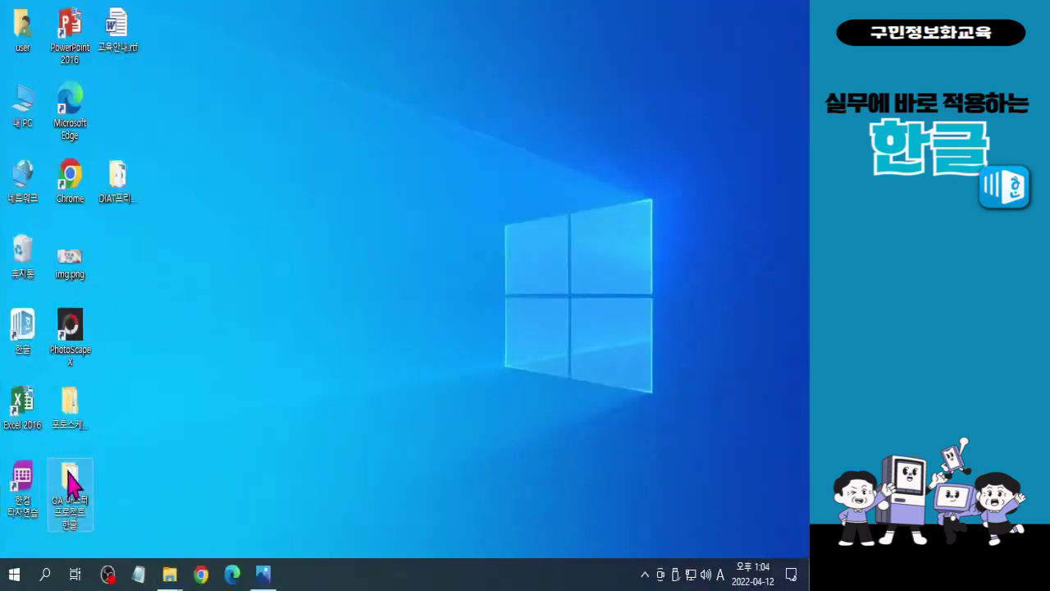
# - Open the 준비파일 folder inside the OA 마스터 프로젝트 한글 folder on the desktop
pyautogui.doubleClick(74, 479)
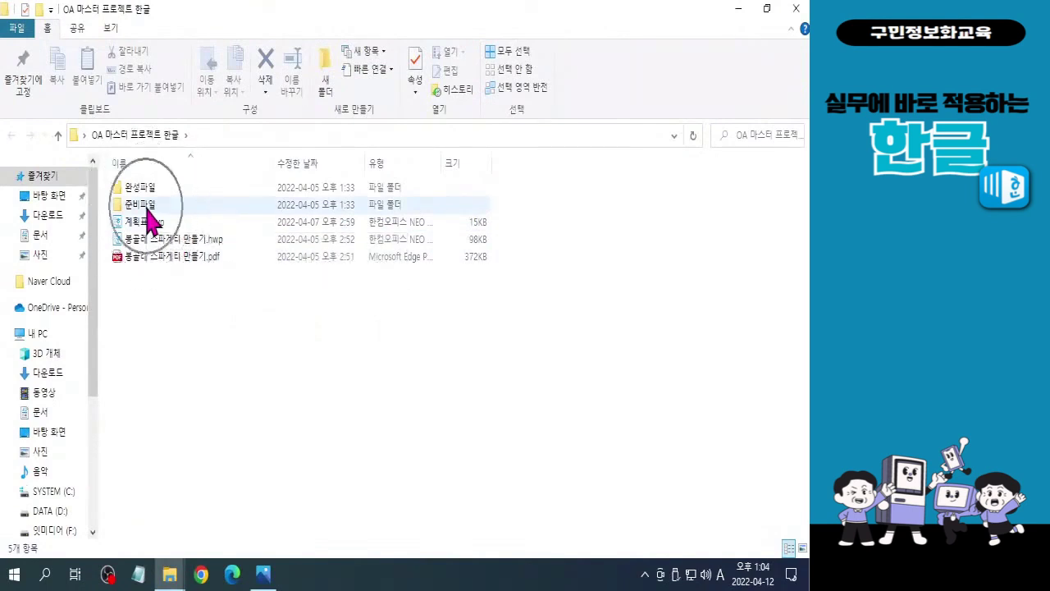
pyautogui.doubleClick(147, 211)
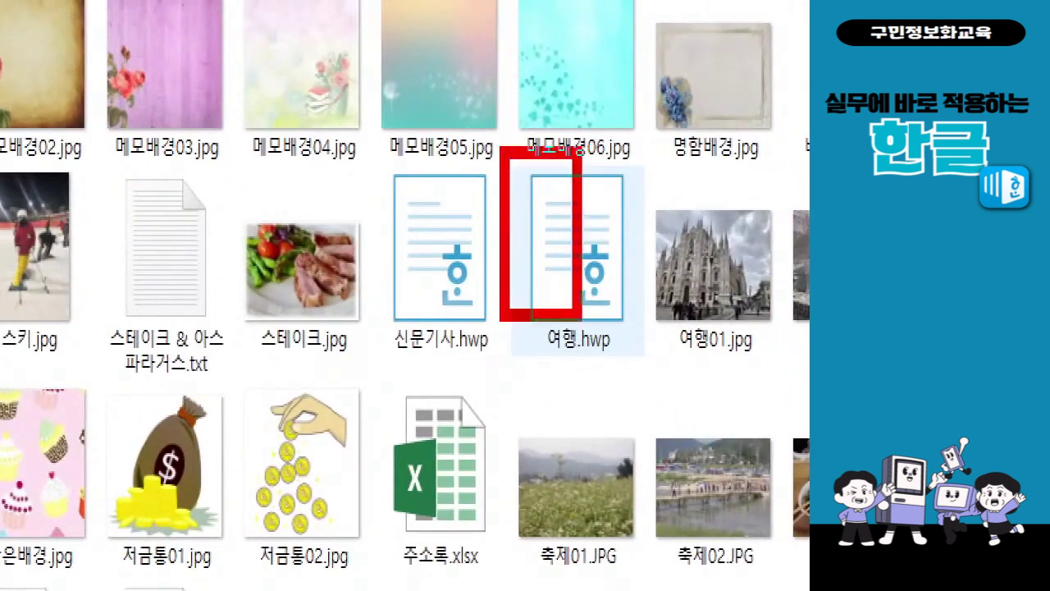
pyautogui.moveTo(635, 377); pyautogui.dragTo(645, 379)
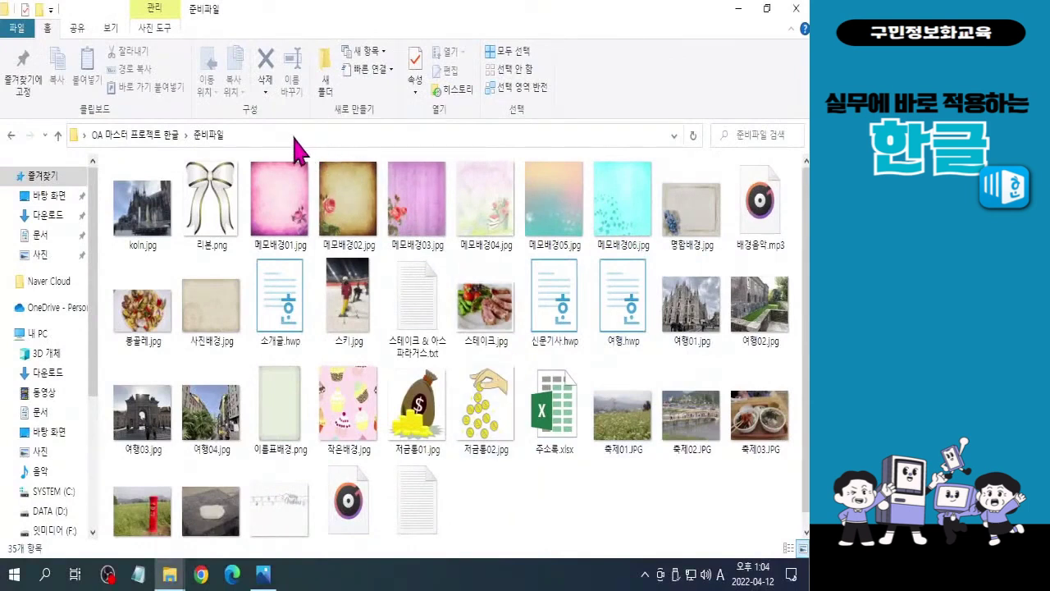
# - Show the full path of the 준비파일 folder and highlight its part starting at OA 마스터 프로젝트 한글
pyautogui.click(297, 135)
pyautogui.moveTo(326, 134); pyautogui.dragTo(307, 146)
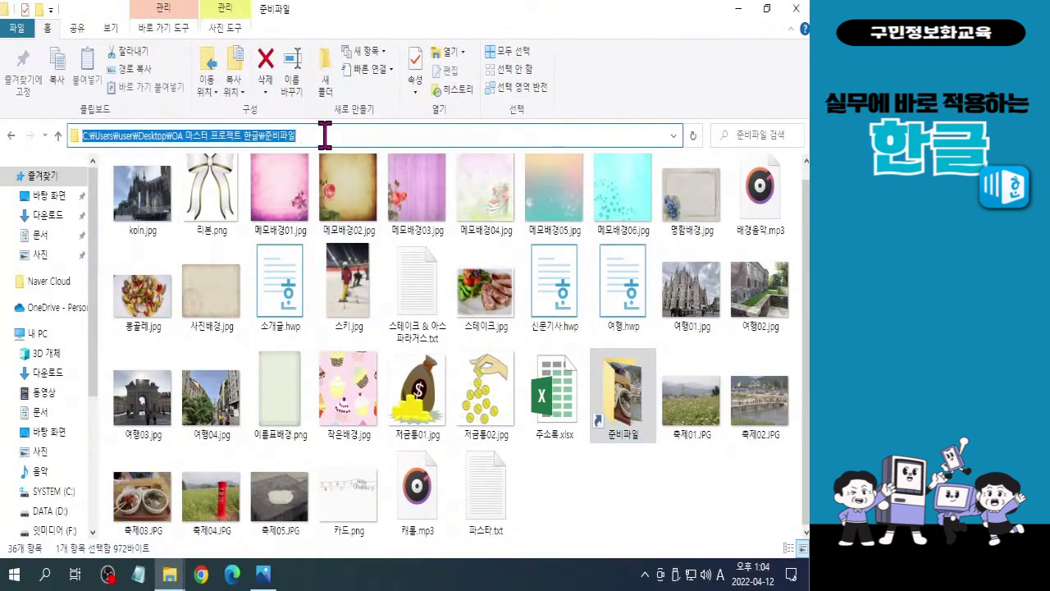
pyautogui.click(325, 135)
pyautogui.moveTo(323, 134); pyautogui.dragTo(170, 137)
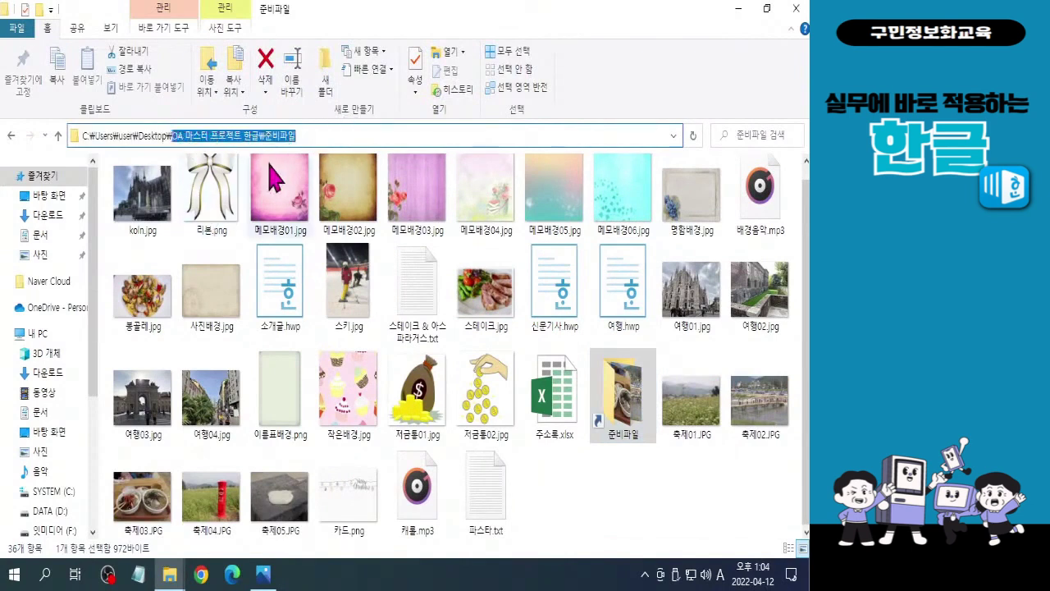
pyautogui.hotkey('alt', 'Tab')
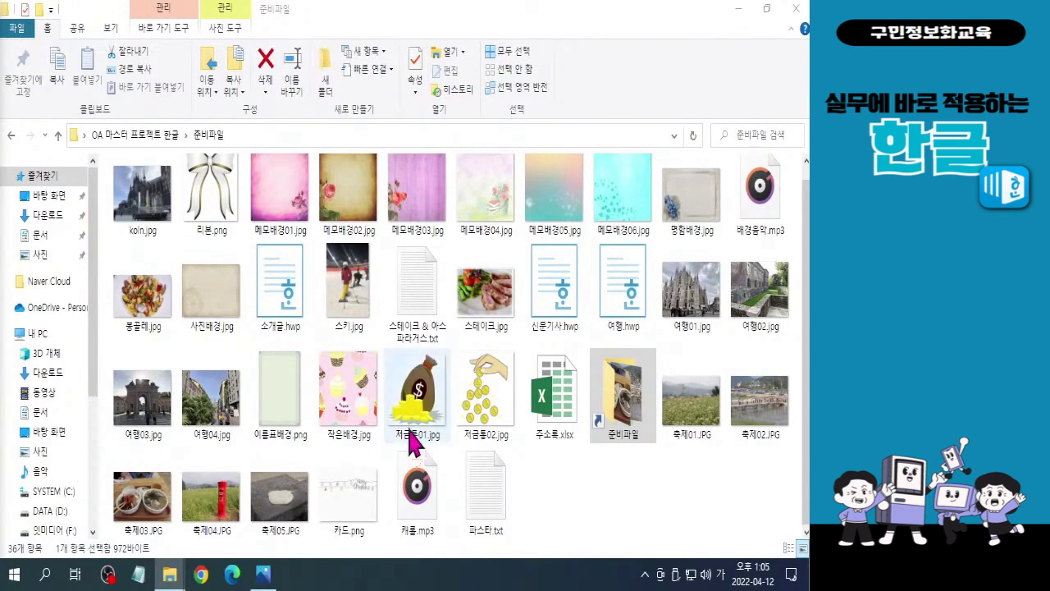
# - Open the document 여행.hwp from the 준비파일 folder in 한글
pyautogui.click(628, 502)
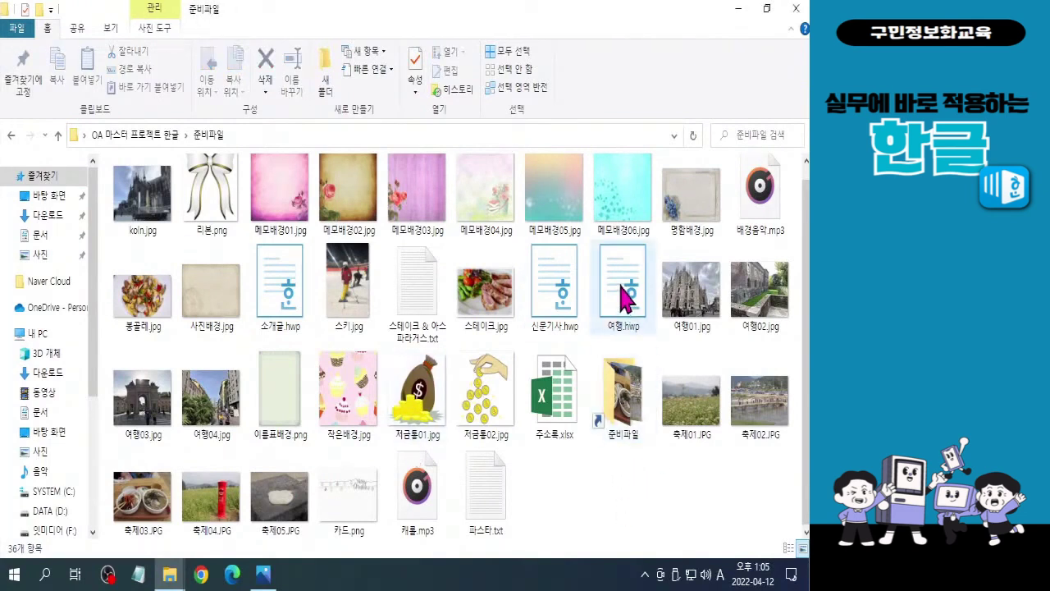
pyautogui.moveTo(624, 296)
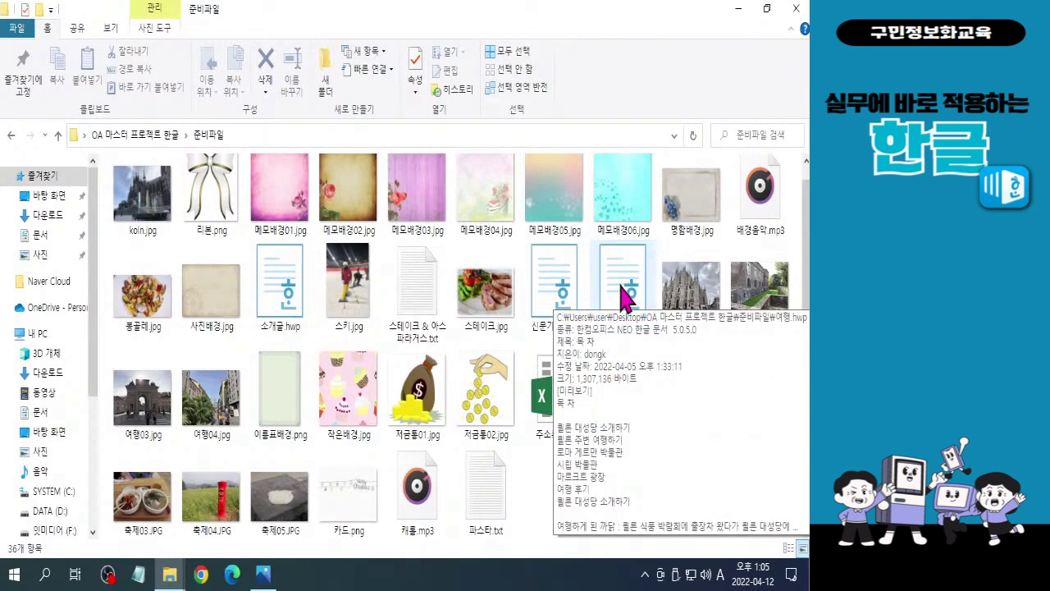
pyautogui.doubleClick(623, 297)
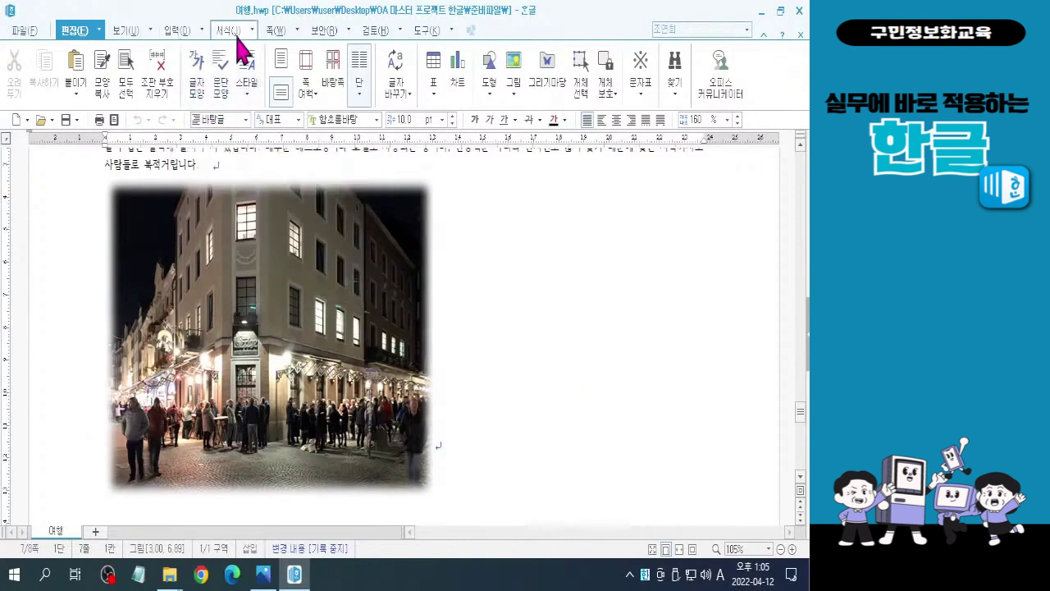
# - Turn the document's gridlines on and back off
pyautogui.click(139, 38)
pyautogui.click(266, 97)
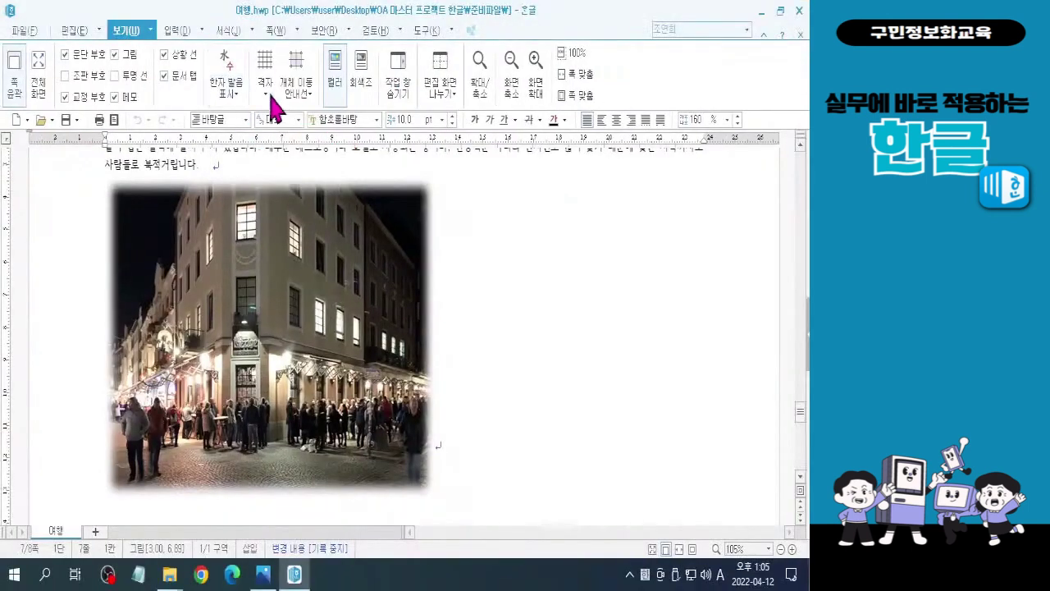
pyautogui.click(350, 187)
pyautogui.click(273, 119)
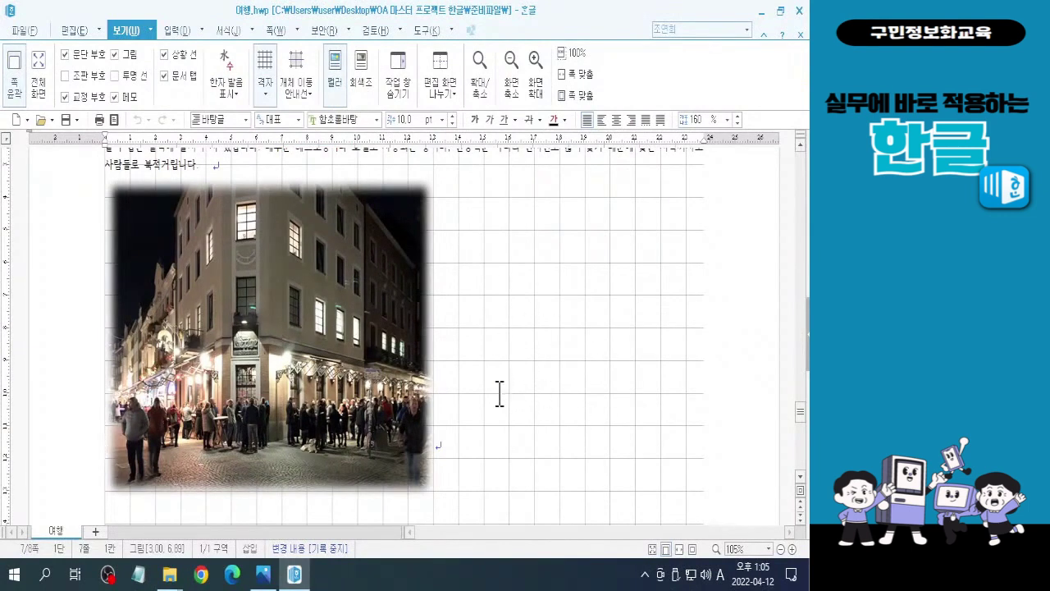
pyautogui.click(265, 88)
pyautogui.click(284, 127)
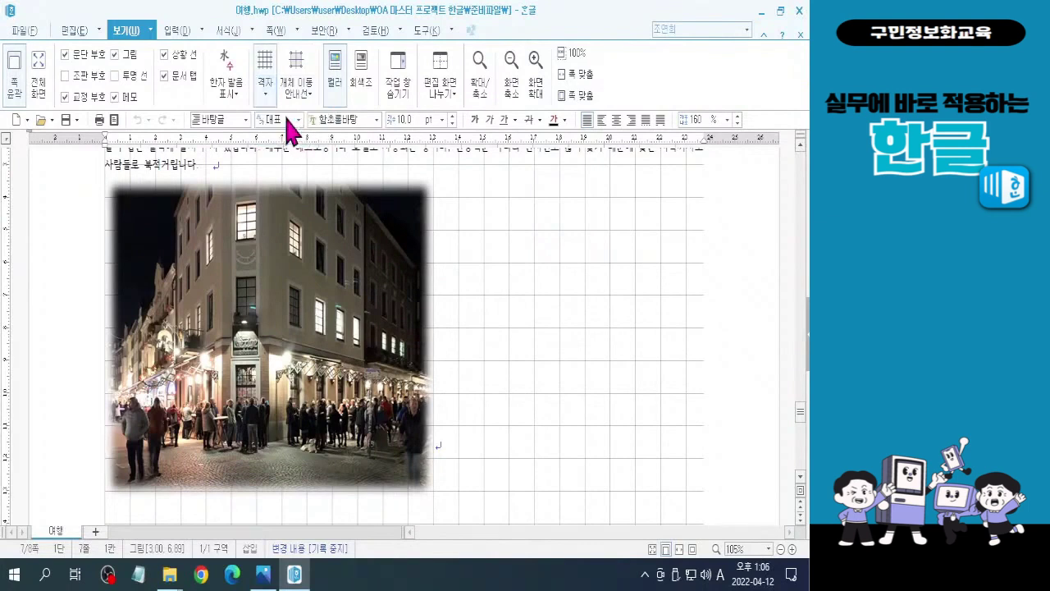
pyautogui.click(485, 357)
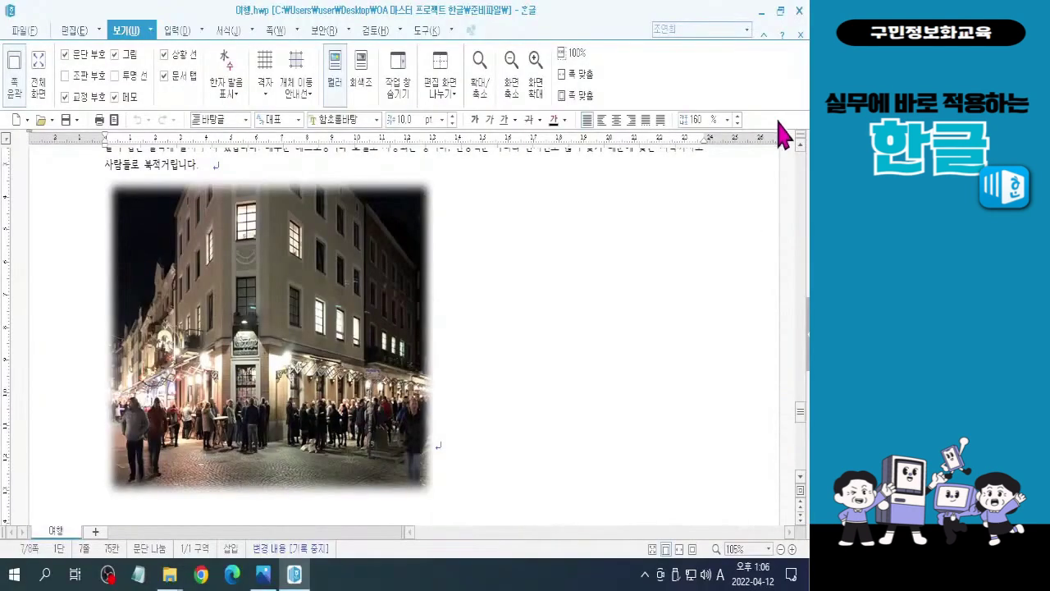
# - Place the text cursor at the start of the document's empty first page
pyautogui.moveTo(799, 412); pyautogui.dragTo(803, 155)
pyautogui.click(249, 286)
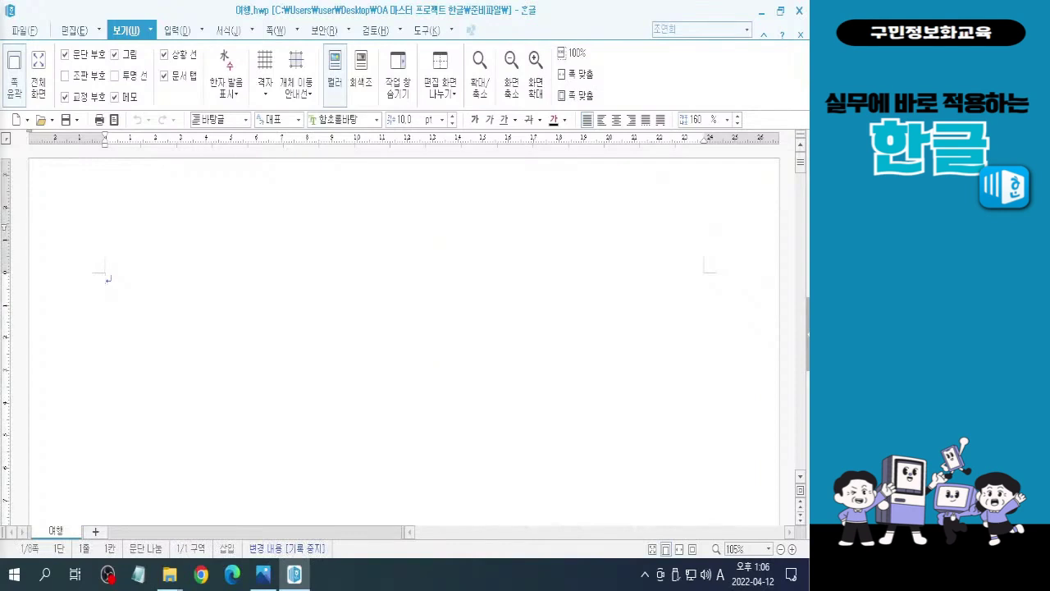
pyautogui.hotkey('alt', 'g')
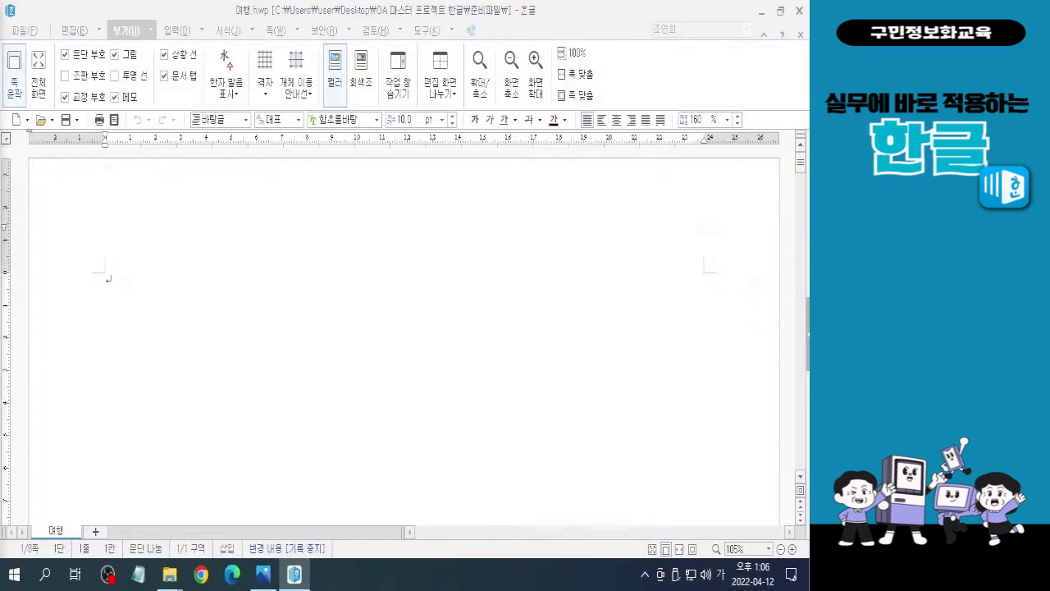
pyautogui.click(216, 279)
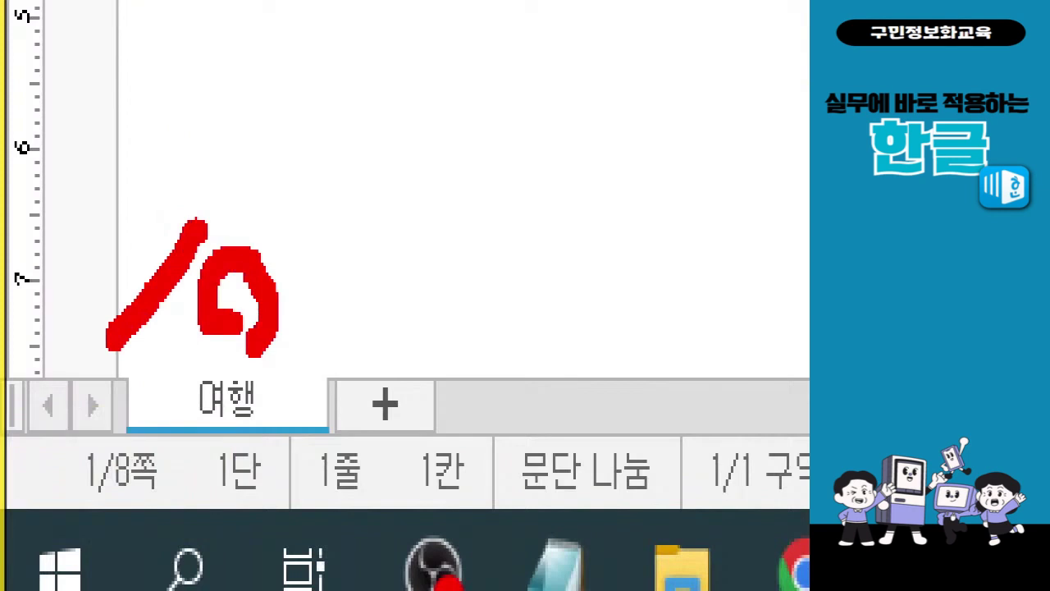
pyautogui.moveTo(94, 256)
pyautogui.mouseDown()
pyautogui.moveTo(115, 154)
pyautogui.moveTo(105, 264)
pyautogui.mouseUp()
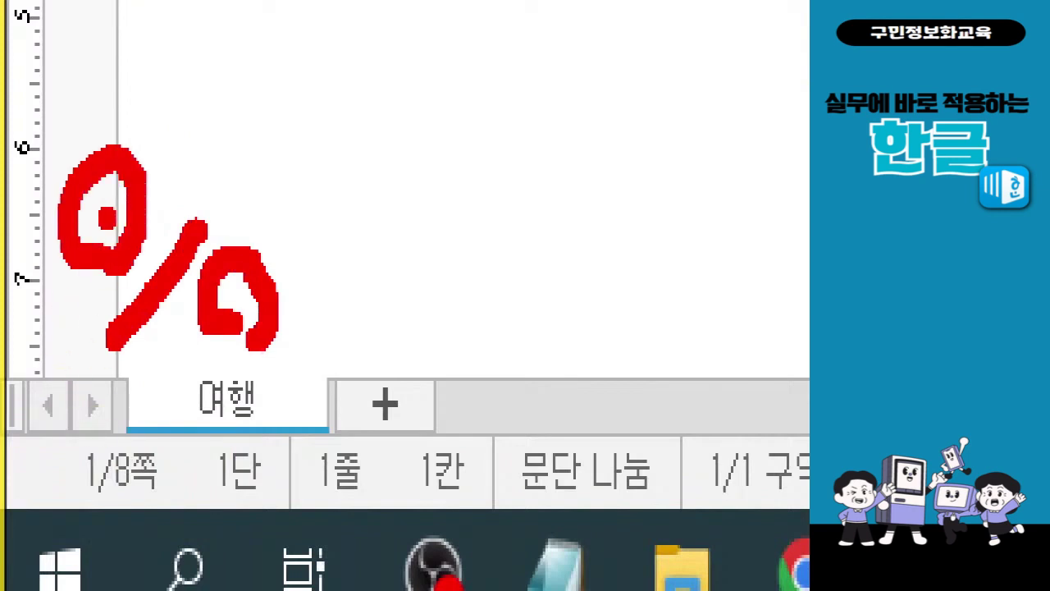
pyautogui.hotkey('ctrl', 'z')
pyautogui.hotkey('ctrl', 'z')
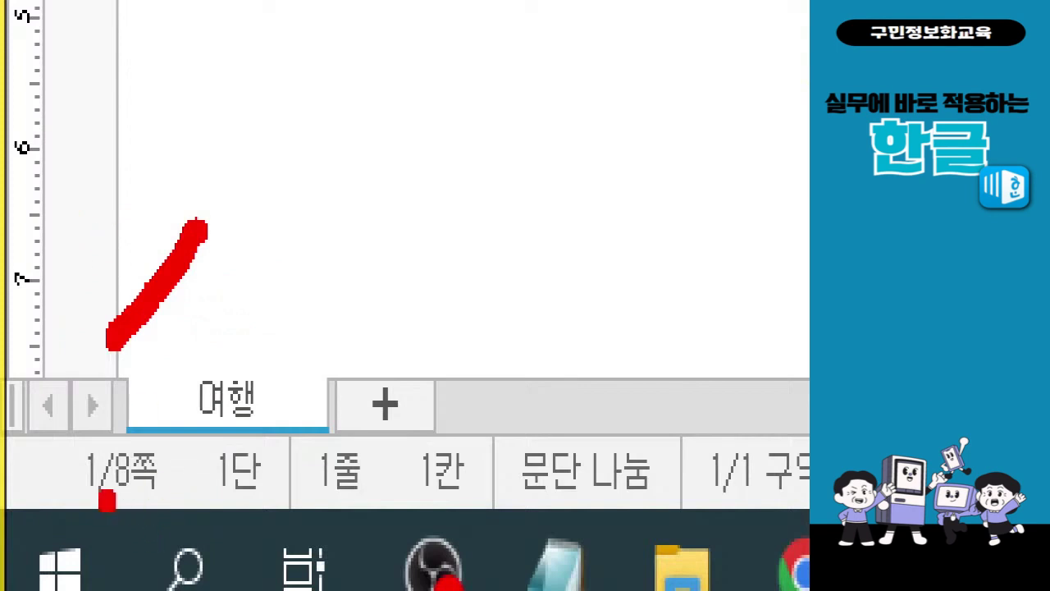
pyautogui.press('e')
pyautogui.moveTo(75, 505)
pyautogui.mouseDown()
pyautogui.moveTo(149, 538)
pyautogui.moveTo(159, 517)
pyautogui.mouseUp()
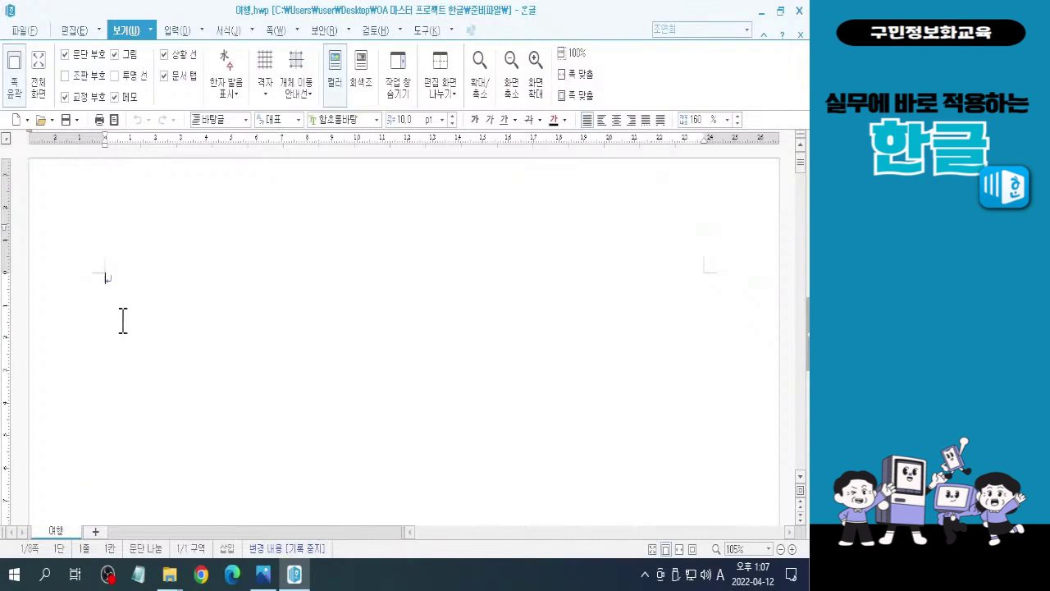
# - Draw a horizontal text box about 219 mm wide and 24 mm high near the first page's upper margin
pyautogui.click(176, 31)
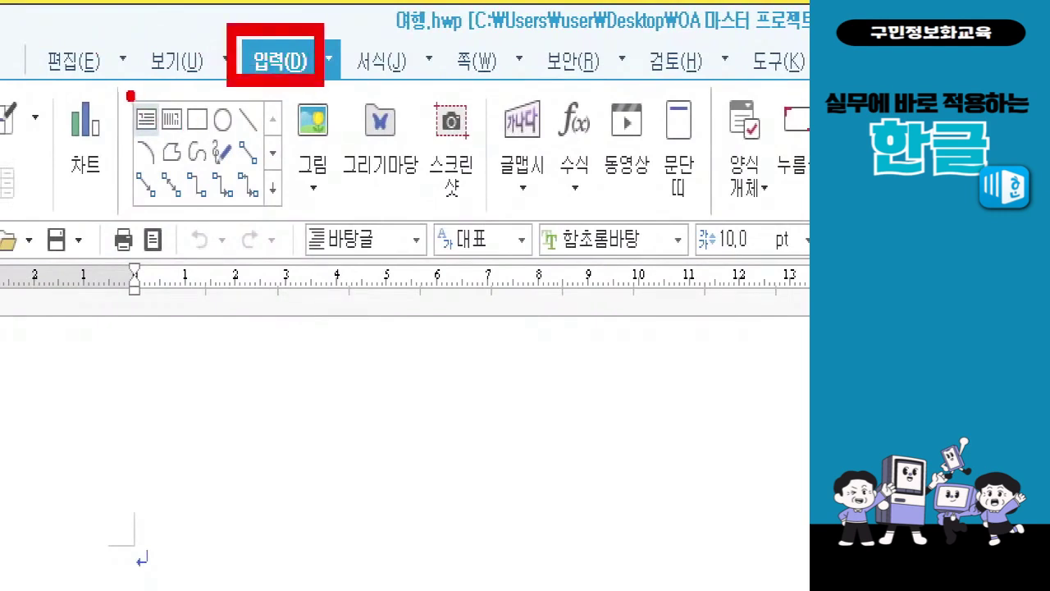
pyautogui.moveTo(124, 89); pyautogui.dragTo(168, 151)
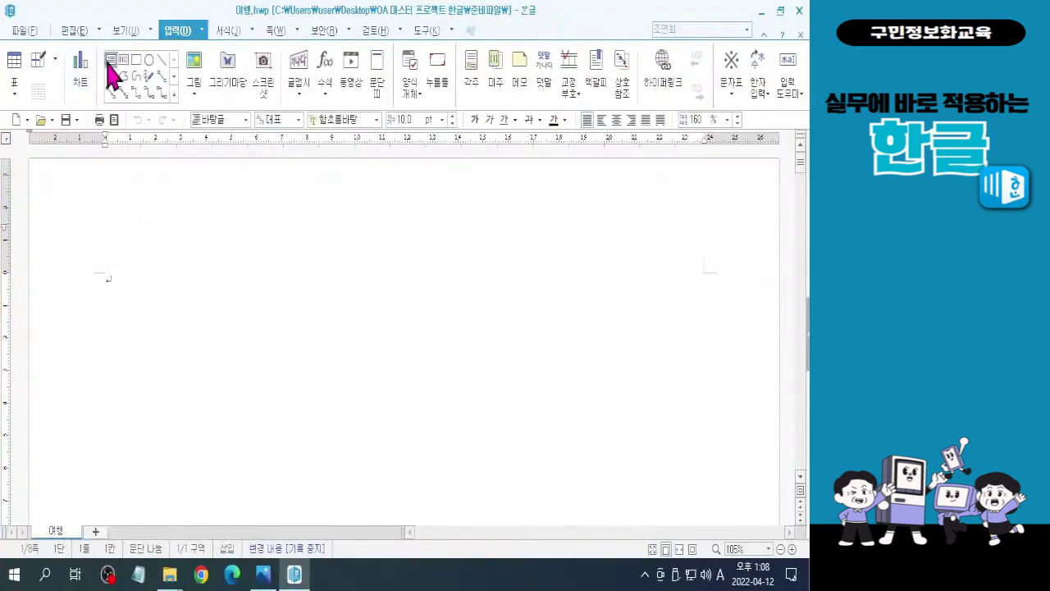
pyautogui.click(109, 61)
pyautogui.moveTo(114, 279)
pyautogui.mouseDown()
pyautogui.moveTo(656, 366)
pyautogui.moveTo(667, 355)
pyautogui.mouseUp()
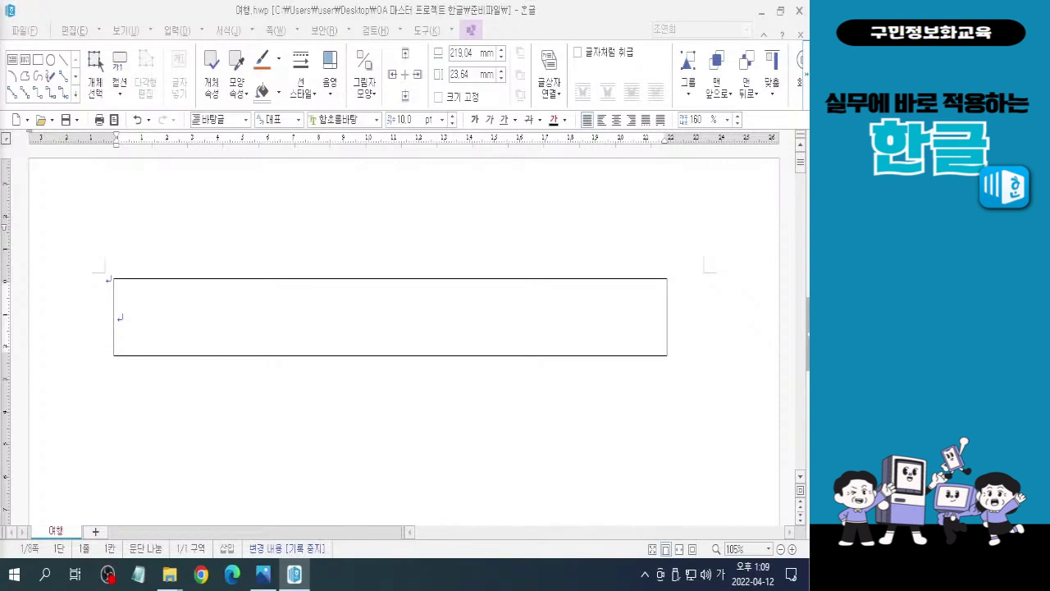
# - Set the text box's width to 237 mm
pyautogui.click(253, 322)
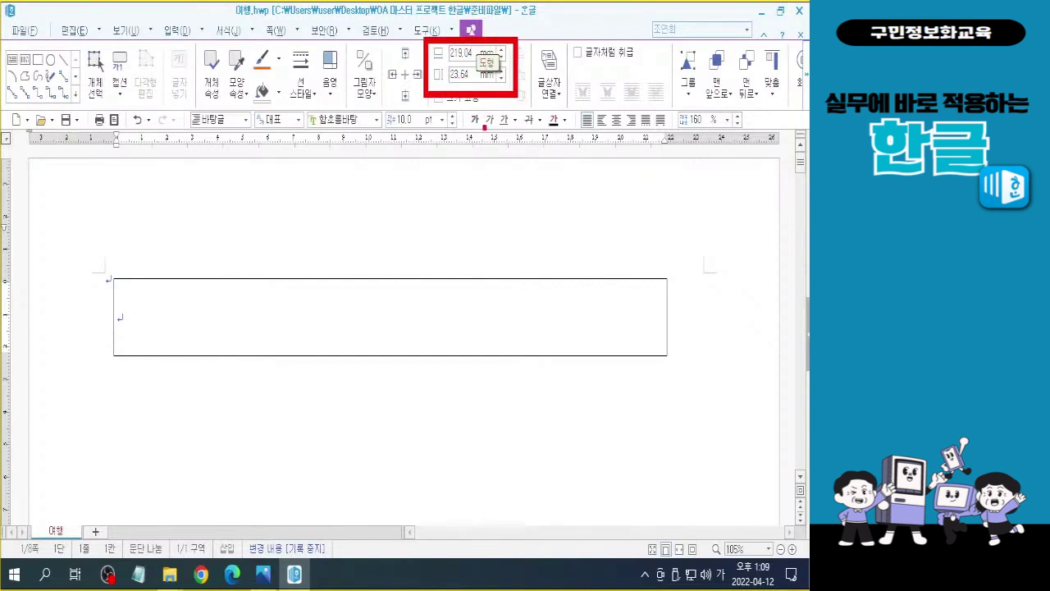
pyautogui.click(477, 51)
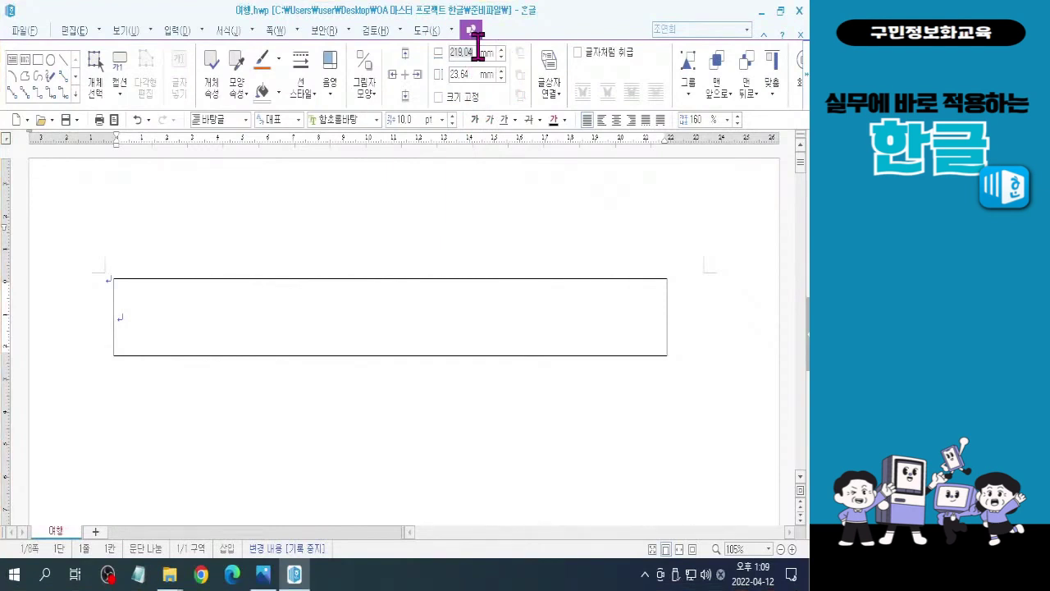
pyautogui.write('237')
pyautogui.press('Return')
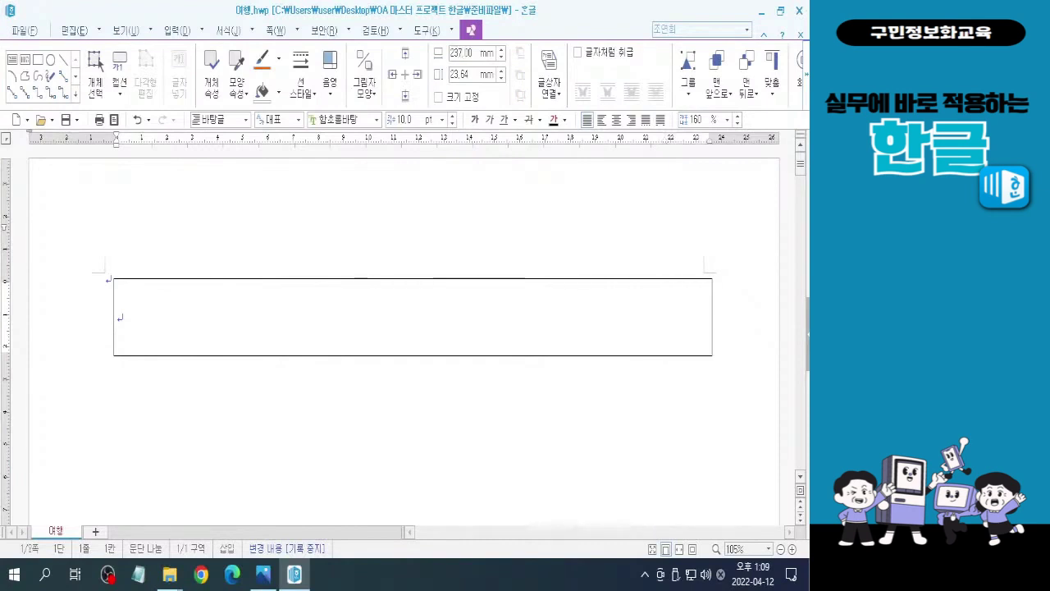
# - Set the text box's height to 44 mm
pyautogui.click(464, 74)
pyautogui.write('44')
pyautogui.press('Return')
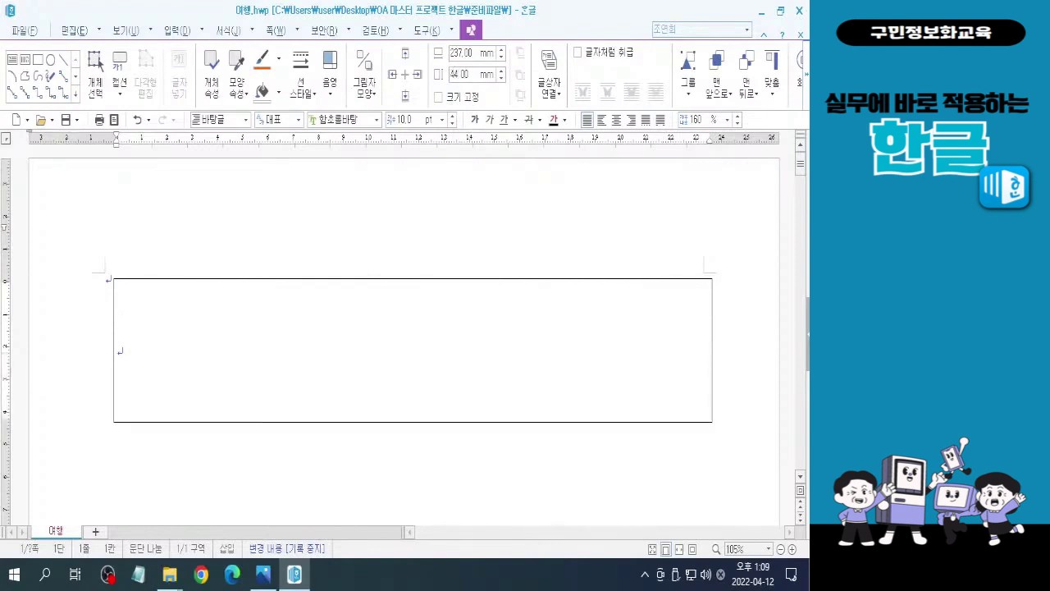
# - Set the text box's height to 43 mm
pyautogui.click(475, 74)
pyautogui.write('43')
pyautogui.press('Return')
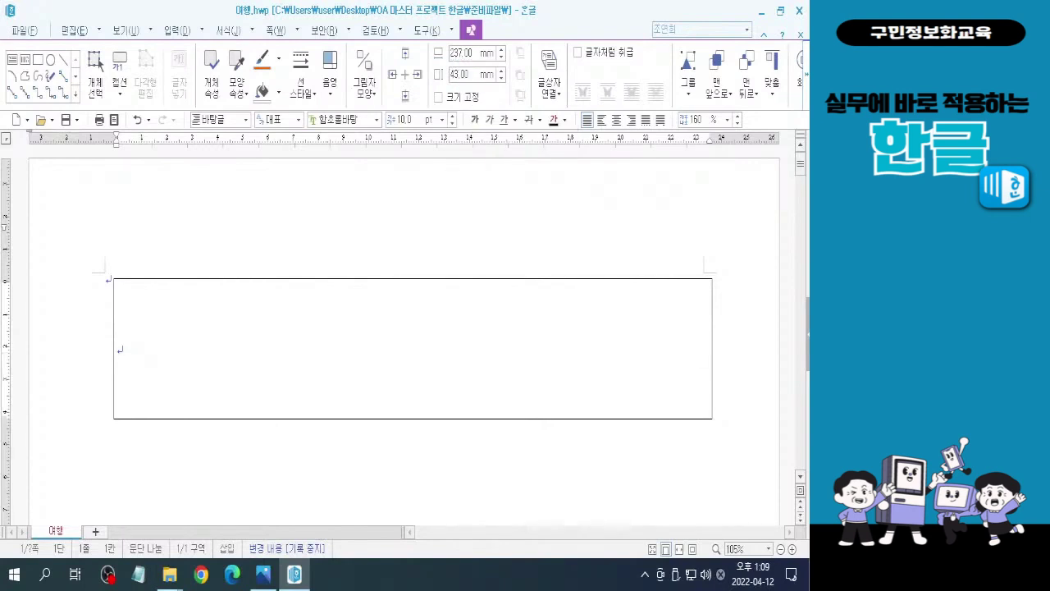
# - Move the text box slightly so its upper edge lines up with the page's top margin
pyautogui.moveTo(384, 280); pyautogui.dragTo(379, 274)
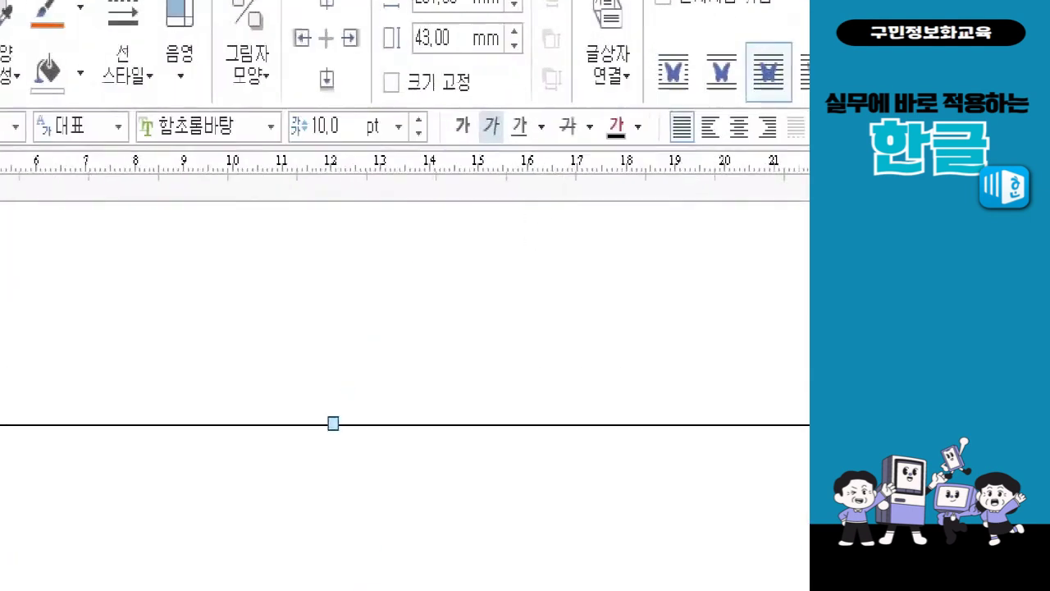
pyautogui.moveTo(358, 79)
pyautogui.mouseDown()
pyautogui.moveTo(541, 189)
pyautogui.moveTo(536, 220)
pyautogui.mouseUp()
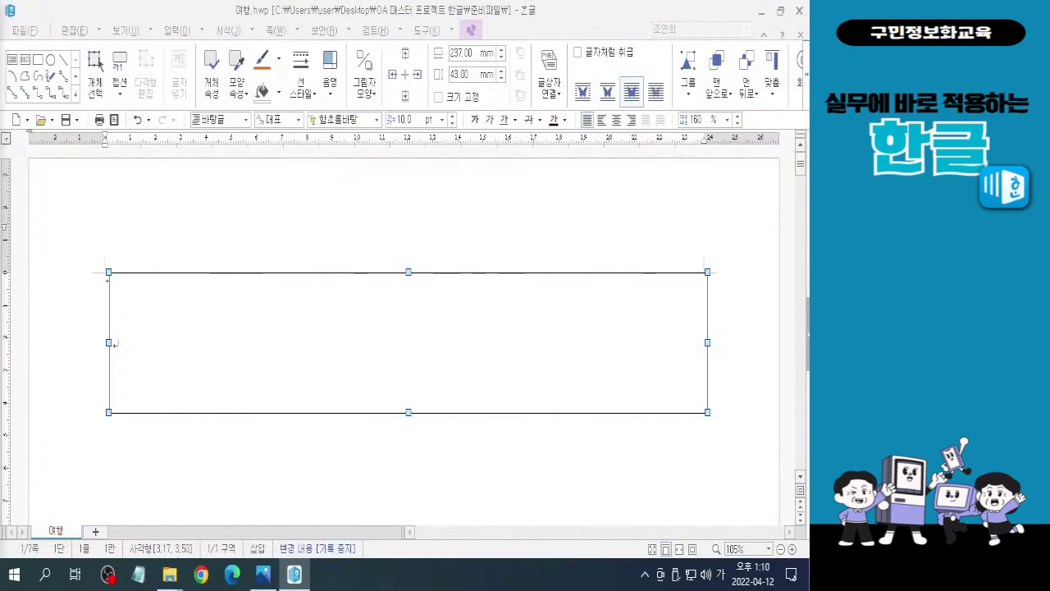
pyautogui.press('Hangul')
pyautogui.press('Hangul')
# - Set the font for text inside the text box to 한컴 소망 B
pyautogui.click(317, 362)
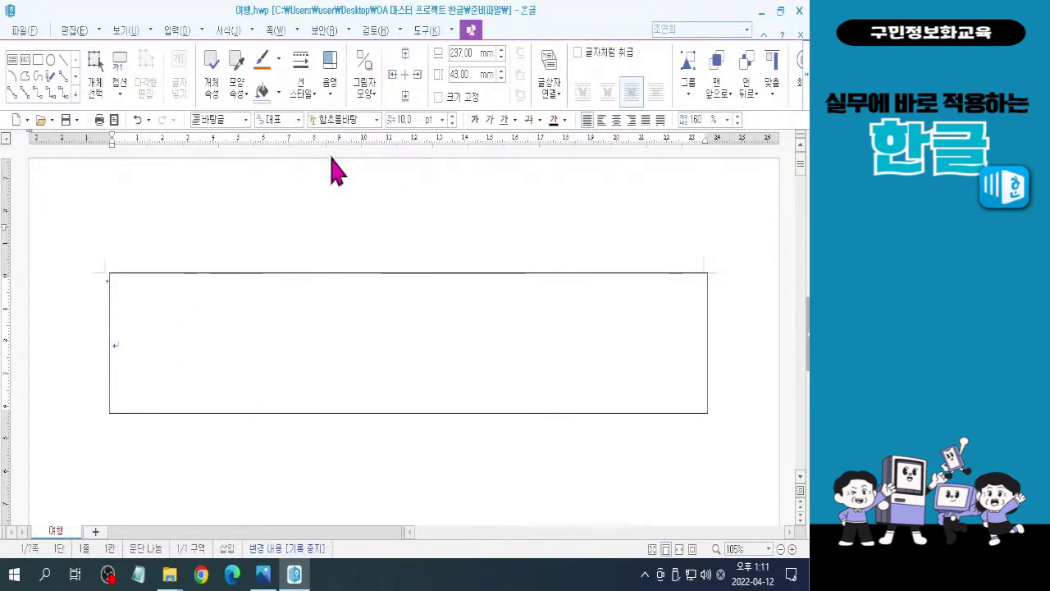
pyautogui.press('ctrl')
pyautogui.press('ctrl')
pyautogui.press('ctrl')
pyautogui.click(376, 121)
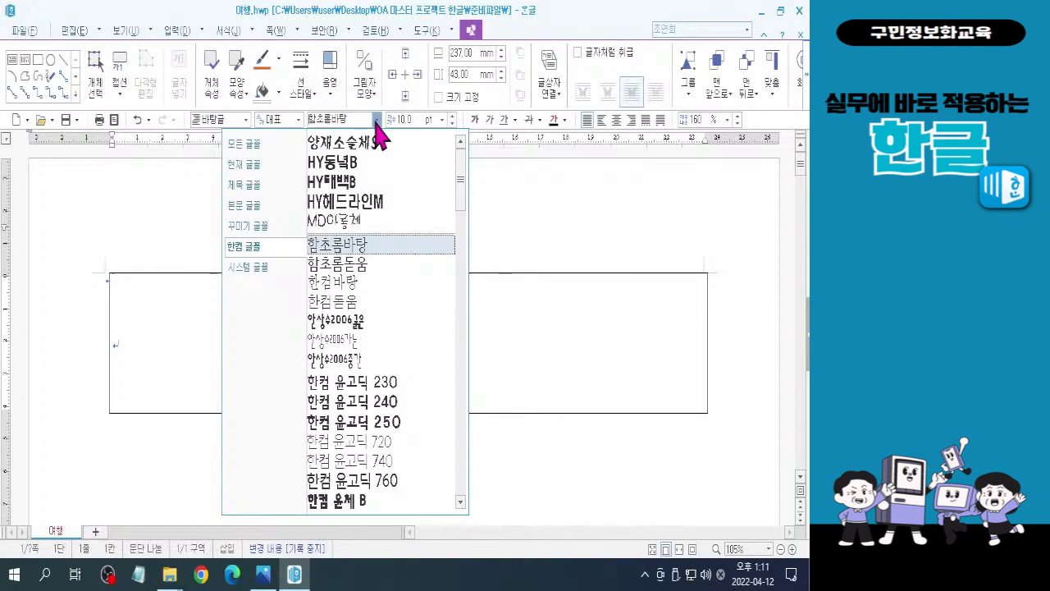
pyautogui.scroll(-1, 468, 212)
pyautogui.moveTo(465, 205); pyautogui.dragTo(466, 271)
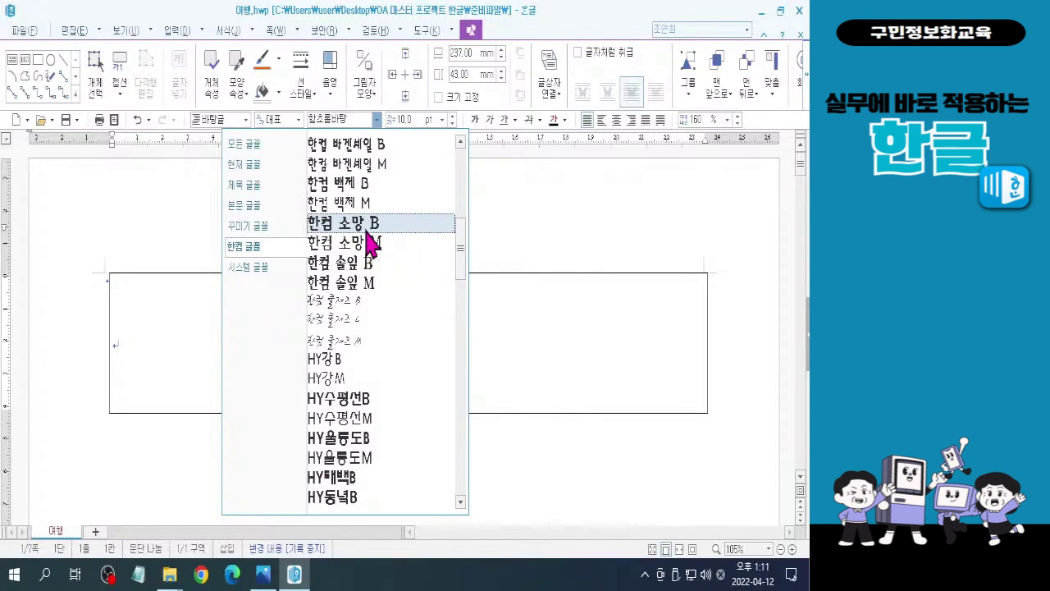
pyautogui.click(366, 229)
# - Set the font size inside the text box to 72 pt
pyautogui.click(442, 120)
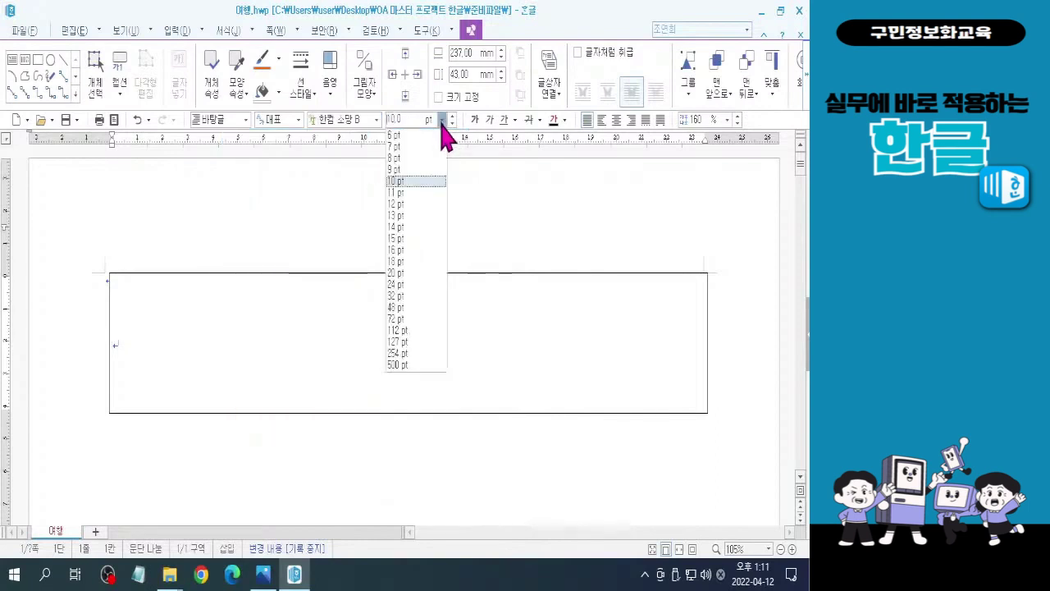
pyautogui.click(420, 319)
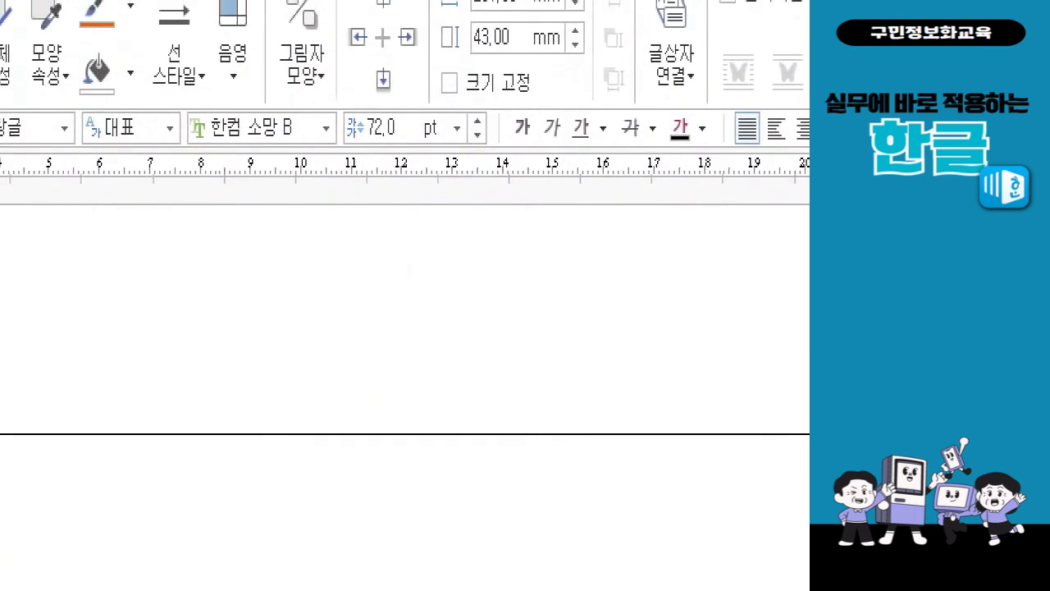
pyautogui.moveTo(172, 99); pyautogui.dragTo(445, 153)
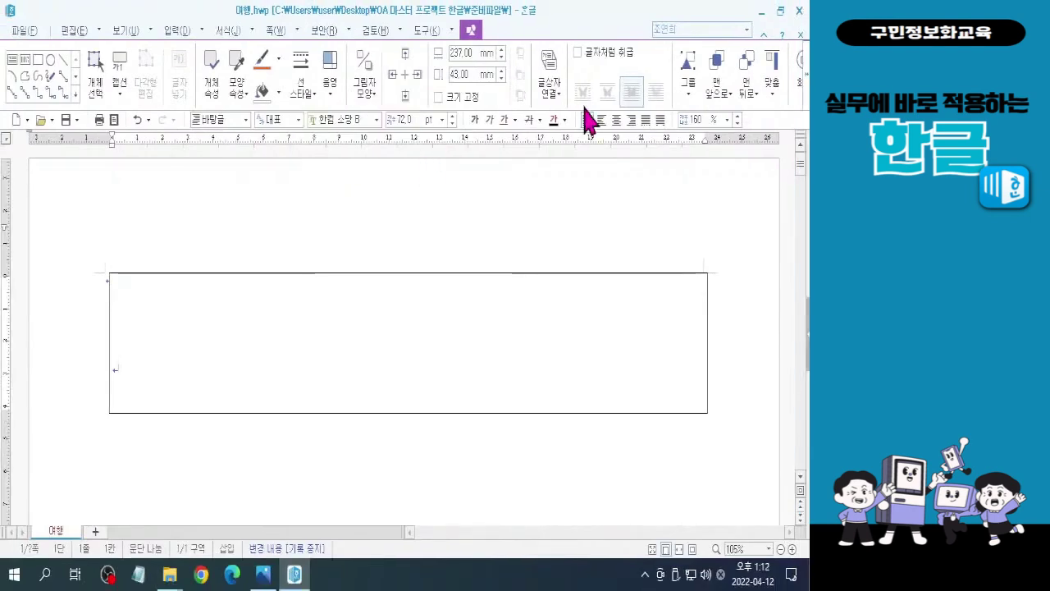
# - Set the text colour inside the text box to dark navy and centre-align its paragraph
pyautogui.click(563, 122)
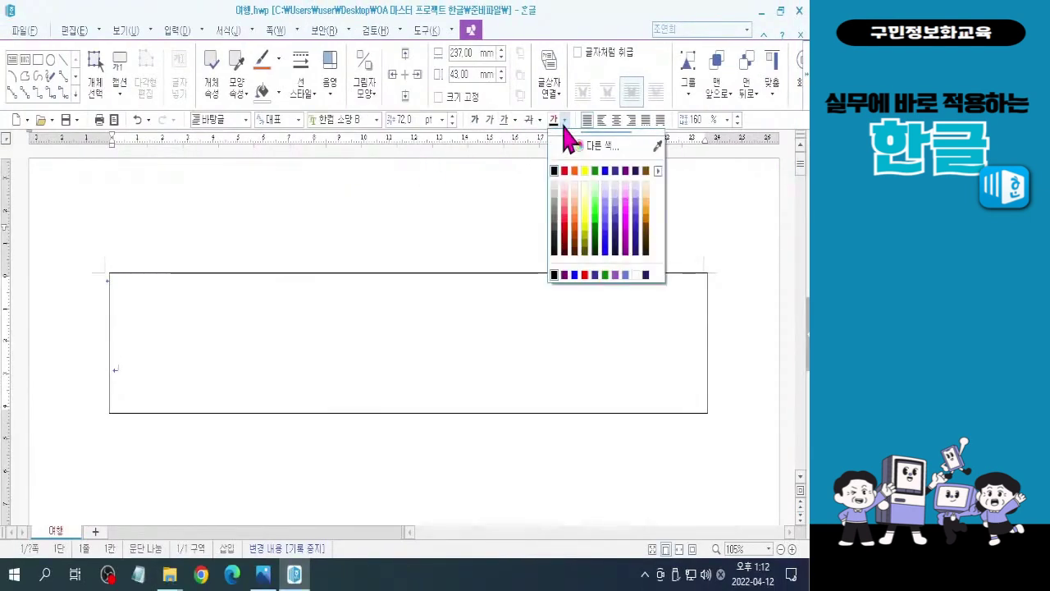
pyautogui.click(657, 171)
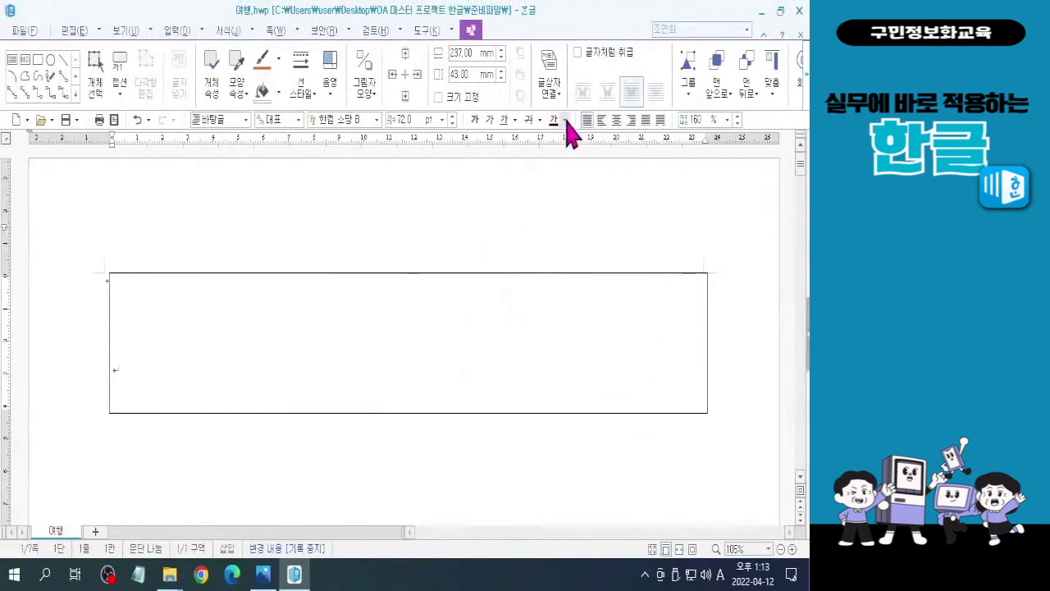
pyautogui.click(458, 123)
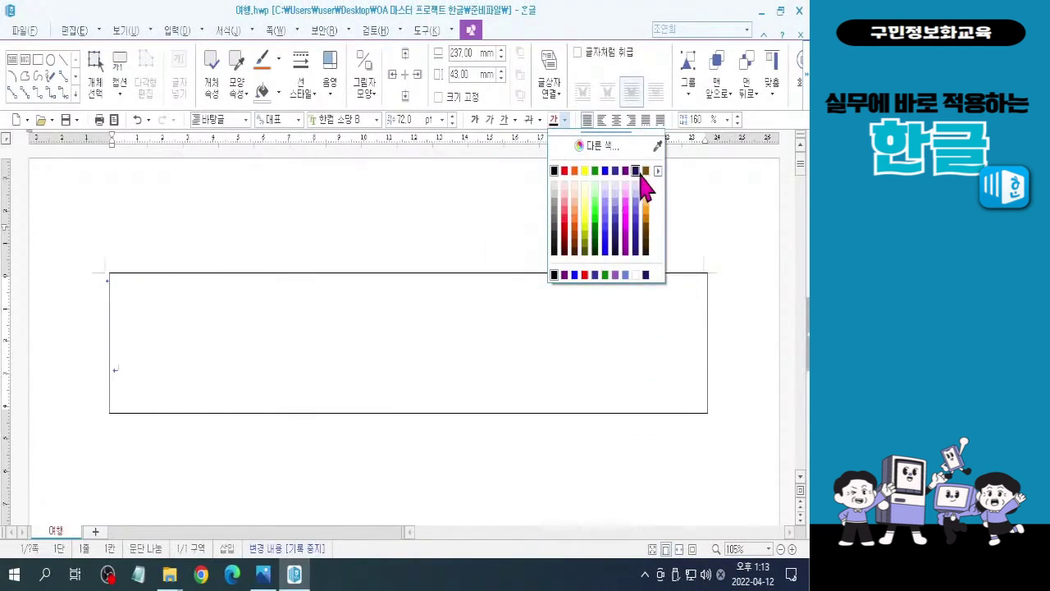
pyautogui.click(645, 172)
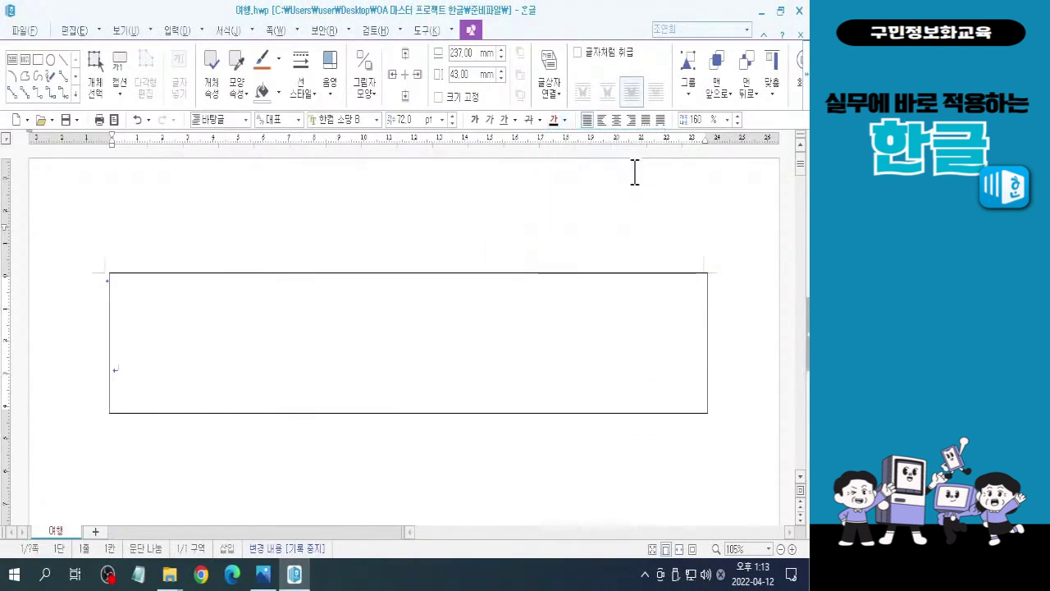
pyautogui.click(616, 122)
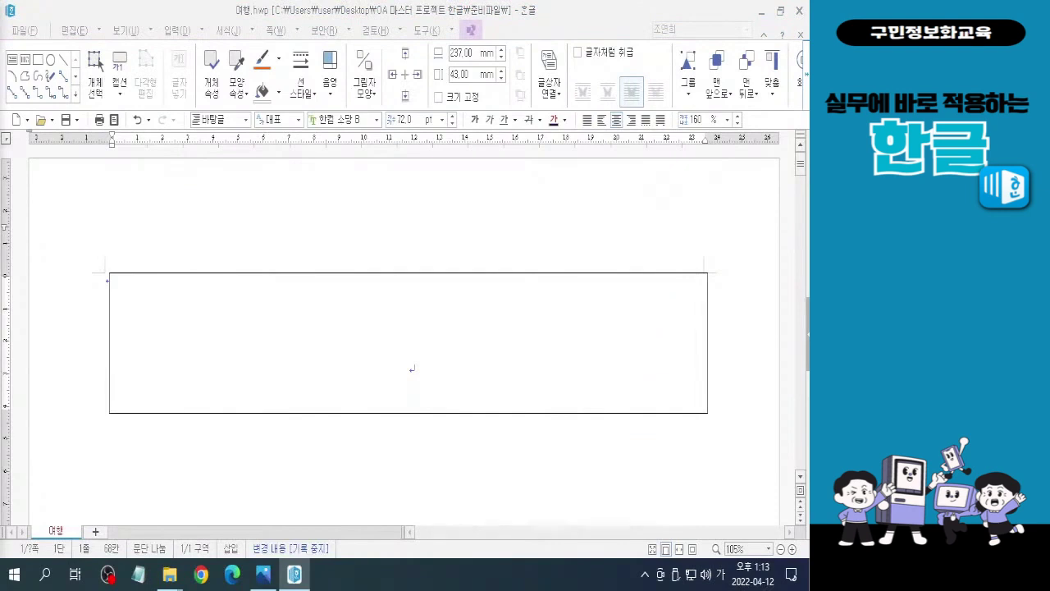
# - Enter the title 쾰른 대성당에 가다 in the text box
pyautogui.press('Hangul')
pyautogui.press('Hangul')
pyautogui.click(320, 379)
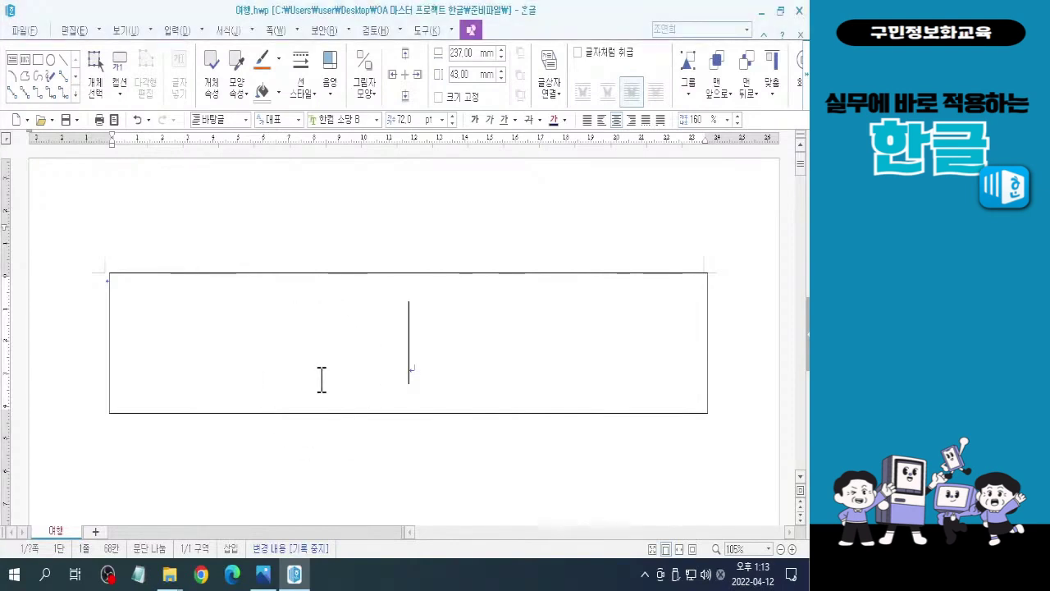
pyautogui.write('쾰른')
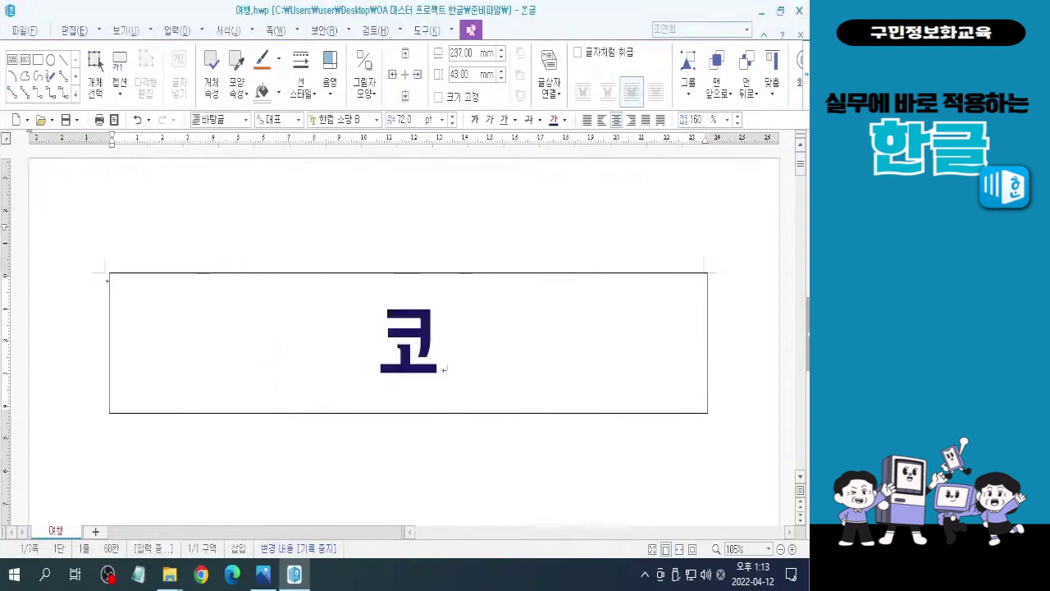
pyautogui.write(' 대성')
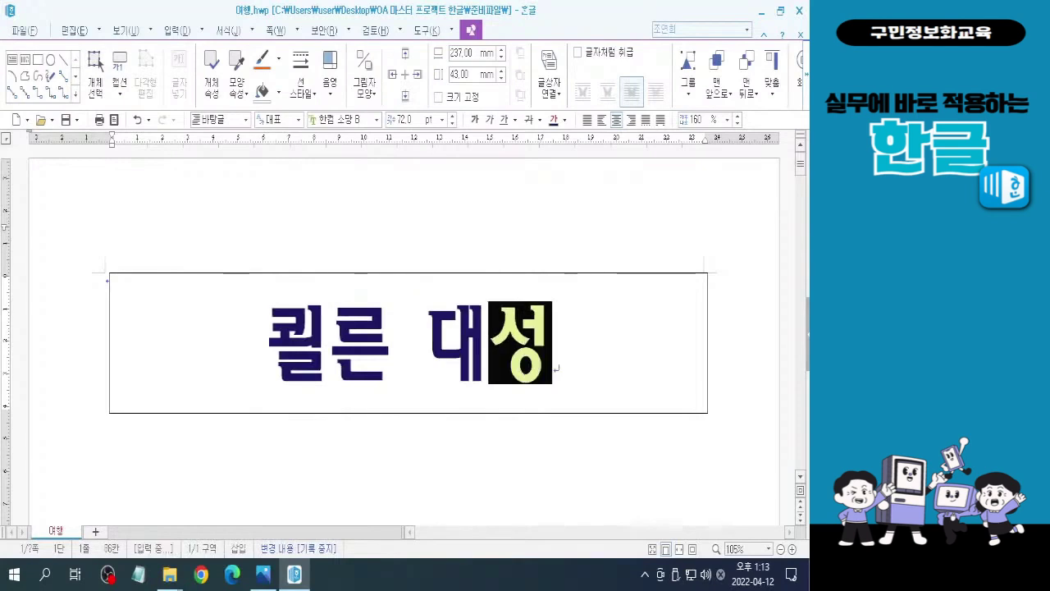
pyautogui.write('단에 가다')
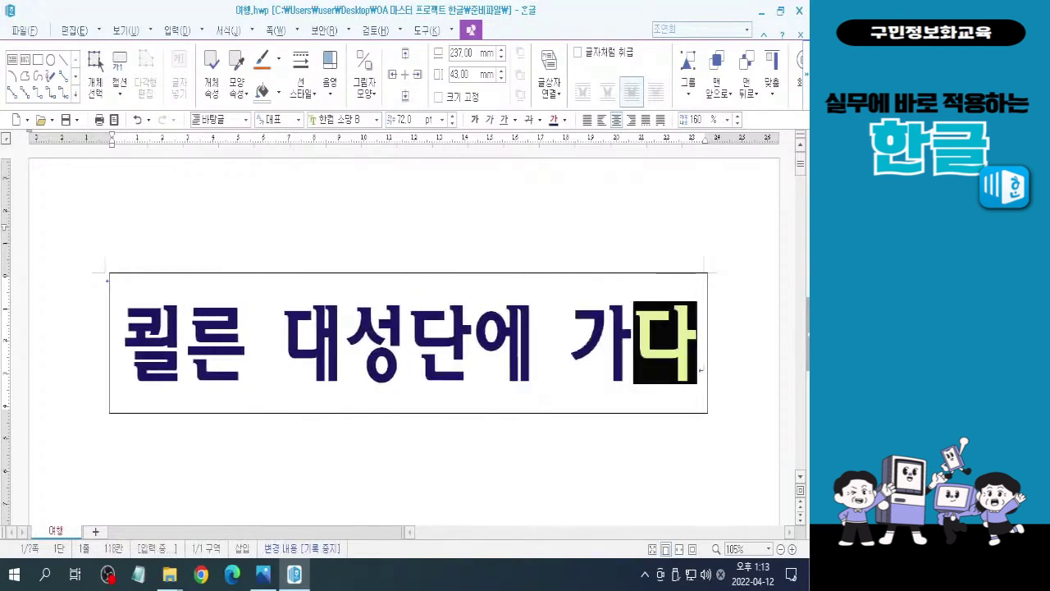
pyautogui.press('Left')
pyautogui.press('Left')
pyautogui.press('Left')
pyautogui.press('Left')
pyautogui.press('BackSpace')
pyautogui.write('당')
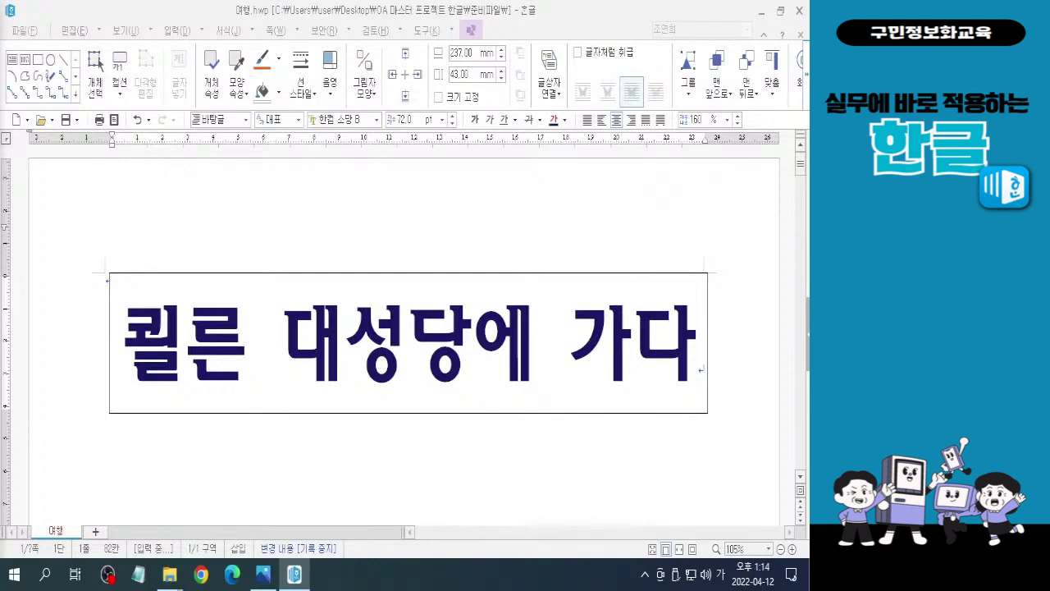
pyautogui.tripleClick(439, 354)
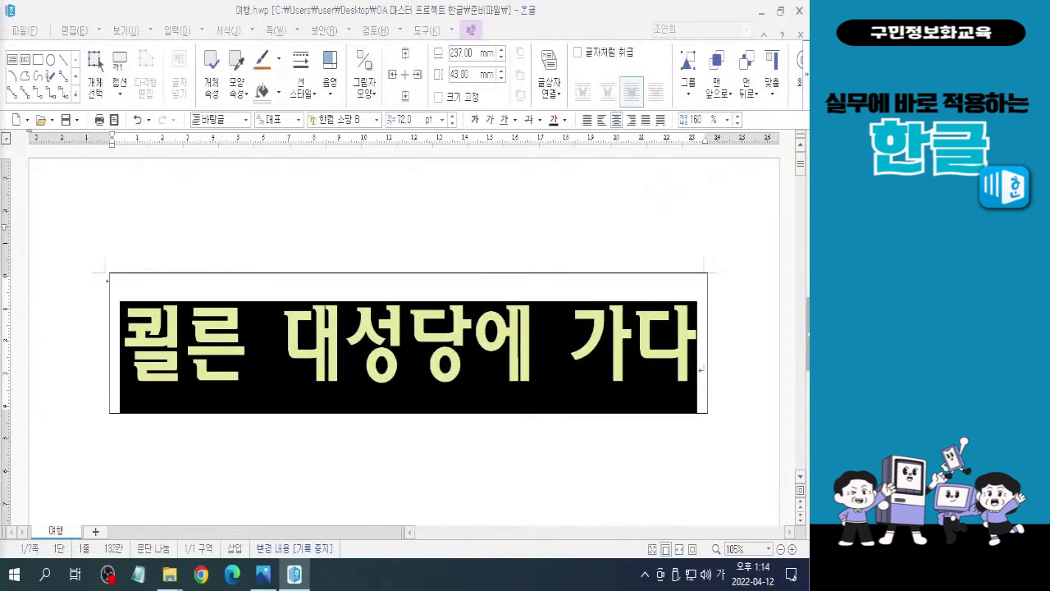
pyautogui.click(474, 349)
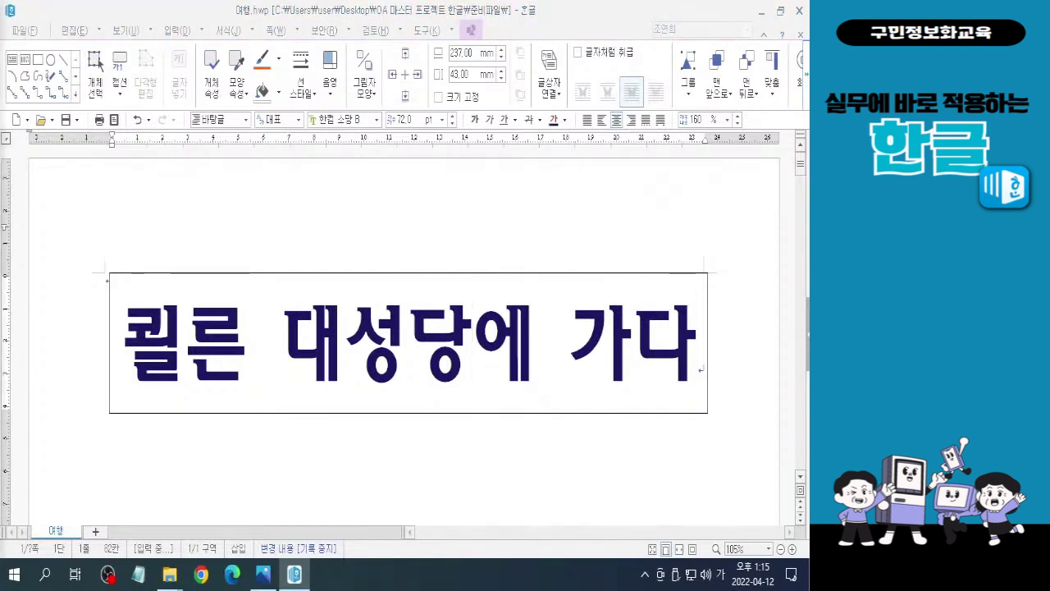
pyautogui.click(271, 368)
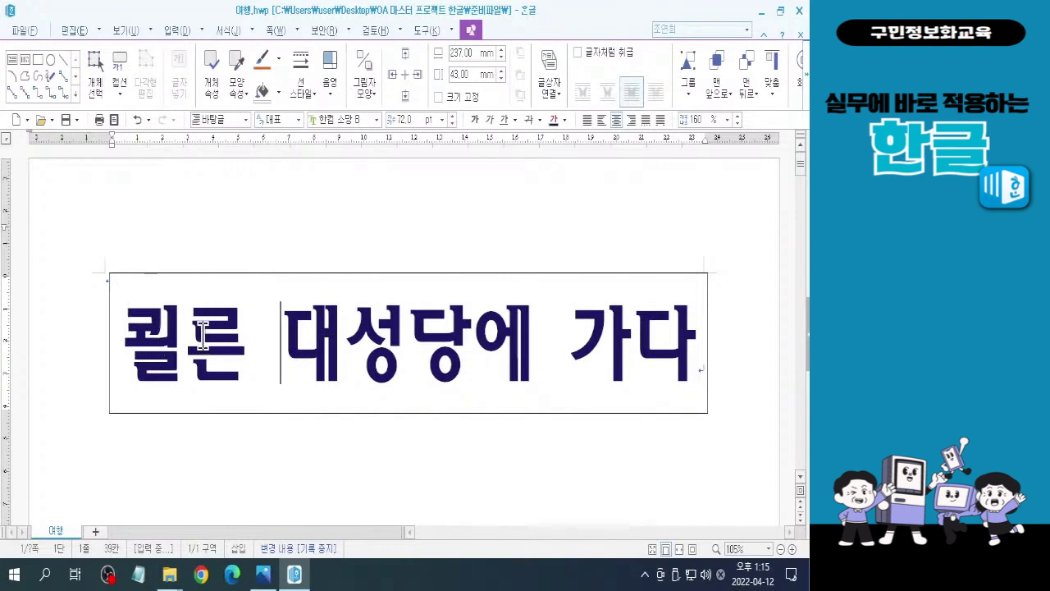
pyautogui.click(329, 356)
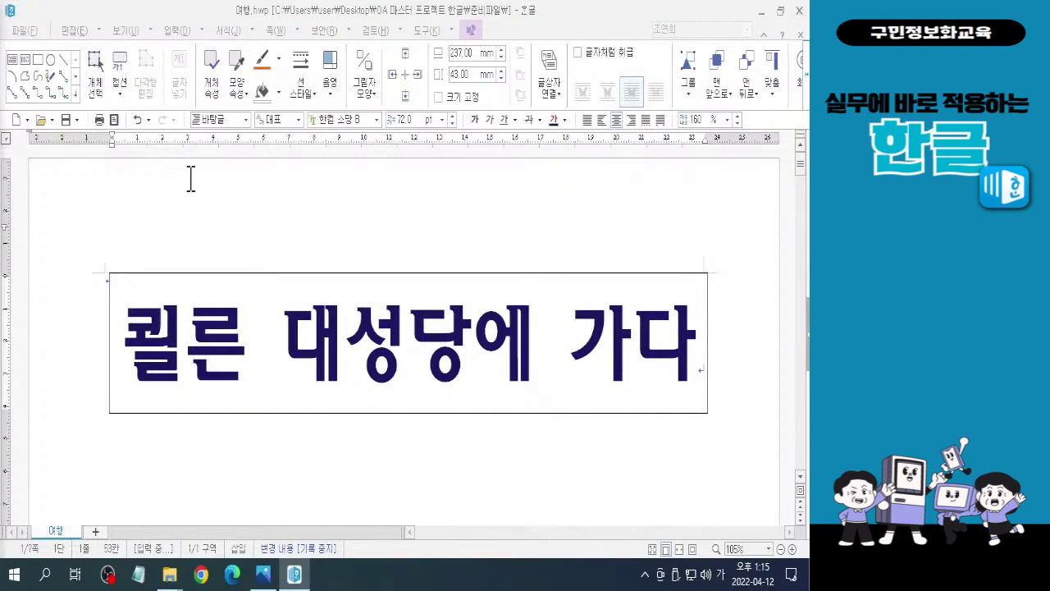
# - In the text box's object properties, set its horizontal position to the paper's centre (종이의 가운데) with a 0 mm offset
pyautogui.click(211, 64)
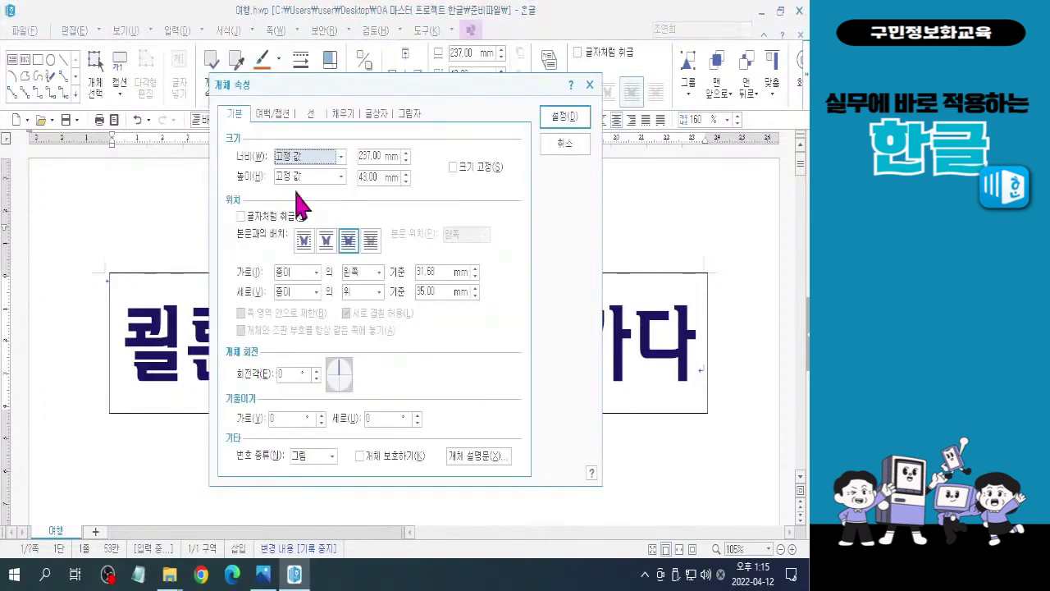
pyautogui.moveTo(419, 82)
pyautogui.mouseDown()
pyautogui.moveTo(446, 70)
pyautogui.moveTo(415, 98)
pyautogui.moveTo(436, 84)
pyautogui.moveTo(421, 98)
pyautogui.moveTo(427, 88)
pyautogui.mouseUp()
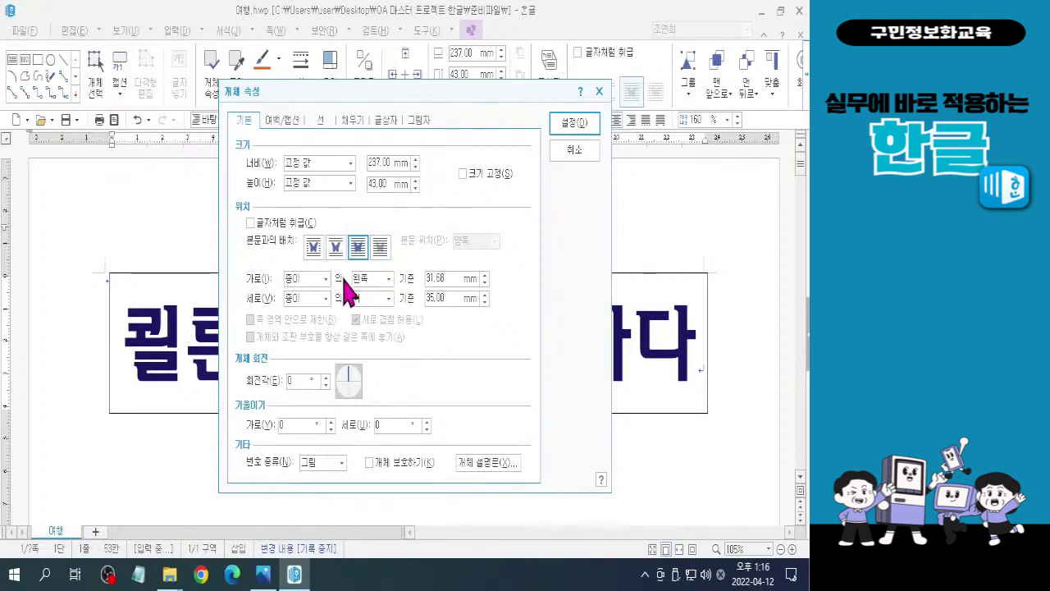
pyautogui.click(373, 279)
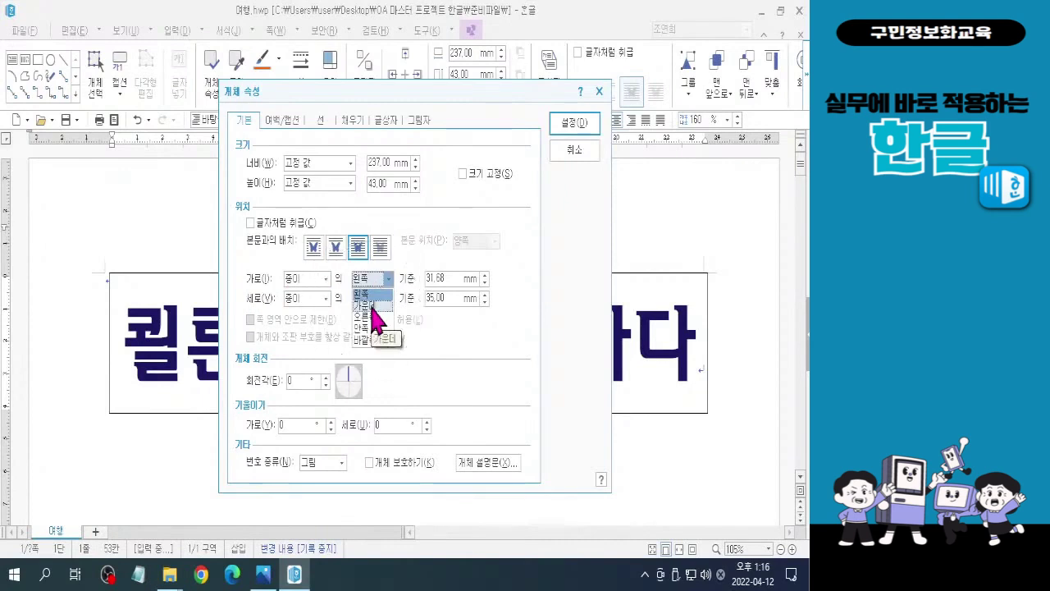
pyautogui.click(373, 304)
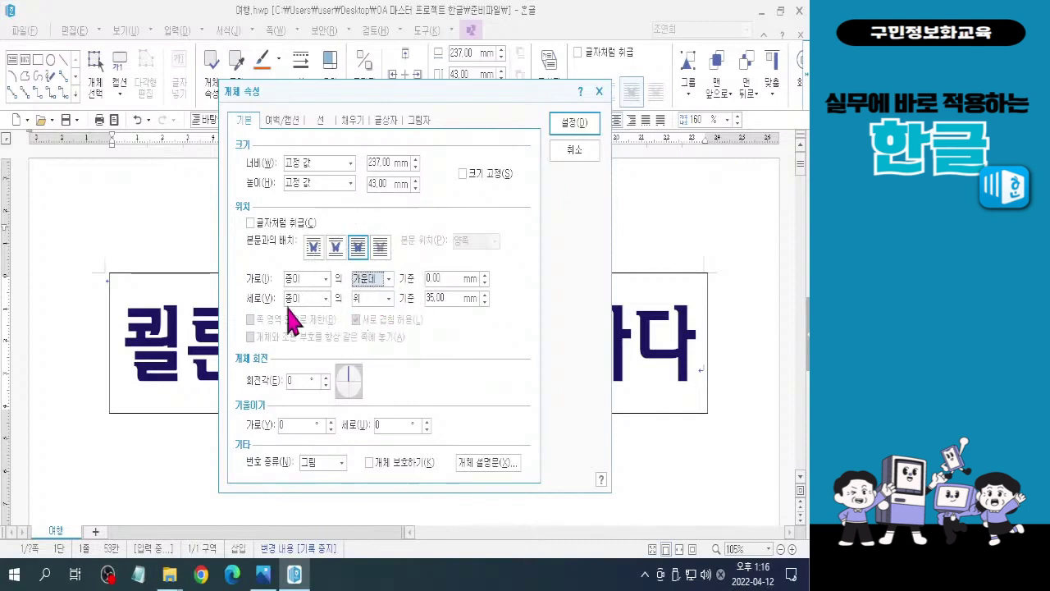
pyautogui.hotkey('ctrl', '1')
pyautogui.click(383, 306)
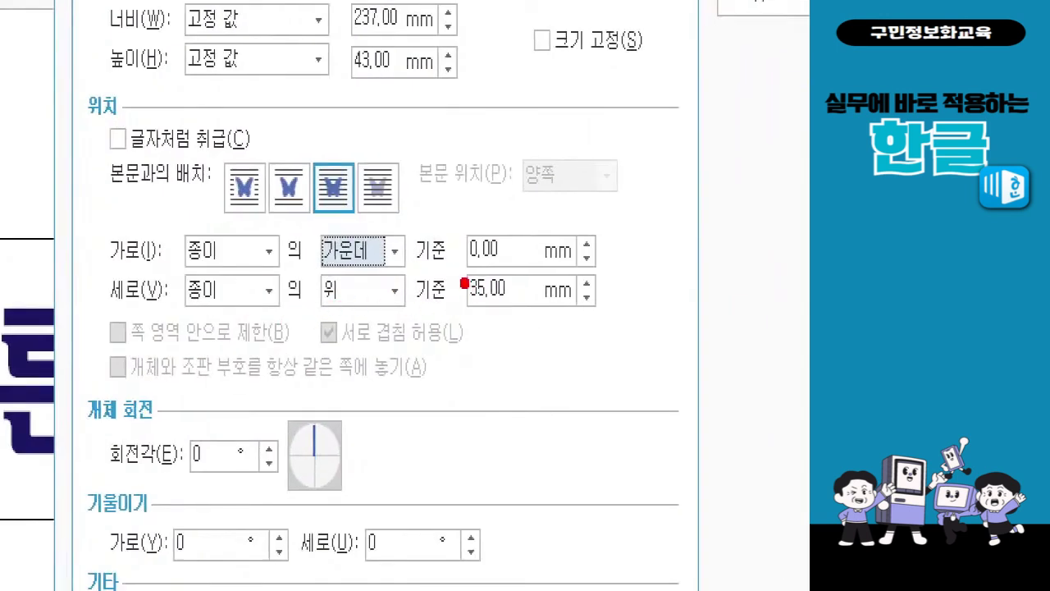
pyautogui.moveTo(461, 269); pyautogui.dragTo(537, 317)
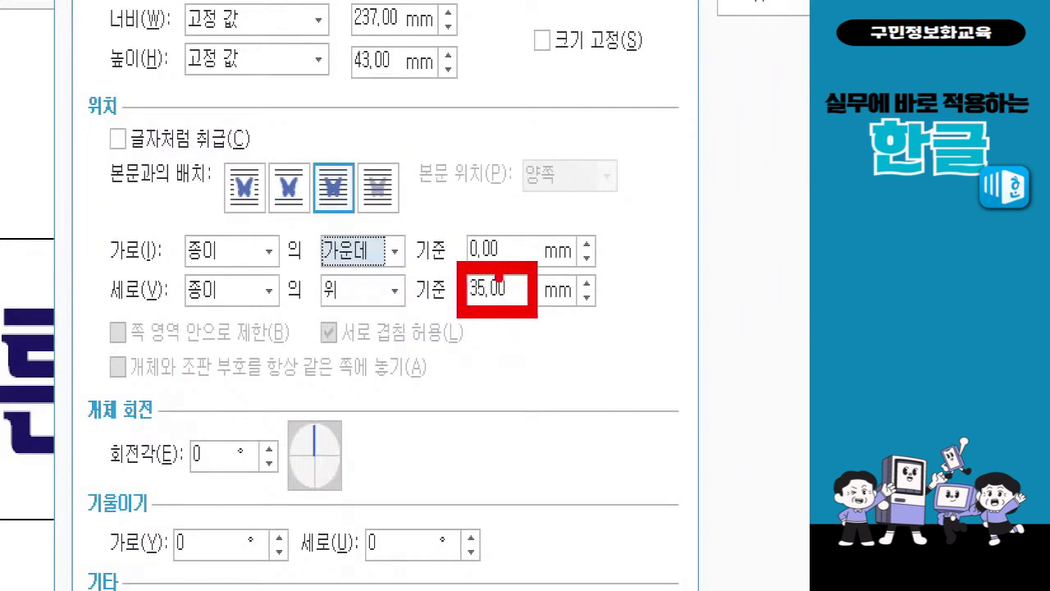
pyautogui.moveTo(320, 315)
pyautogui.mouseDown()
pyautogui.moveTo(414, 314)
pyautogui.moveTo(322, 318)
pyautogui.mouseUp()
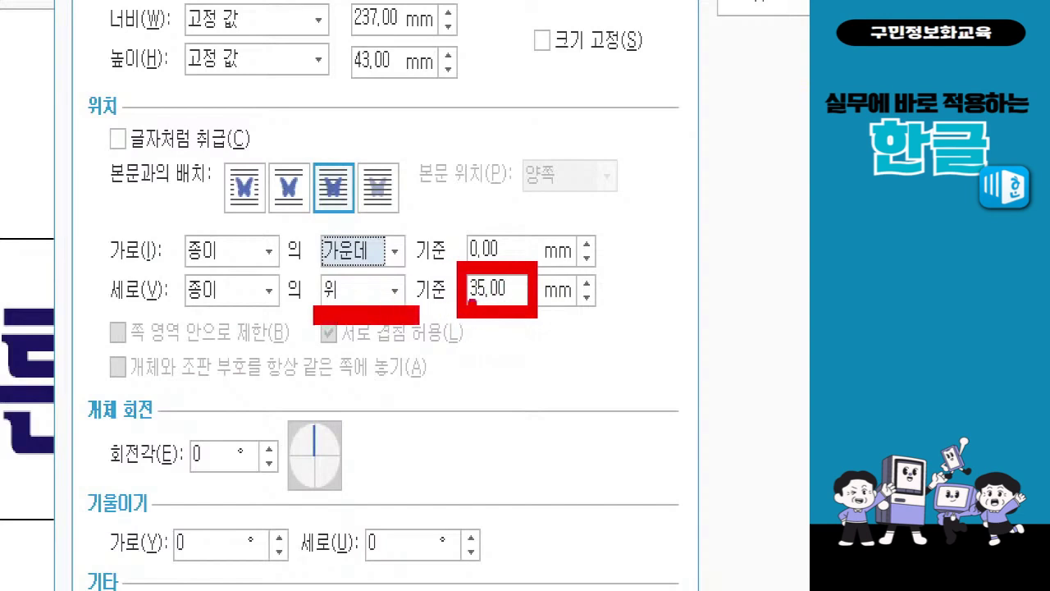
# - Set the text box's vertical position to the paper's upper edge (종이의 위) with a 0 mm offset
pyautogui.click(395, 292)
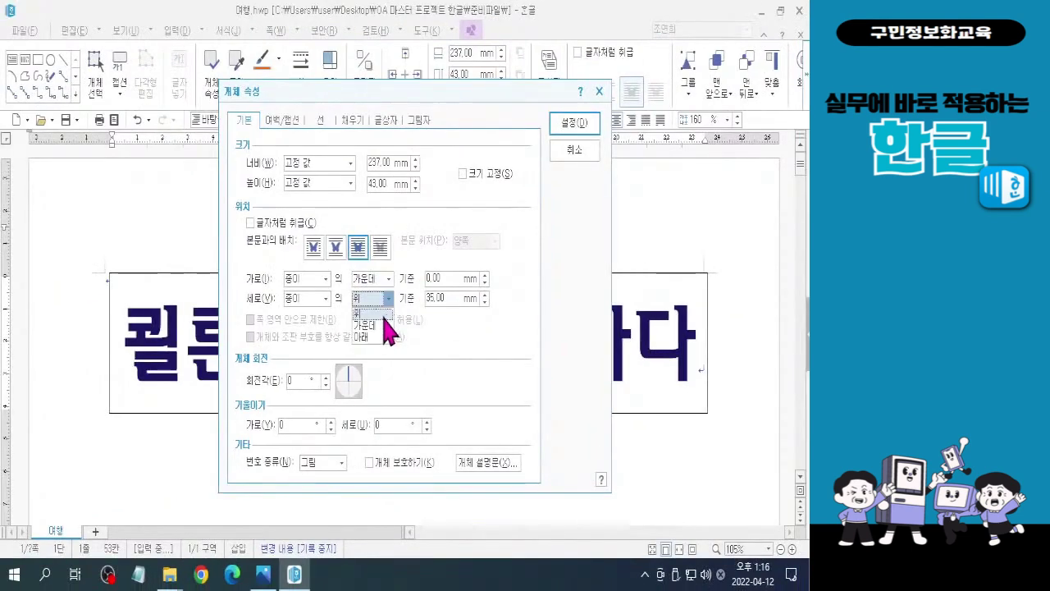
pyautogui.click(383, 315)
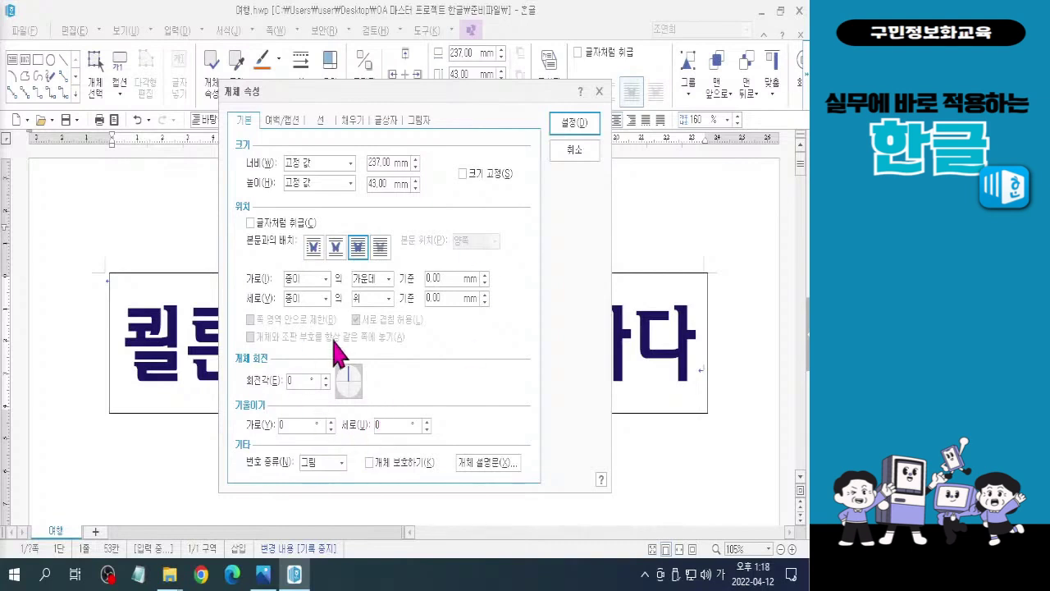
# - Set the text box's outline colour to dark navy
pyautogui.click(325, 123)
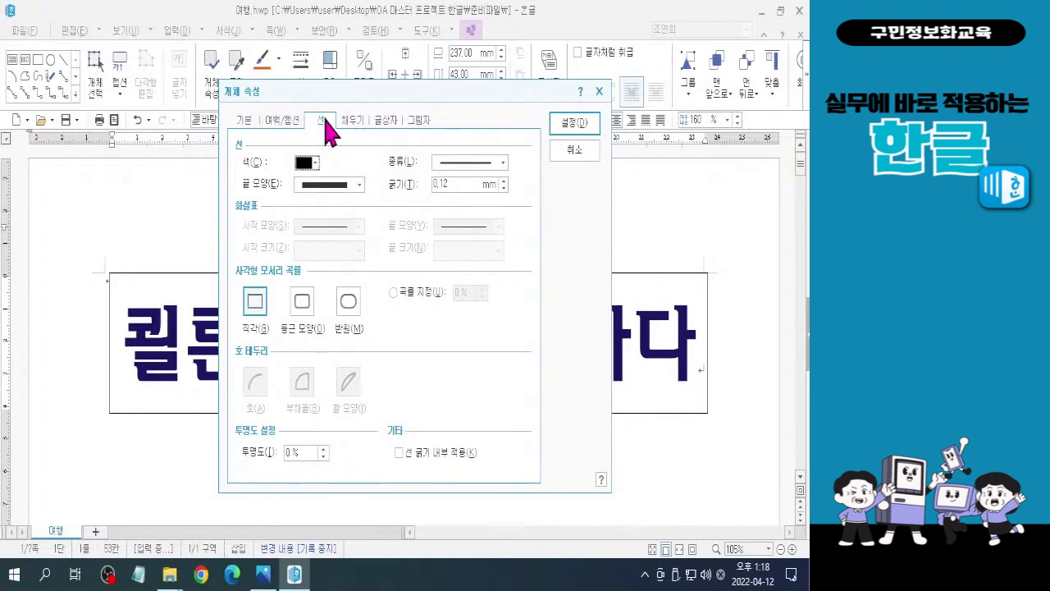
pyautogui.click(316, 162)
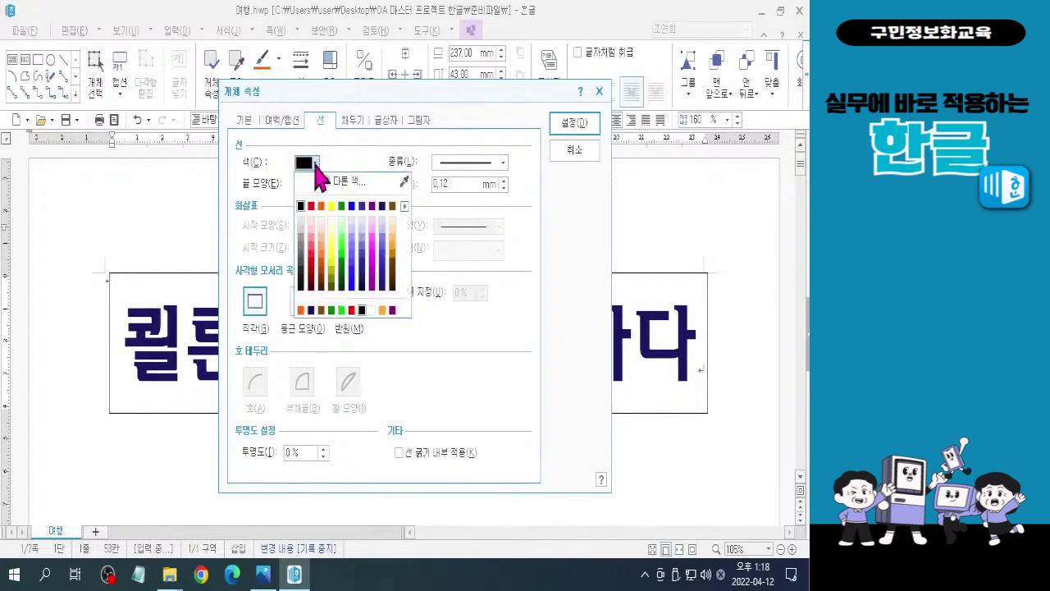
pyautogui.click(404, 207)
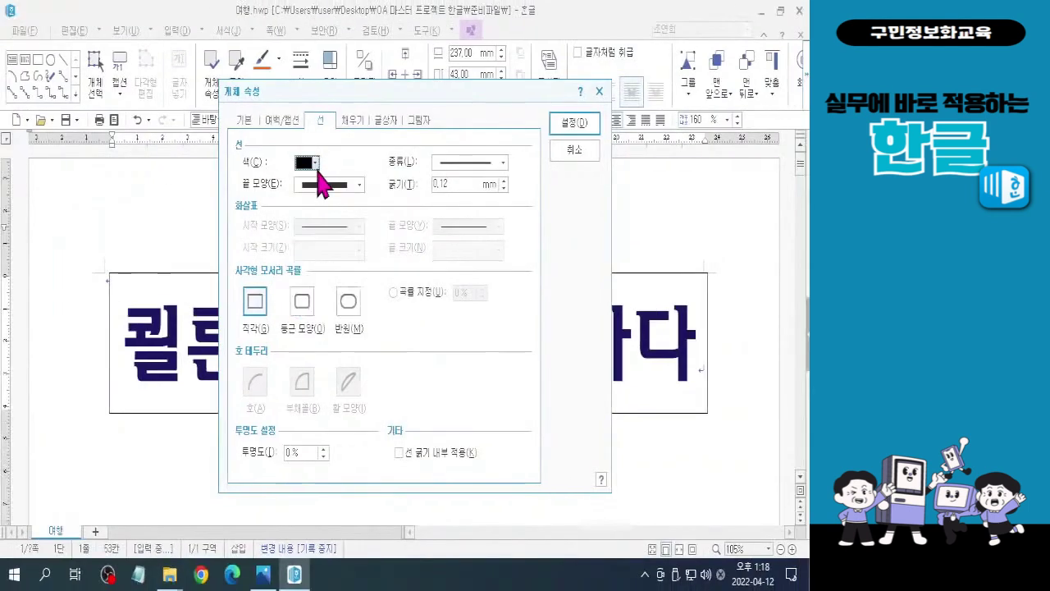
pyautogui.click(310, 162)
pyautogui.click(382, 207)
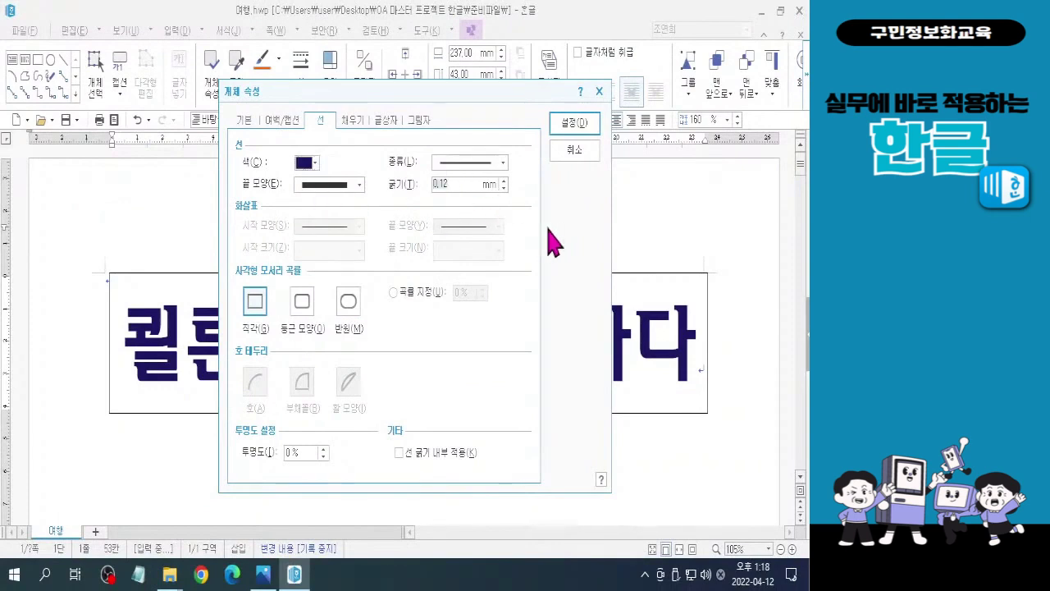
# - Set the outline thickness to 1 mm and give the text box rounded corners (둥근 모양)
pyautogui.hotkey('alt', 't')
pyautogui.write('1')
pyautogui.click(304, 308)
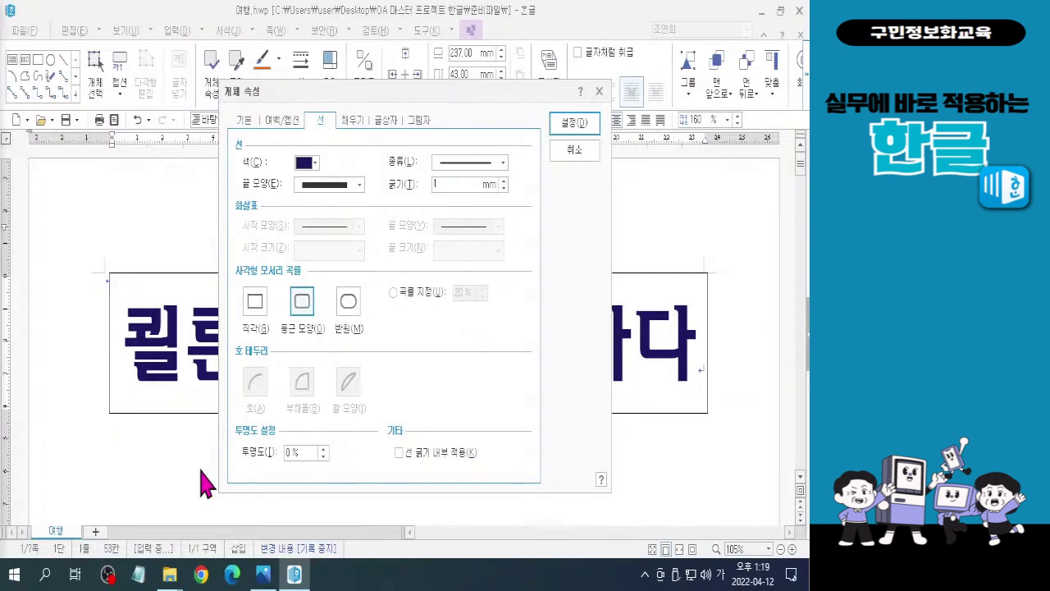
# - Open the text box's fill settings (채우기)
pyautogui.press('Hangul')
pyautogui.press('Hangul')
pyautogui.click(353, 120)
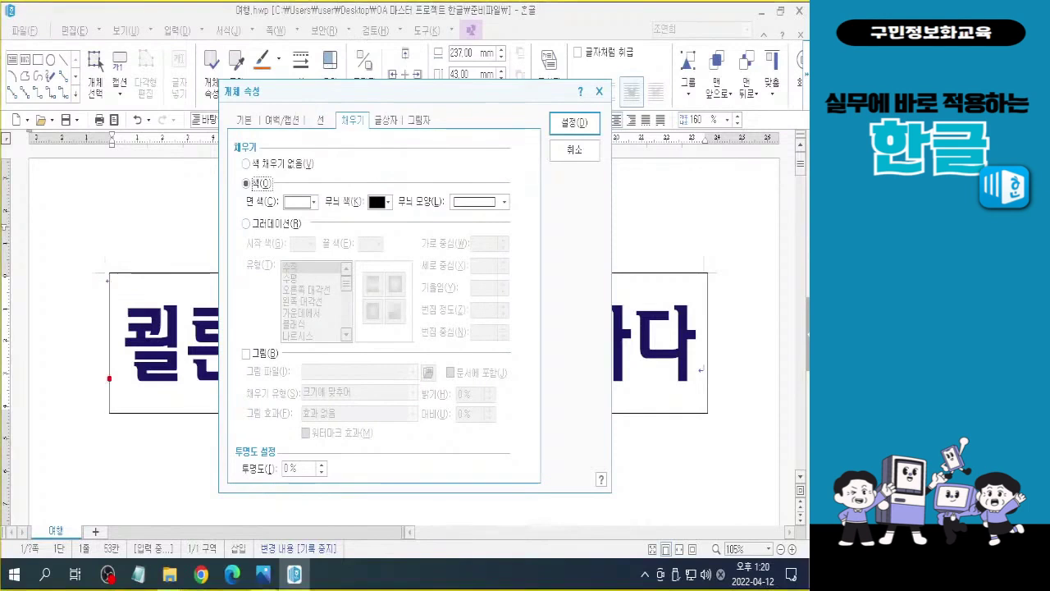
pyautogui.moveTo(109, 273); pyautogui.dragTo(108, 421)
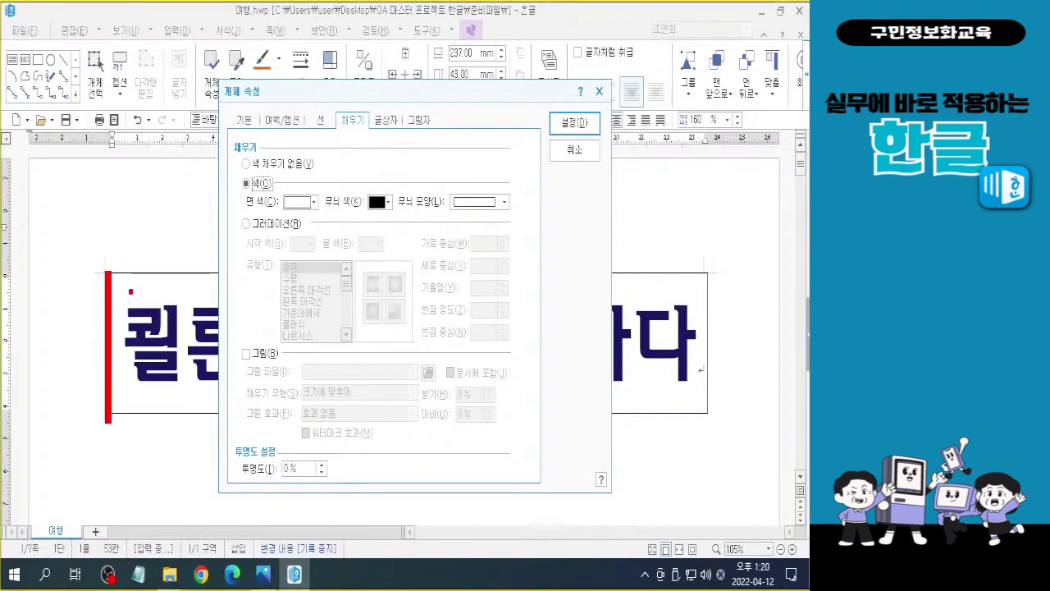
pyautogui.moveTo(107, 271); pyautogui.dragTo(210, 271)
pyautogui.moveTo(110, 413); pyautogui.dragTo(215, 413)
pyautogui.hotkey('ctrl', 'z')
pyautogui.hotkey('ctrl', 'z')
pyautogui.hotkey('ctrl', 'z')
pyautogui.hotkey('ctrl', 'z')
pyautogui.moveTo(150, 273); pyautogui.dragTo(103, 343)
pyautogui.moveTo(179, 281); pyautogui.dragTo(117, 407)
pyautogui.moveTo(221, 301); pyautogui.dragTo(156, 405)
pyautogui.moveTo(210, 370); pyautogui.dragTo(171, 417)
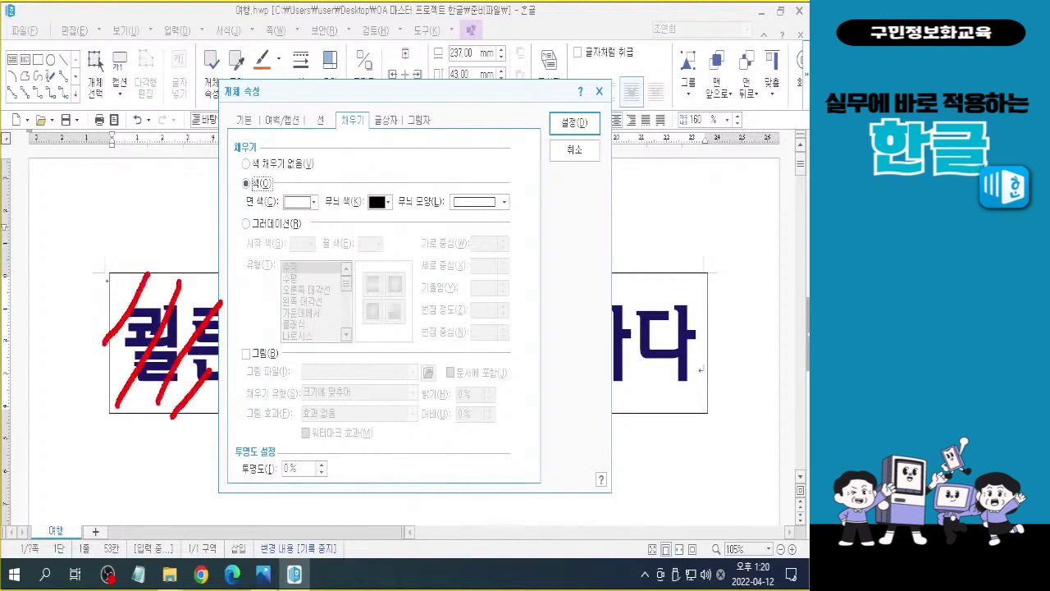
pyautogui.press('Escape')
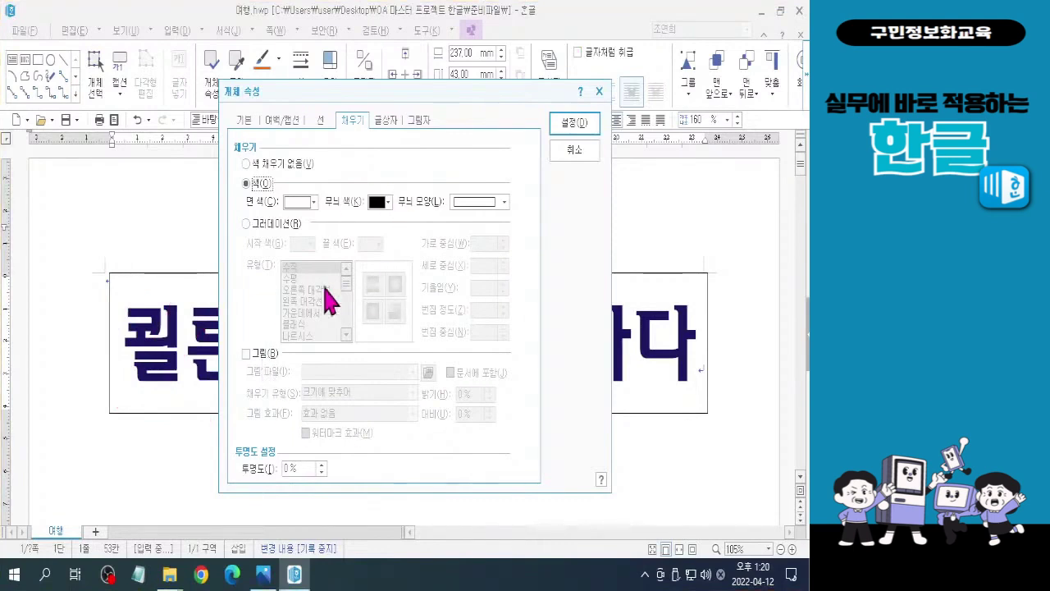
# - Set the text box's fill face colour (면 색) to light lavender
pyautogui.click(305, 203)
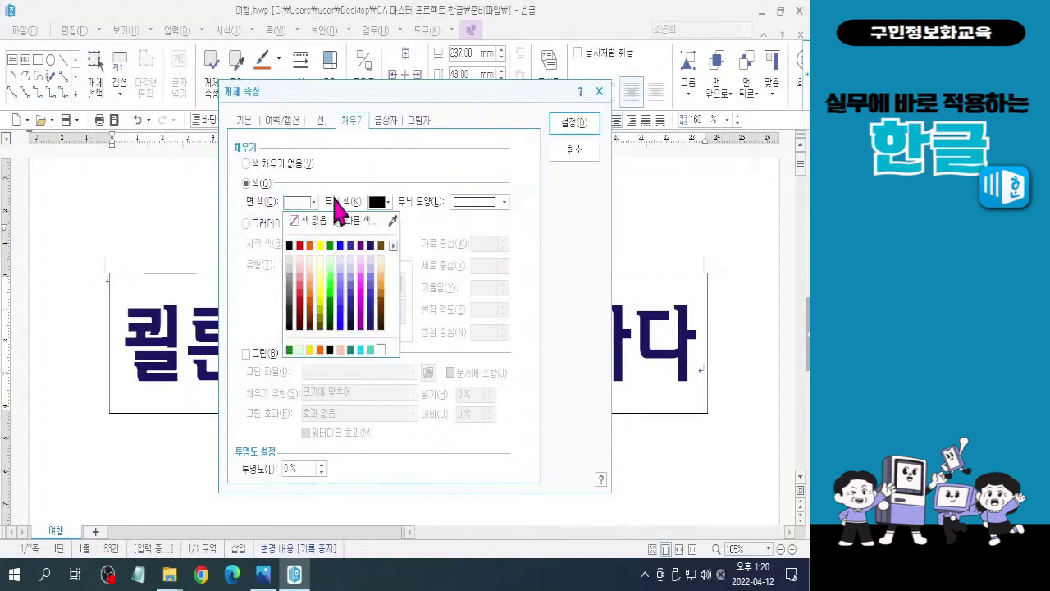
pyautogui.click(393, 246)
pyautogui.click(392, 246)
pyautogui.click(393, 246)
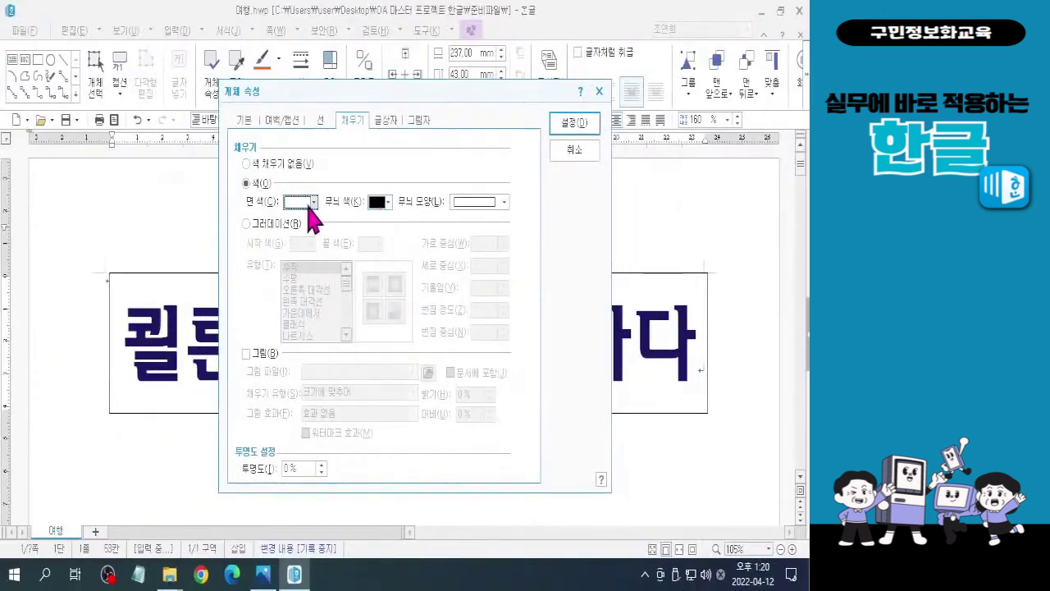
pyautogui.click(312, 202)
pyautogui.click(369, 285)
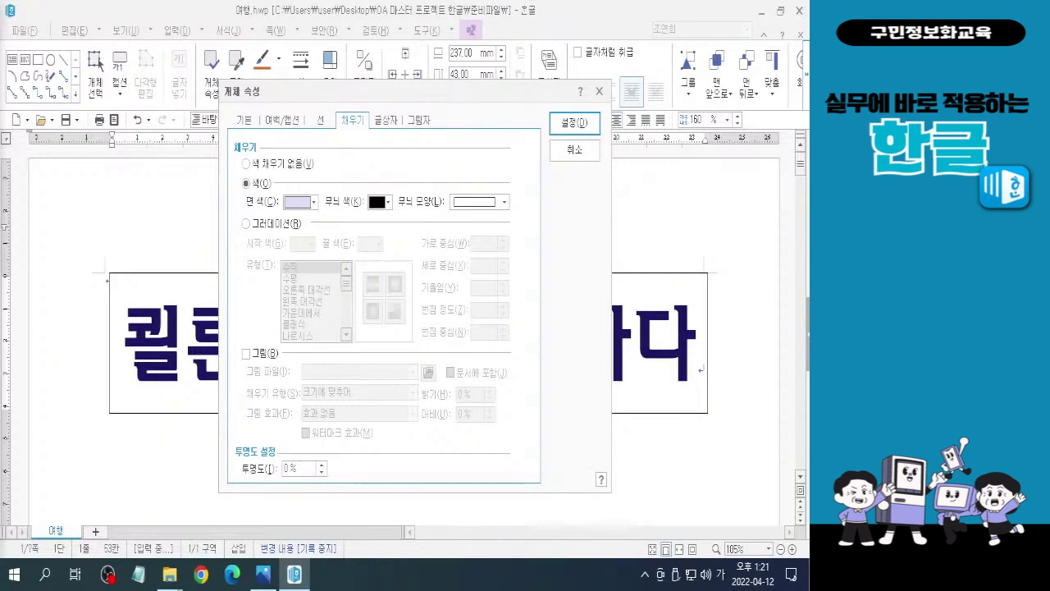
pyautogui.click(387, 203)
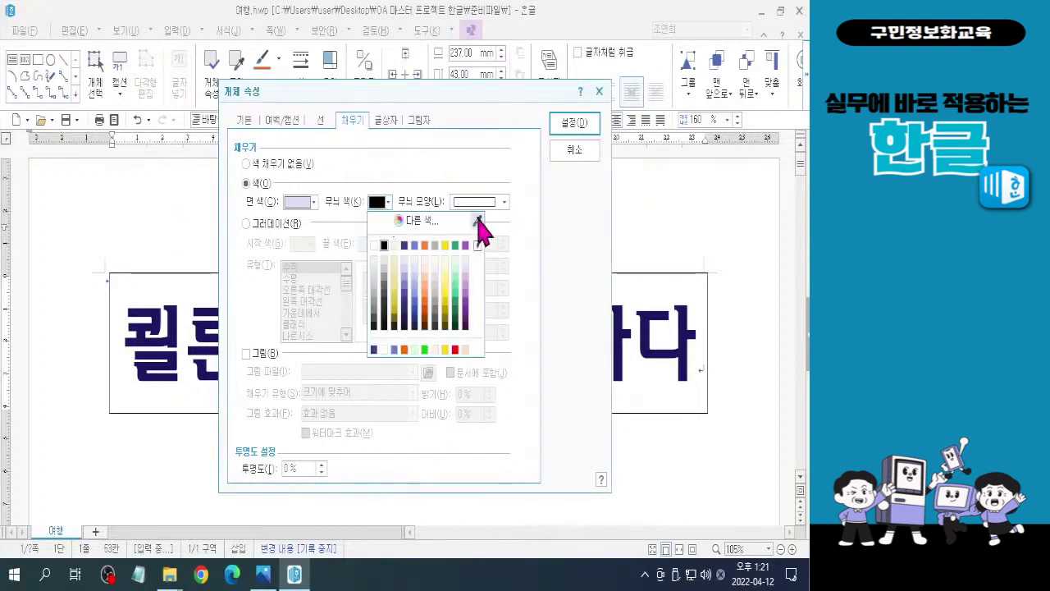
pyautogui.click(477, 244)
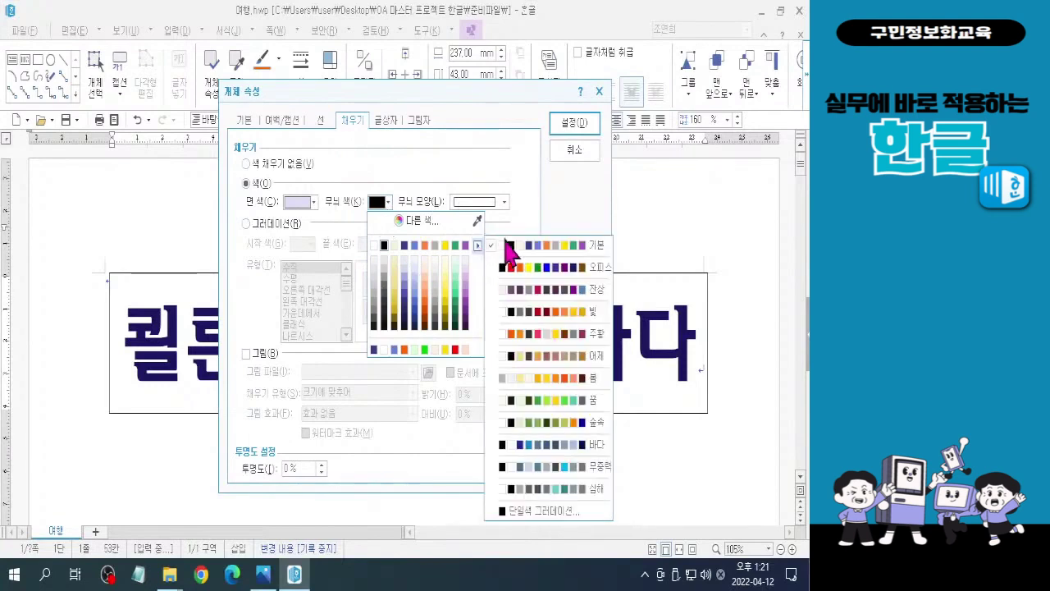
pyautogui.click(556, 269)
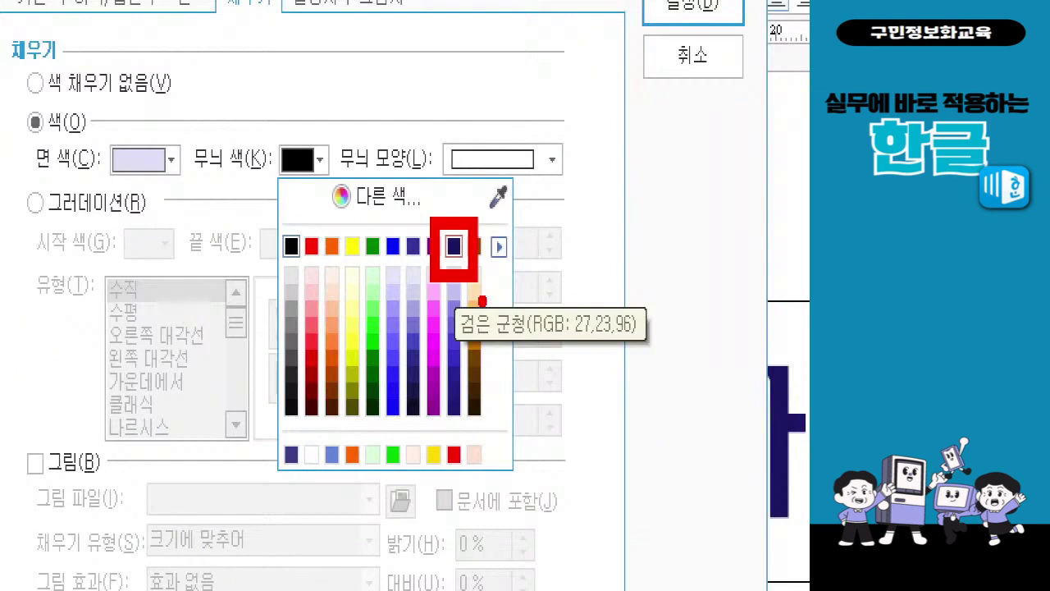
pyautogui.press('Escape')
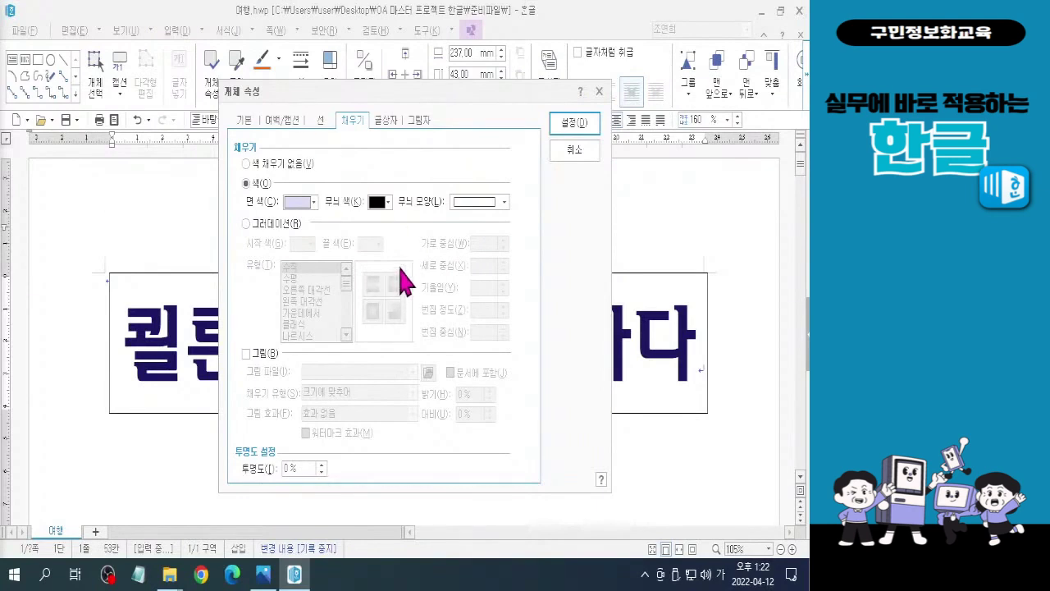
# - Fill the text box with the grid pattern (눈금무늬) and apply the object properties
pyautogui.click(487, 203)
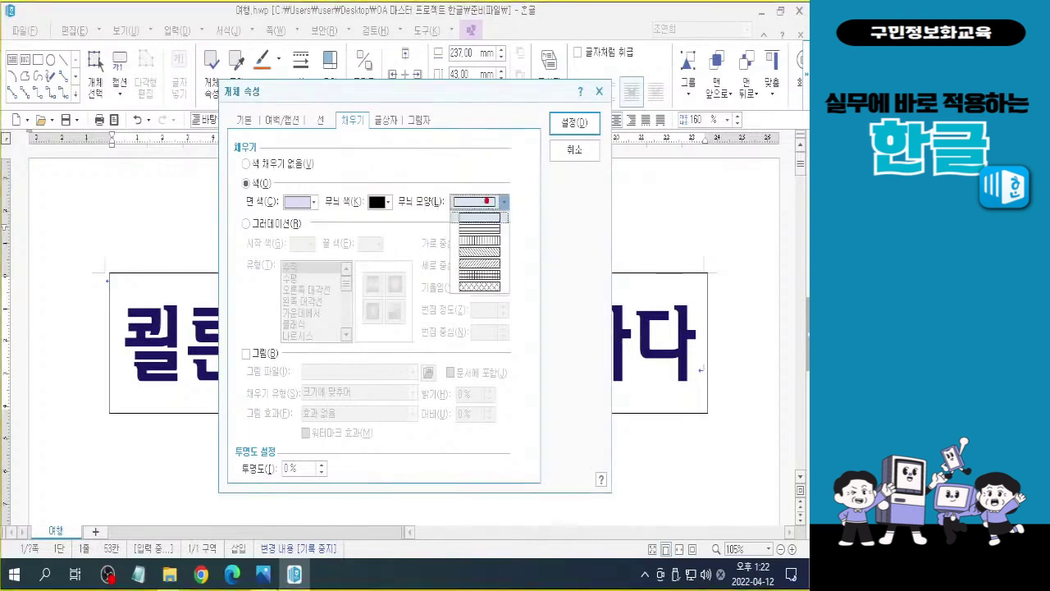
pyautogui.click(489, 212)
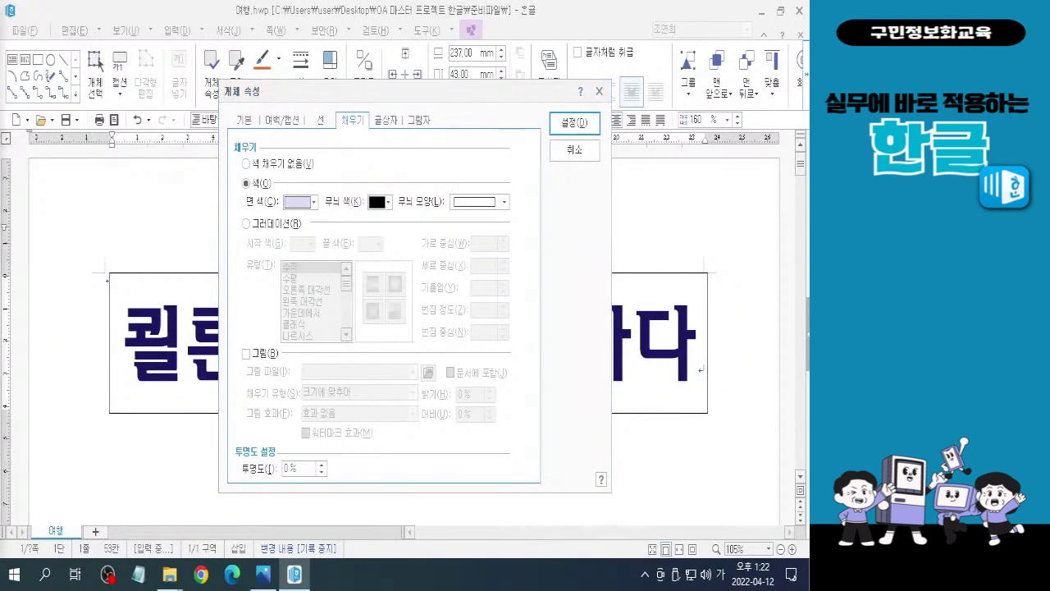
pyautogui.click(500, 205)
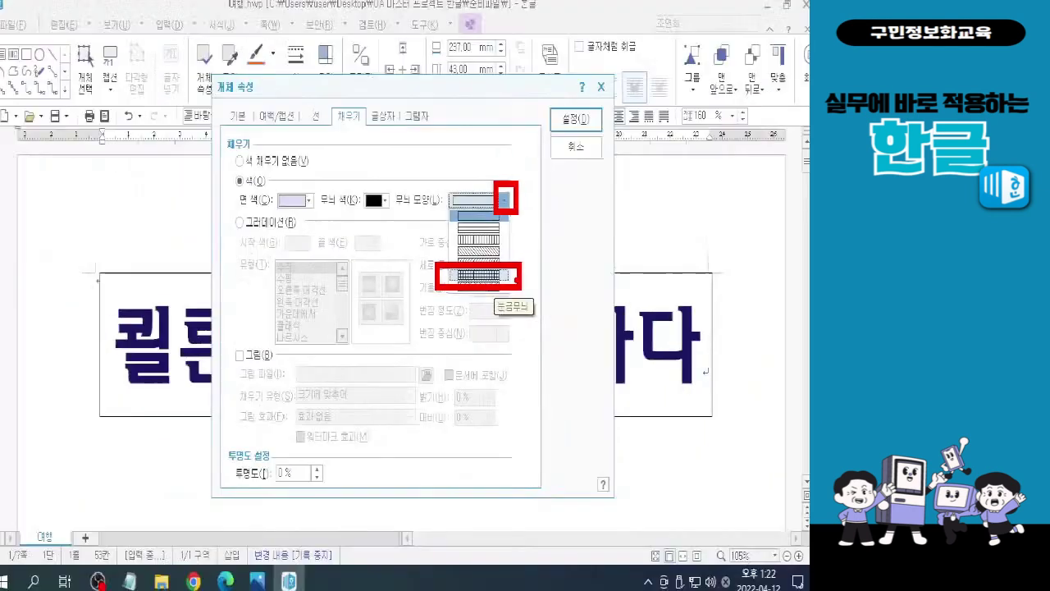
pyautogui.click(471, 136)
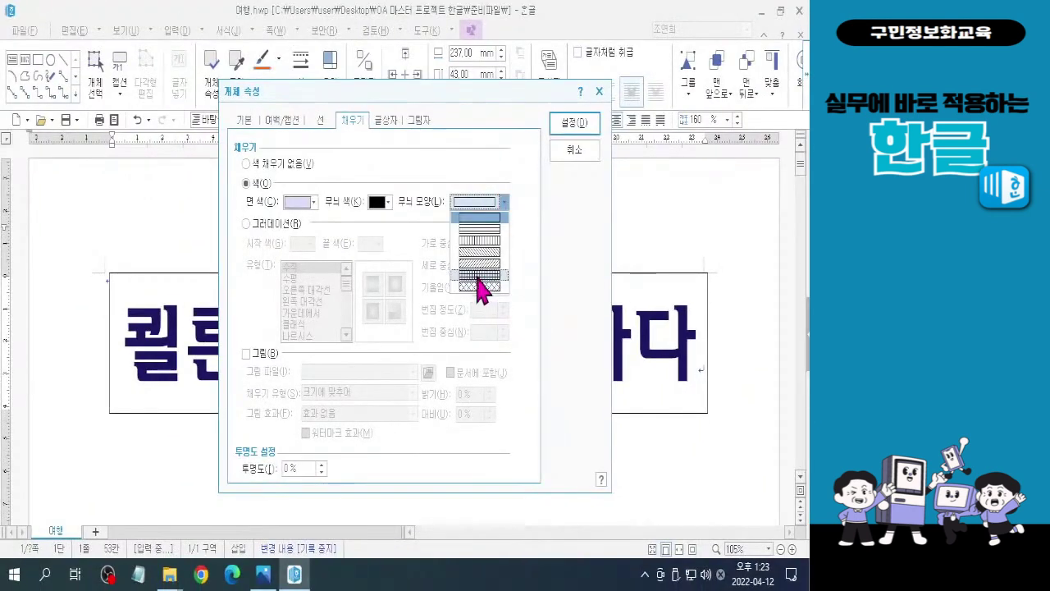
pyautogui.click(480, 276)
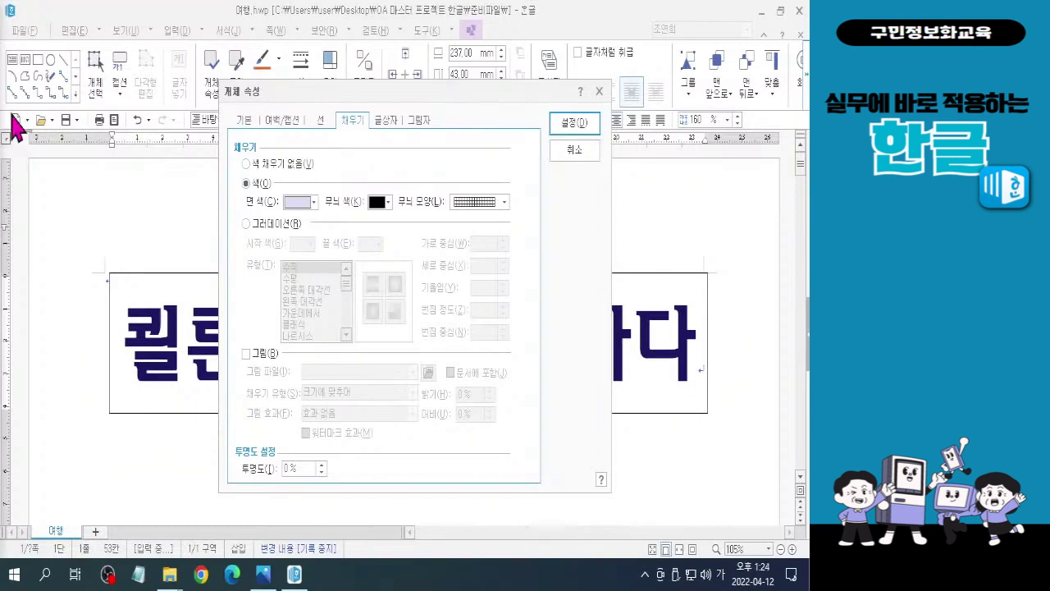
pyautogui.click(566, 124)
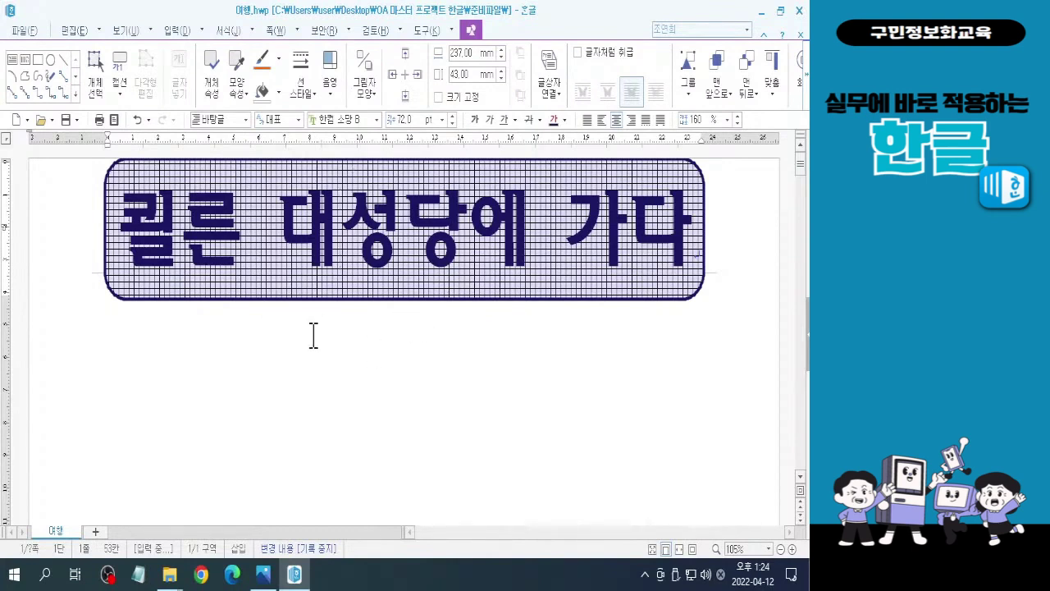
# - Centre the title text box vertically on the paper by setting its vertical position (세로) to 종이 and 가운데
pyautogui.press('ctrl')
pyautogui.press('ctrl')
pyautogui.click(370, 247)
pyautogui.click(441, 240)
pyautogui.click(409, 228)
pyautogui.click(211, 90)
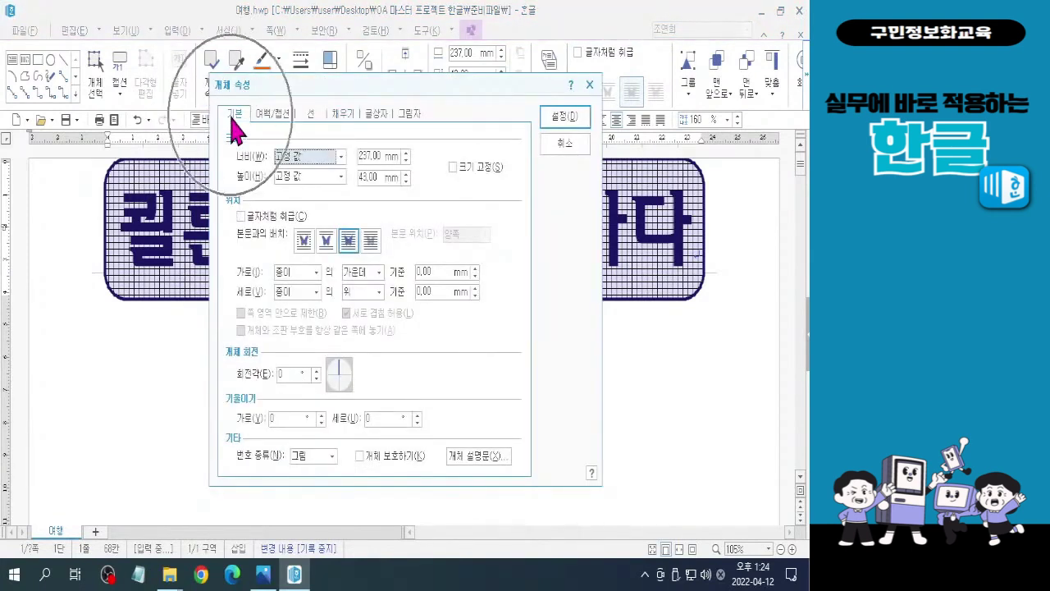
pyautogui.click(380, 292)
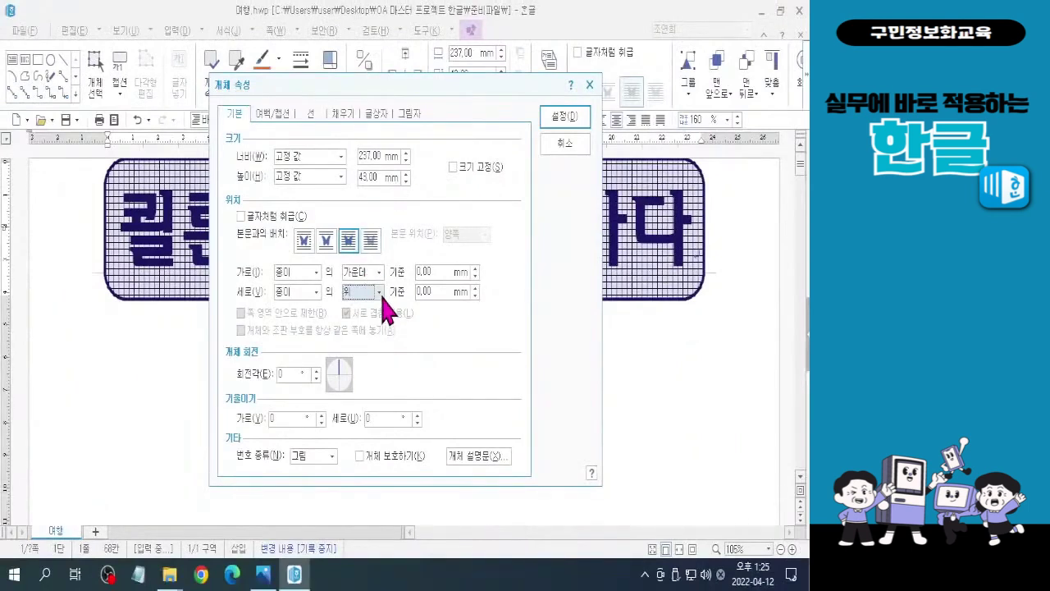
pyautogui.click(378, 319)
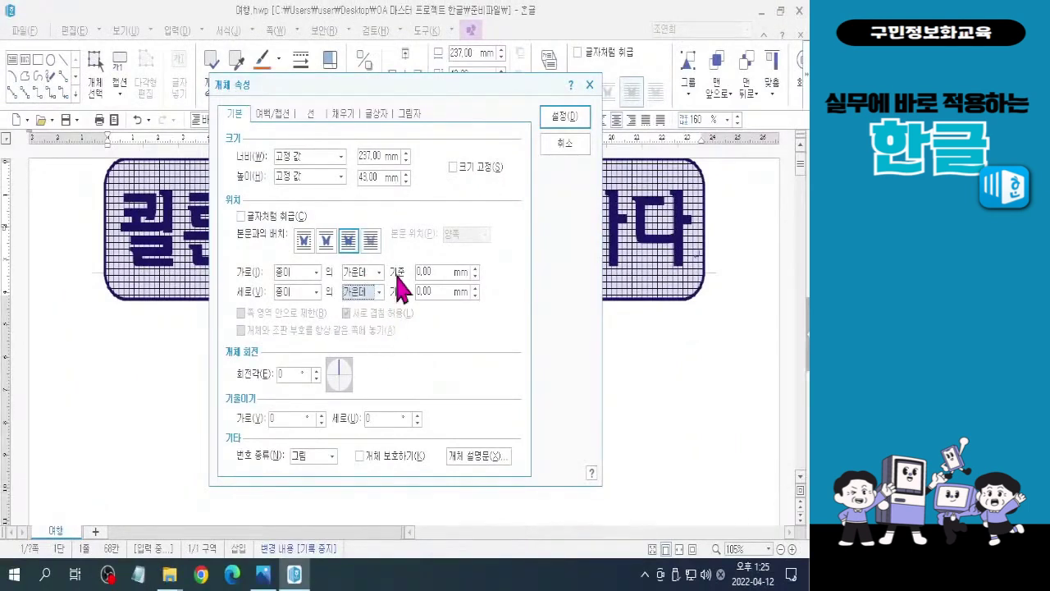
pyautogui.click(570, 127)
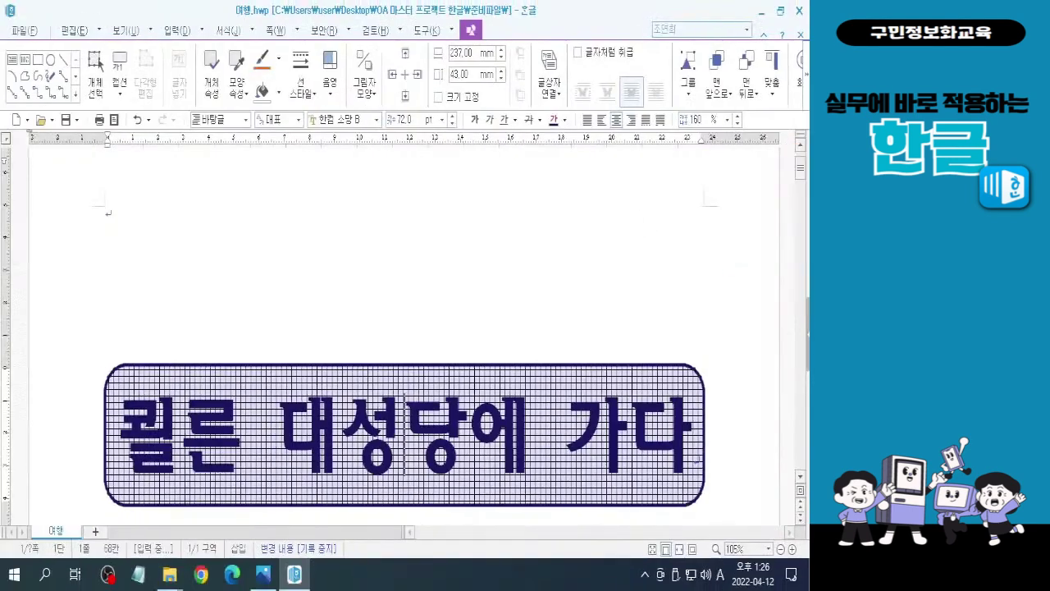
pyautogui.moveTo(793, 180)
pyautogui.mouseDown()
pyautogui.moveTo(808, 242)
pyautogui.moveTo(808, 448)
pyautogui.moveTo(806, 175)
pyautogui.moveTo(804, 206)
pyautogui.moveTo(787, 218)
pyautogui.mouseUp()
pyautogui.click(648, 307)
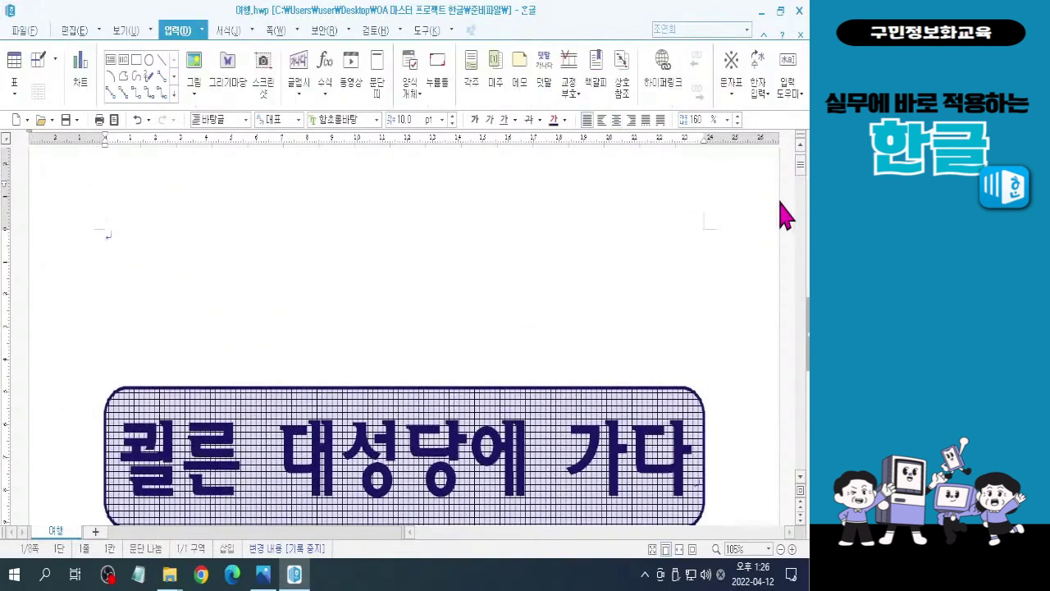
# - Open the page border/background settings (쪽 테두리/배경) and enable a picture (그림) as the page background
pyautogui.moveTo(801, 174)
pyautogui.mouseDown()
pyautogui.moveTo(803, 208)
pyautogui.moveTo(803, 159)
pyautogui.moveTo(803, 182)
pyautogui.mouseUp()
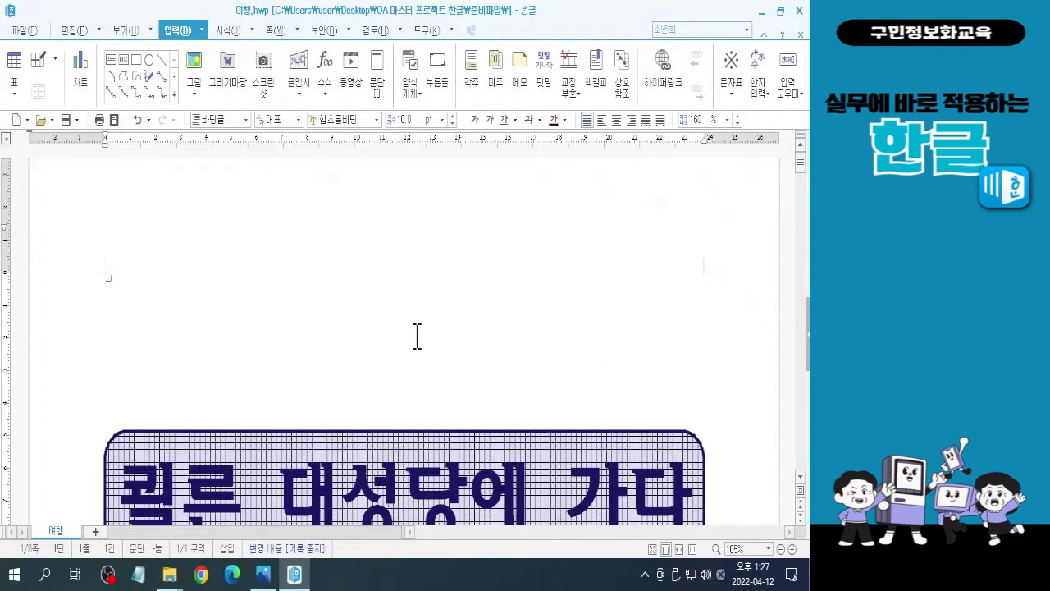
pyautogui.click(279, 30)
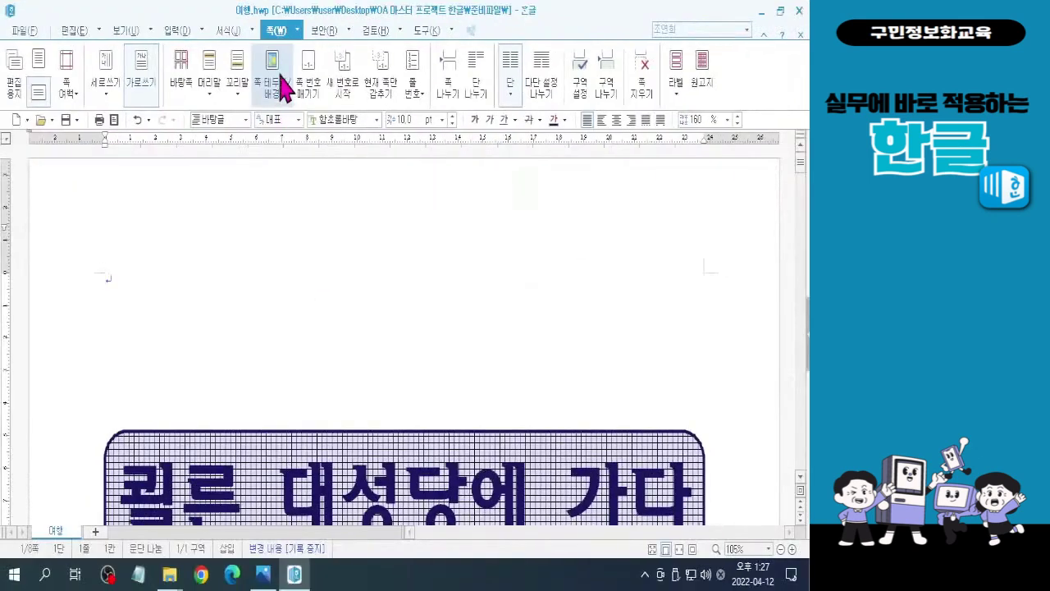
pyautogui.click(281, 146)
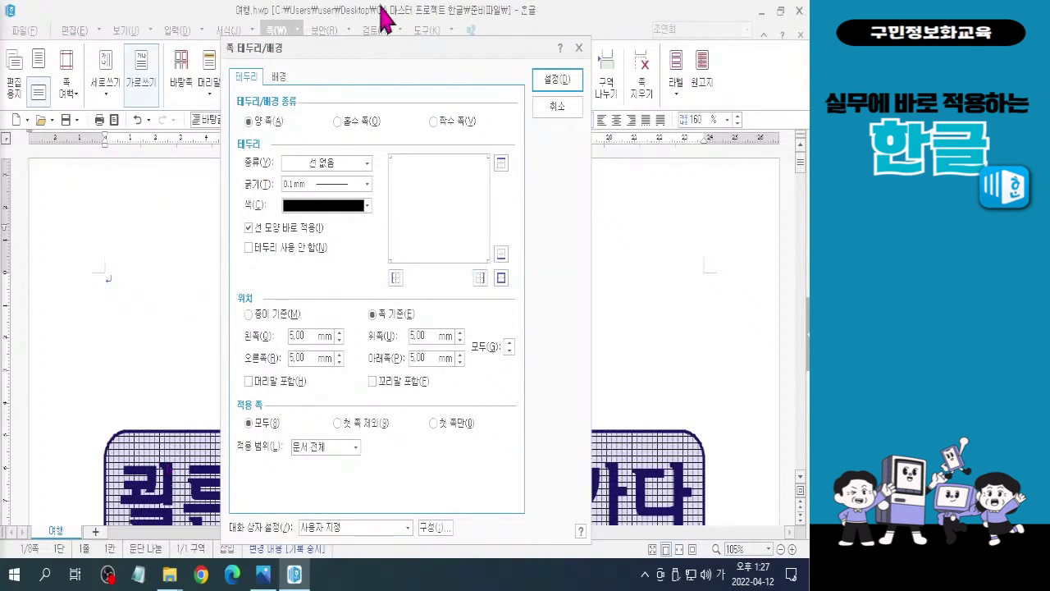
pyautogui.click(278, 76)
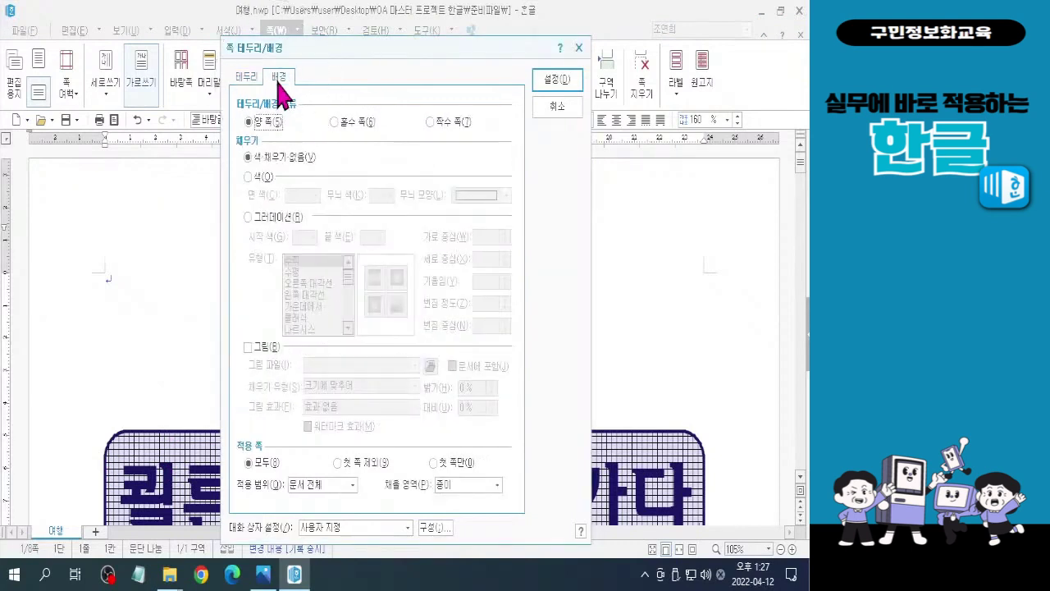
pyautogui.click(249, 348)
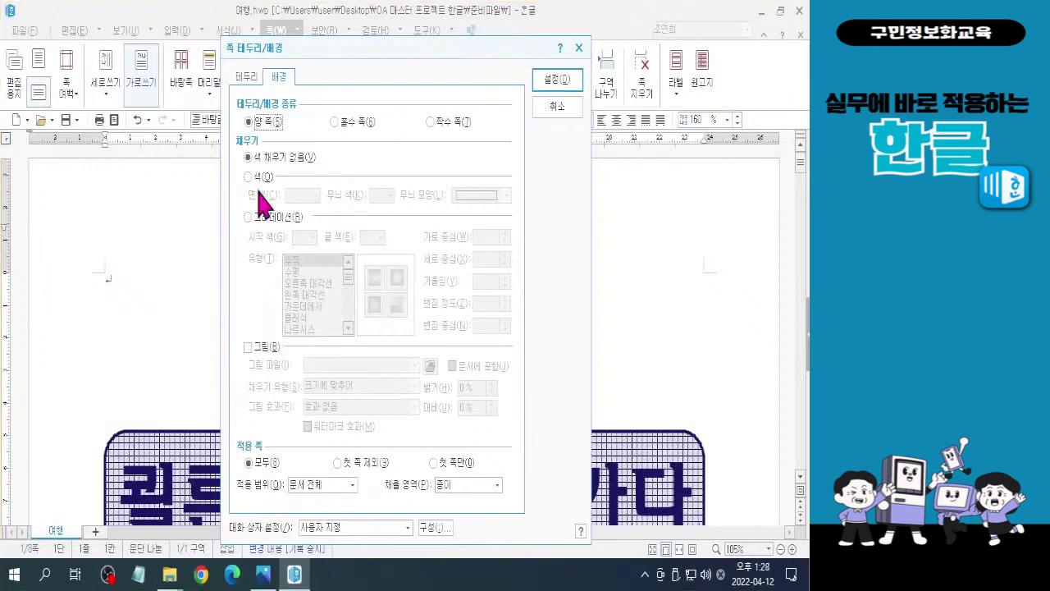
pyautogui.click(248, 347)
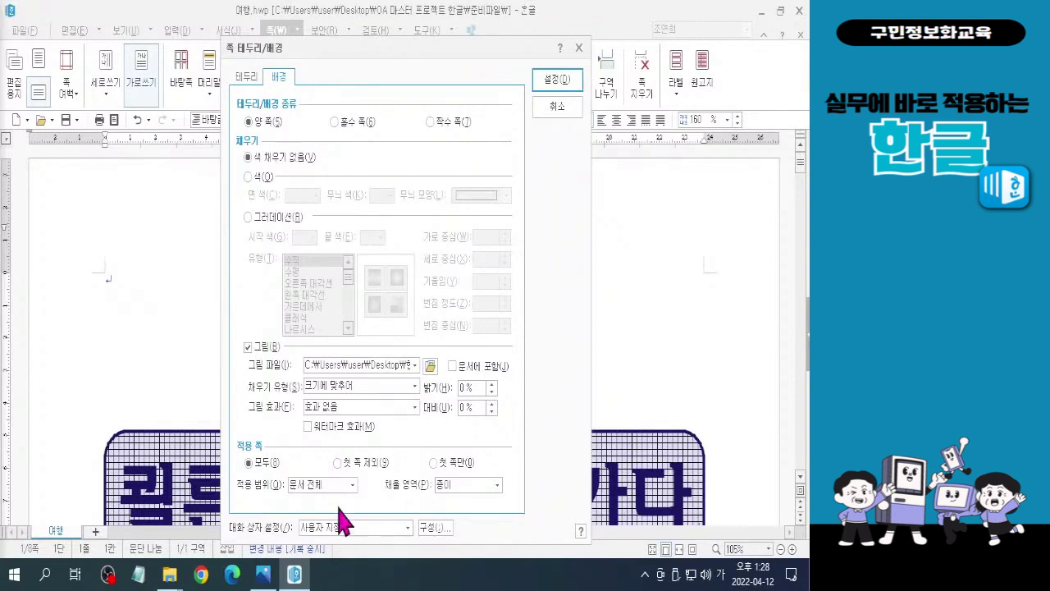
# - Browse for the background picture in the desktop folder OA 마스터 프로젝트 한글, subfolder 준비파일
pyautogui.click(431, 367)
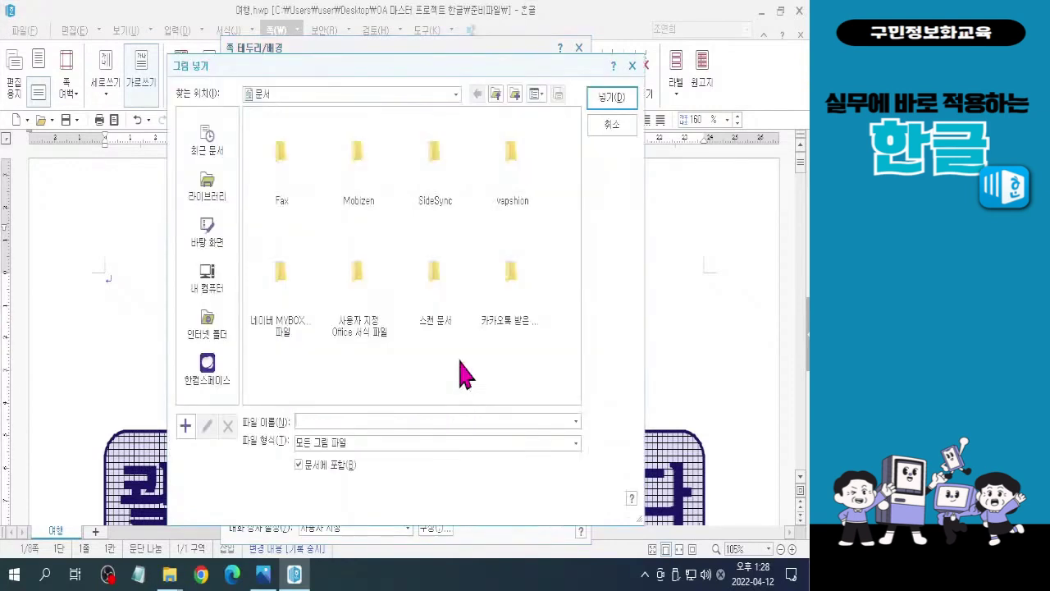
pyautogui.moveTo(418, 57)
pyautogui.mouseDown()
pyautogui.moveTo(413, 101)
pyautogui.moveTo(435, 47)
pyautogui.mouseUp()
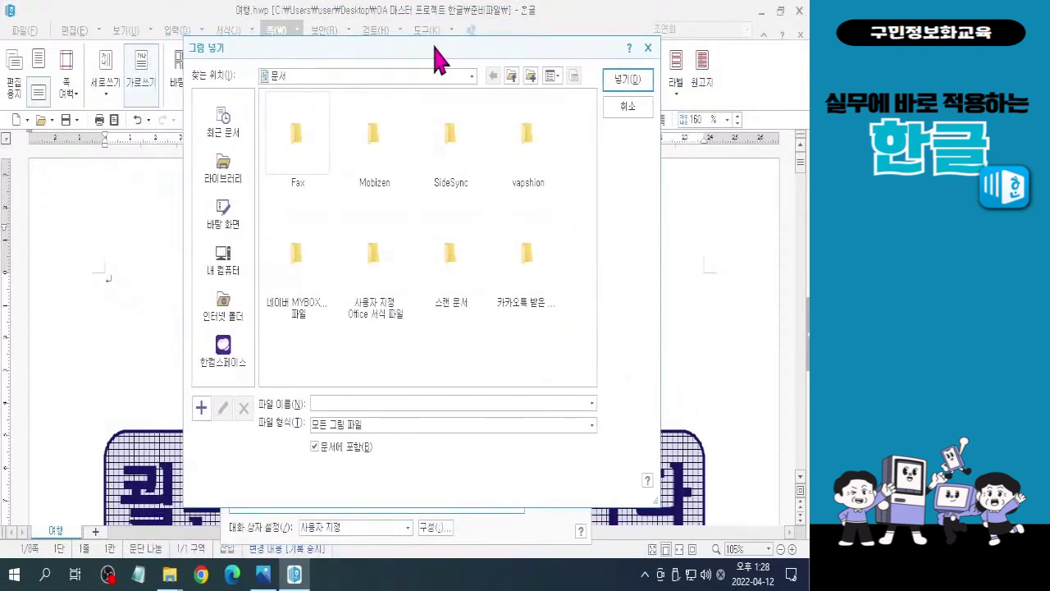
pyautogui.moveTo(450, 41); pyautogui.dragTo(453, 36)
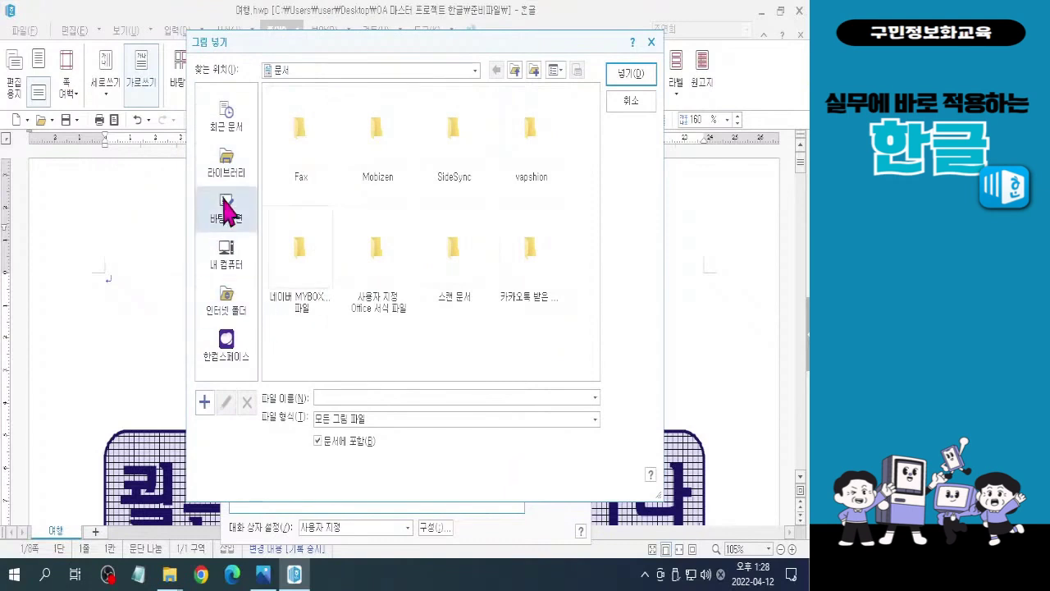
pyautogui.click(224, 227)
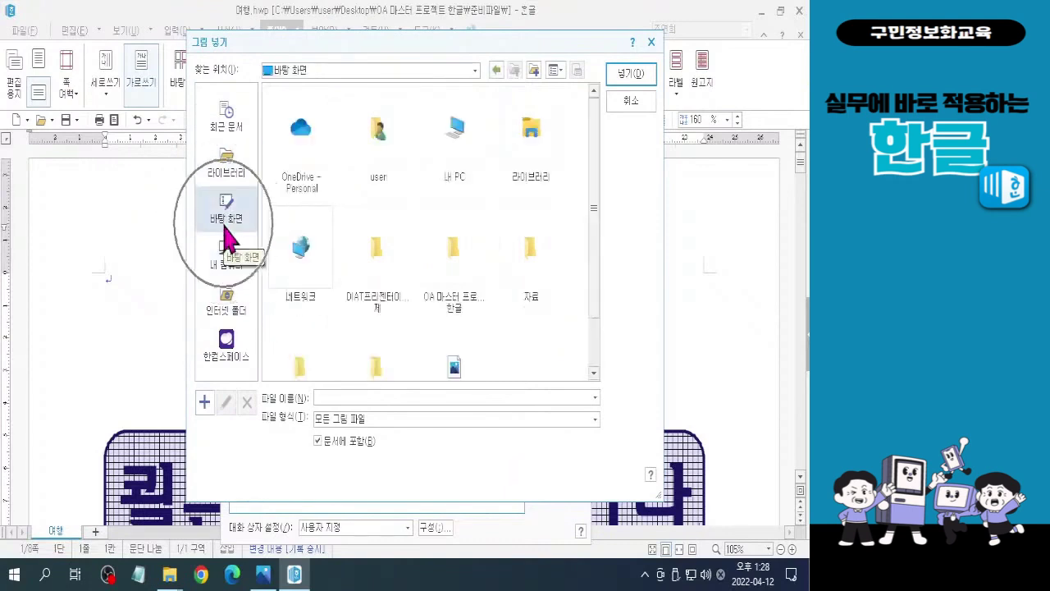
pyautogui.moveTo(593, 286); pyautogui.dragTo(603, 332)
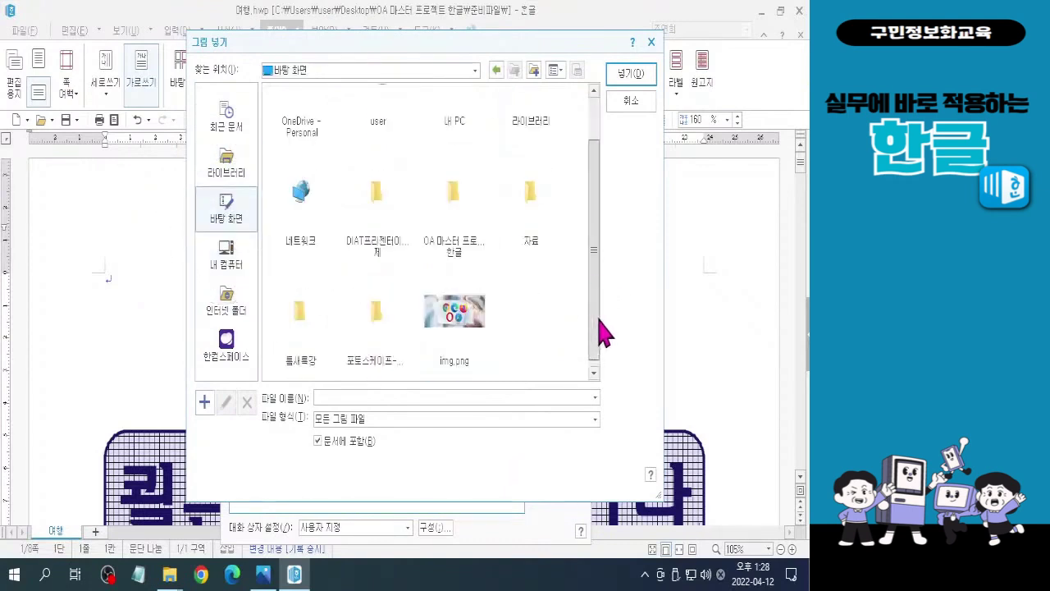
pyautogui.click(475, 230)
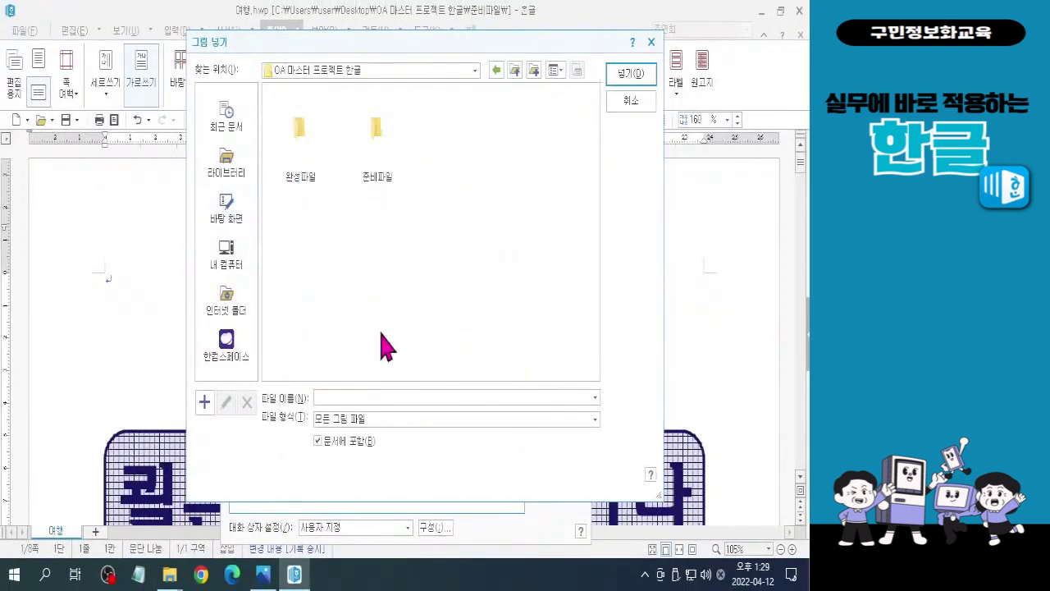
pyautogui.click(388, 150)
pyautogui.doubleClick(389, 150)
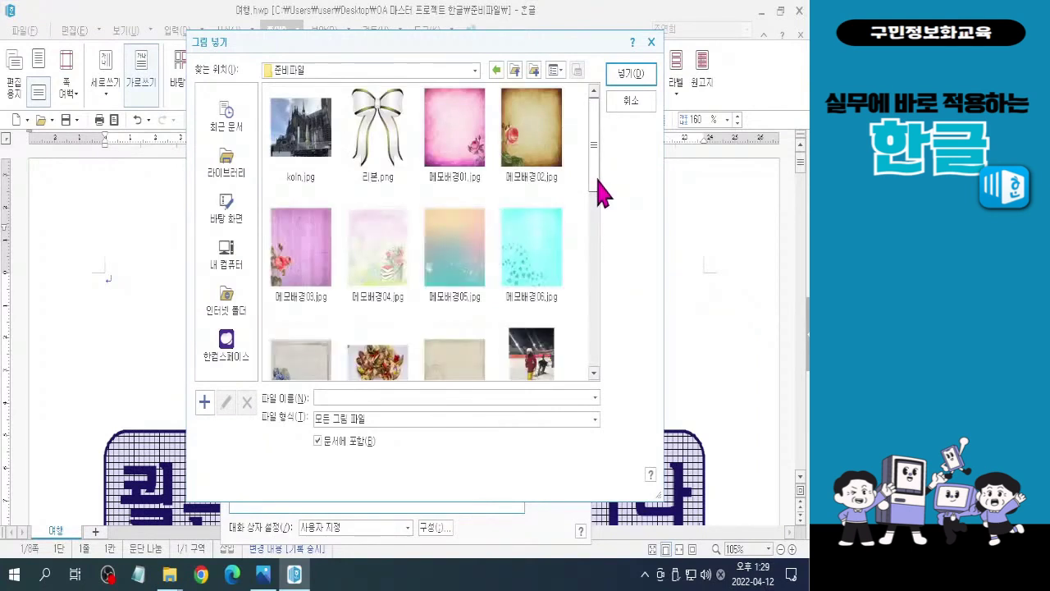
# - Insert koln.jpg as the page background picture, embedded in the document
pyautogui.click(320, 166)
pyautogui.press('ctrl')
pyautogui.press('ctrl')
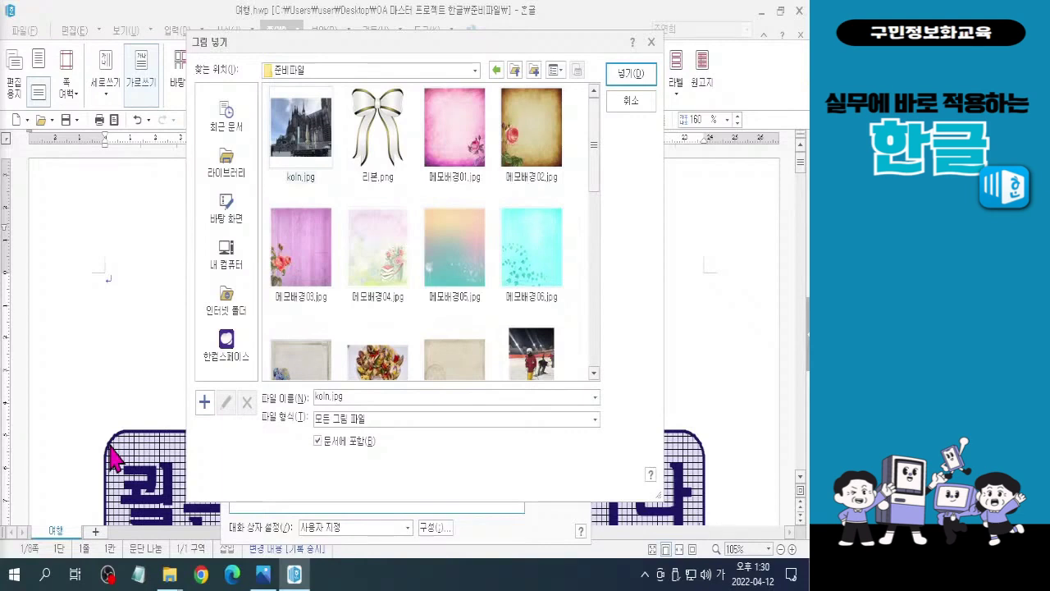
pyautogui.press('Hangul')
pyautogui.press('Hangul')
pyautogui.click(631, 76)
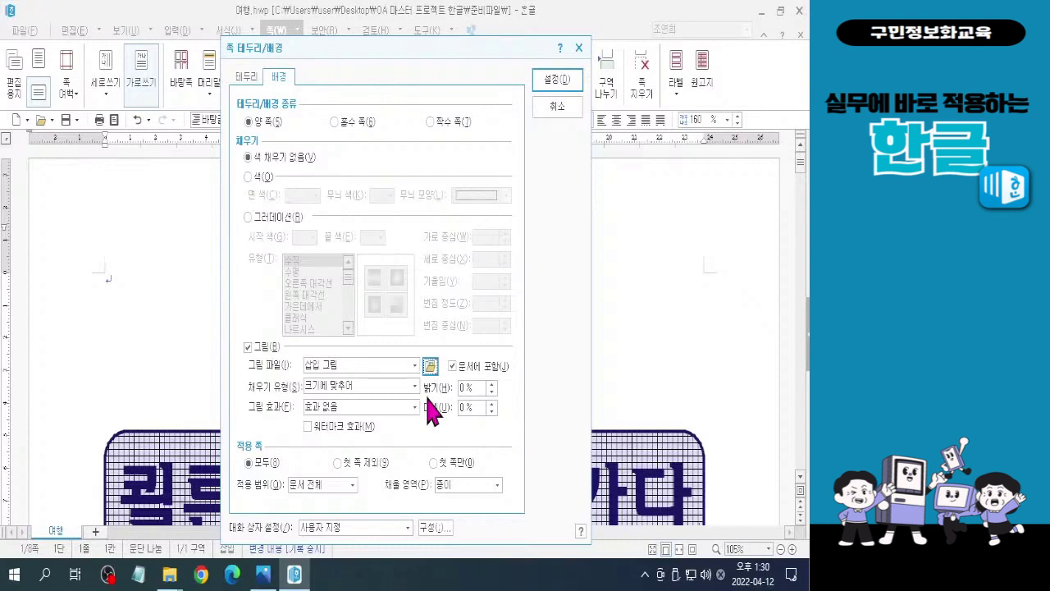
# - Give the background picture the watermark effect (워터마크 효과) and apply the page background
pyautogui.click(345, 428)
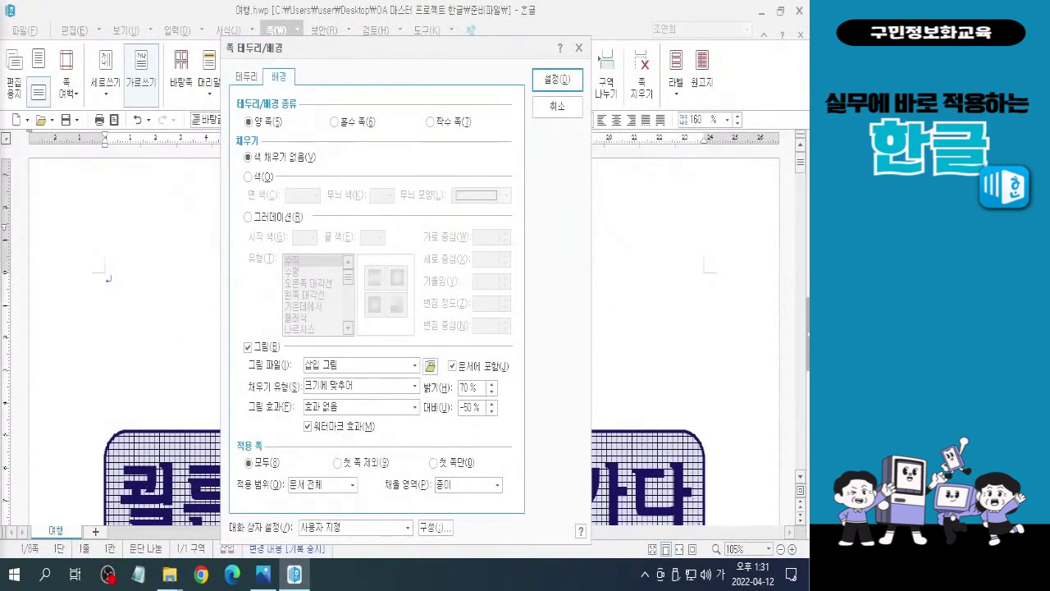
pyautogui.click(562, 90)
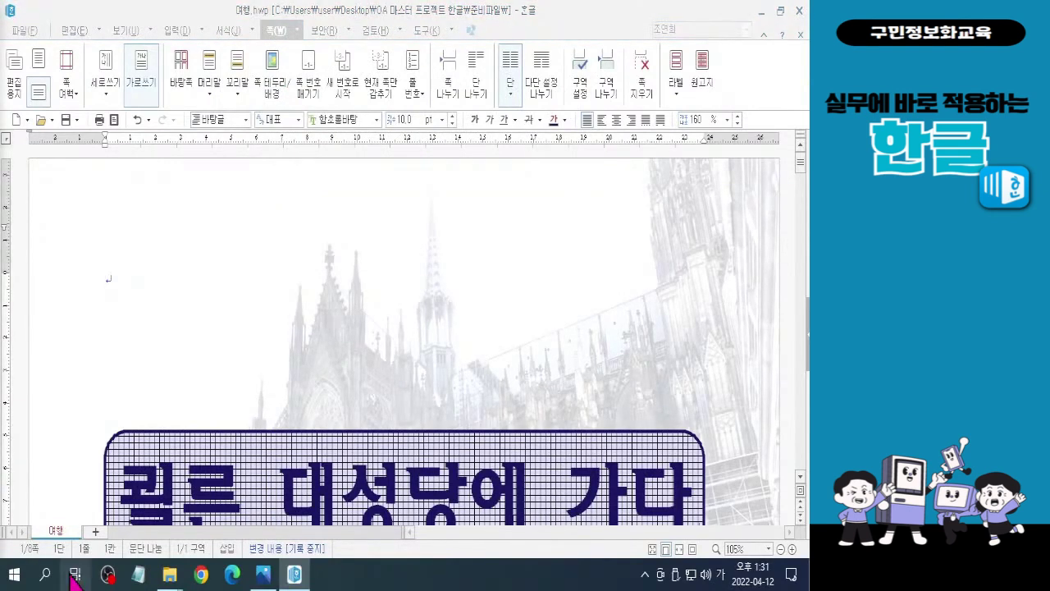
pyautogui.click(469, 334)
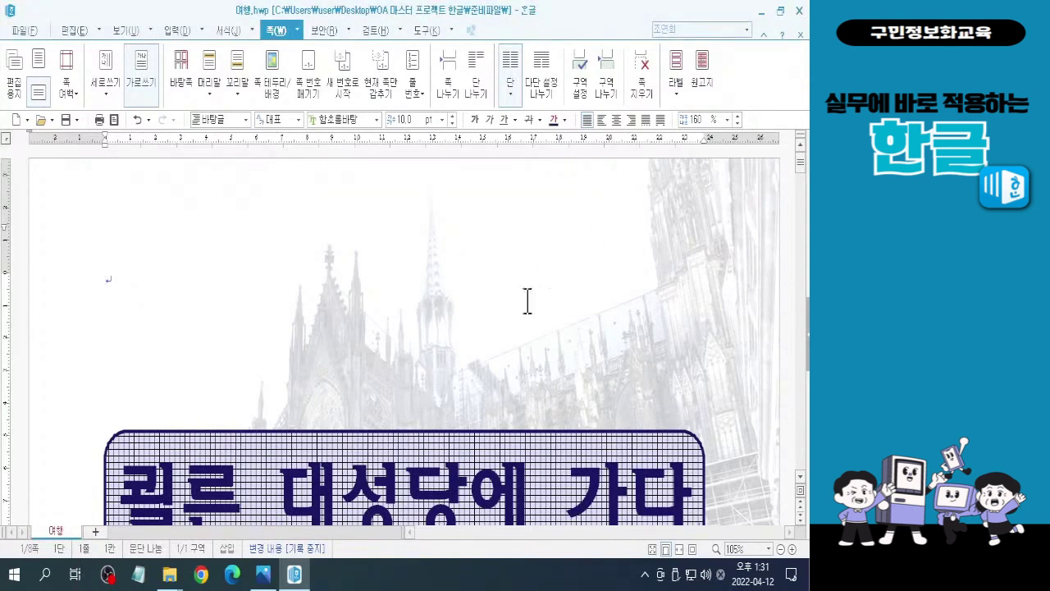
pyautogui.hotkey('ctrl', '2')
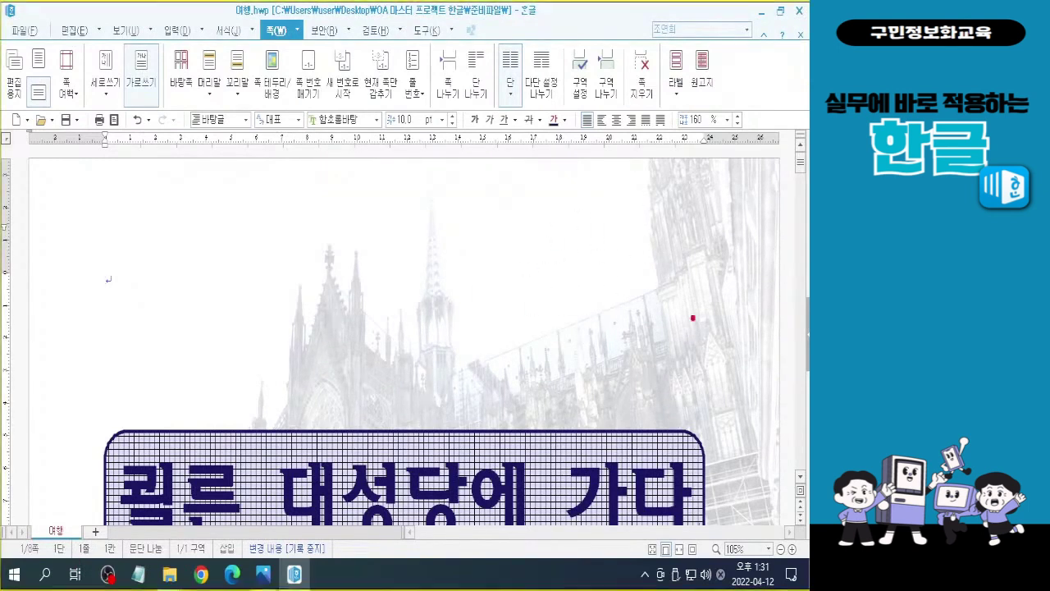
pyautogui.moveTo(801, 174); pyautogui.dragTo(800, 452)
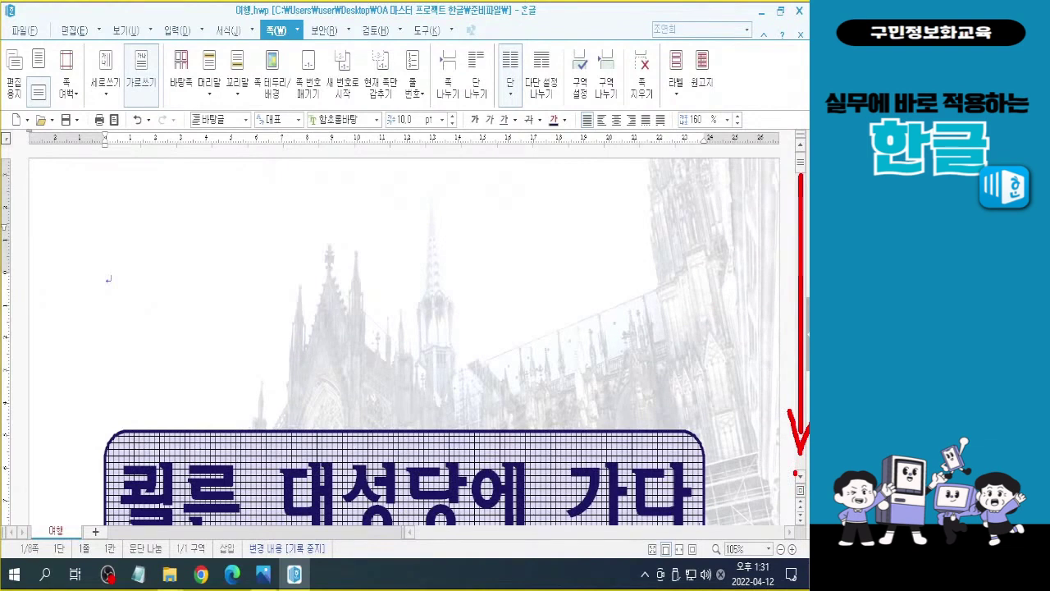
# - Turn off the watermark effect (워터마크 효과) for the page background picture and apply the change
pyautogui.press('Escape')
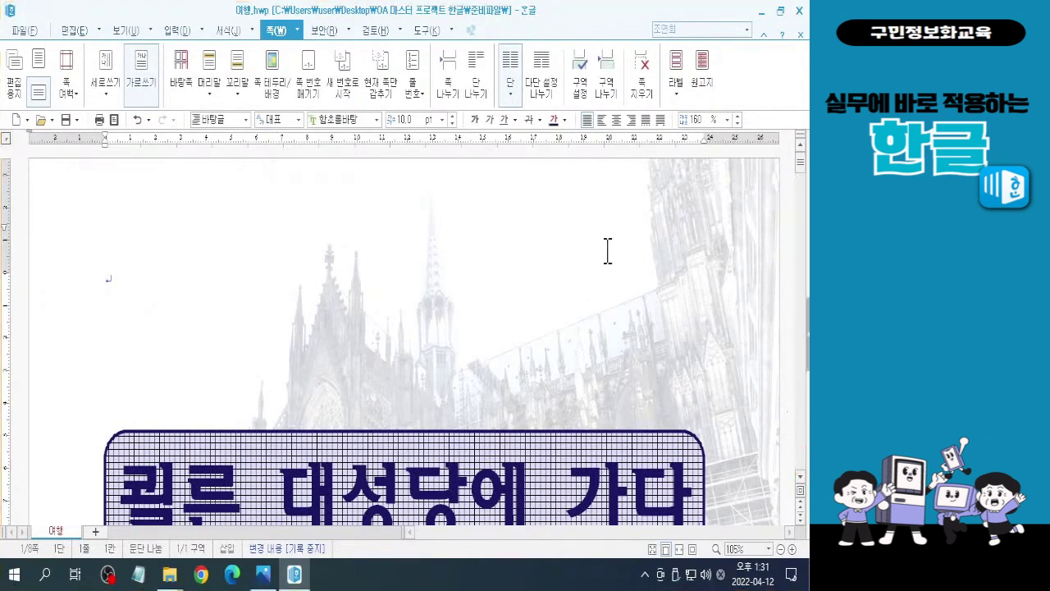
pyautogui.moveTo(802, 174)
pyautogui.mouseDown()
pyautogui.moveTo(800, 329)
pyautogui.moveTo(799, 177)
pyautogui.mouseUp()
pyautogui.scroll(5, 513, 379)
pyautogui.click(492, 352)
pyautogui.click(274, 74)
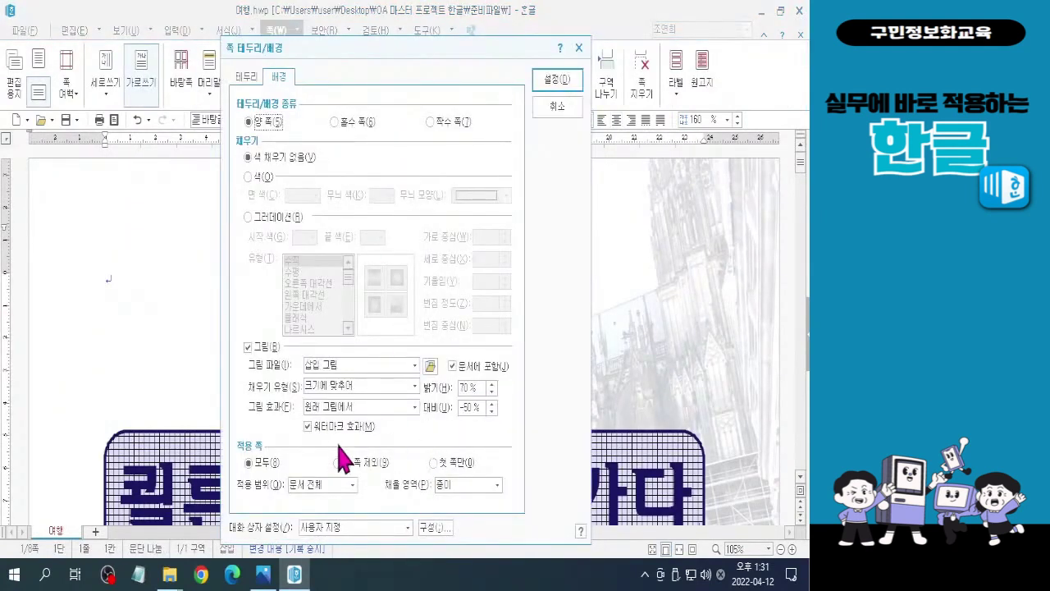
pyautogui.click(331, 426)
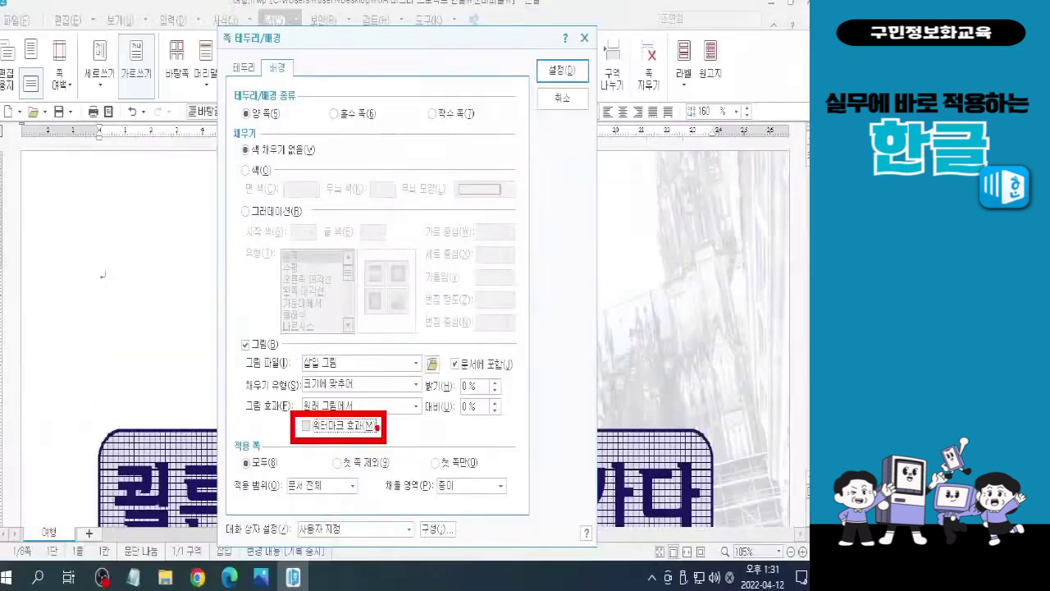
pyautogui.click(568, 82)
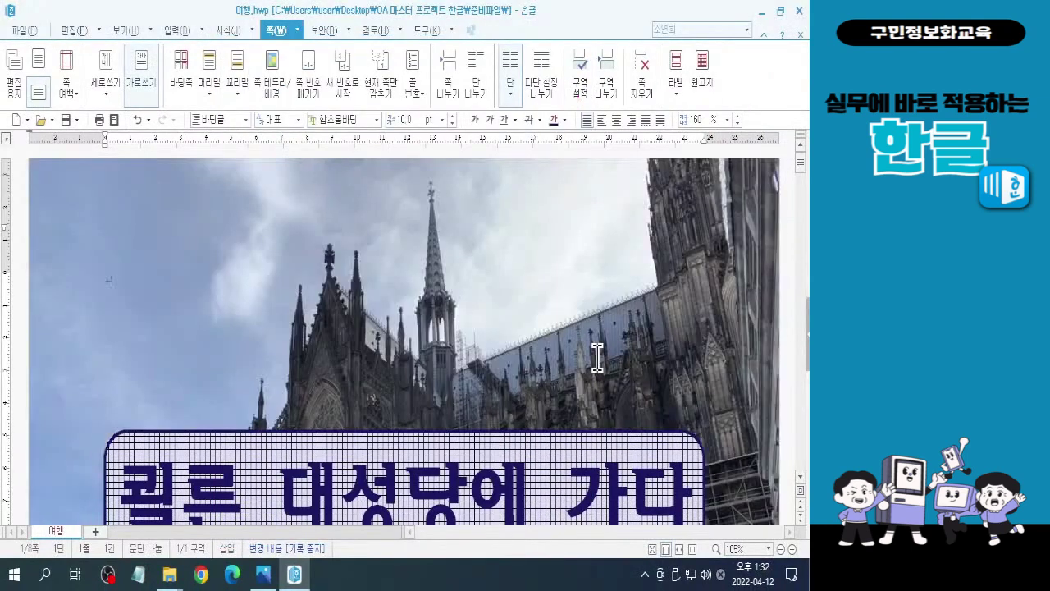
# - Examine how legible the title, table of contents and body text are over the full-strength background picture on the first three pages
pyautogui.scroll(-3, 804, 188)
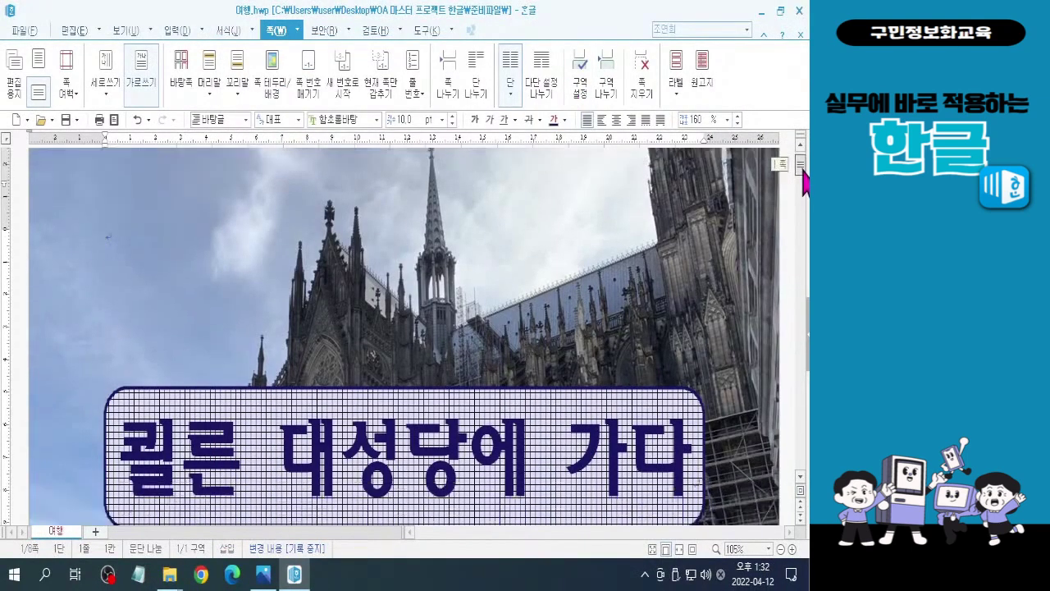
pyautogui.scroll(-15, 805, 187)
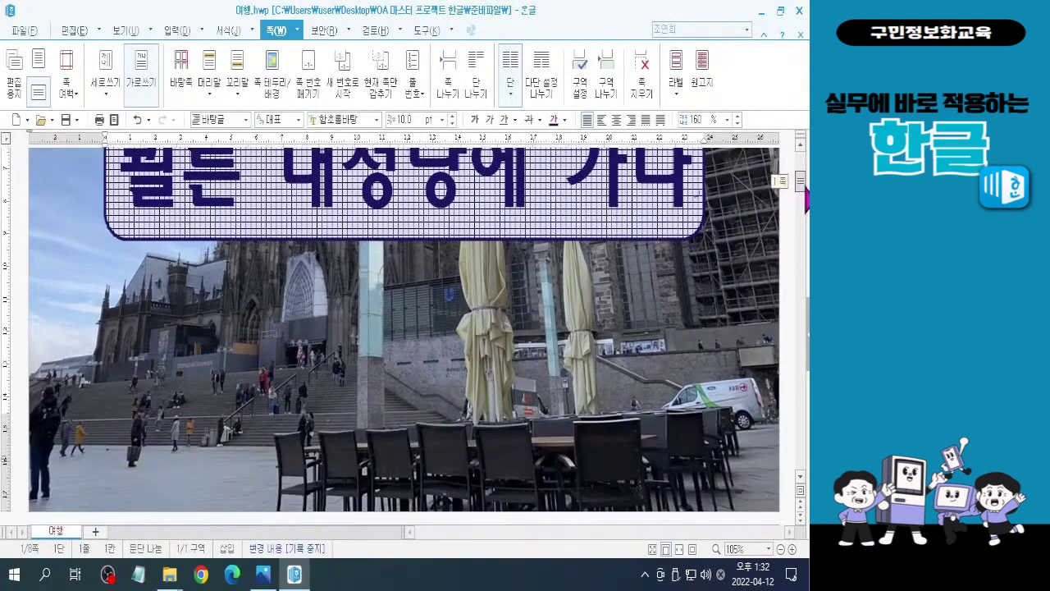
pyautogui.scroll(-2, 774, 274)
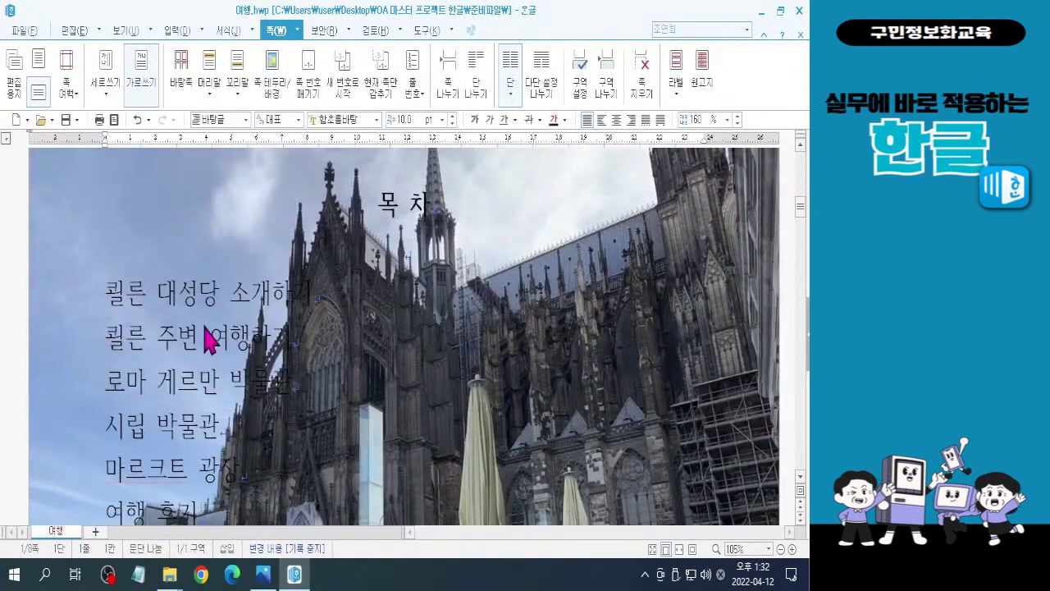
pyautogui.click(146, 328)
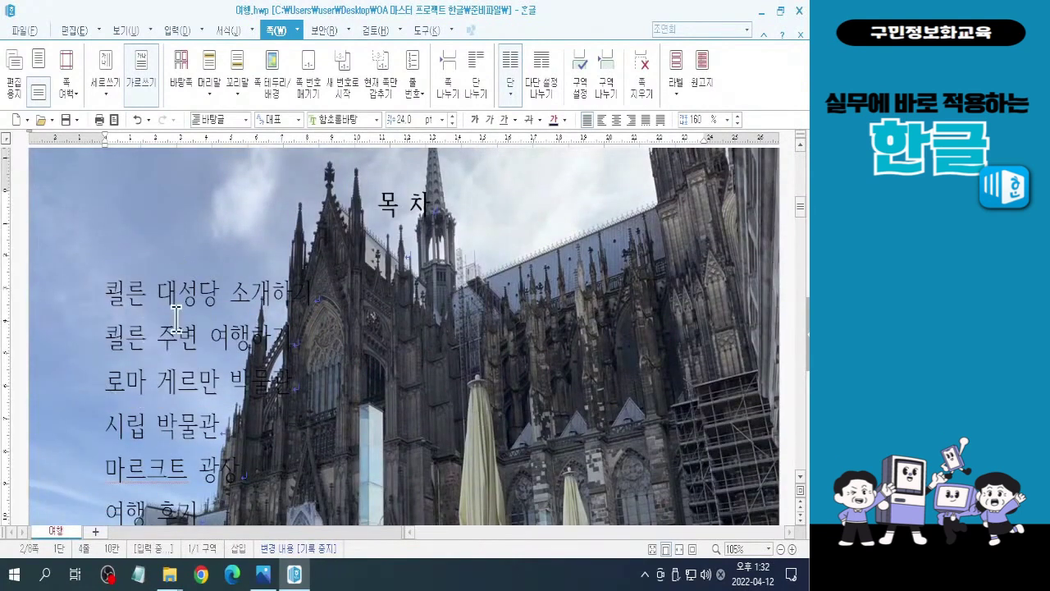
pyautogui.moveTo(800, 207); pyautogui.dragTo(806, 267)
pyautogui.press('ctrl')
pyautogui.click(607, 355)
pyautogui.press('ctrl')
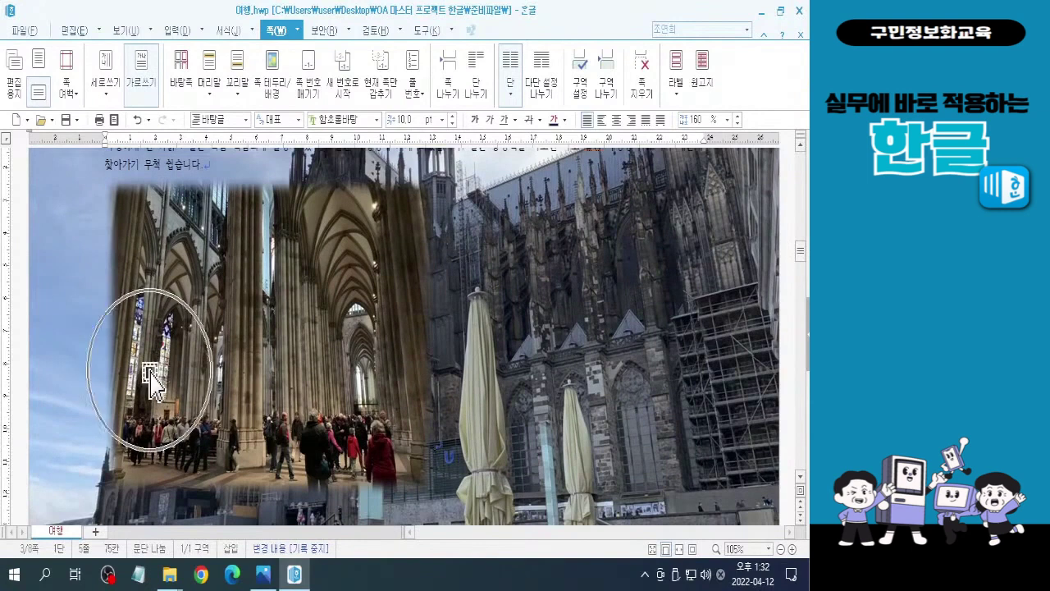
pyautogui.moveTo(803, 274); pyautogui.dragTo(804, 323)
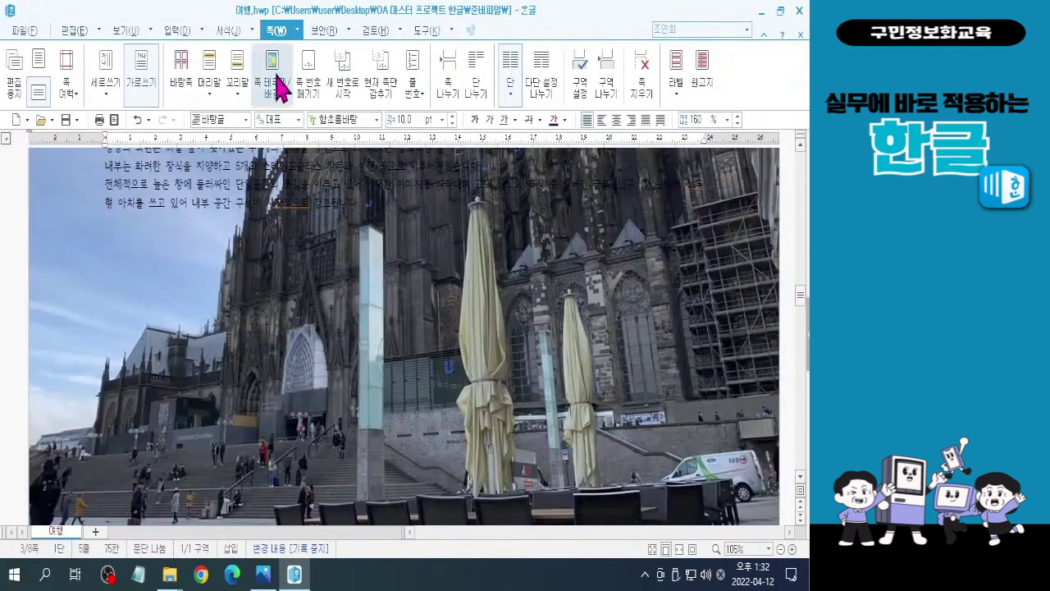
# - Turn the watermark effect (워터마크 효과) back on for the page background picture and apply it to the whole document
pyautogui.click(276, 82)
pyautogui.click(336, 427)
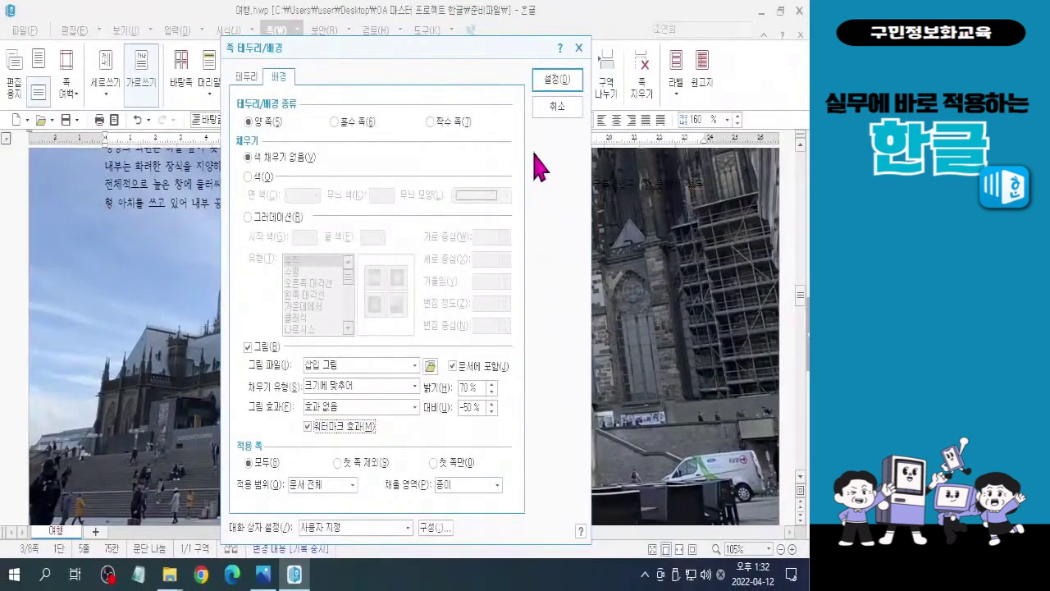
pyautogui.click(554, 78)
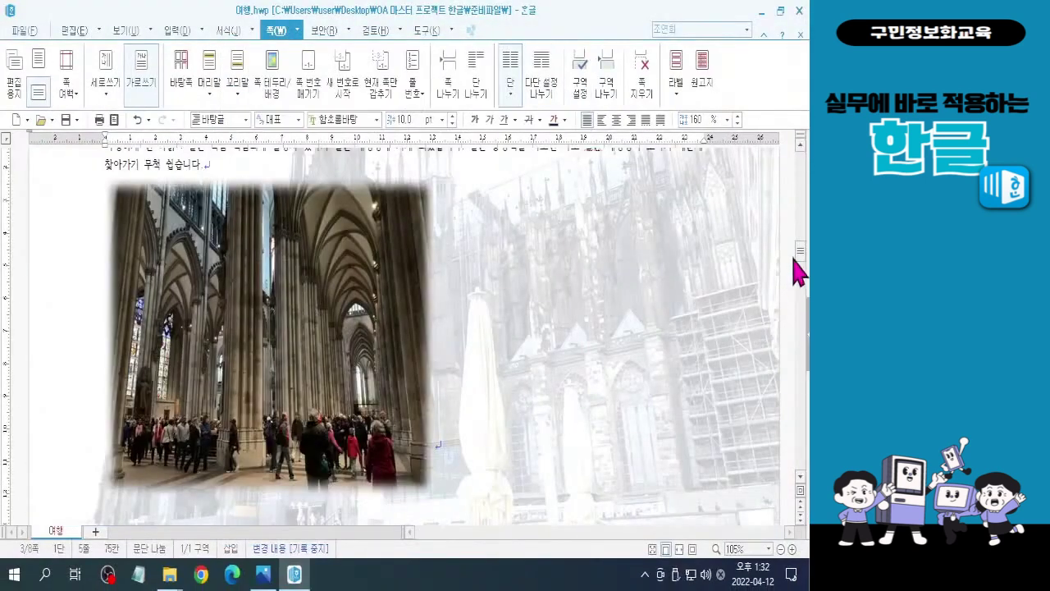
pyautogui.scroll(3, 802, 246)
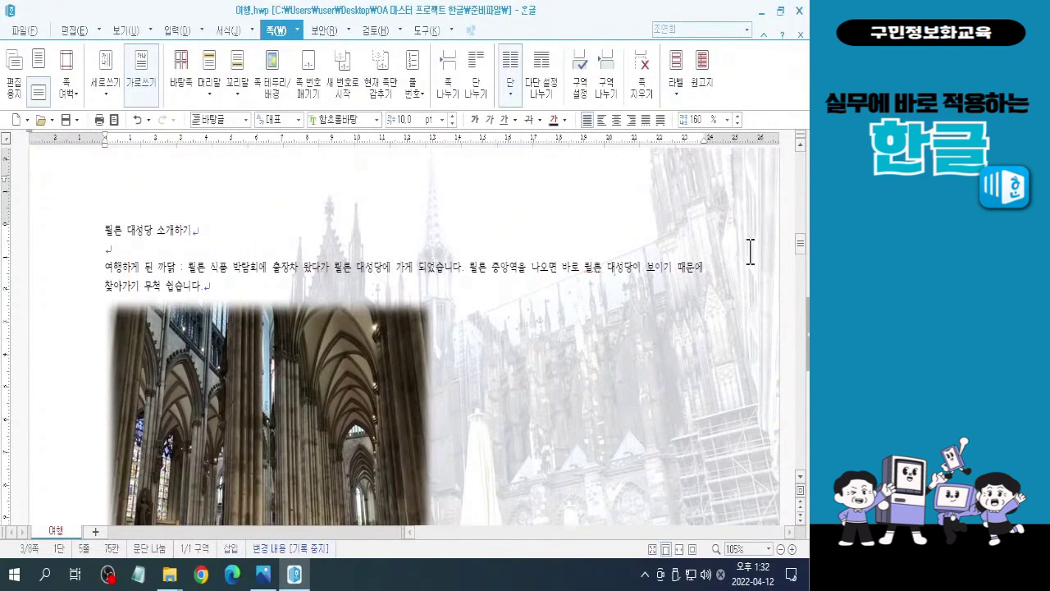
pyautogui.moveTo(795, 252); pyautogui.dragTo(799, 162)
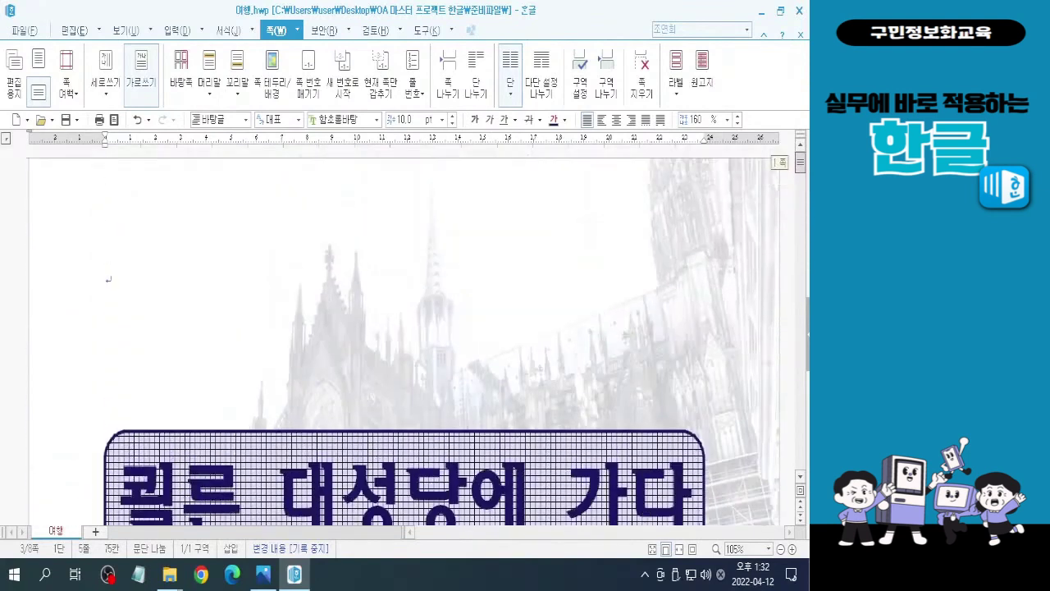
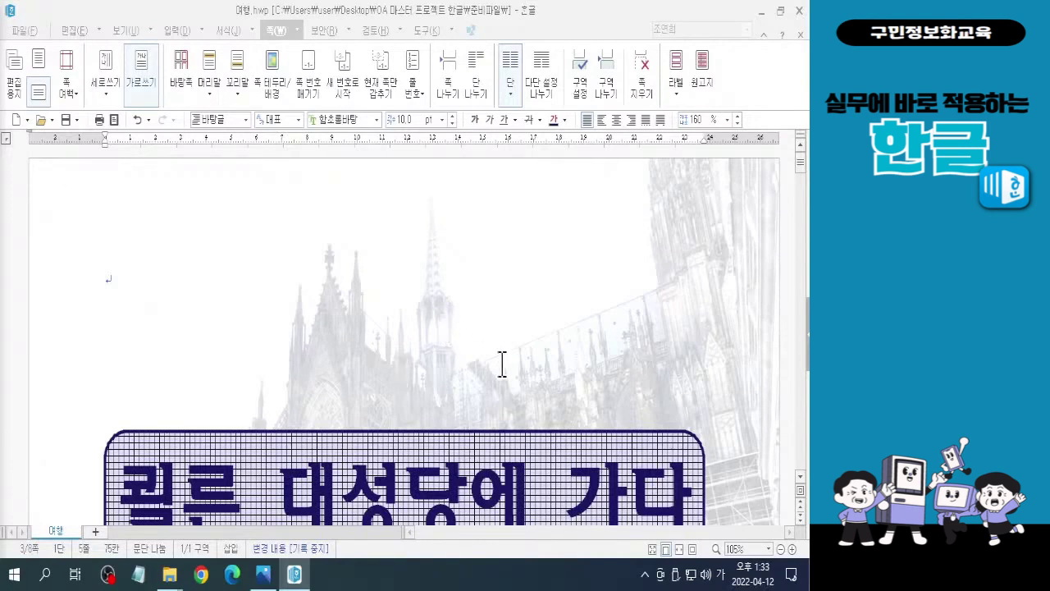
# - Select the six 목차 entries from 쾰른 대성당 소개하기 to 여행 후기 and open the paragraph numbering (문단 번호) formats
pyautogui.moveTo(802, 182); pyautogui.dragTo(806, 218)
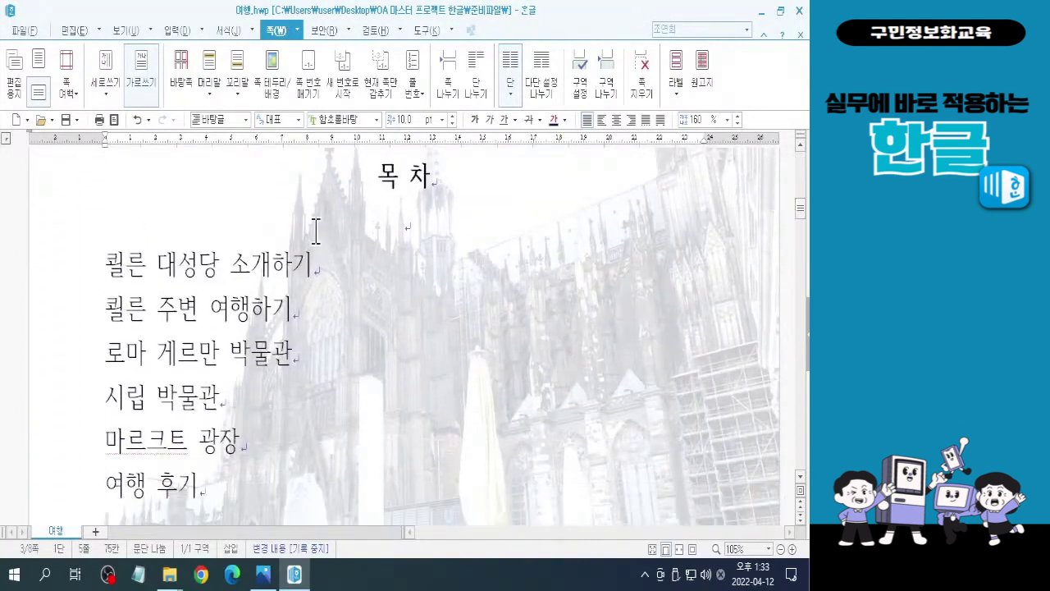
pyautogui.click(409, 183)
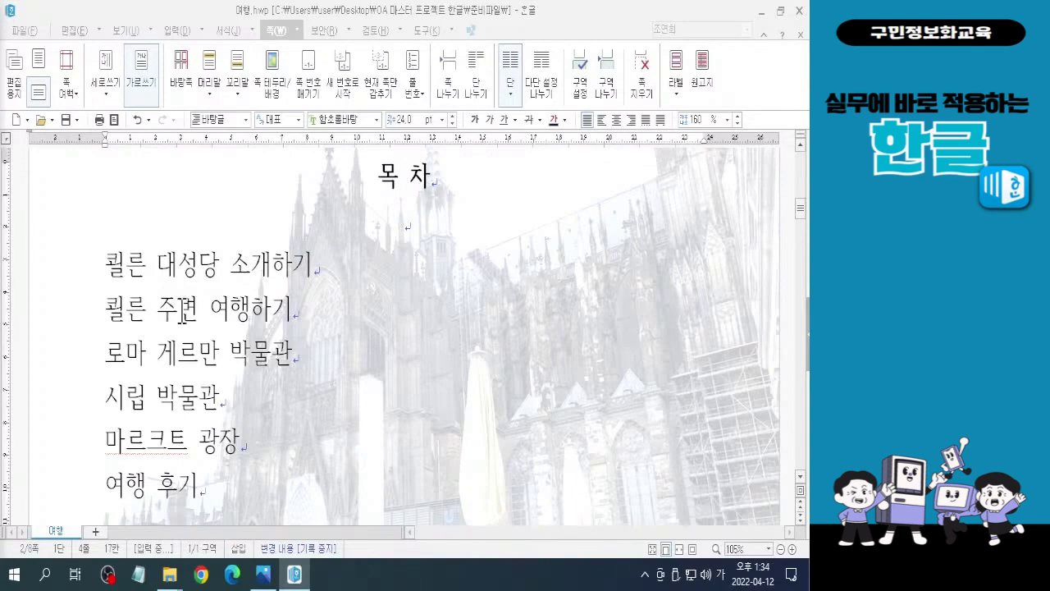
pyautogui.click(248, 400)
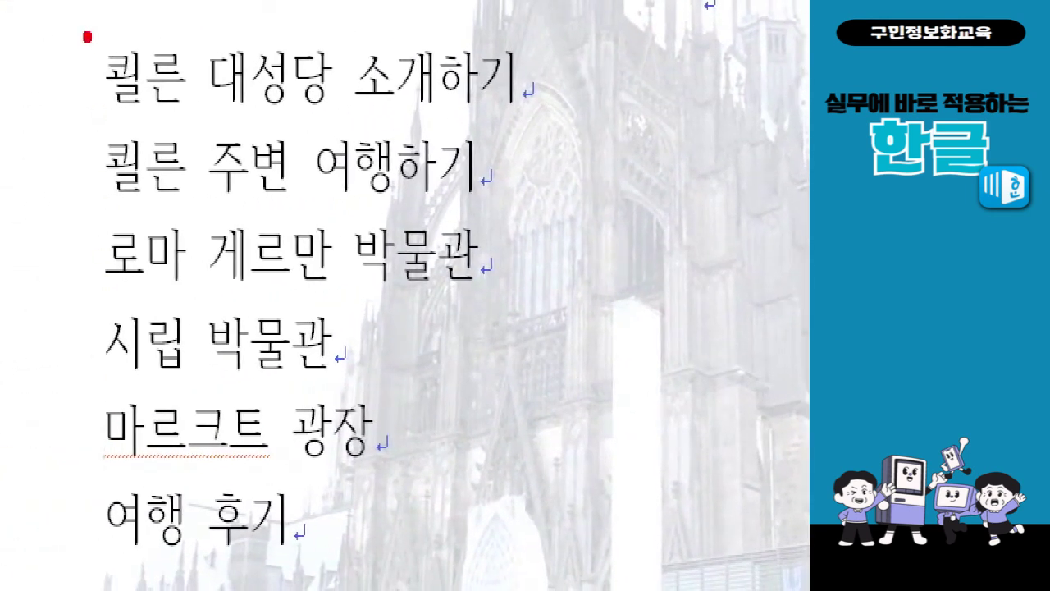
pyautogui.moveTo(86, 56); pyautogui.dragTo(85, 102)
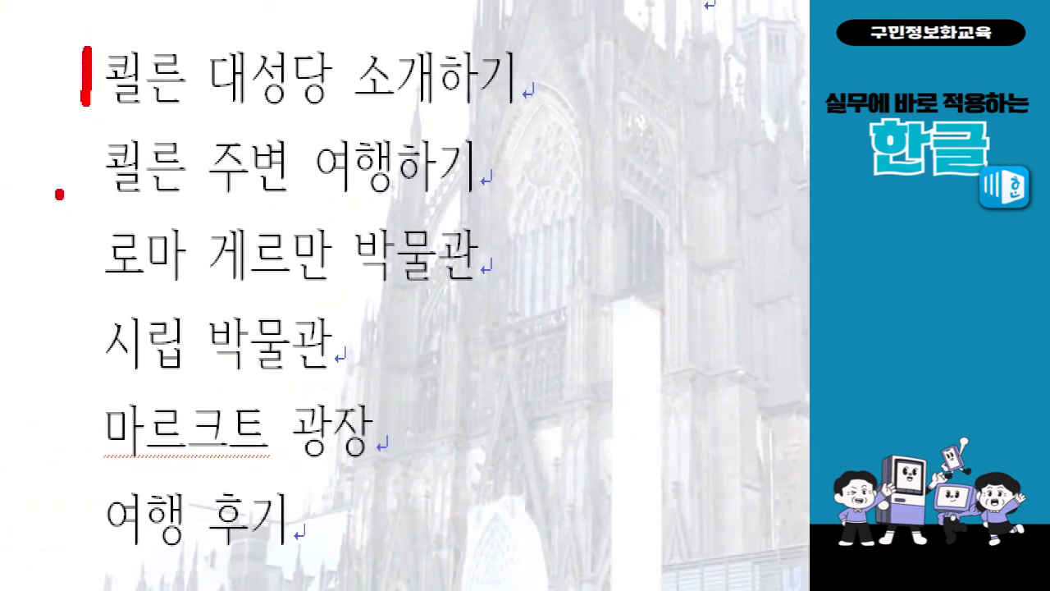
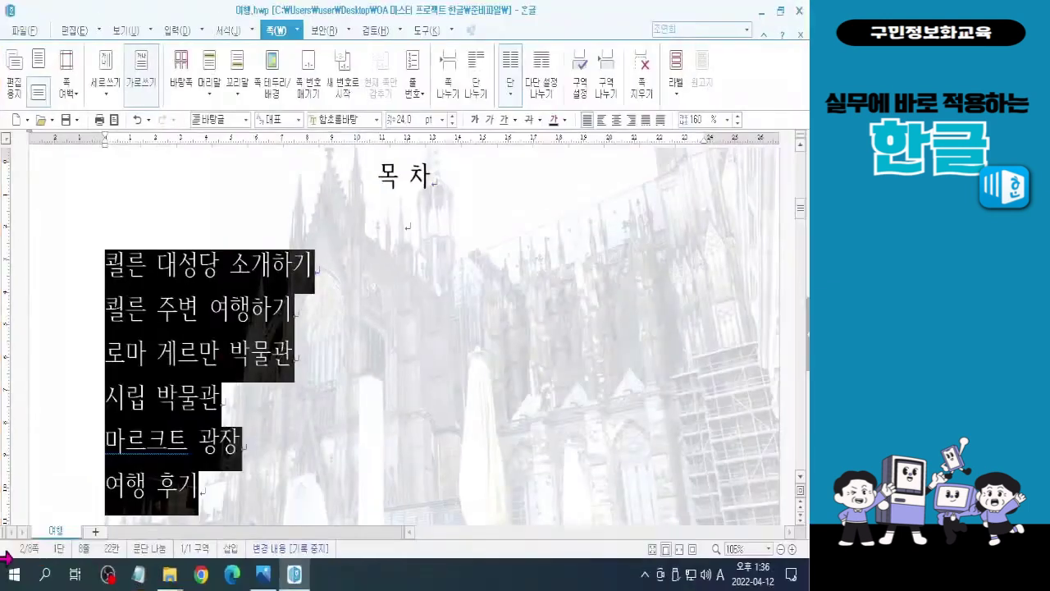
pyautogui.moveTo(110, 261); pyautogui.dragTo(221, 497)
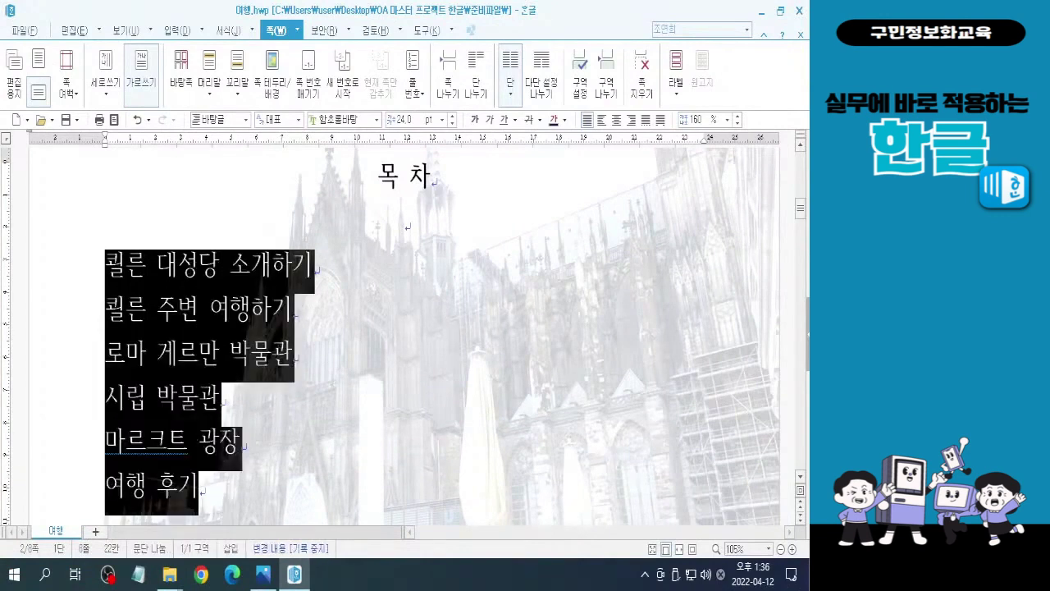
pyautogui.hotkey('alt', 't')
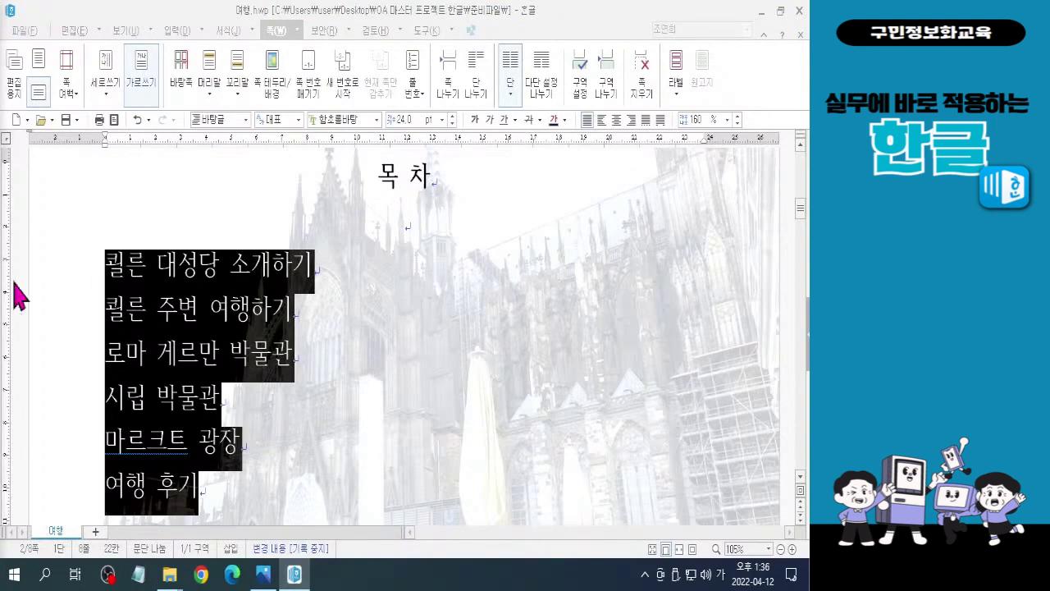
pyautogui.click(230, 31)
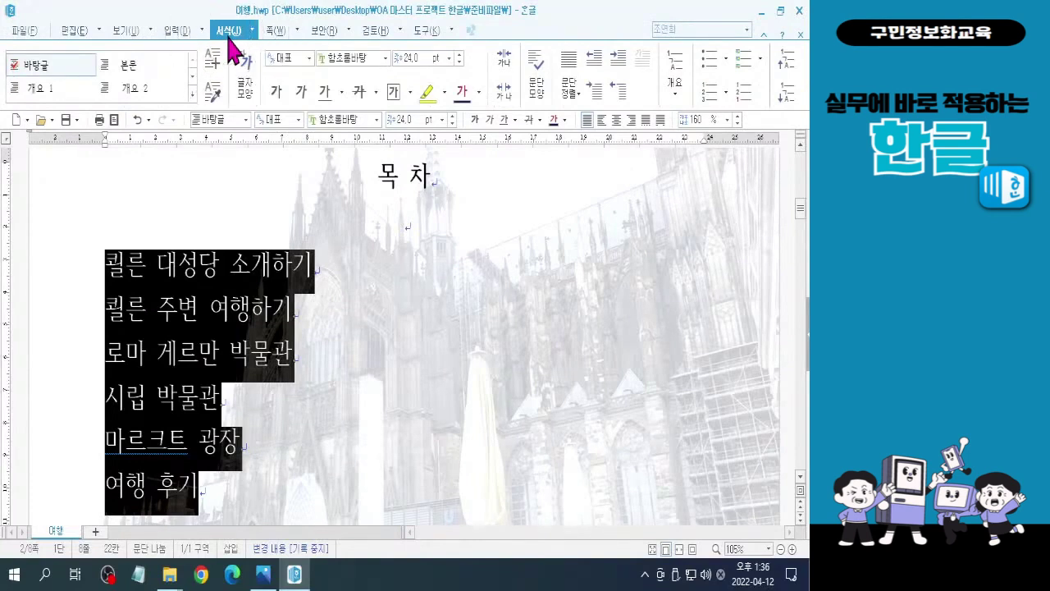
pyautogui.click(727, 99)
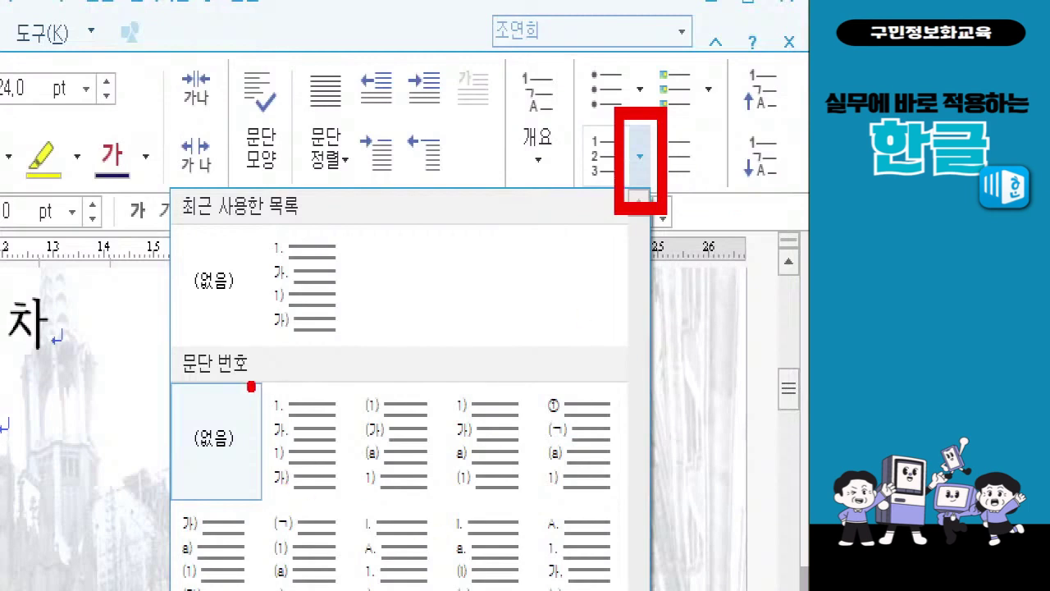
pyautogui.moveTo(261, 371); pyautogui.dragTo(329, 520)
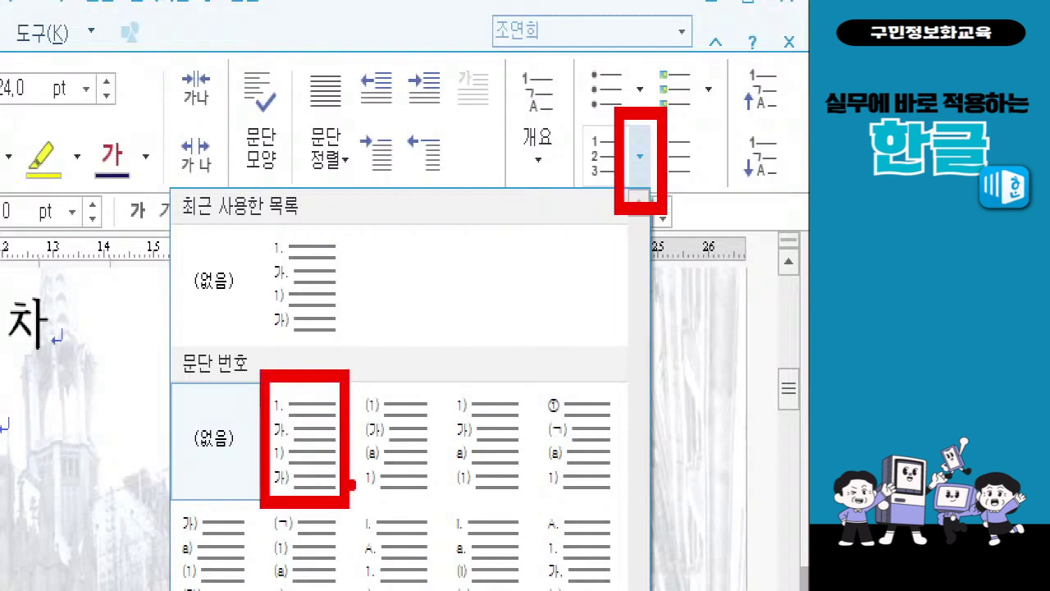
pyautogui.moveTo(354, 376)
pyautogui.mouseDown()
pyautogui.moveTo(393, 474)
pyautogui.moveTo(440, 509)
pyautogui.mouseUp()
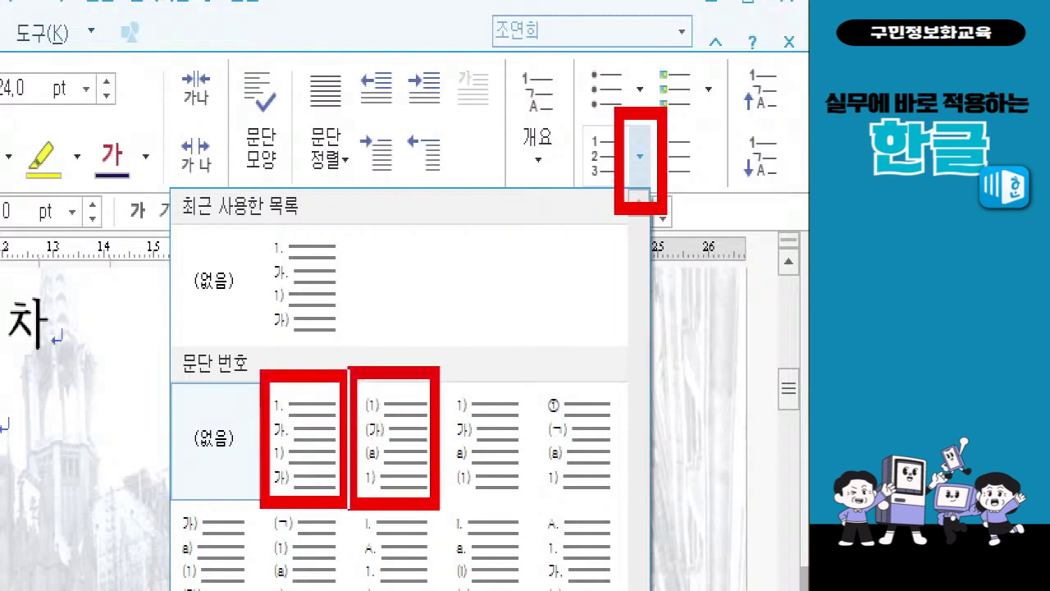
pyautogui.moveTo(448, 372)
pyautogui.mouseDown()
pyautogui.moveTo(492, 497)
pyautogui.moveTo(532, 508)
pyautogui.mouseUp()
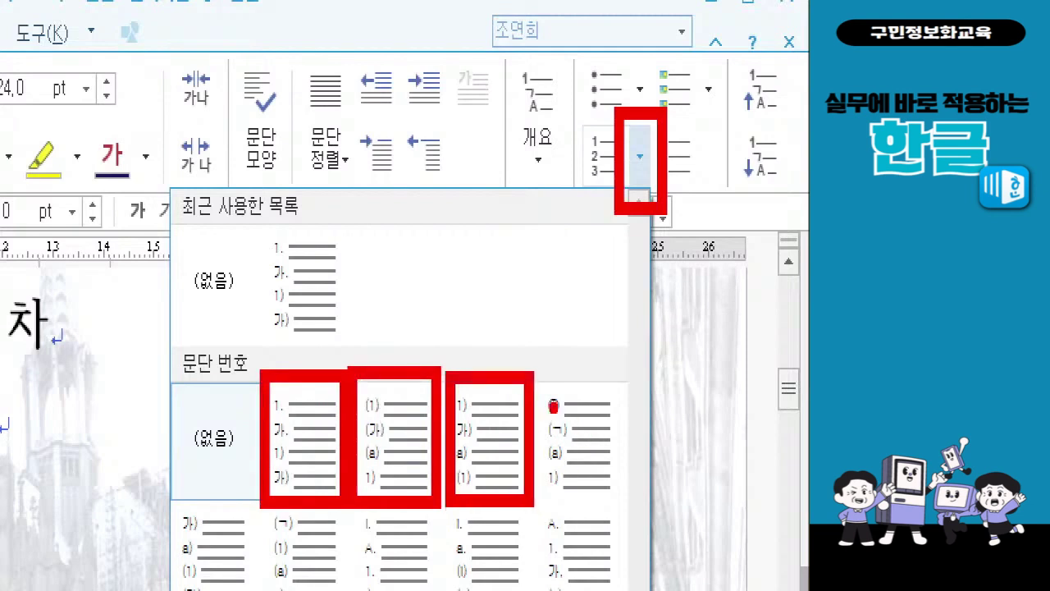
pyautogui.moveTo(538, 375)
pyautogui.mouseDown()
pyautogui.moveTo(600, 496)
pyautogui.moveTo(629, 506)
pyautogui.mouseUp()
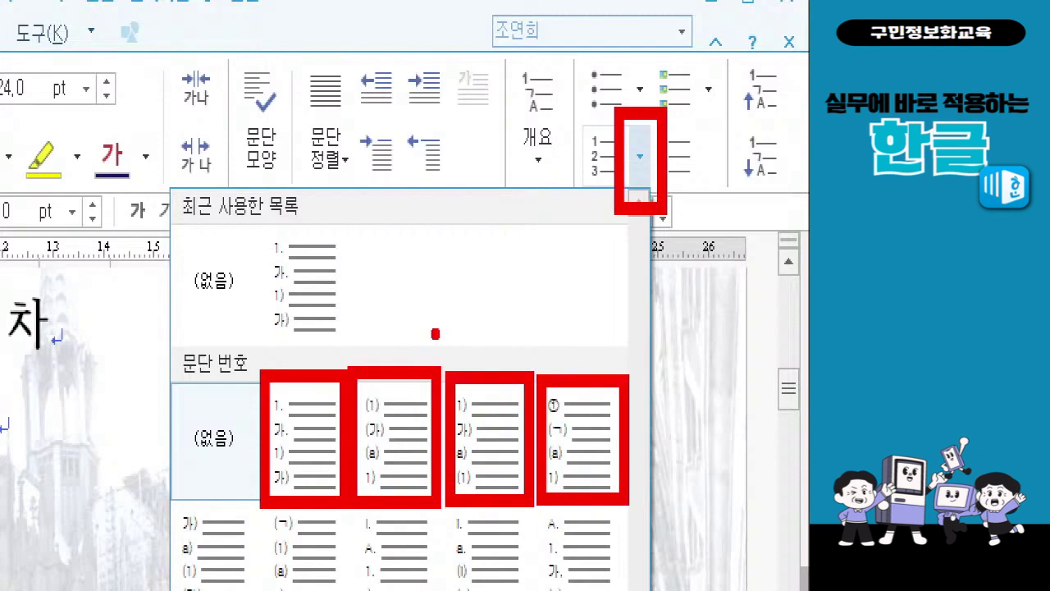
pyautogui.hotkey('ctrl', 'z')
pyautogui.hotkey('ctrl', 'z')
pyautogui.hotkey('ctrl', 'z')
pyautogui.hotkey('ctrl', 'z')
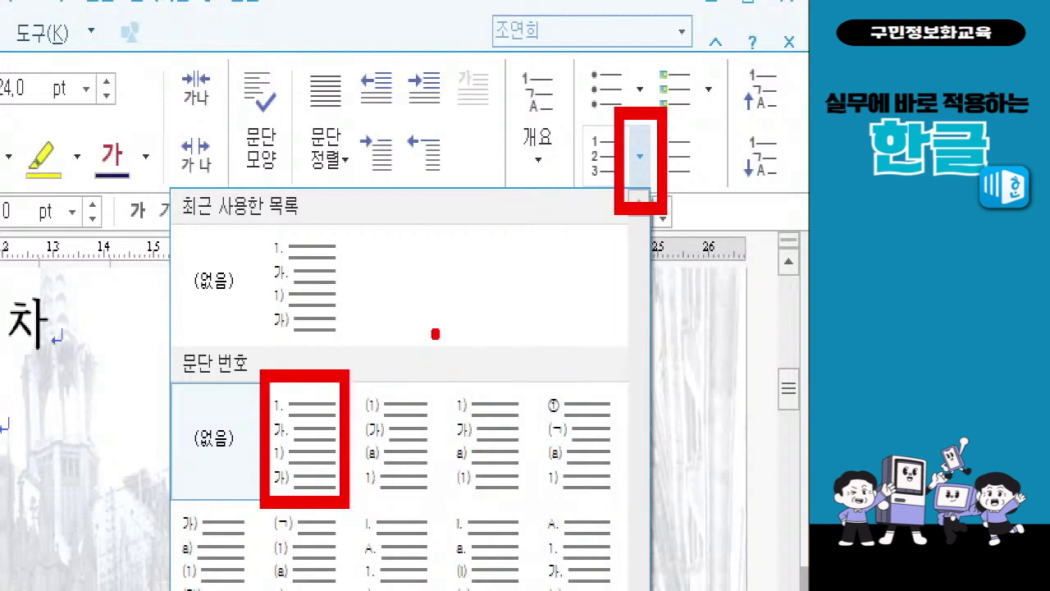
pyautogui.moveTo(98, 179); pyautogui.dragTo(82, 259)
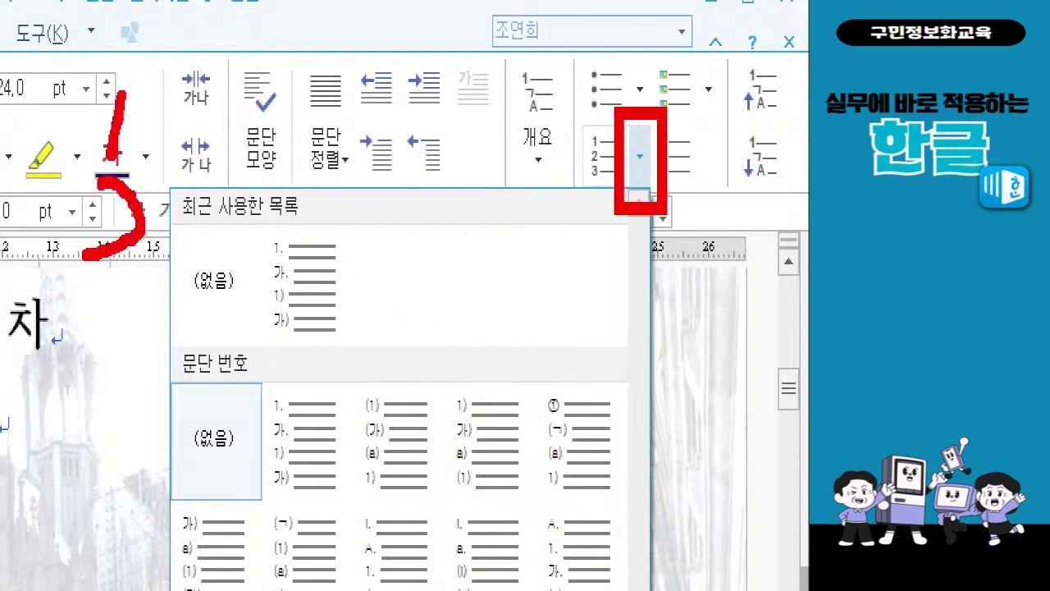
pyautogui.moveTo(94, 293)
pyautogui.mouseDown()
pyautogui.moveTo(113, 363)
pyautogui.moveTo(99, 417)
pyautogui.moveTo(160, 418)
pyautogui.mouseUp()
pyautogui.moveTo(138, 362); pyautogui.dragTo(127, 492)
pyautogui.click(343, 434)
pyautogui.moveTo(261, 374); pyautogui.dragTo(353, 517)
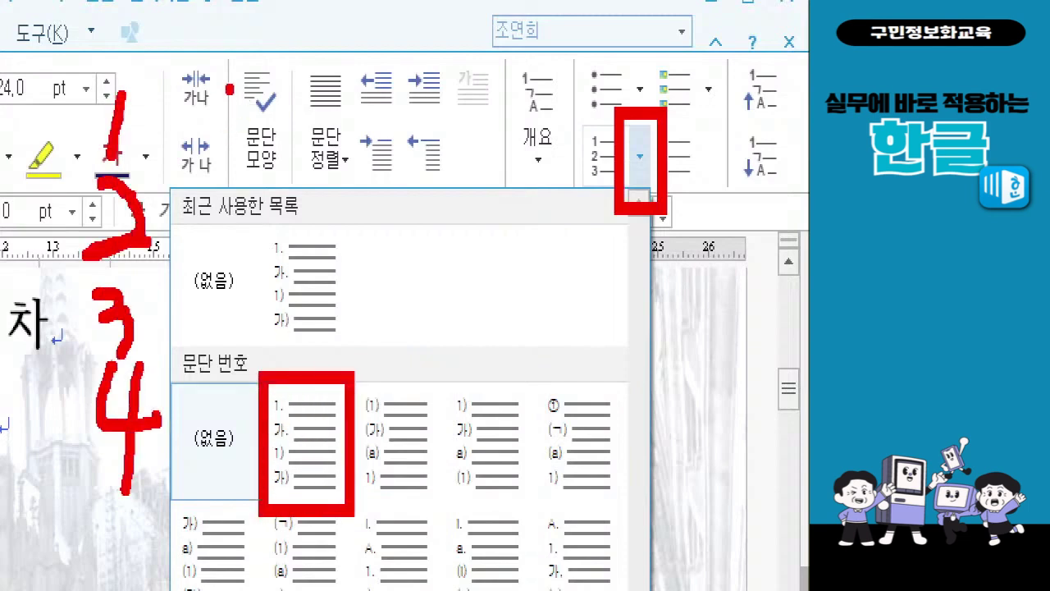
pyautogui.moveTo(231, 85); pyautogui.dragTo(213, 145)
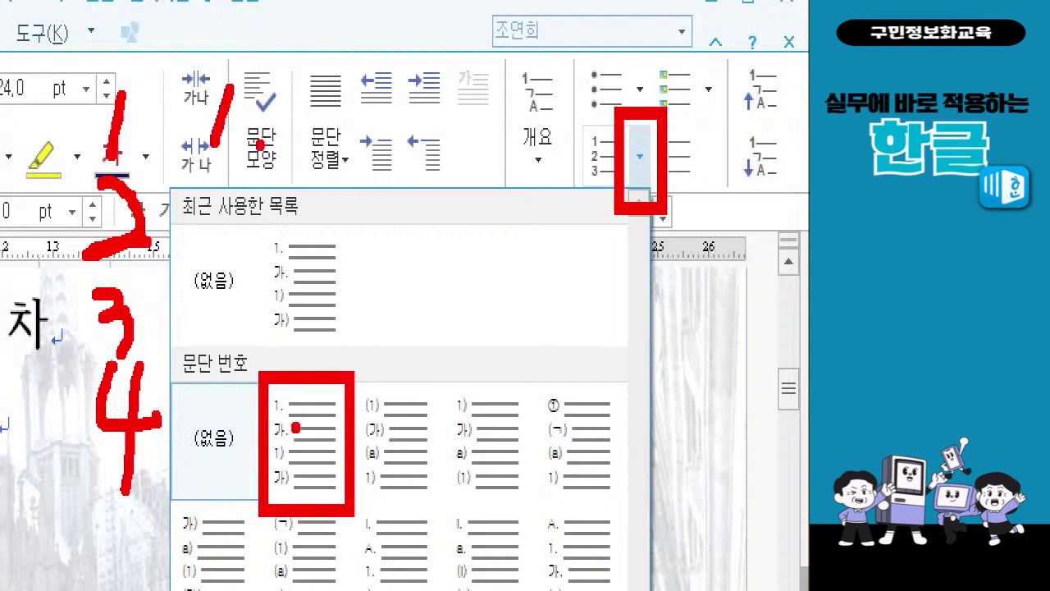
pyautogui.moveTo(201, 197)
pyautogui.mouseDown()
pyautogui.moveTo(236, 194)
pyautogui.moveTo(222, 242)
pyautogui.mouseUp()
pyautogui.moveTo(243, 168); pyautogui.dragTo(249, 267)
pyautogui.moveTo(253, 220); pyautogui.dragTo(266, 219)
pyautogui.click(277, 252)
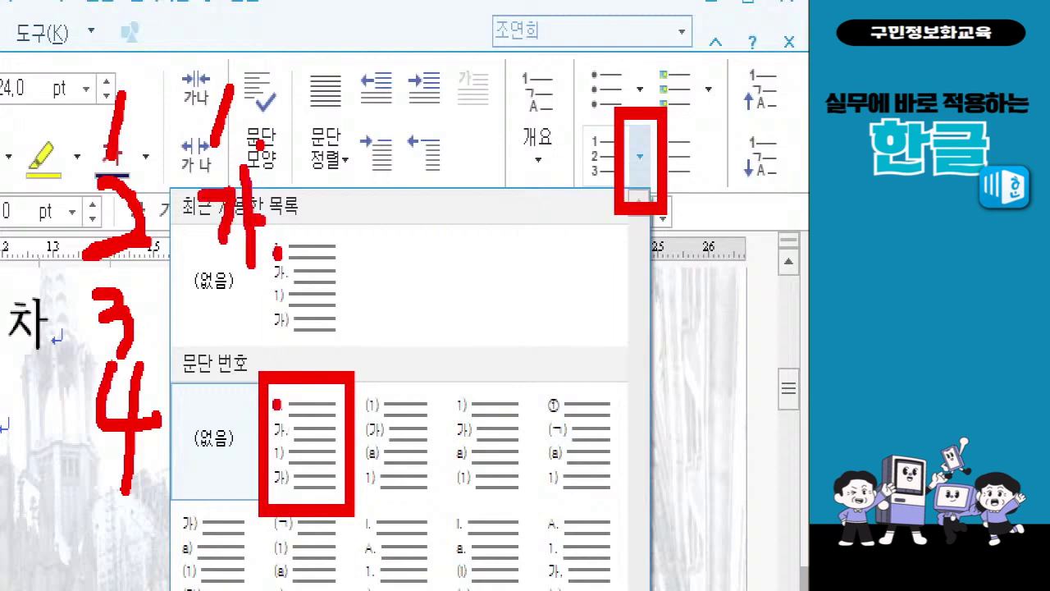
pyautogui.moveTo(231, 289); pyautogui.dragTo(232, 348)
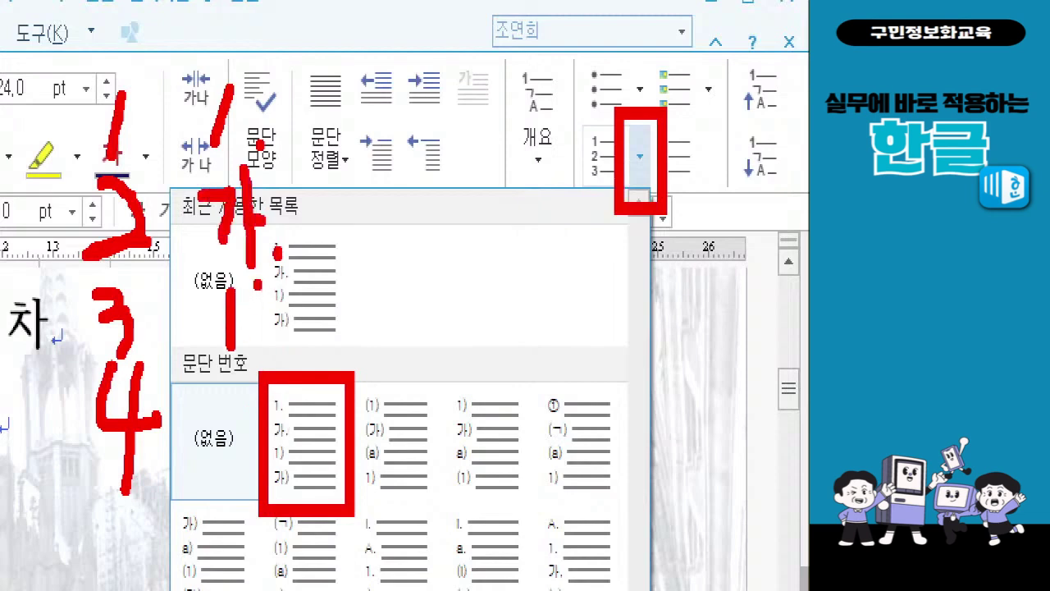
pyautogui.moveTo(255, 281); pyautogui.dragTo(270, 352)
pyautogui.moveTo(200, 405)
pyautogui.mouseDown()
pyautogui.moveTo(223, 403)
pyautogui.moveTo(215, 478)
pyautogui.mouseUp()
pyautogui.moveTo(236, 392); pyautogui.dragTo(235, 476)
pyautogui.moveTo(249, 367); pyautogui.dragTo(258, 482)
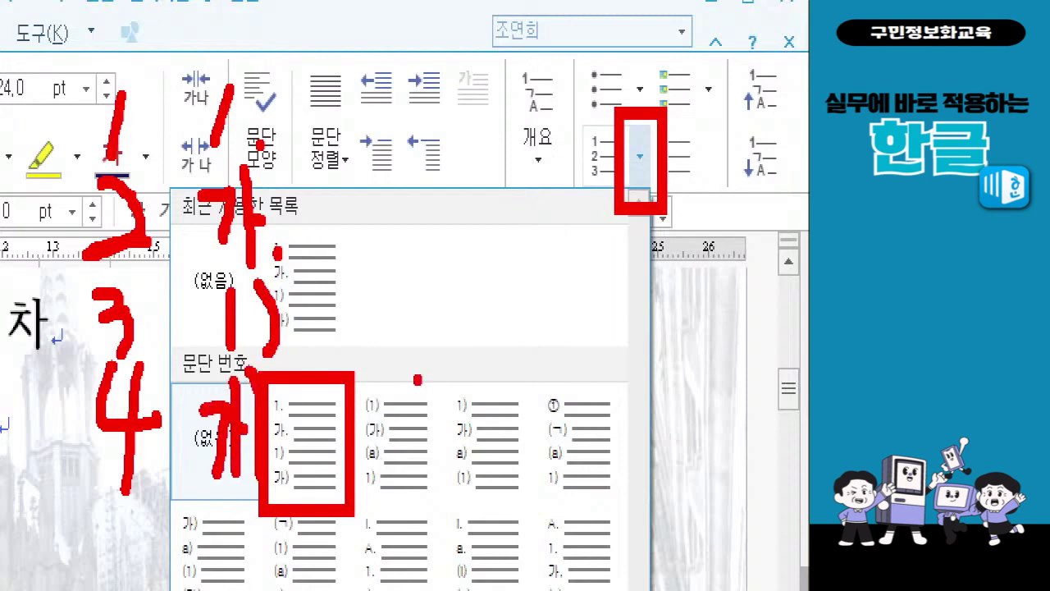
pyautogui.moveTo(443, 375); pyautogui.dragTo(530, 505)
pyautogui.moveTo(537, 367)
pyautogui.mouseDown()
pyautogui.moveTo(554, 443)
pyautogui.moveTo(609, 505)
pyautogui.moveTo(628, 507)
pyautogui.mouseUp()
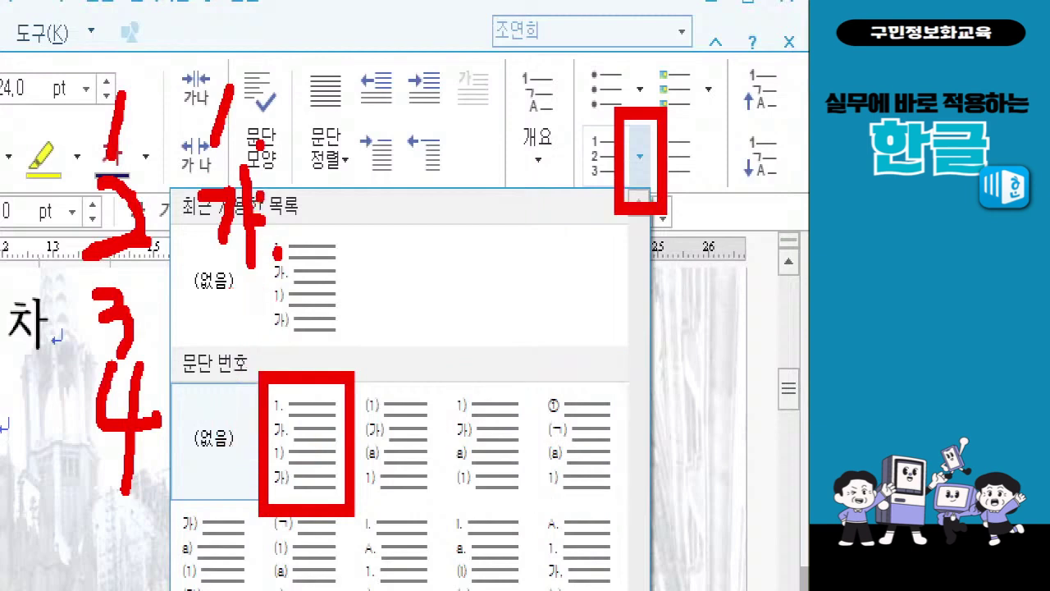
pyautogui.moveTo(54, 45)
pyautogui.mouseDown()
pyautogui.moveTo(320, 181)
pyautogui.moveTo(301, 180)
pyautogui.mouseUp()
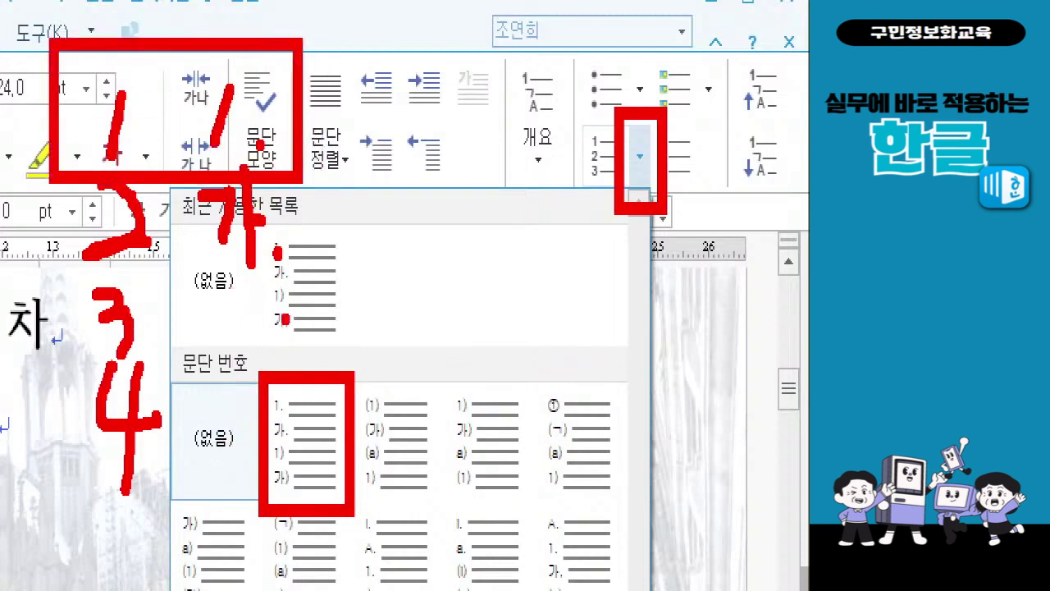
pyautogui.moveTo(264, 371)
pyautogui.mouseDown()
pyautogui.moveTo(287, 438)
pyautogui.moveTo(351, 514)
pyautogui.mouseUp()
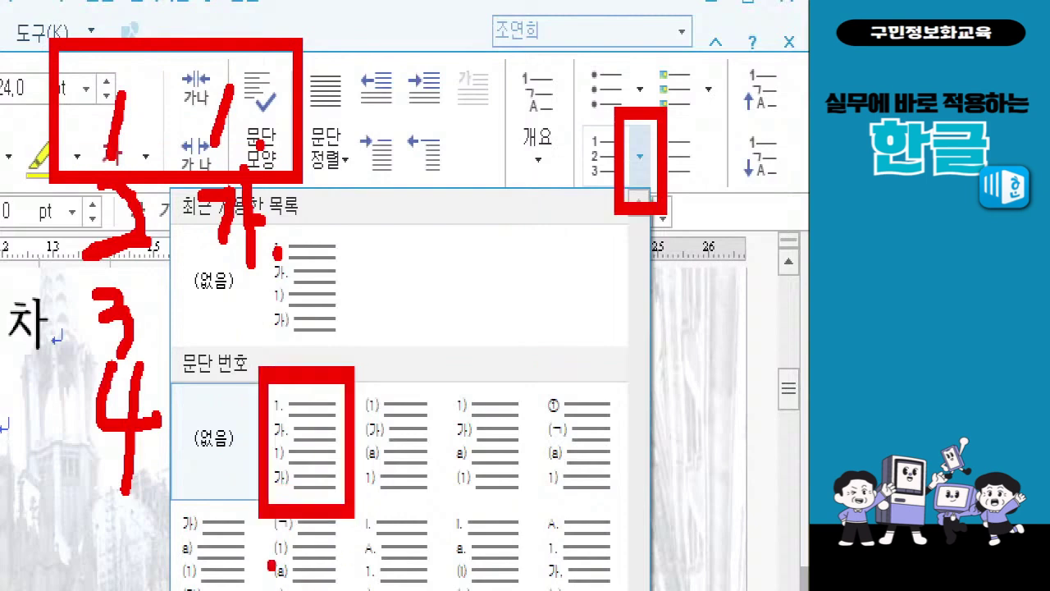
pyautogui.moveTo(286, 164)
pyautogui.mouseDown()
pyautogui.moveTo(168, 135)
pyautogui.moveTo(308, 160)
pyautogui.mouseUp()
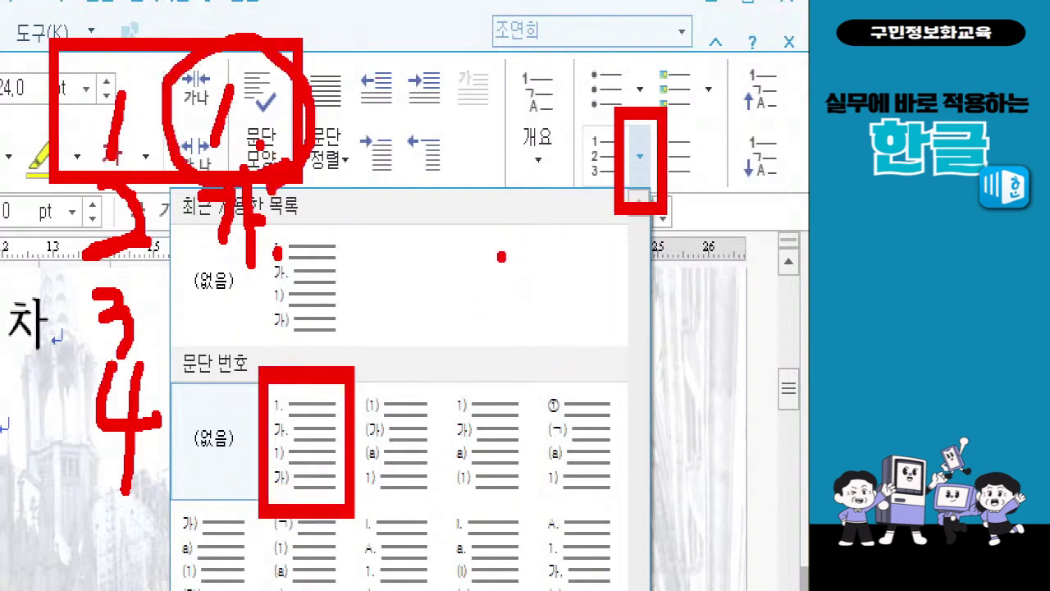
pyautogui.hotkey('ctrl', 'z')
pyautogui.hotkey('ctrl', 'z')
pyautogui.hotkey('ctrl', 'z')
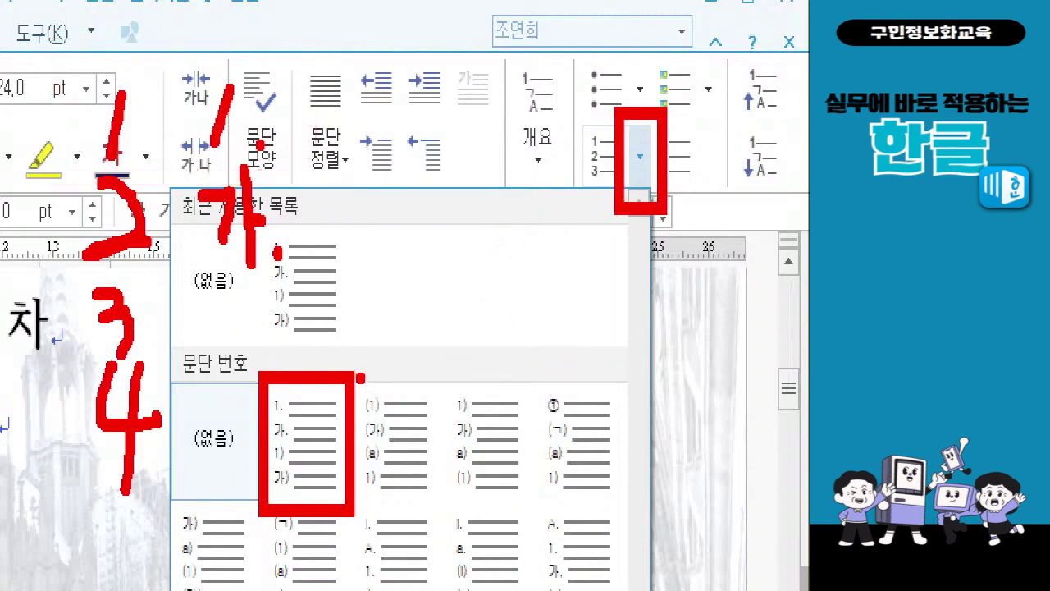
pyautogui.moveTo(356, 369); pyautogui.dragTo(450, 505)
pyautogui.moveTo(423, 68)
pyautogui.mouseDown()
pyautogui.moveTo(368, 151)
pyautogui.moveTo(402, 218)
pyautogui.mouseUp()
pyautogui.moveTo(456, 75); pyautogui.dragTo(453, 172)
pyautogui.moveTo(487, 69)
pyautogui.mouseDown()
pyautogui.moveTo(525, 156)
pyautogui.moveTo(521, 189)
pyautogui.mouseUp()
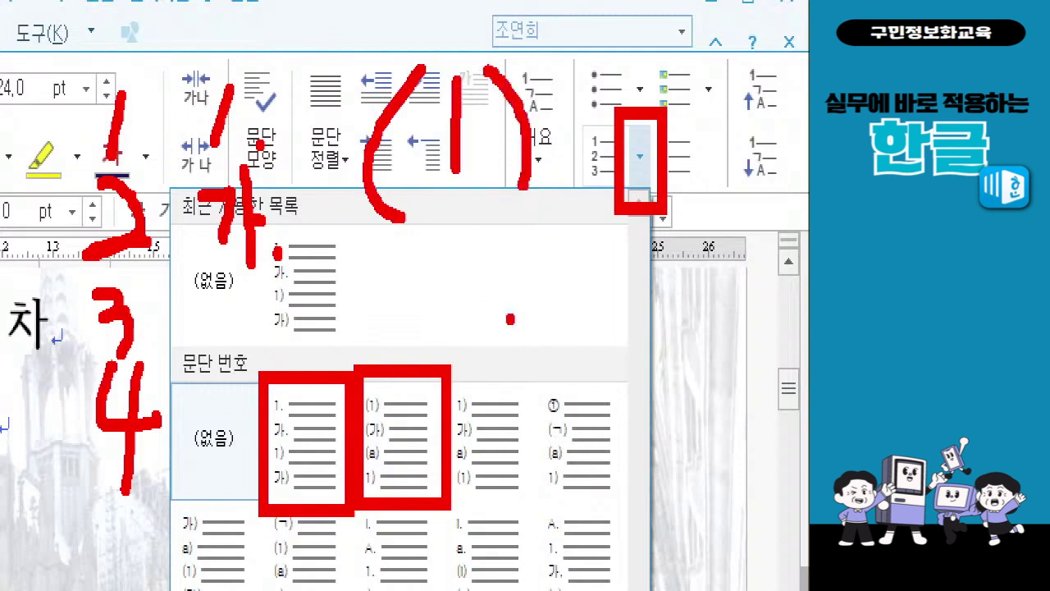
pyautogui.press('Escape')
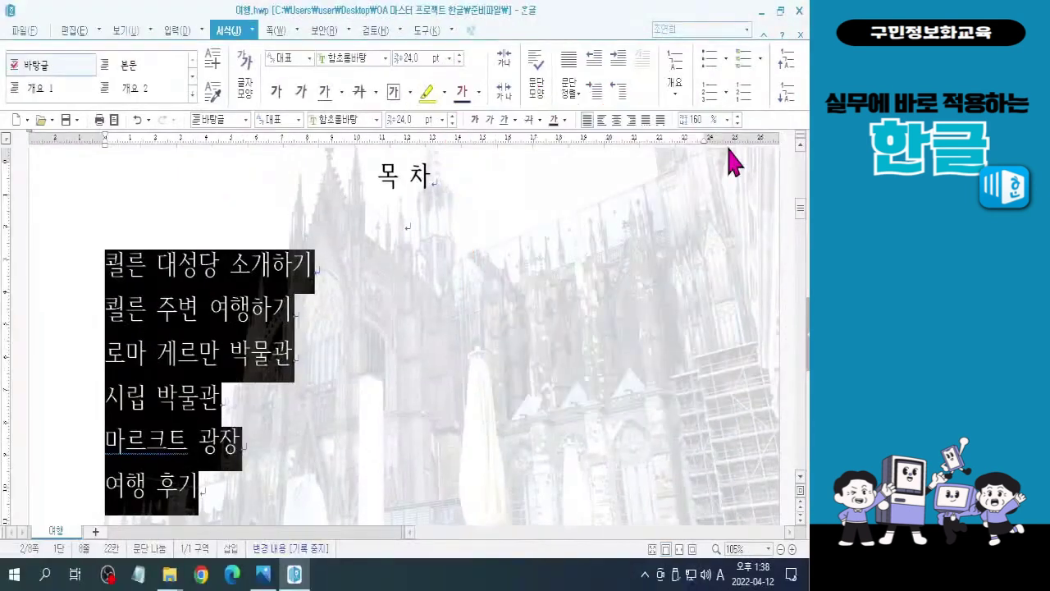
# - Apply the 1. 가. 1) 가) paragraph numbering format (문단 번호) to the six selected 목차 entries
pyautogui.click(726, 95)
pyautogui.press('ctrl')
pyautogui.press('ctrl')
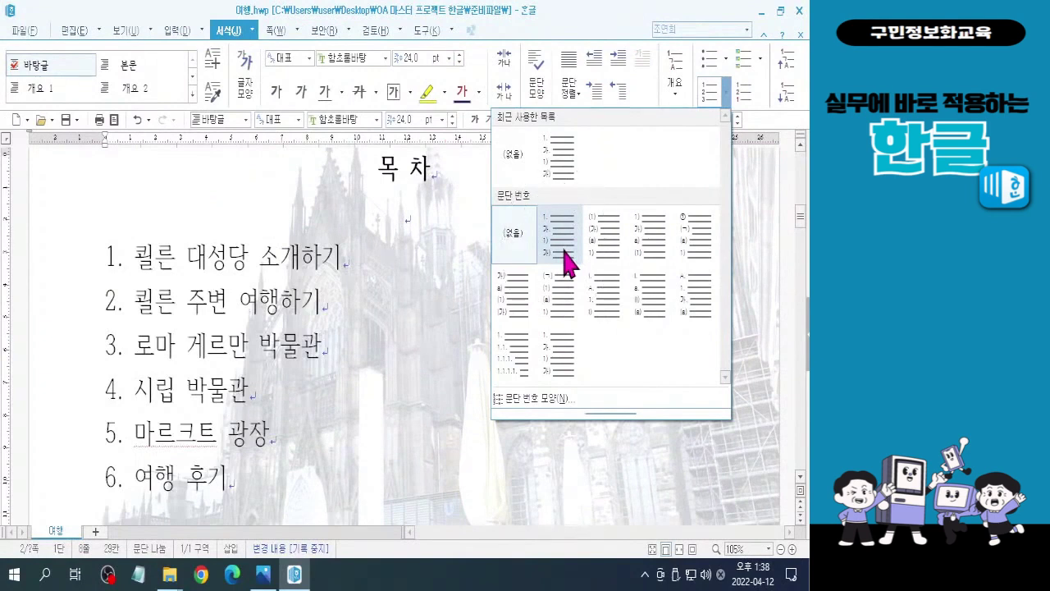
pyautogui.hotkey('ctrl', '1')
pyautogui.moveTo(427, 186)
pyautogui.mouseDown()
pyautogui.moveTo(536, 332)
pyautogui.moveTo(535, 323)
pyautogui.mouseUp()
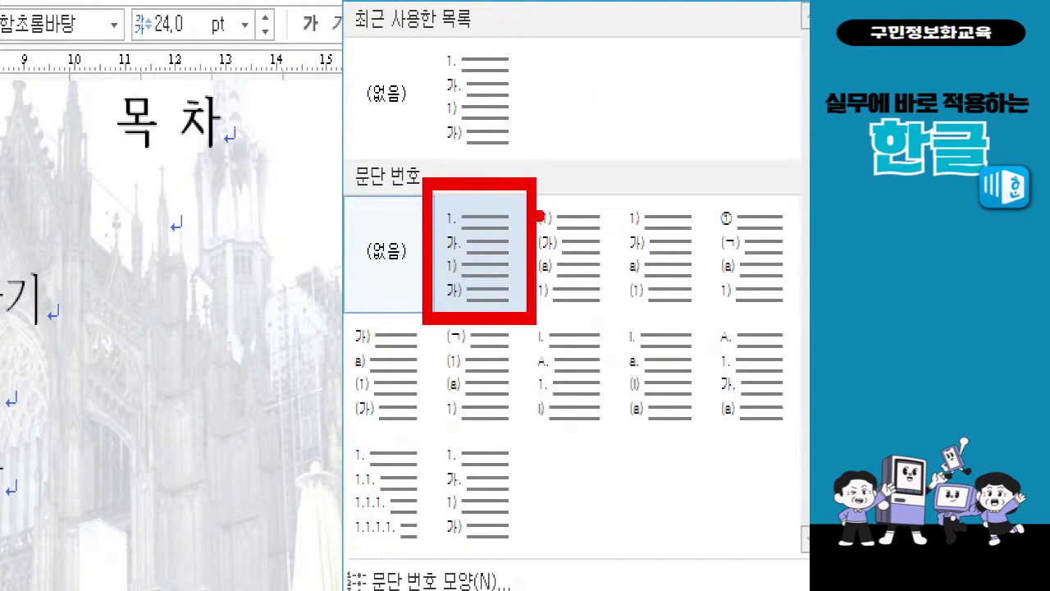
pyautogui.press('Escape')
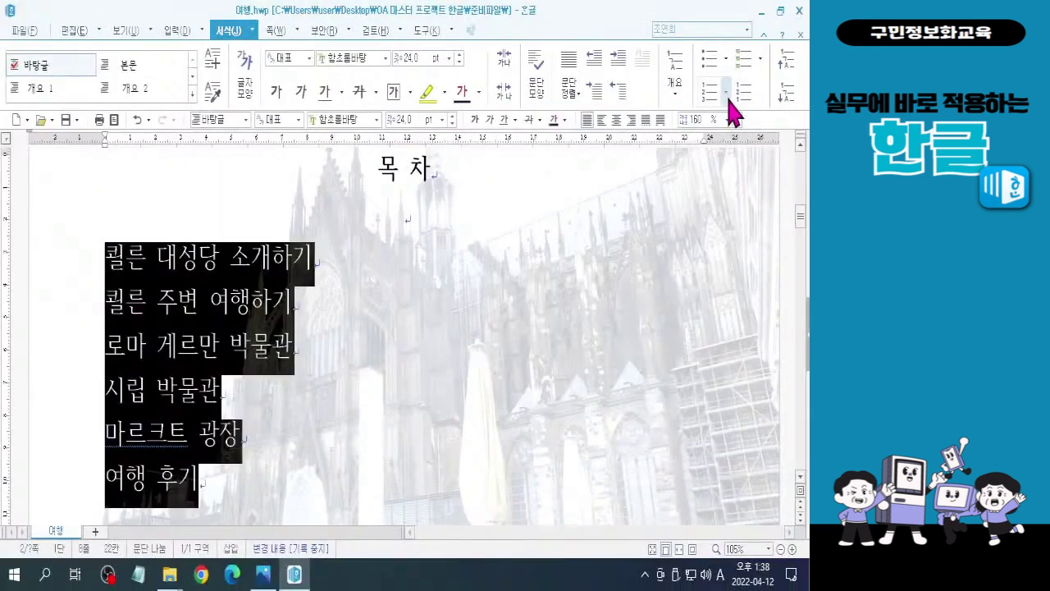
pyautogui.click(727, 93)
pyautogui.click(579, 252)
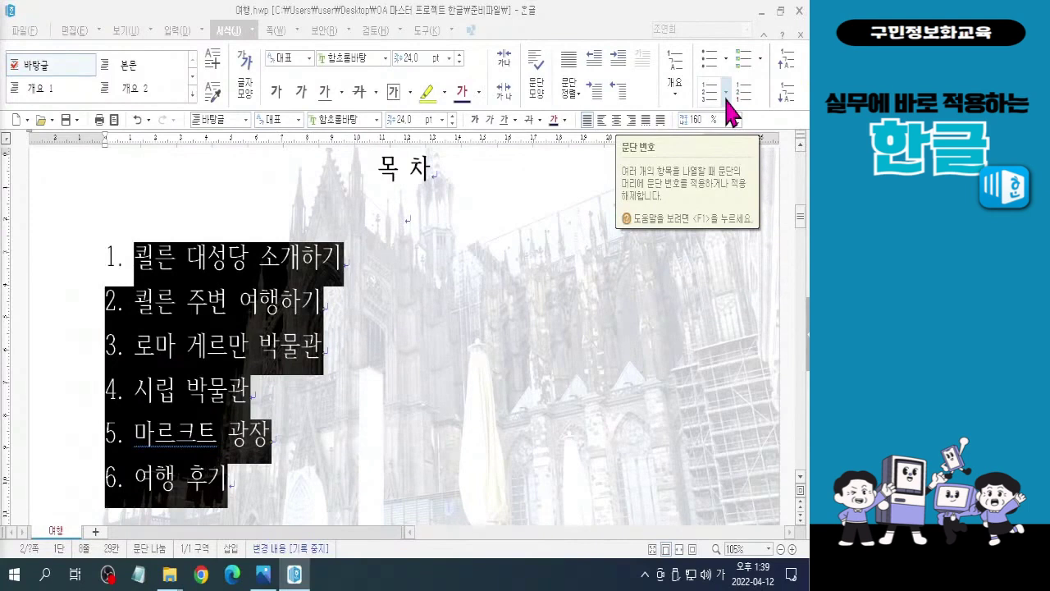
# - Preview the (1) and 가) numbering formats on the selected 목차 entries, keeping the 1. 가. 1) 가) format
pyautogui.click(726, 99)
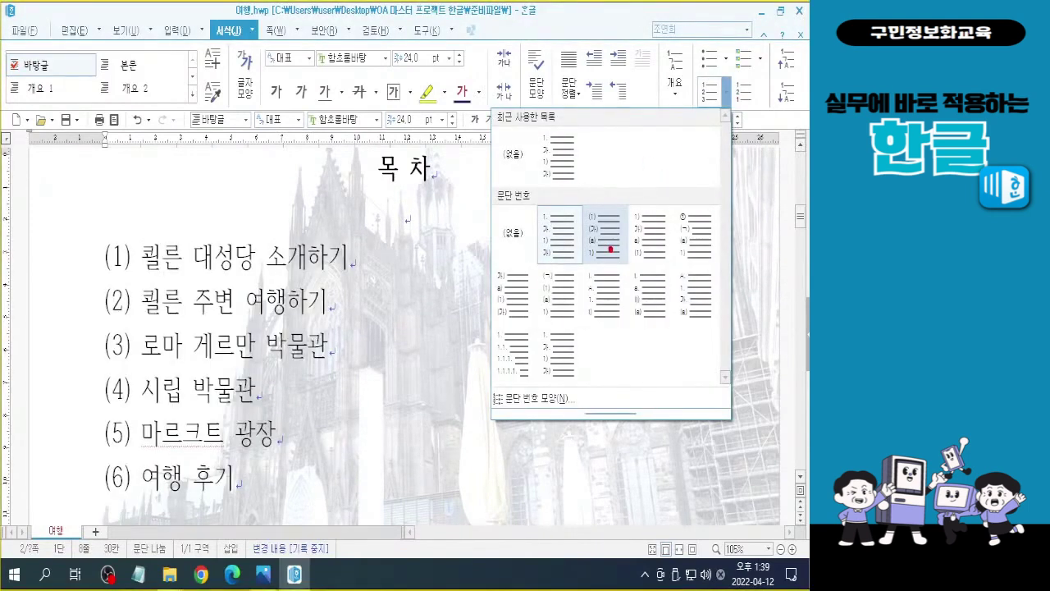
pyautogui.moveTo(584, 201); pyautogui.dragTo(630, 277)
pyautogui.moveTo(92, 215)
pyautogui.mouseDown()
pyautogui.moveTo(141, 397)
pyautogui.moveTo(141, 522)
pyautogui.mouseUp()
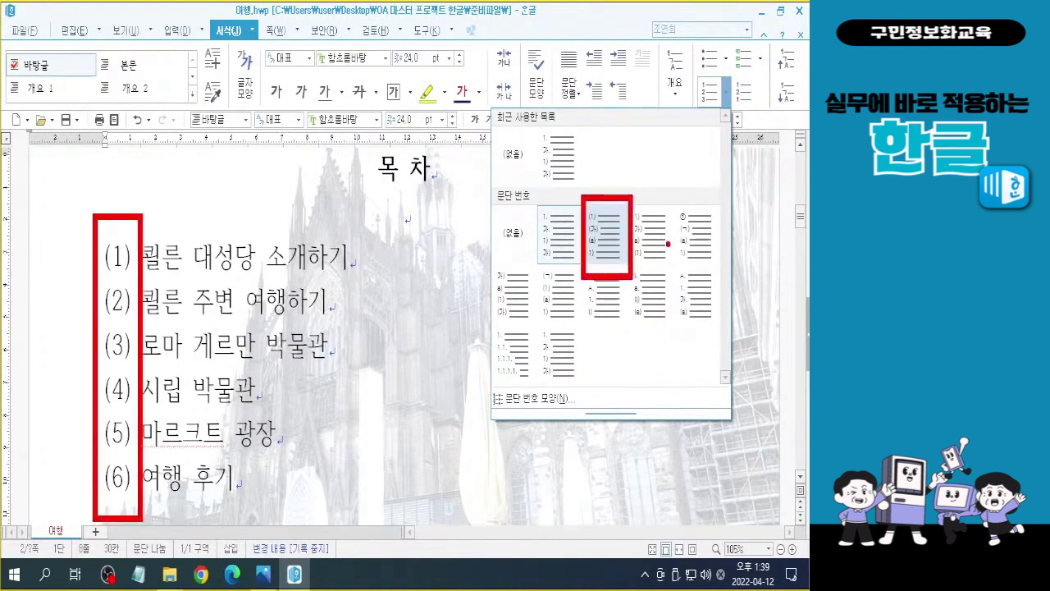
pyautogui.press('Escape')
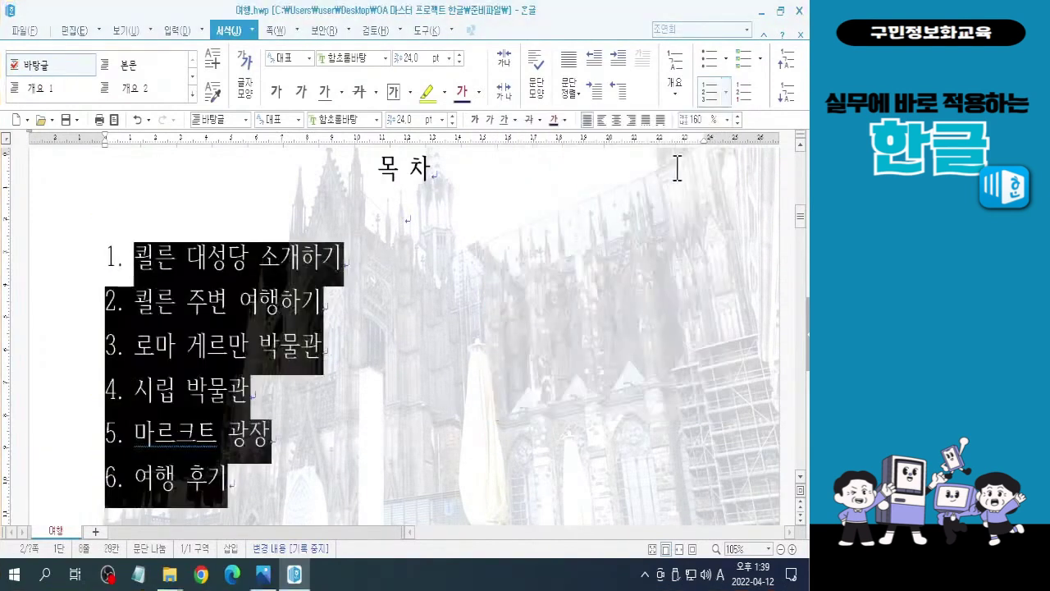
pyautogui.click(724, 96)
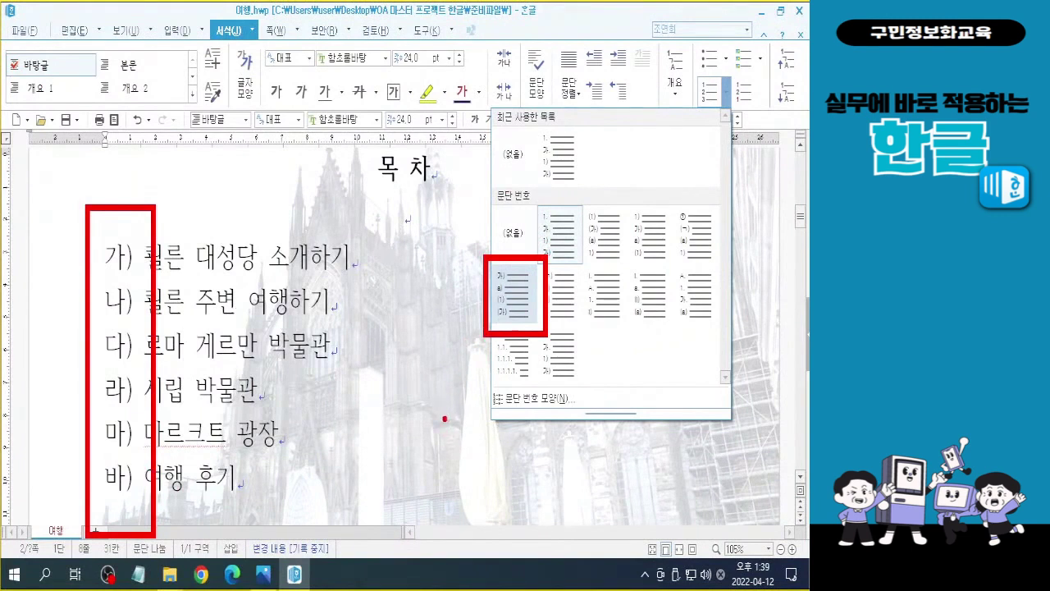
pyautogui.click(560, 234)
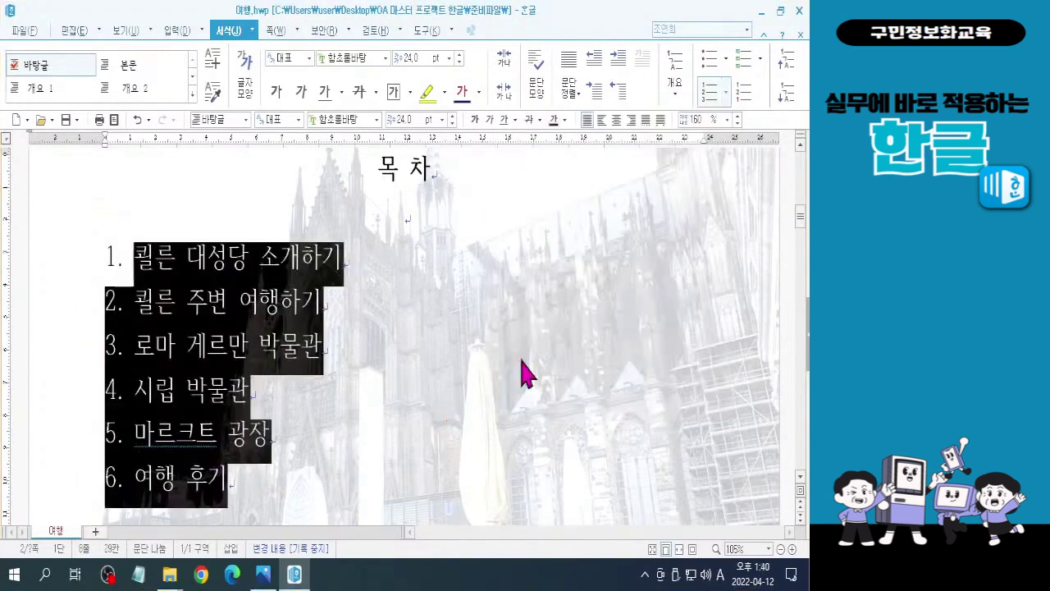
pyautogui.click(137, 432)
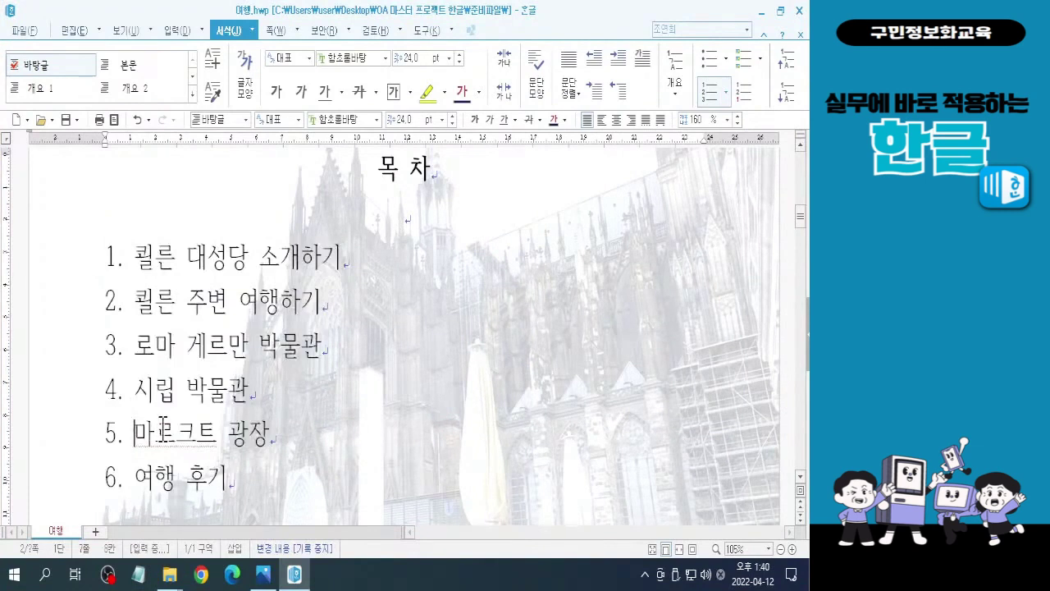
pyautogui.moveTo(131, 329)
pyautogui.mouseDown()
pyautogui.moveTo(230, 422)
pyautogui.moveTo(327, 440)
pyautogui.moveTo(330, 456)
pyautogui.mouseUp()
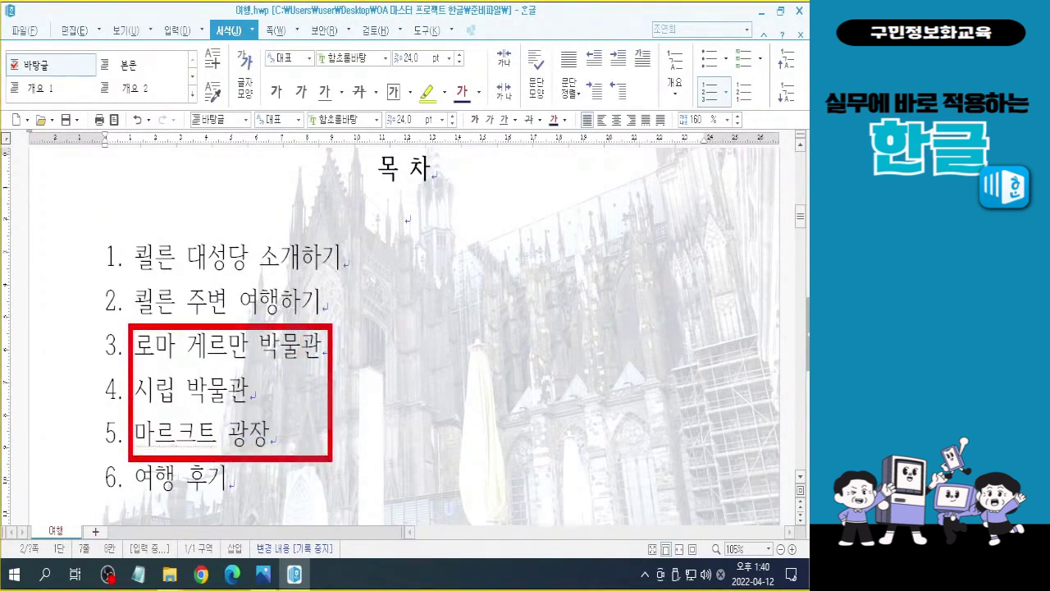
pyautogui.moveTo(118, 322); pyautogui.dragTo(369, 322)
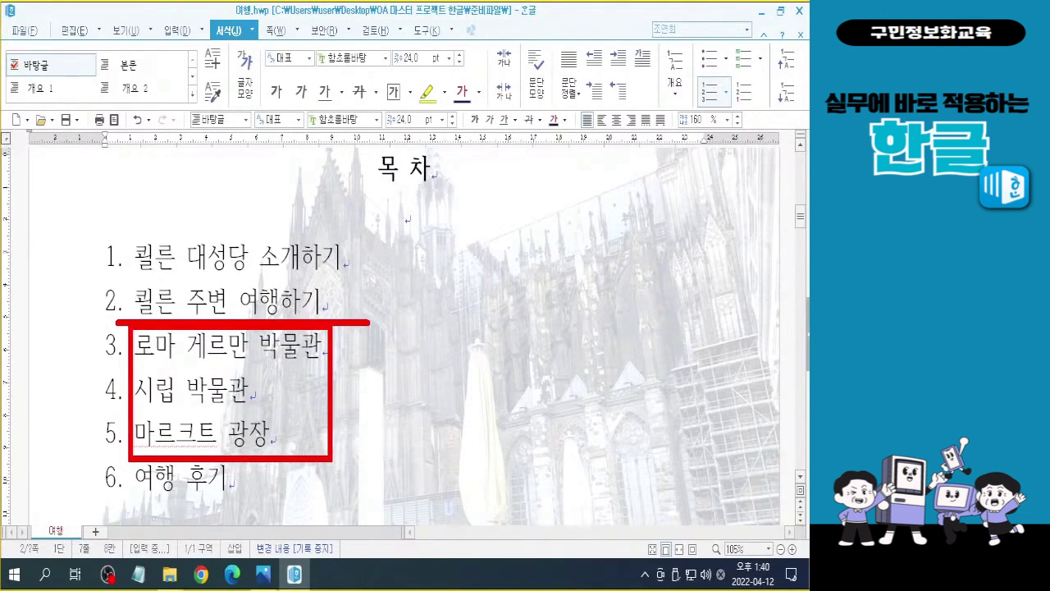
pyautogui.moveTo(115, 334)
pyautogui.mouseDown()
pyautogui.moveTo(110, 442)
pyautogui.moveTo(111, 332)
pyautogui.mouseUp()
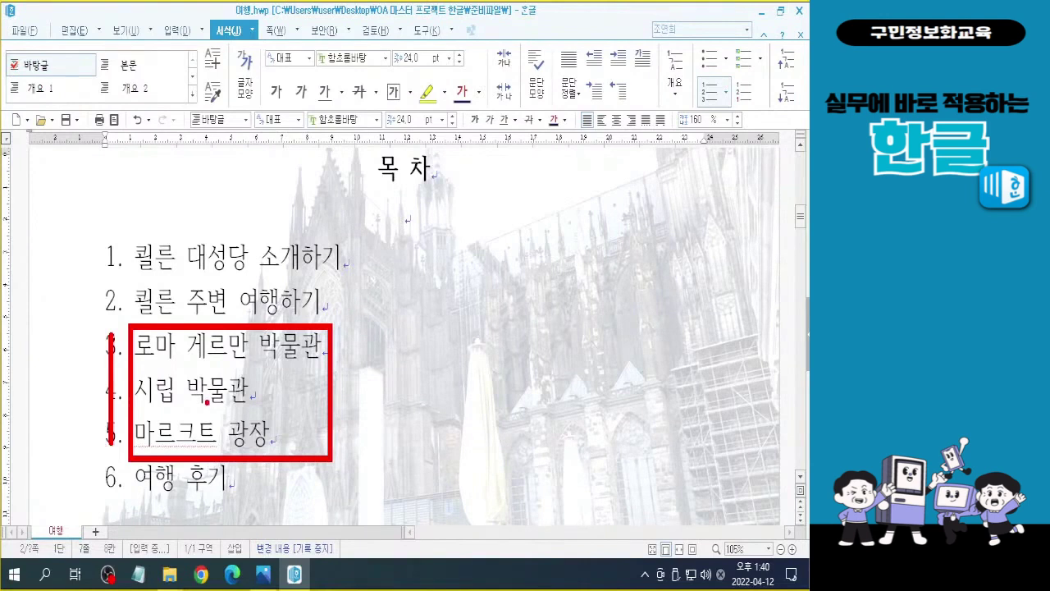
pyautogui.press('Escape')
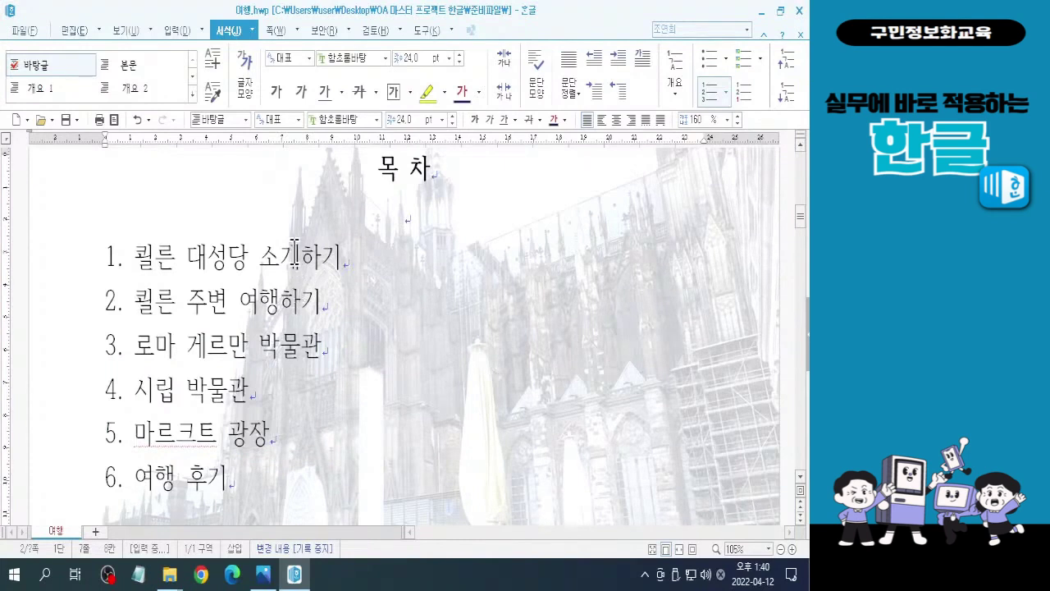
# - Select the three 목차 entries from 로마 게르만 박물관 to 마르크트 광장 and clear the selection
pyautogui.click(203, 361)
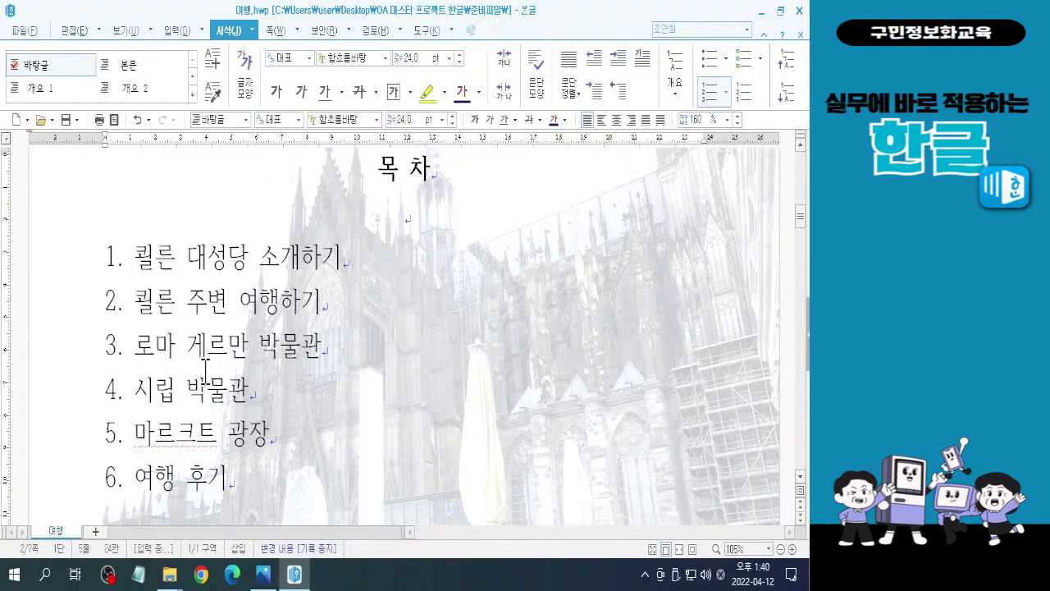
pyautogui.click(140, 349)
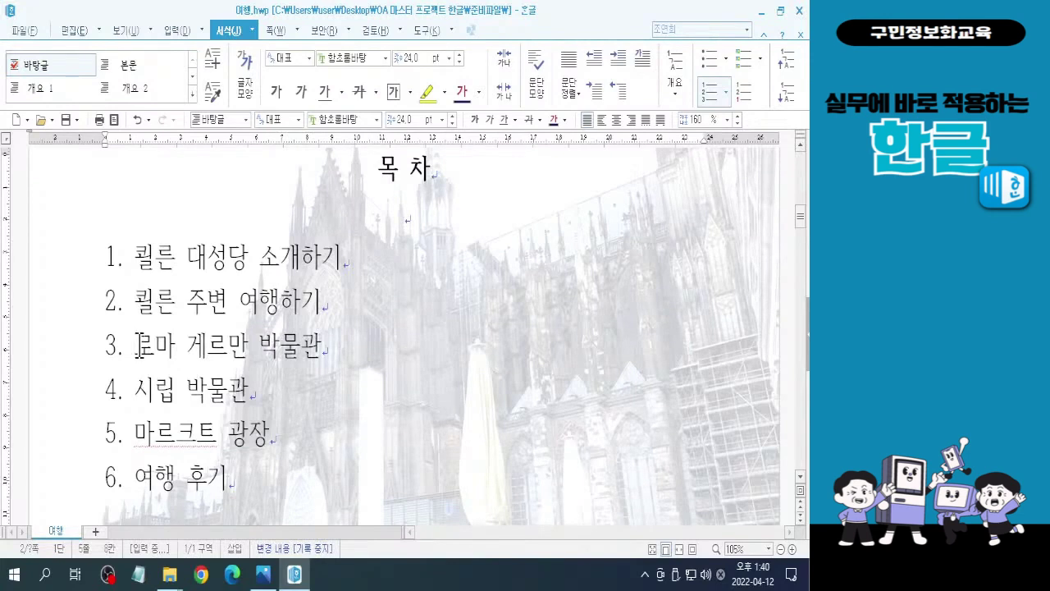
pyautogui.moveTo(140, 349); pyautogui.dragTo(294, 430)
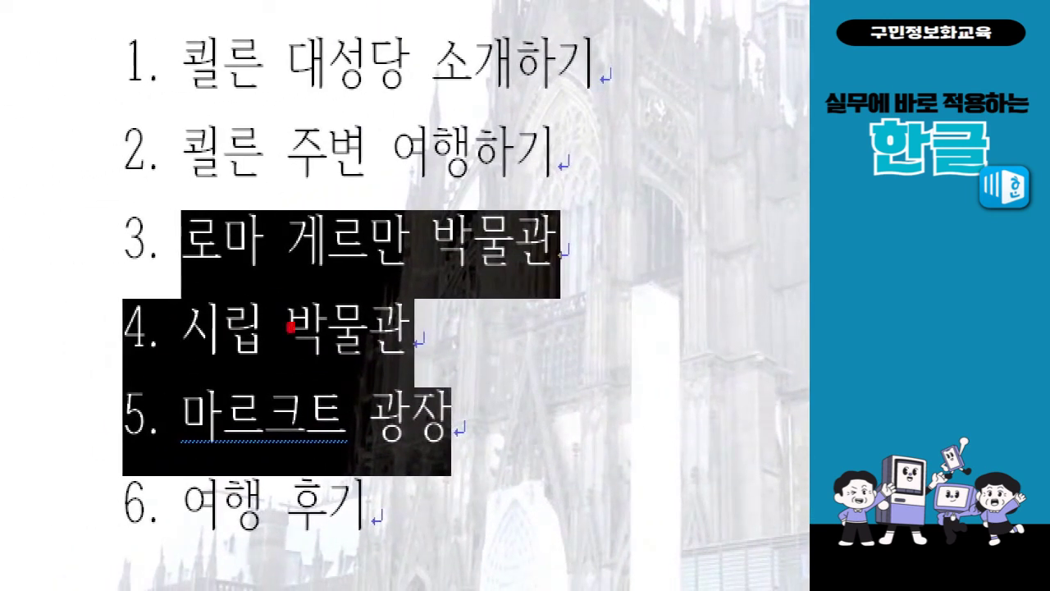
pyautogui.moveTo(174, 195)
pyautogui.mouseDown()
pyautogui.moveTo(230, 191)
pyautogui.moveTo(176, 239)
pyautogui.mouseUp()
pyautogui.moveTo(474, 427)
pyautogui.mouseDown()
pyautogui.moveTo(469, 495)
pyautogui.moveTo(415, 490)
pyautogui.mouseUp()
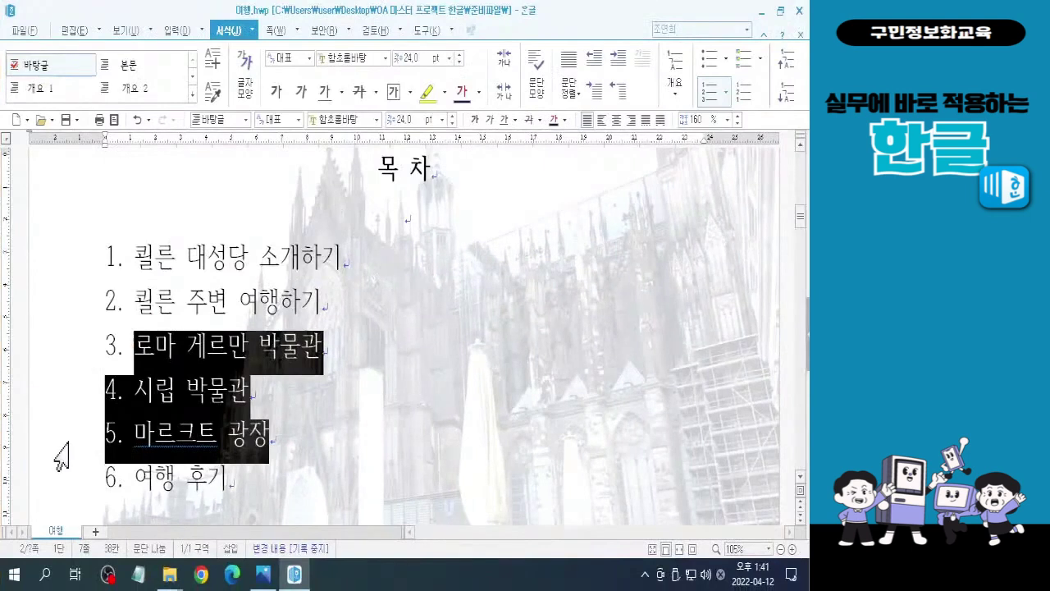
pyautogui.click(135, 337)
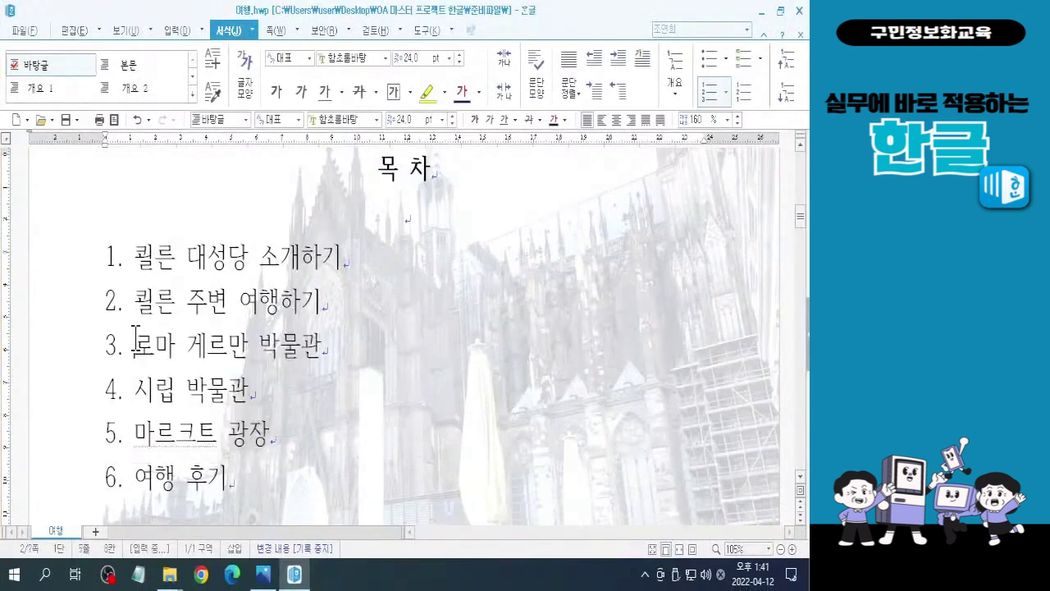
pyautogui.click(297, 431)
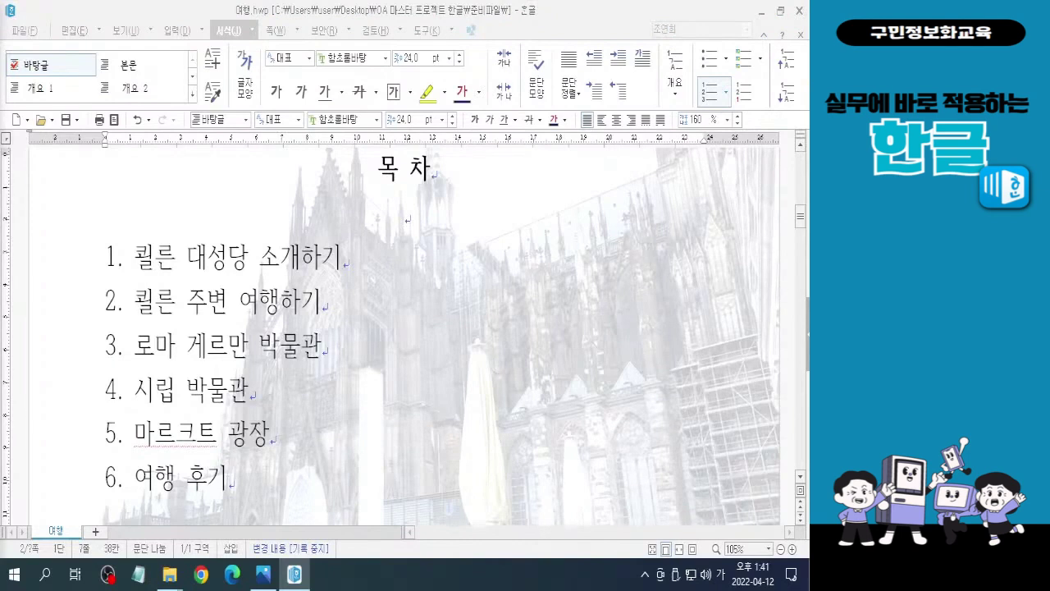
pyautogui.click(728, 94)
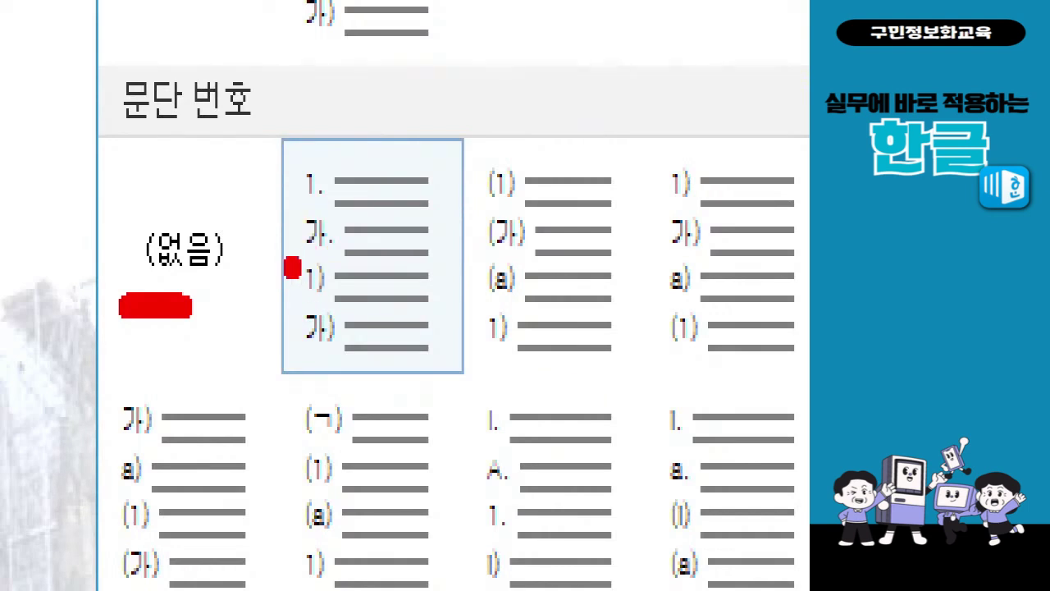
pyautogui.moveTo(474, 213); pyautogui.dragTo(526, 275)
pyautogui.moveTo(573, 142); pyautogui.dragTo(574, 305)
pyautogui.moveTo(574, 230); pyautogui.dragTo(582, 230)
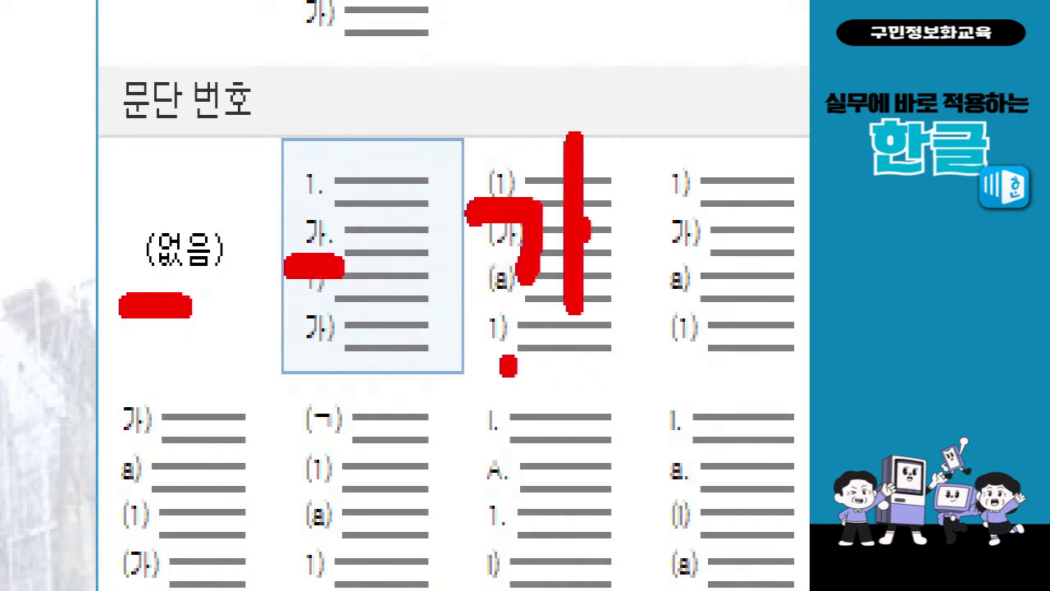
pyautogui.moveTo(504, 362); pyautogui.dragTo(599, 423)
pyautogui.moveTo(590, 348); pyautogui.dragTo(586, 467)
pyautogui.moveTo(597, 395); pyautogui.dragTo(615, 396)
pyautogui.click(633, 481)
pyautogui.moveTo(510, 533)
pyautogui.mouseDown()
pyautogui.moveTo(576, 518)
pyautogui.moveTo(525, 586)
pyautogui.moveTo(592, 574)
pyautogui.mouseUp()
pyautogui.moveTo(604, 493); pyautogui.dragTo(601, 588)
pyautogui.moveTo(609, 529); pyautogui.dragTo(633, 529)
pyautogui.click(648, 584)
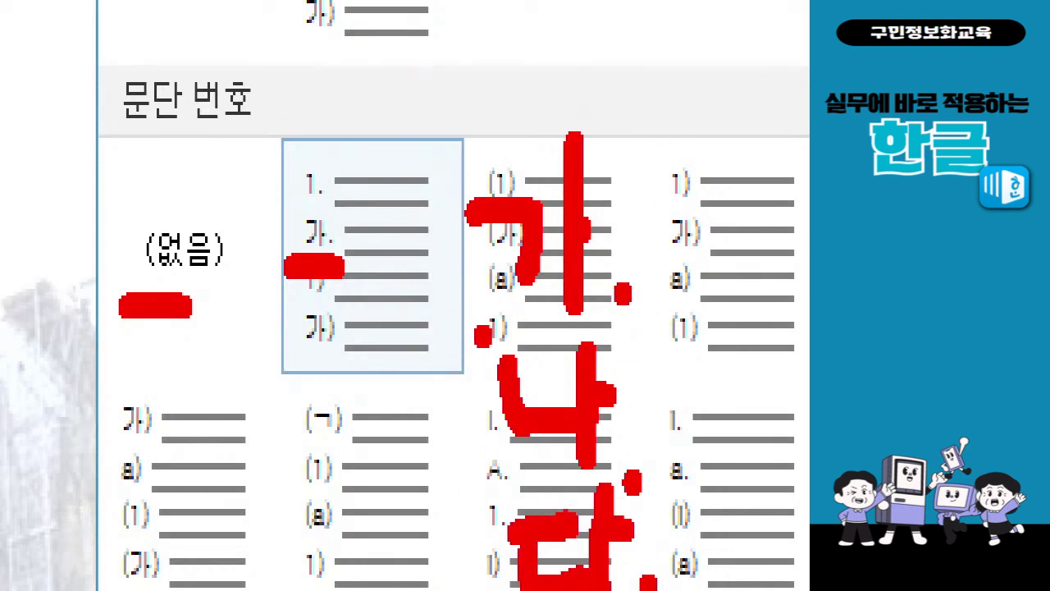
pyautogui.hotkey('ctrl', 'z')
pyautogui.hotkey('ctrl', 'z')
pyautogui.hotkey('ctrl', 'z')
pyautogui.hotkey('ctrl', 'z')
pyautogui.hotkey('ctrl', 'z')
pyautogui.hotkey('ctrl', 'z')
pyautogui.hotkey('ctrl', 'z')
pyautogui.hotkey('ctrl', 'z')
pyautogui.hotkey('ctrl', 'z')
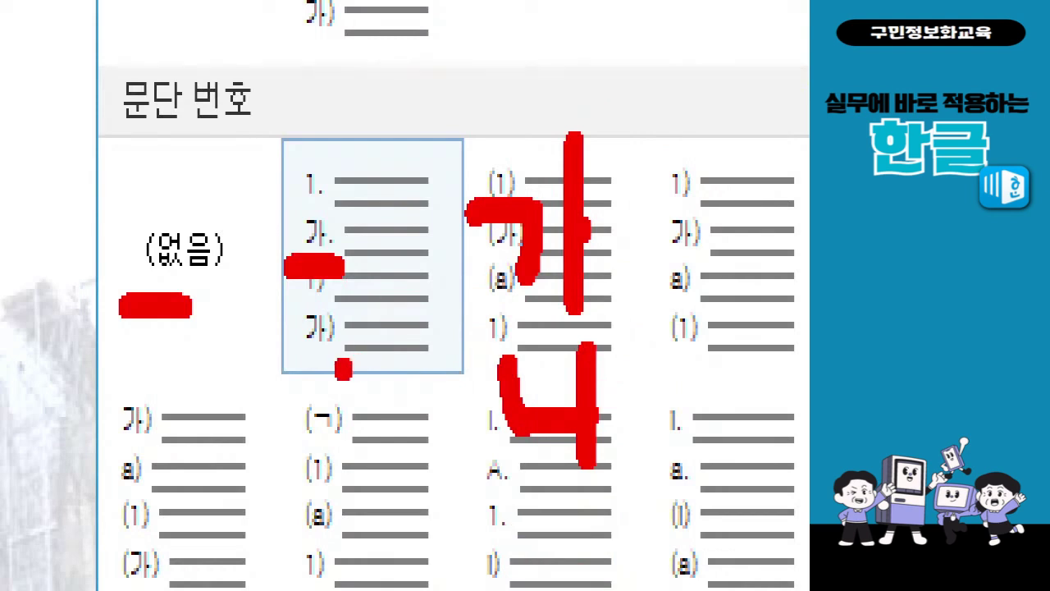
pyautogui.moveTo(308, 330); pyautogui.dragTo(307, 401)
pyautogui.moveTo(338, 302); pyautogui.dragTo(353, 422)
pyautogui.moveTo(287, 490)
pyautogui.mouseDown()
pyautogui.moveTo(285, 469)
pyautogui.moveTo(304, 525)
pyautogui.moveTo(355, 525)
pyautogui.mouseUp()
pyautogui.moveTo(376, 451); pyautogui.dragTo(392, 545)
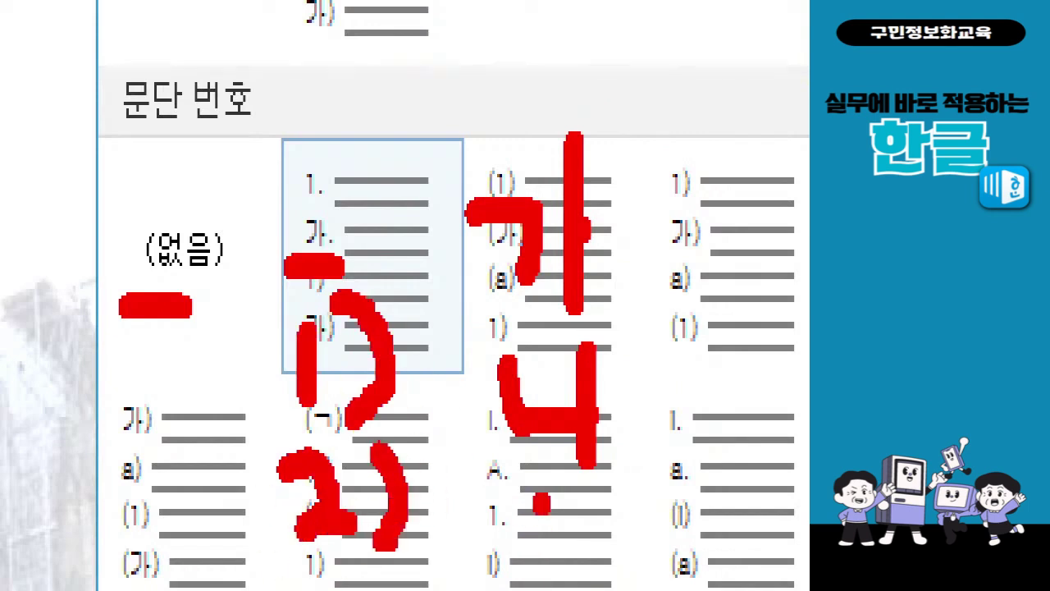
pyautogui.press('Escape')
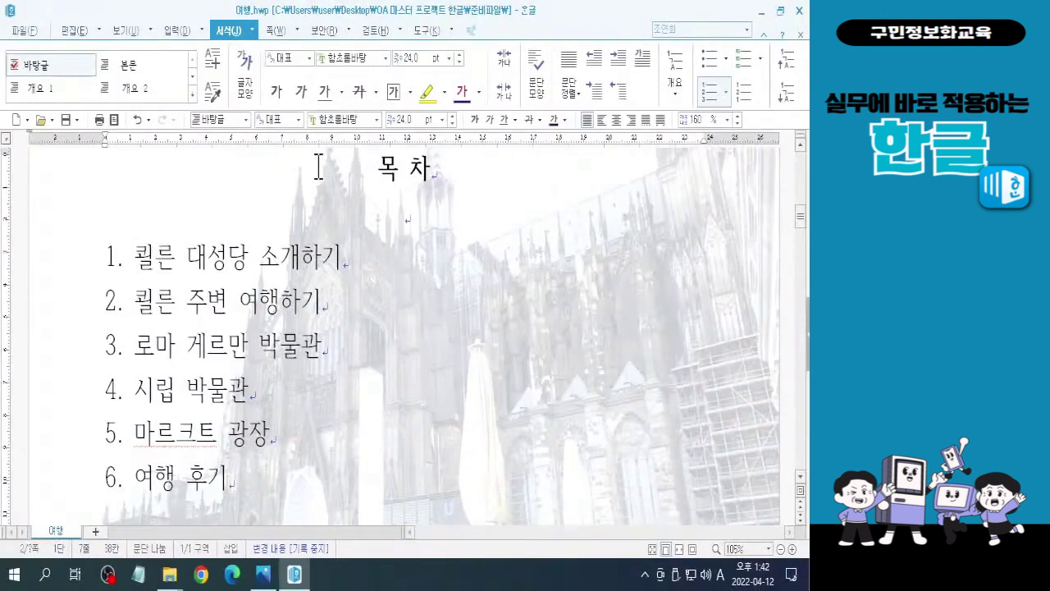
# - Select the entries from 로마 게르만 박물관 to 마르크트 광장 and demote them one numbering level
pyautogui.moveTo(133, 344); pyautogui.dragTo(189, 456)
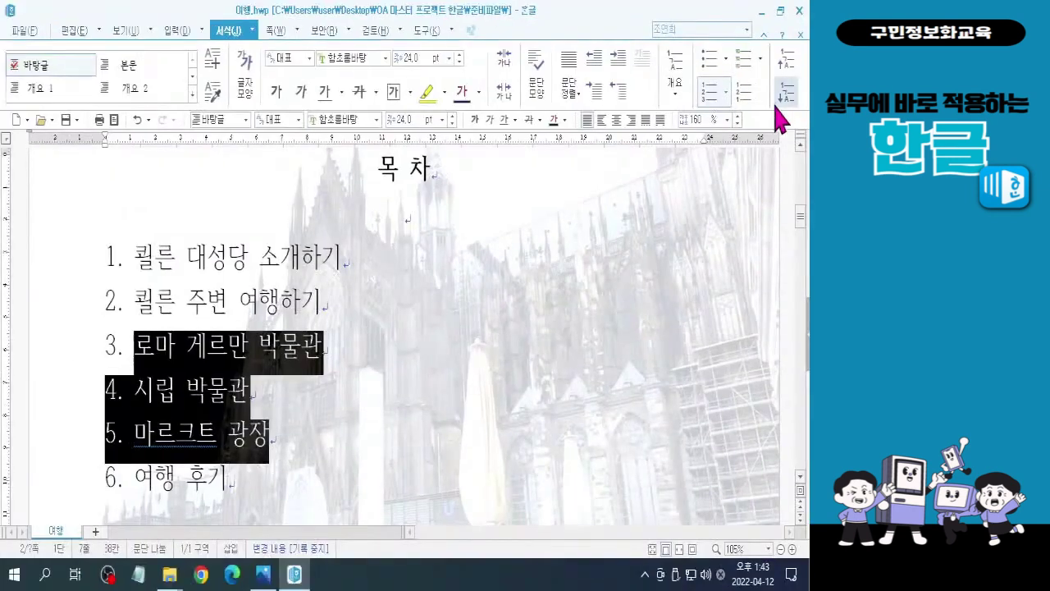
pyautogui.click(786, 97)
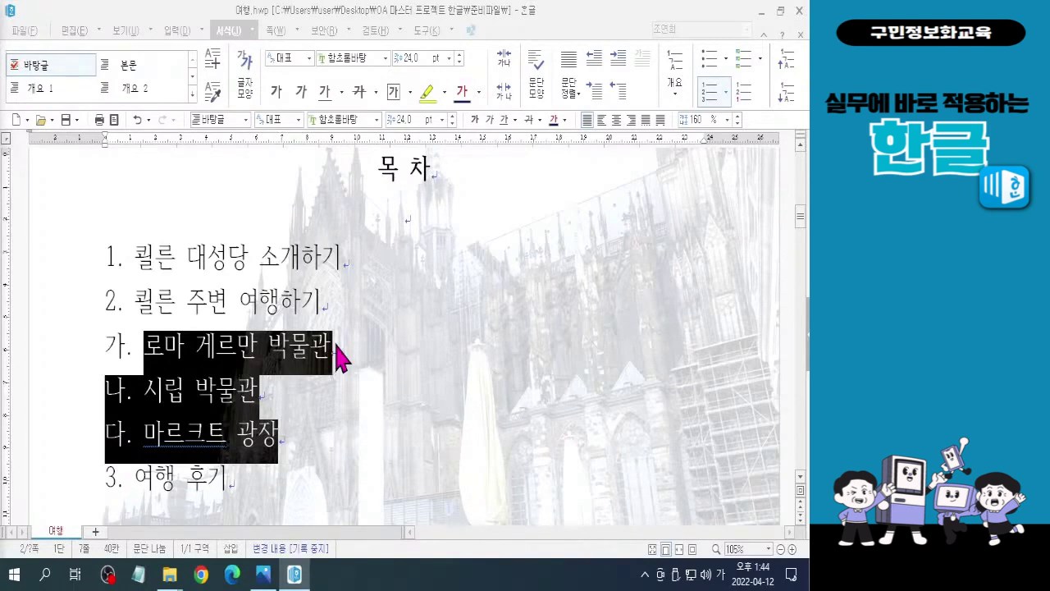
# - Apply the 1. 가. 1) 가) outline numbering (개요) to the text from 쾰른 대성당 소개하기 through the 여행하게 된 까닭 paragraph
pyautogui.click(363, 392)
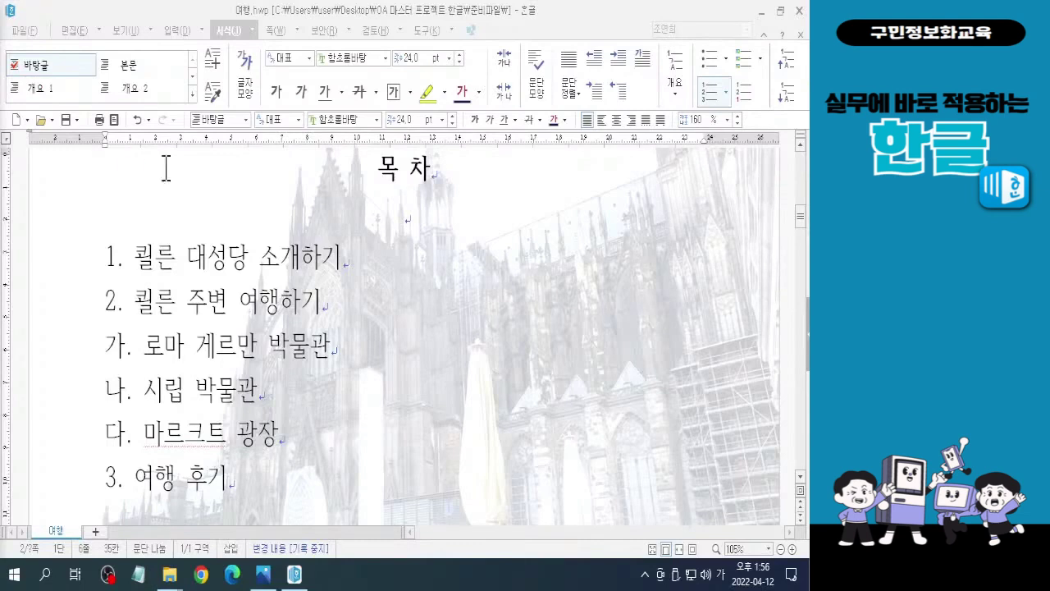
pyautogui.scroll(-10, 312, 260)
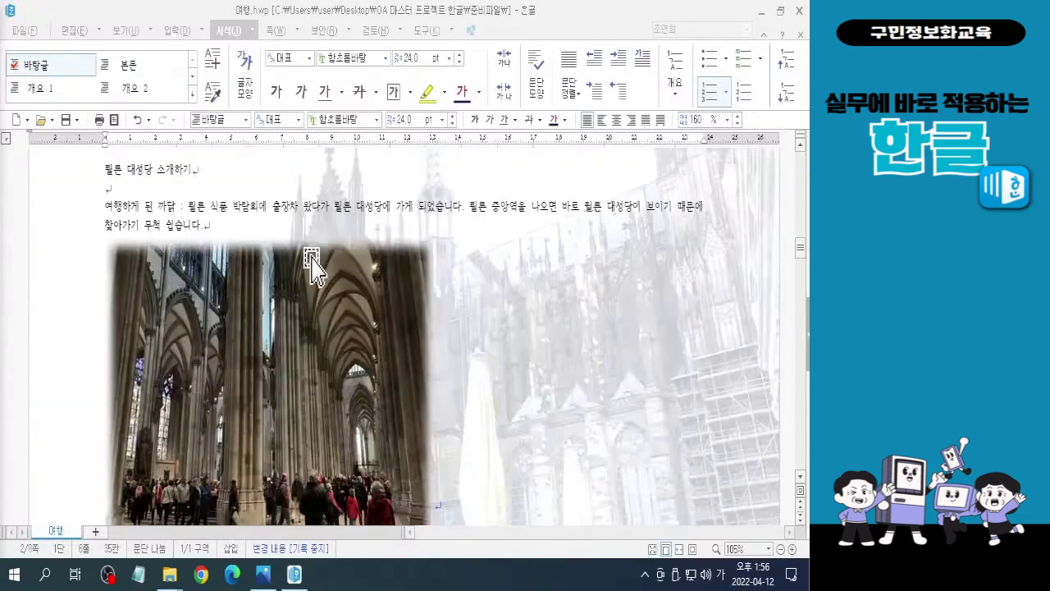
pyautogui.click(238, 189)
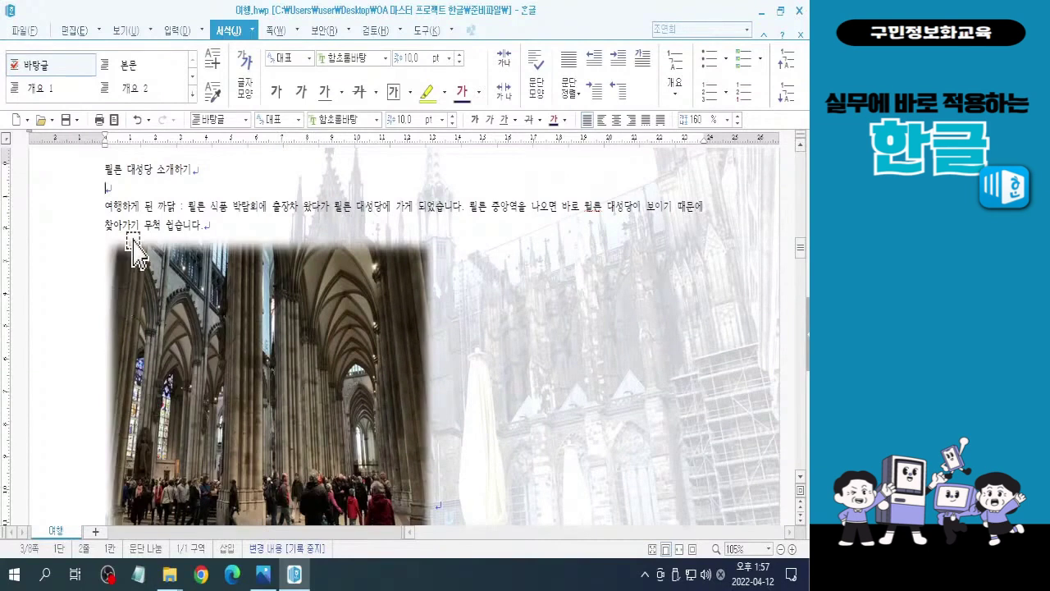
pyautogui.click(138, 170)
pyautogui.moveTo(105, 188); pyautogui.dragTo(192, 267)
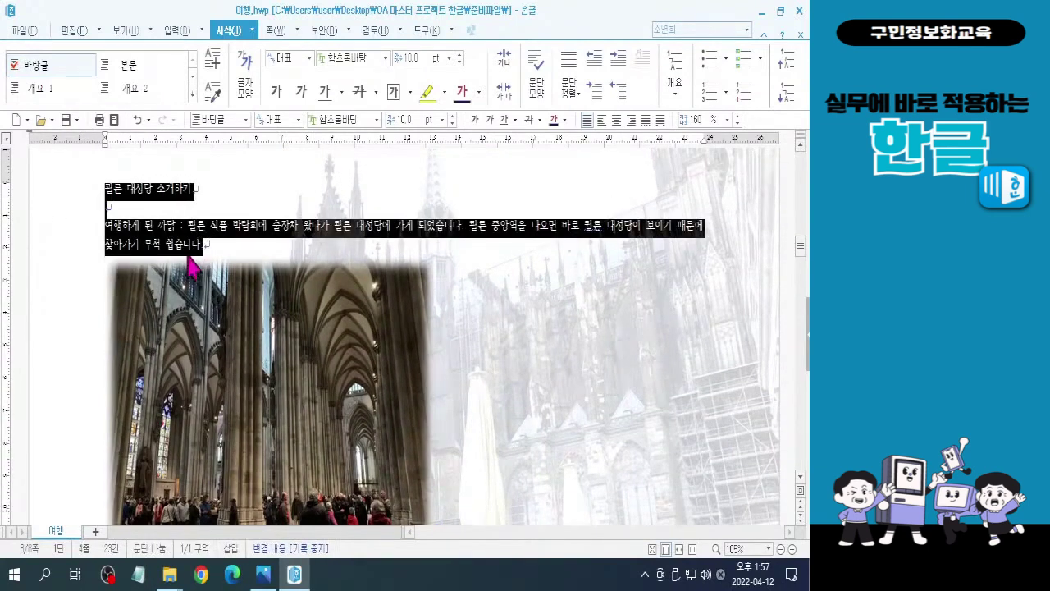
pyautogui.press('Escape')
pyautogui.moveTo(105, 188); pyautogui.dragTo(222, 244)
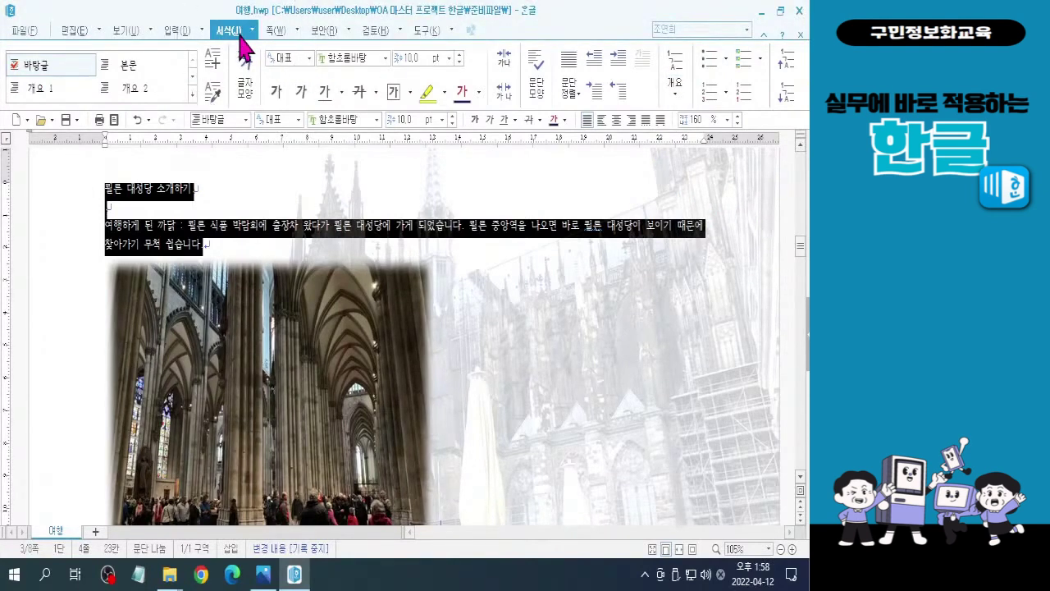
pyautogui.click(675, 97)
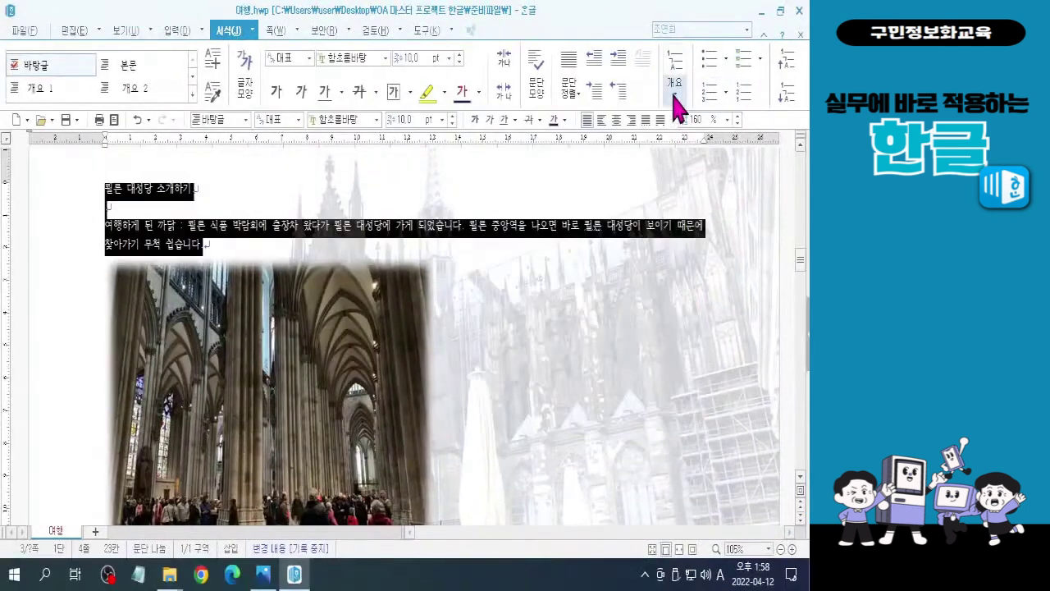
pyautogui.click(730, 103)
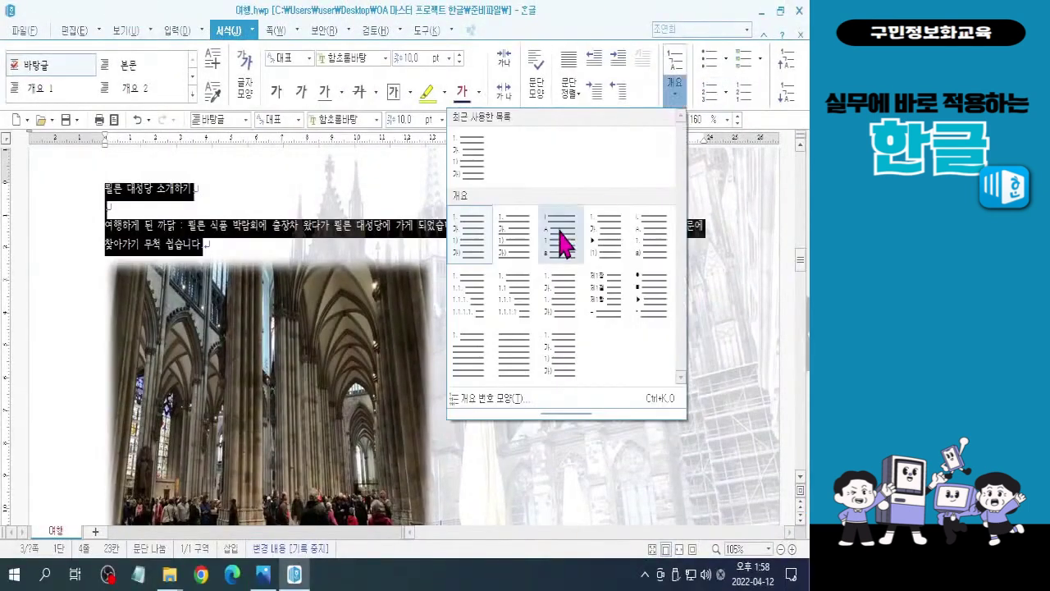
pyautogui.click(469, 238)
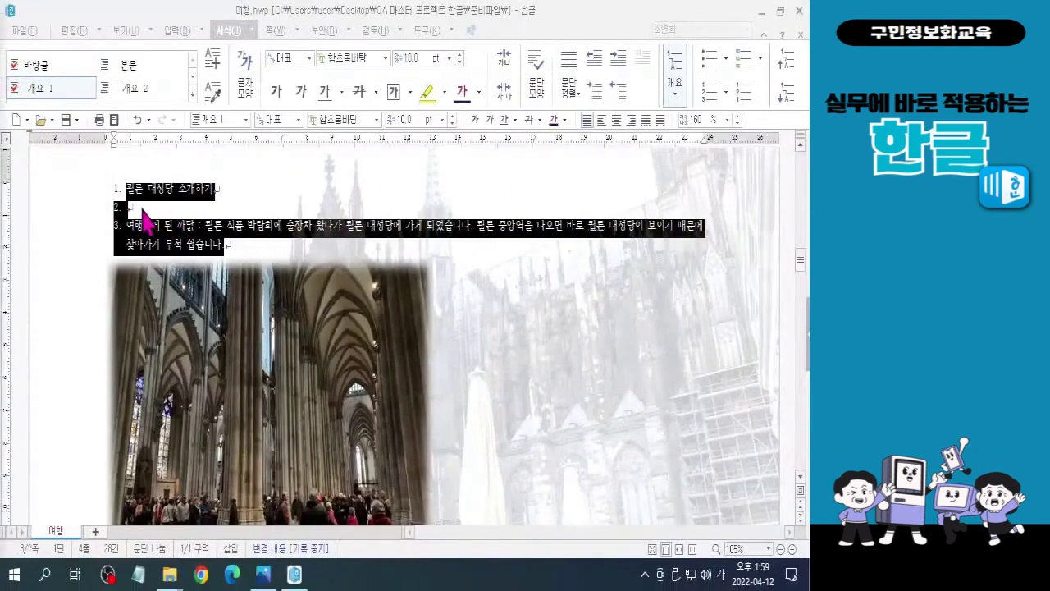
# - Remove the outline numbering from the empty line between 쾰른 대성당 소개하기 and the 여행하게 된 까닭 paragraph
pyautogui.click(148, 197)
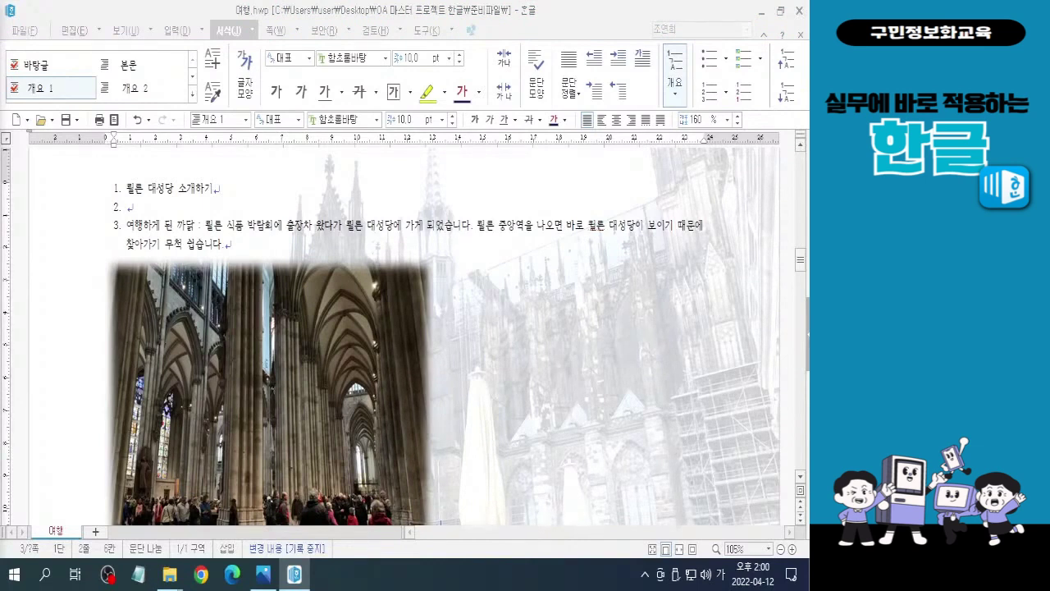
pyautogui.click(149, 197)
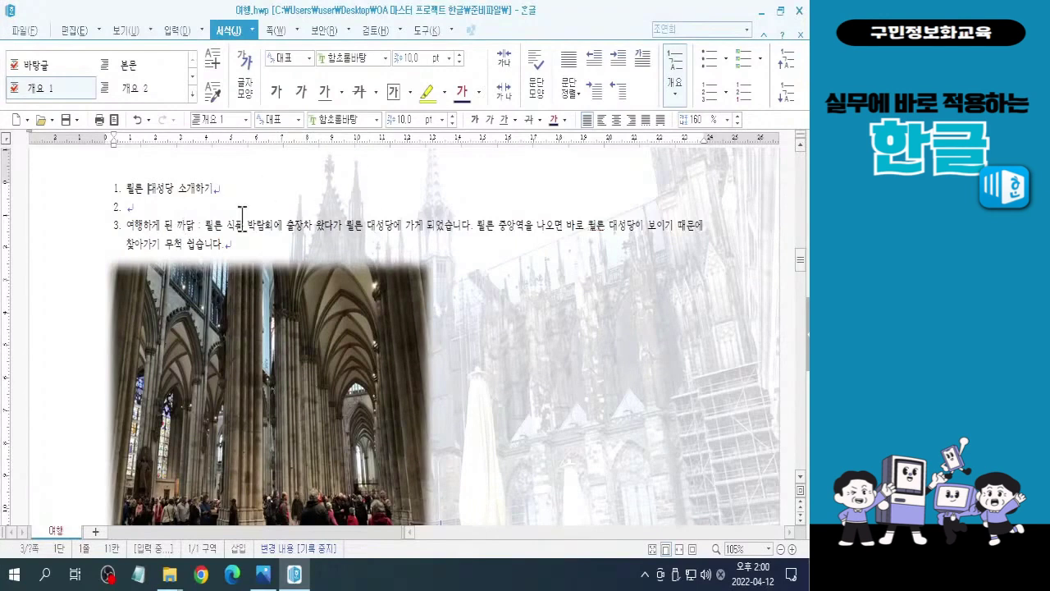
pyautogui.click(142, 209)
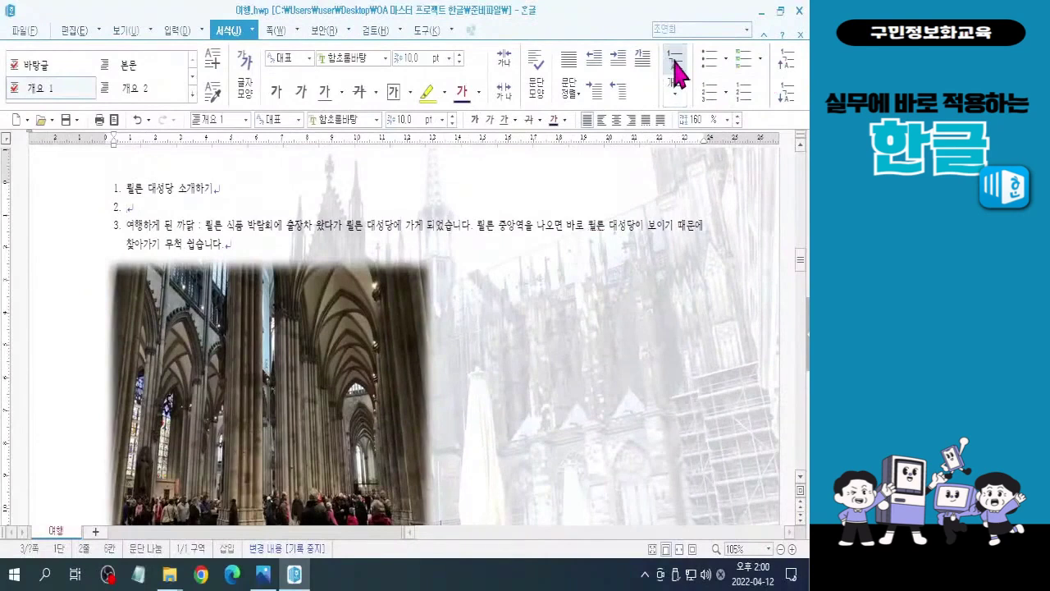
pyautogui.click(676, 72)
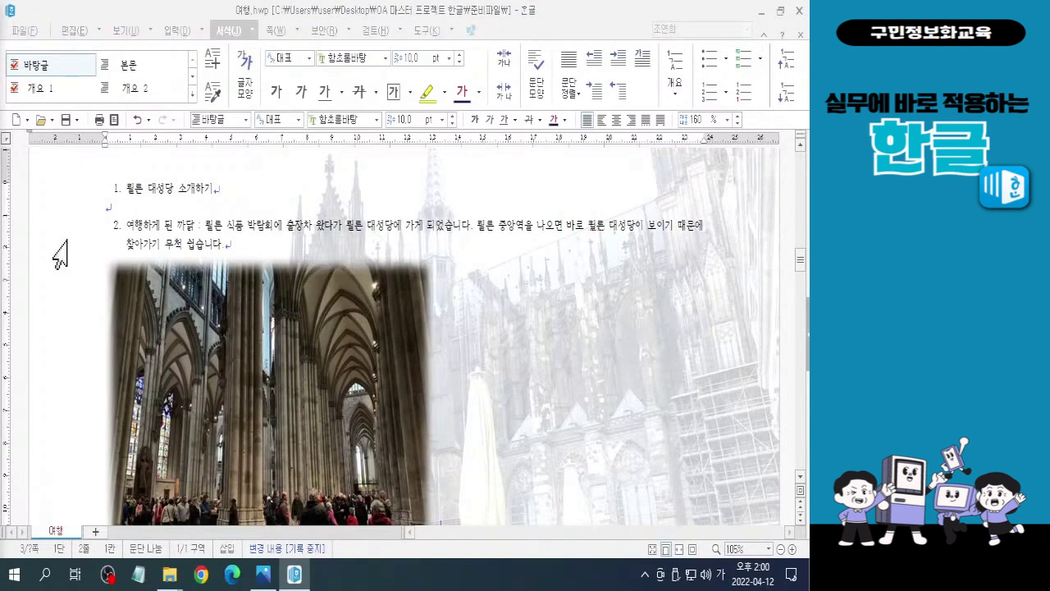
pyautogui.click(134, 205)
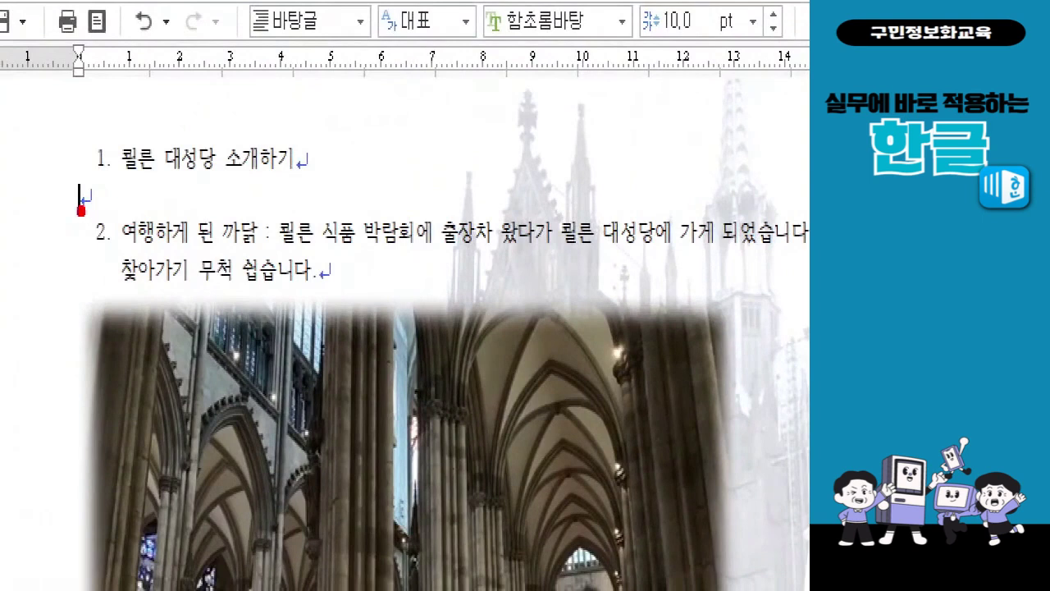
pyautogui.moveTo(84, 194); pyautogui.dragTo(226, 194)
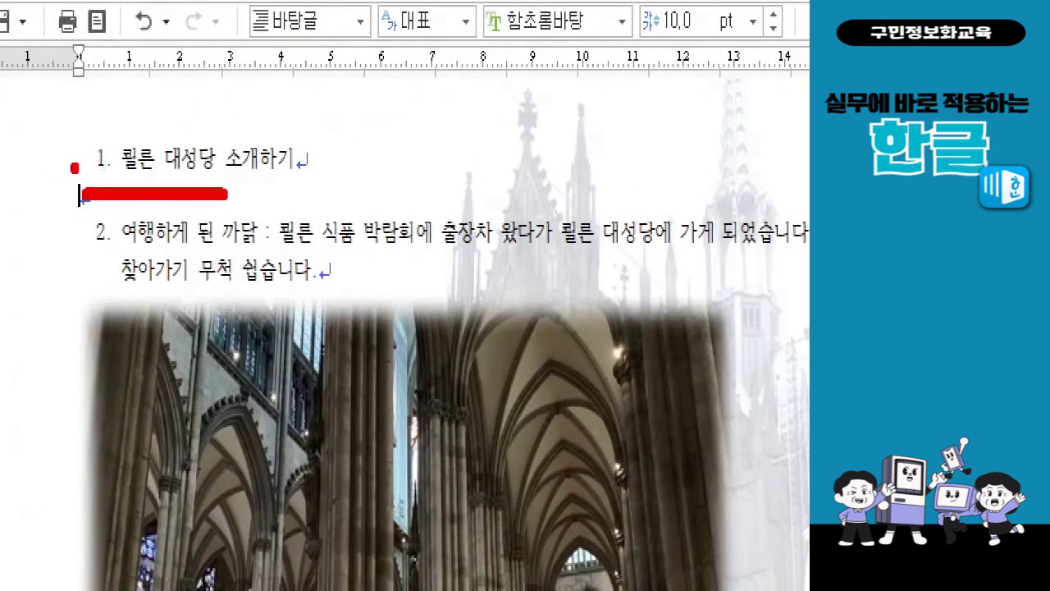
pyautogui.moveTo(103, 171)
pyautogui.mouseDown()
pyautogui.moveTo(123, 114)
pyautogui.moveTo(99, 197)
pyautogui.mouseUp()
pyautogui.moveTo(132, 244)
pyautogui.mouseDown()
pyautogui.moveTo(151, 233)
pyautogui.moveTo(76, 308)
pyautogui.mouseUp()
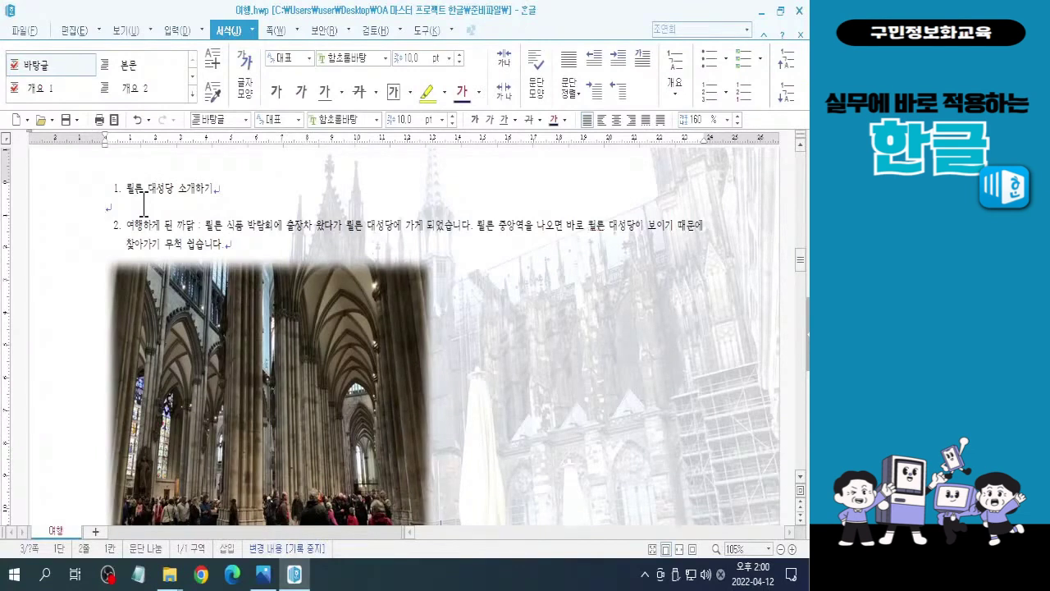
pyautogui.click(187, 189)
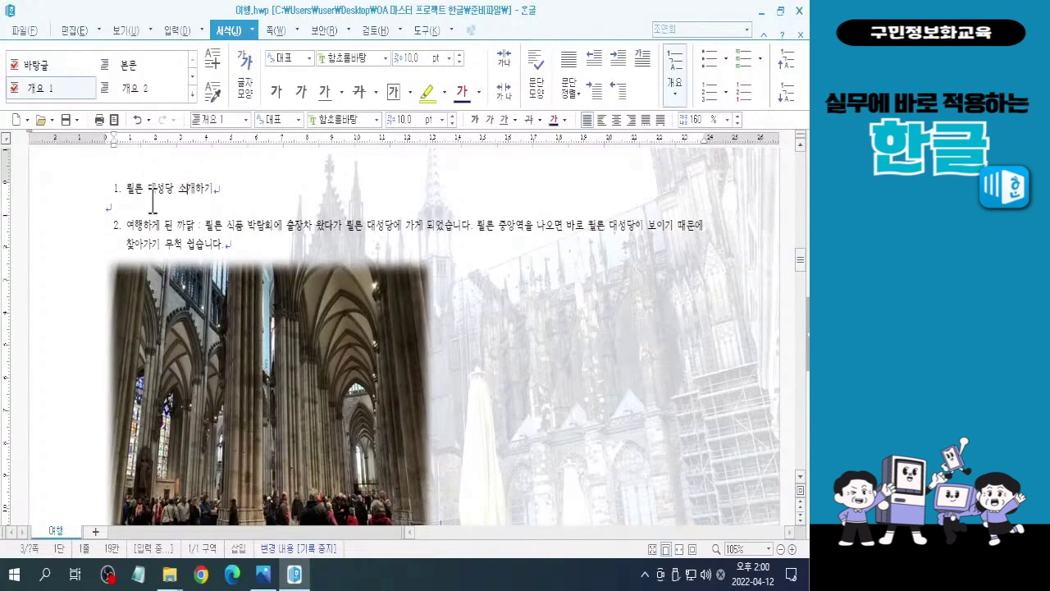
pyautogui.moveTo(121, 189); pyautogui.dragTo(214, 184)
pyautogui.click(215, 186)
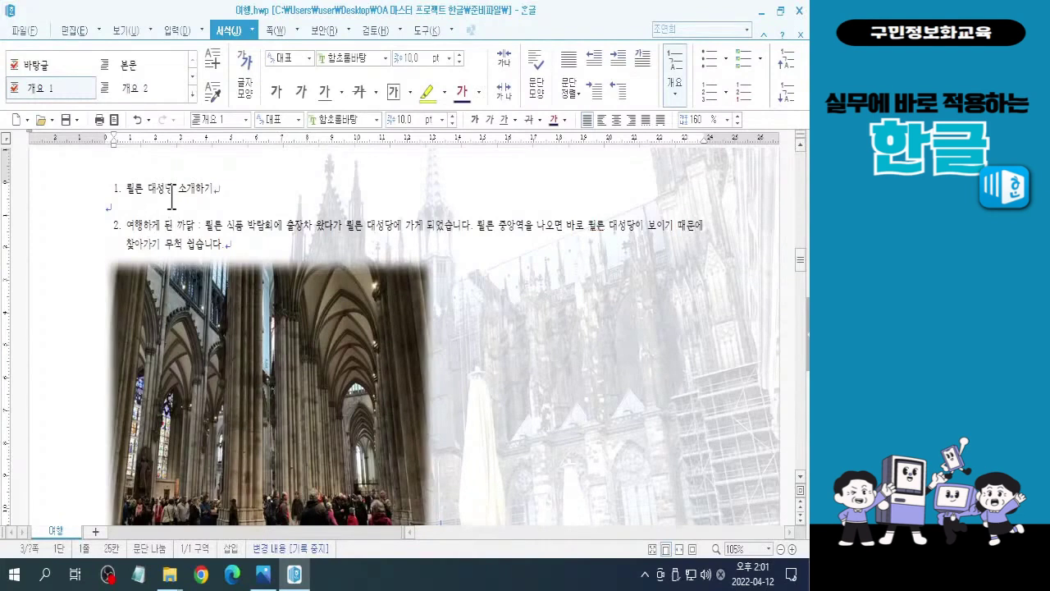
pyautogui.click(167, 224)
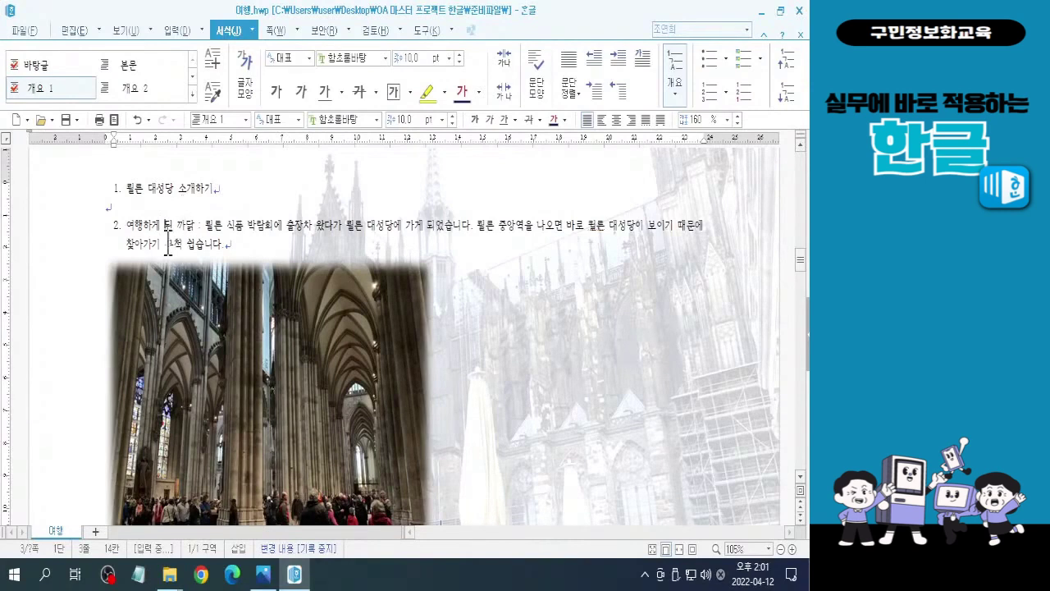
pyautogui.click(129, 221)
pyautogui.moveTo(129, 220); pyautogui.dragTo(232, 246)
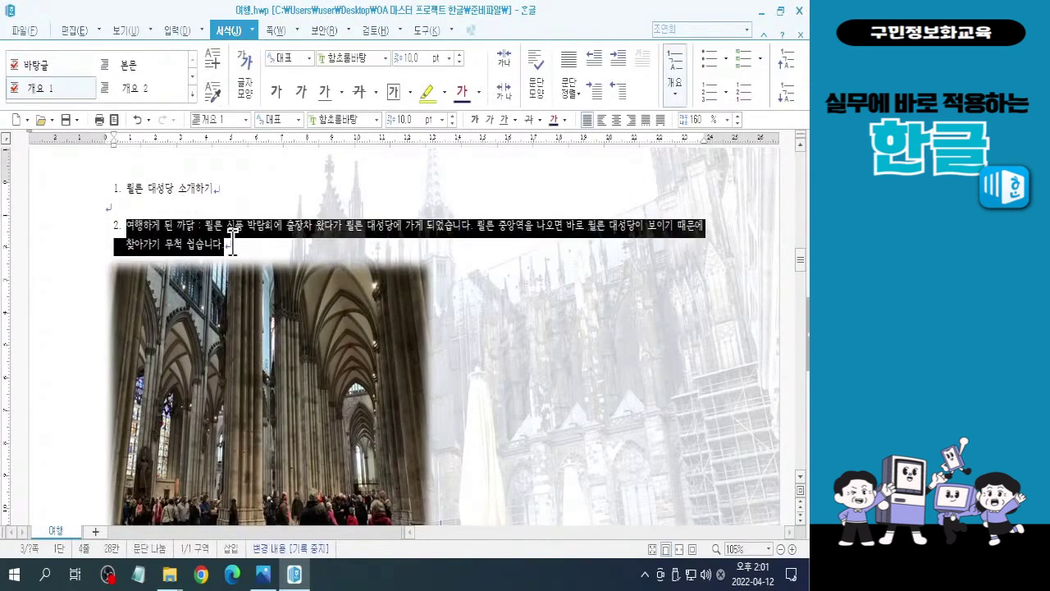
pyautogui.click(205, 250)
pyautogui.click(171, 233)
pyautogui.press('ctrl')
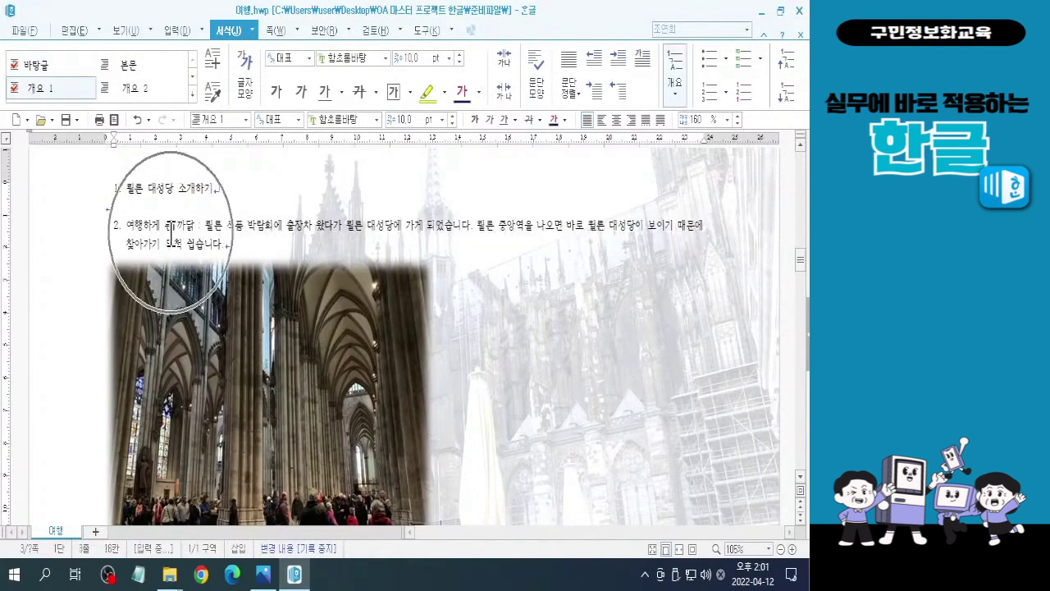
pyautogui.press('ctrl')
pyautogui.press('ctrl')
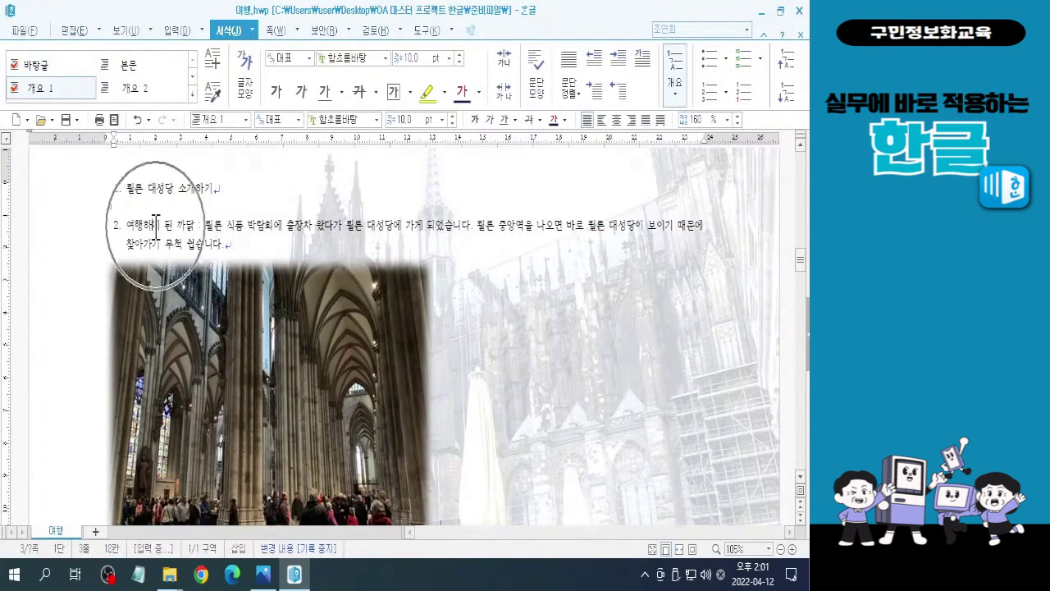
pyautogui.click(165, 225)
pyautogui.press('ctrl')
pyautogui.press('ctrl')
pyautogui.press('ctrl')
pyautogui.click(200, 224)
pyautogui.press('ctrl')
pyautogui.click(145, 227)
pyautogui.press('ctrl')
pyautogui.press('ctrl')
pyautogui.press('ctrl')
pyautogui.click(224, 224)
pyautogui.press('ctrl')
pyautogui.click(264, 224)
pyautogui.press('ctrl')
pyautogui.press('ctrl')
# - Demote the 여행하게 된 까닭 paragraph one outline level to 개요 2
pyautogui.click(279, 224)
pyautogui.press('ctrl')
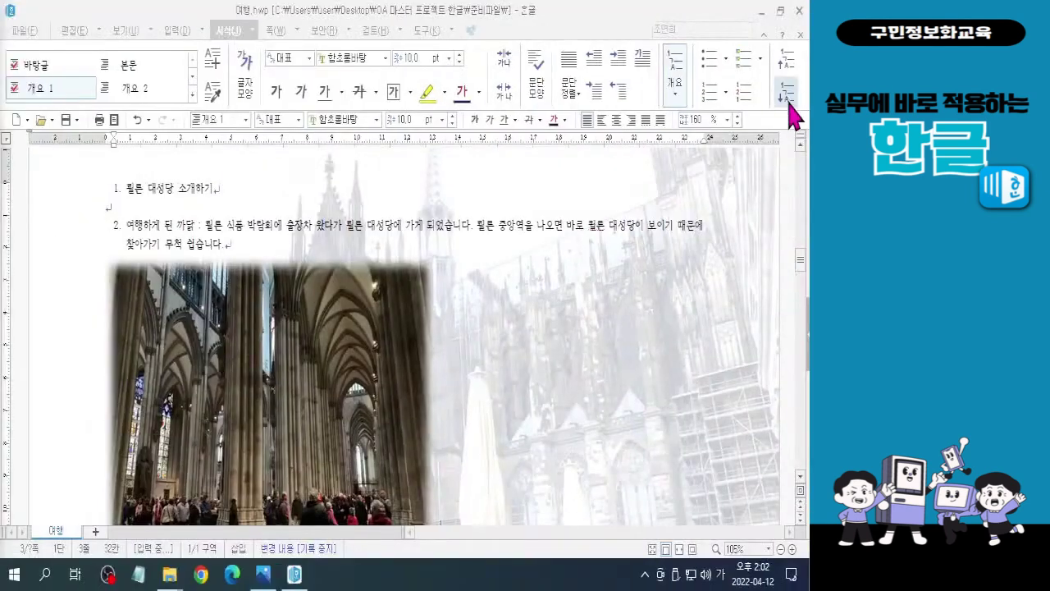
pyautogui.click(760, 139)
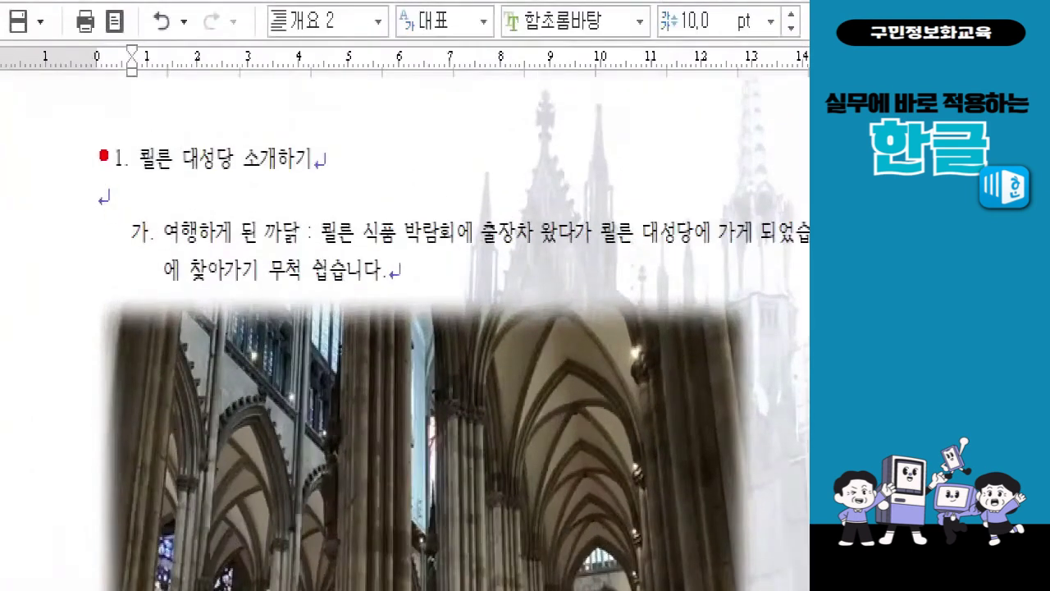
pyautogui.click(122, 237)
pyautogui.moveTo(98, 134); pyautogui.dragTo(342, 191)
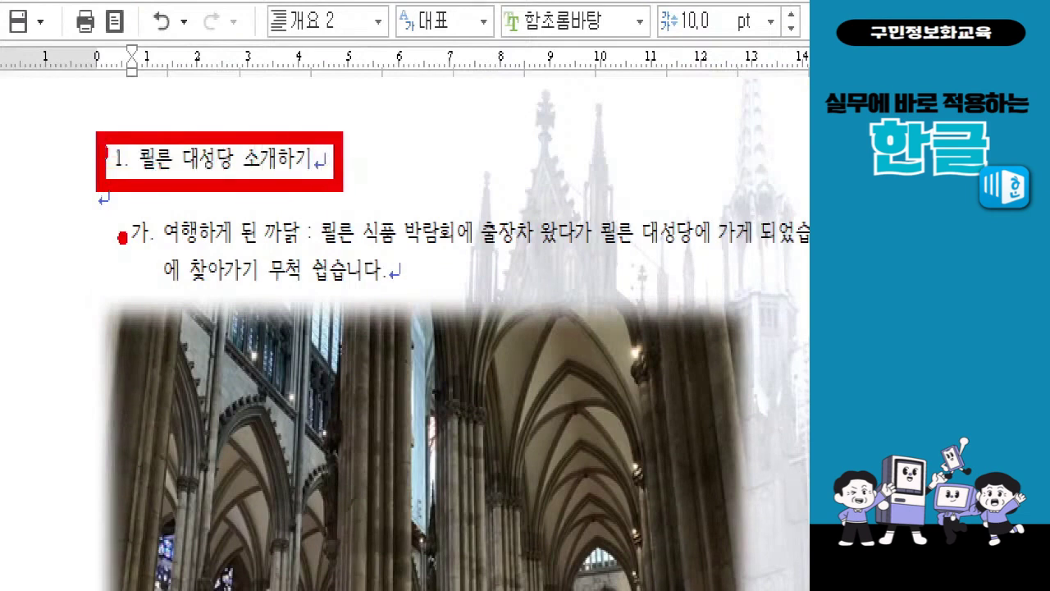
pyautogui.moveTo(111, 202); pyautogui.dragTo(765, 295)
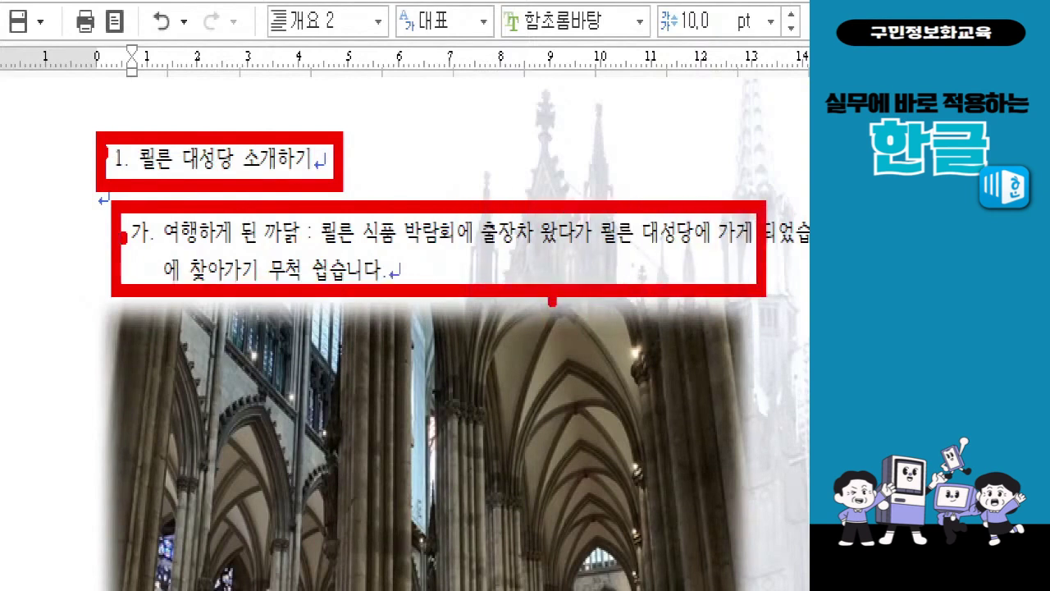
pyautogui.press('Escape')
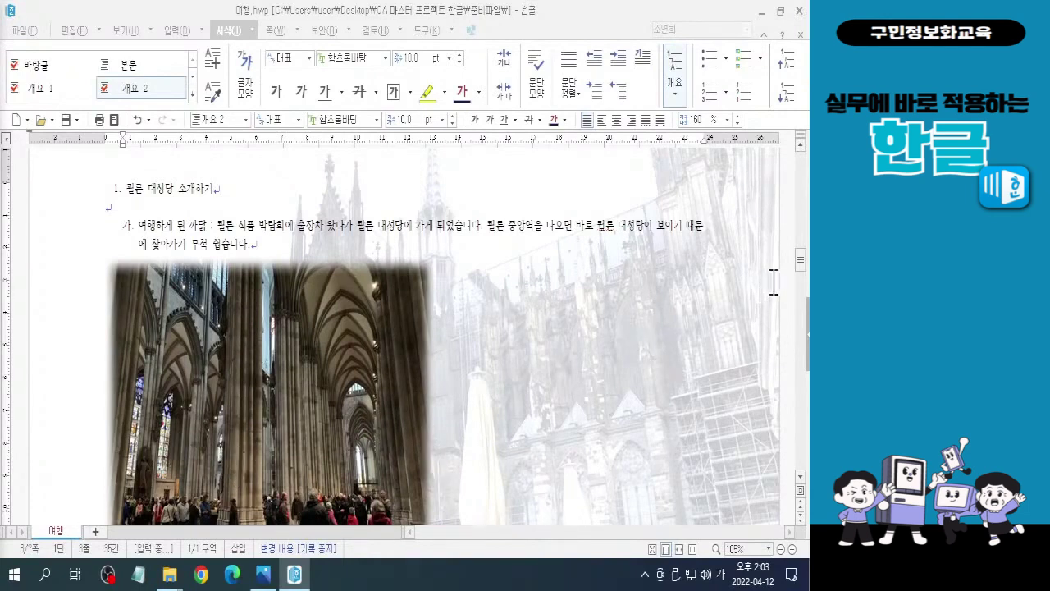
# - Apply outline numbering at the 개요 2 level to all page 4 text, from 쾰른 대성당의 역사와 의미 to the last paragraph under 쾰른 대성당의 특징
pyautogui.moveTo(799, 270); pyautogui.dragTo(800, 290)
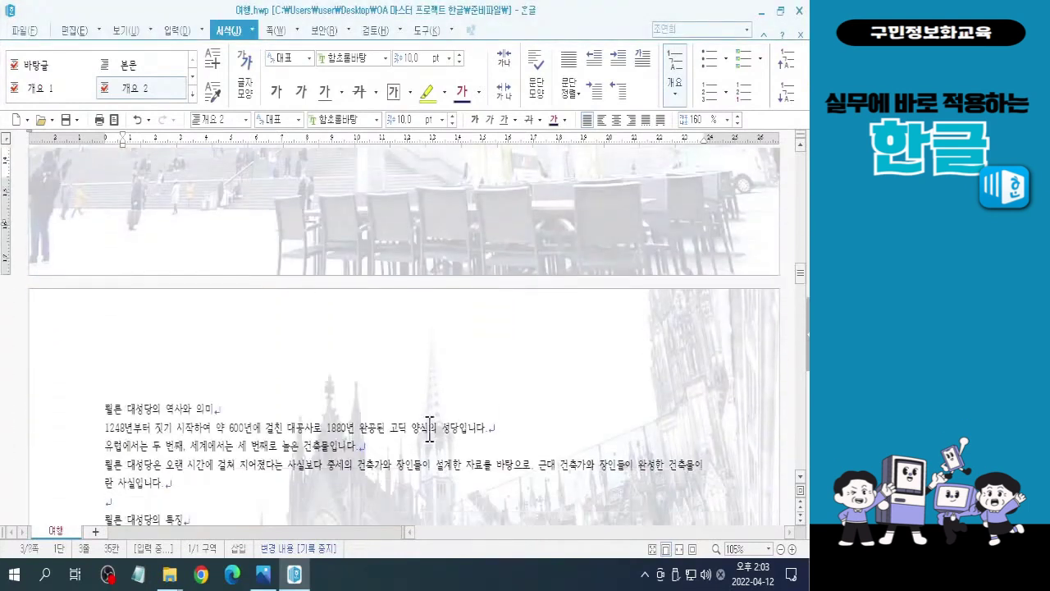
pyautogui.click(360, 431)
pyautogui.scroll(-5, 360, 428)
pyautogui.scroll(2, 369, 452)
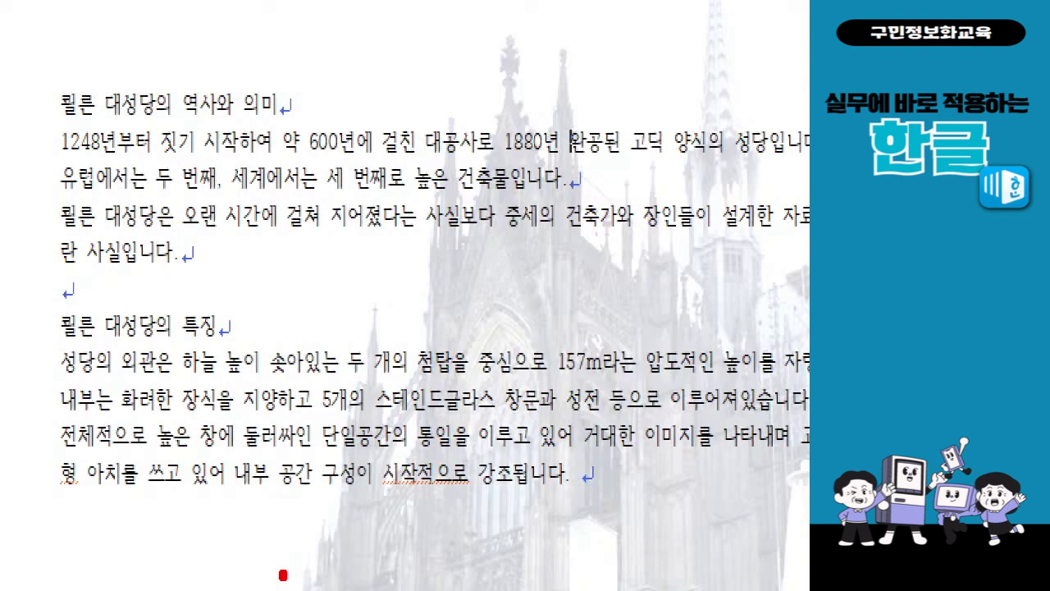
pyautogui.moveTo(37, 50)
pyautogui.mouseDown()
pyautogui.moveTo(558, 439)
pyautogui.moveTo(698, 529)
pyautogui.mouseUp()
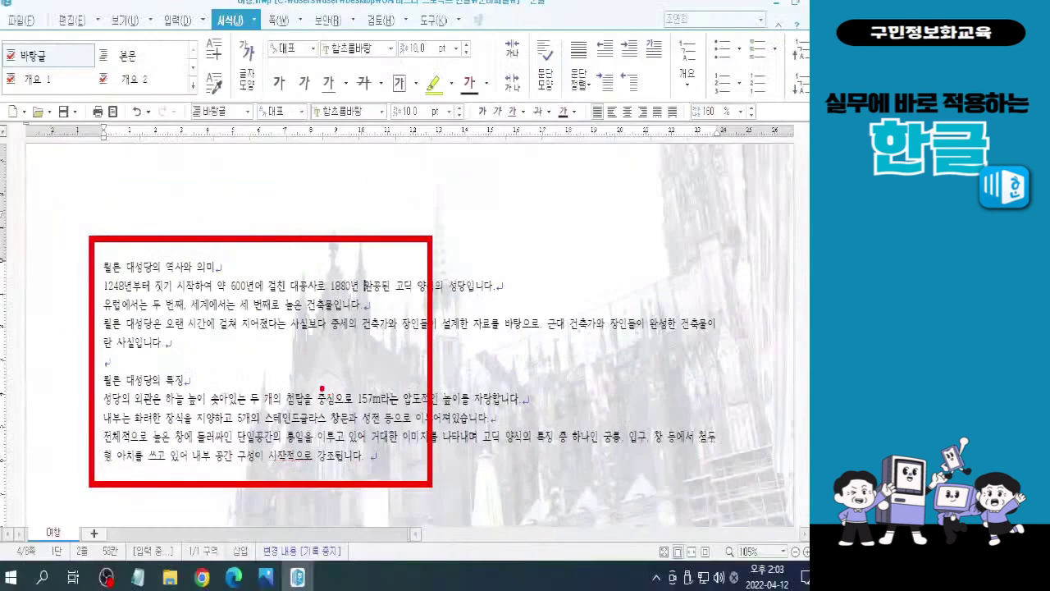
pyautogui.moveTo(104, 266)
pyautogui.mouseDown()
pyautogui.moveTo(404, 418)
pyautogui.moveTo(445, 468)
pyautogui.mouseUp()
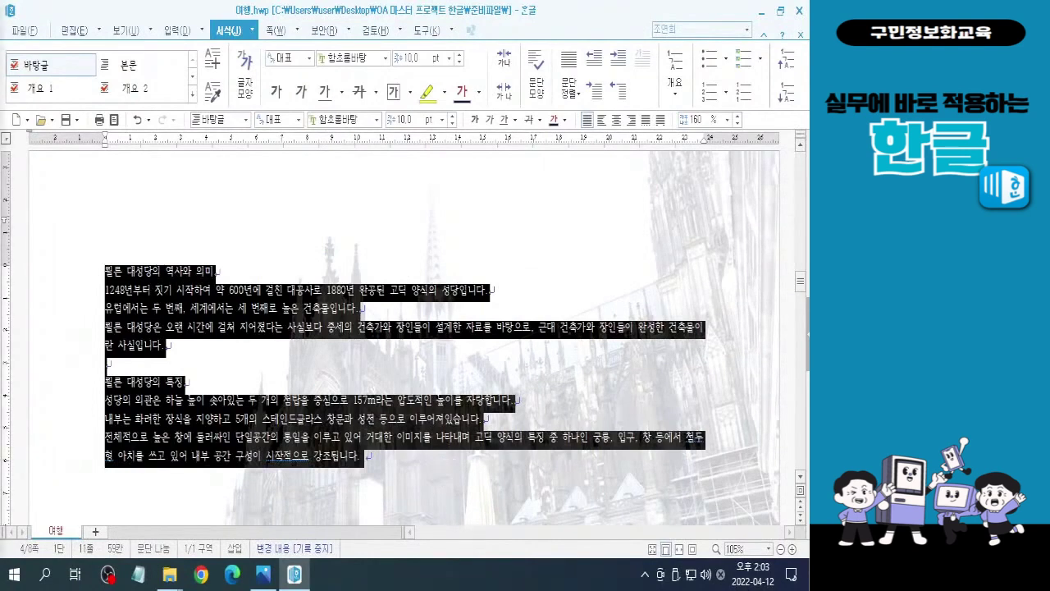
pyautogui.hotkey('alt', 'l')
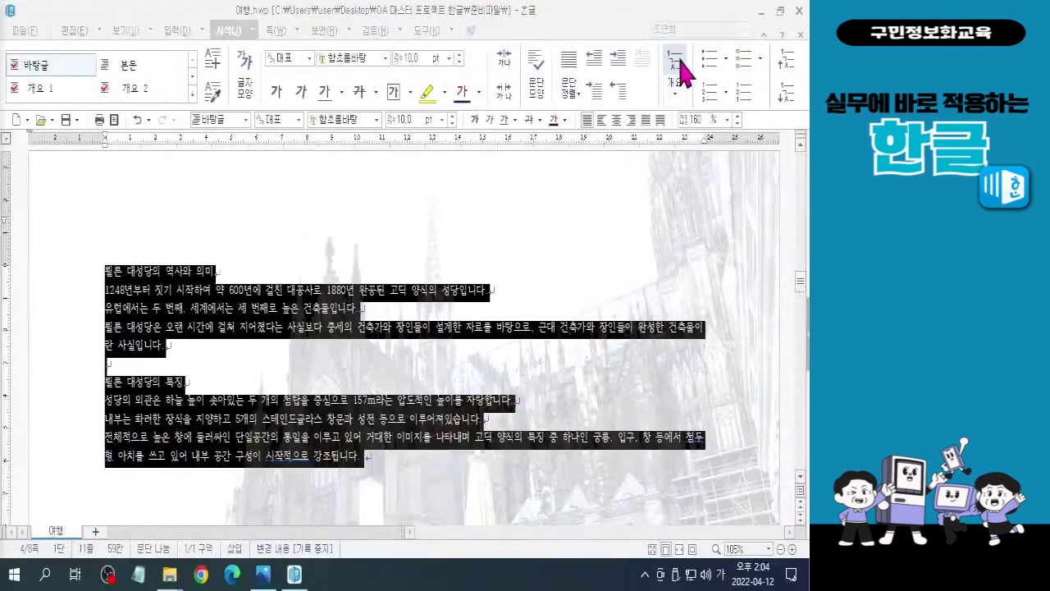
pyautogui.click(680, 62)
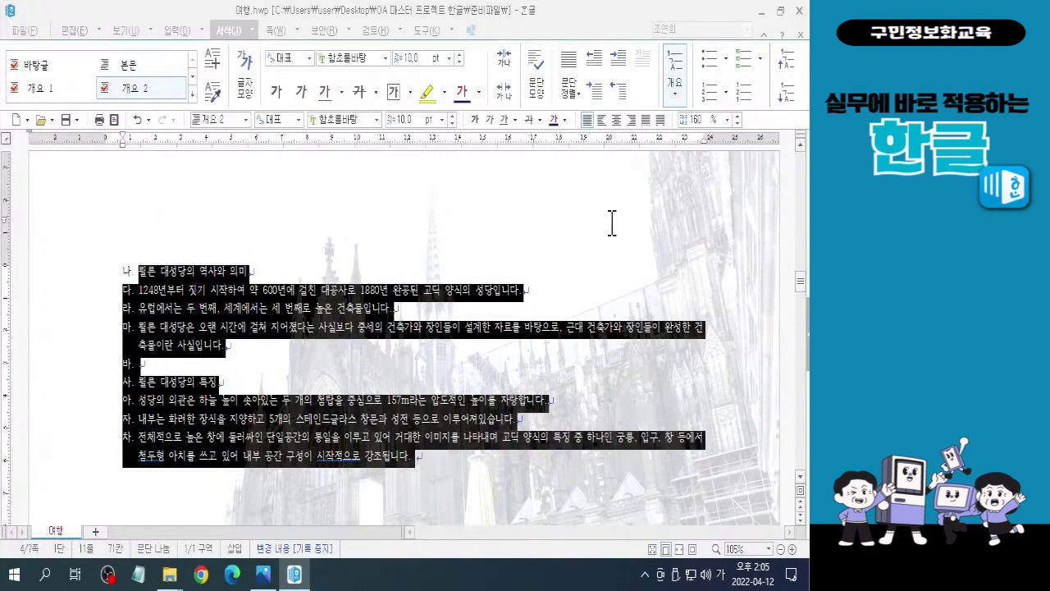
pyautogui.click(623, 262)
pyautogui.press('ctrl')
pyautogui.press('ctrl')
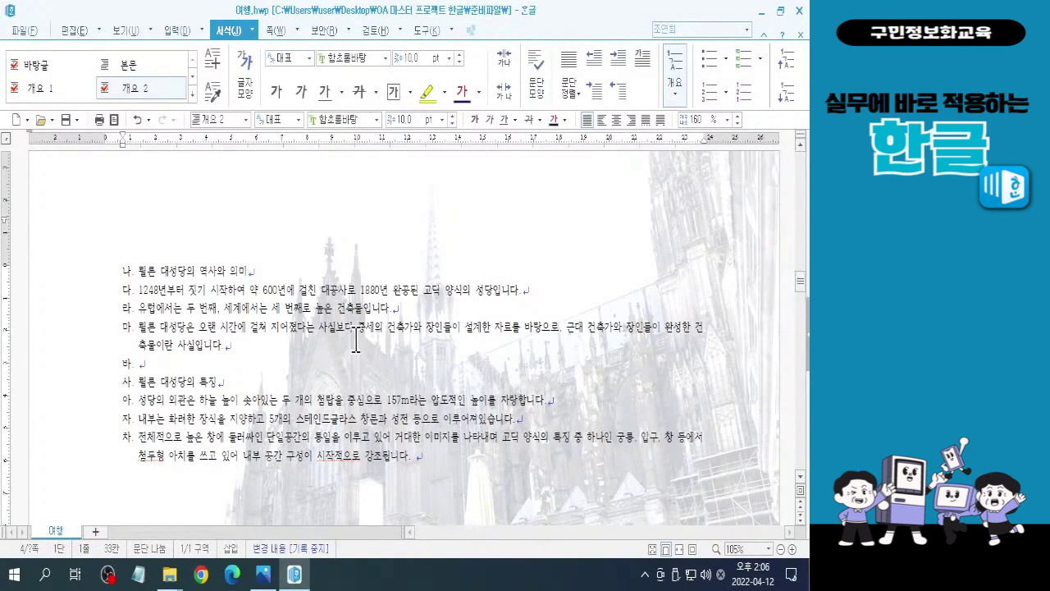
pyautogui.click(213, 316)
pyautogui.moveTo(804, 284)
pyautogui.mouseDown()
pyautogui.moveTo(804, 237)
pyautogui.moveTo(805, 283)
pyautogui.mouseUp()
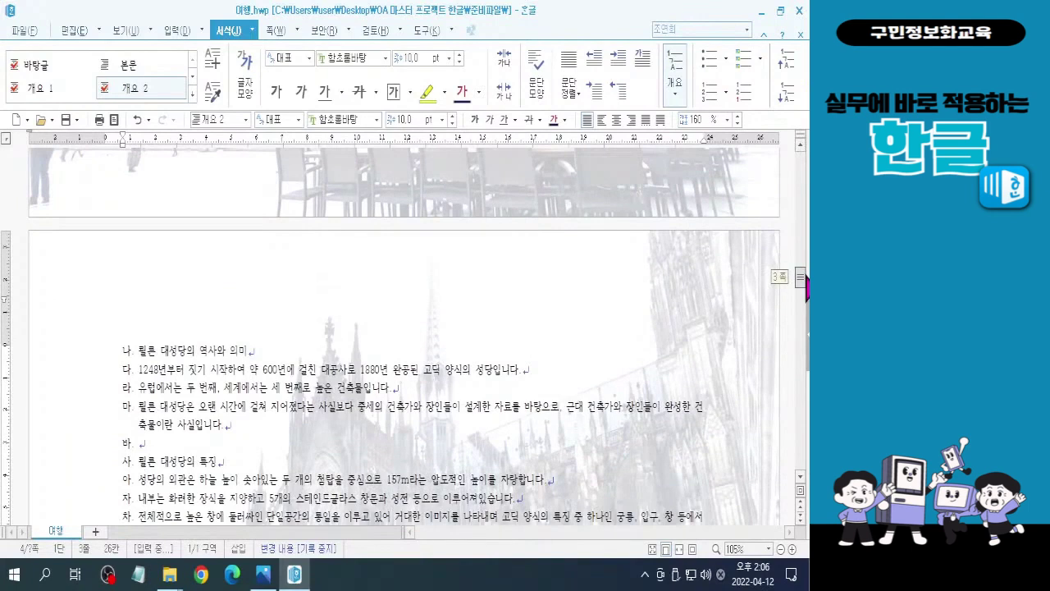
pyautogui.moveTo(806, 287)
pyautogui.mouseDown()
pyautogui.moveTo(808, 217)
pyautogui.moveTo(808, 332)
pyautogui.moveTo(802, 277)
pyautogui.moveTo(802, 292)
pyautogui.mouseUp()
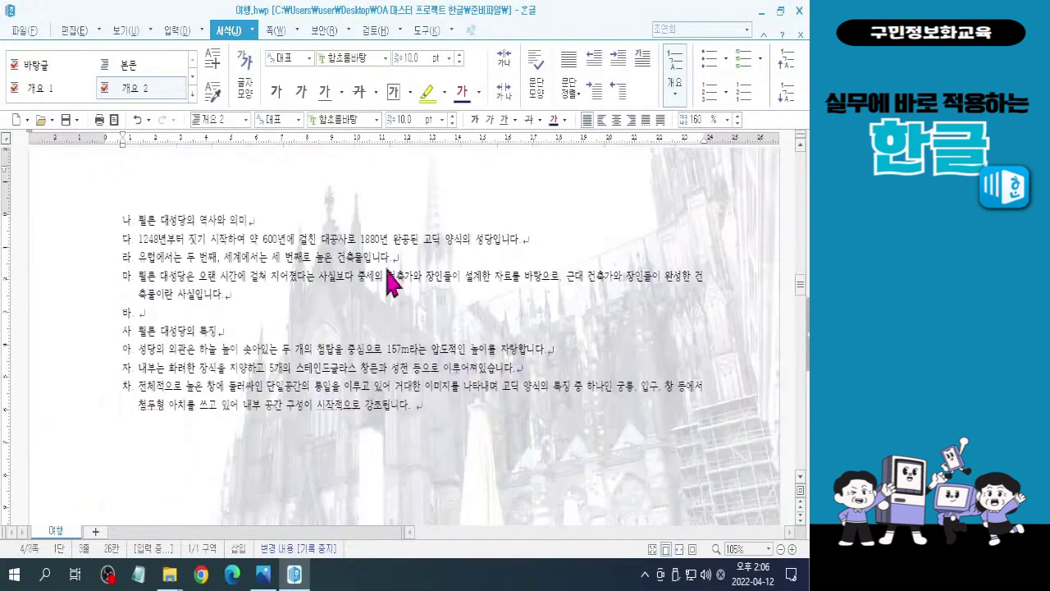
# - Demote the three paragraphs under 쾰른 대성당의 역사와 의미, from 1248년부터 to 축물이란 사실입니다, one outline level to 개요 3
pyautogui.click(267, 278)
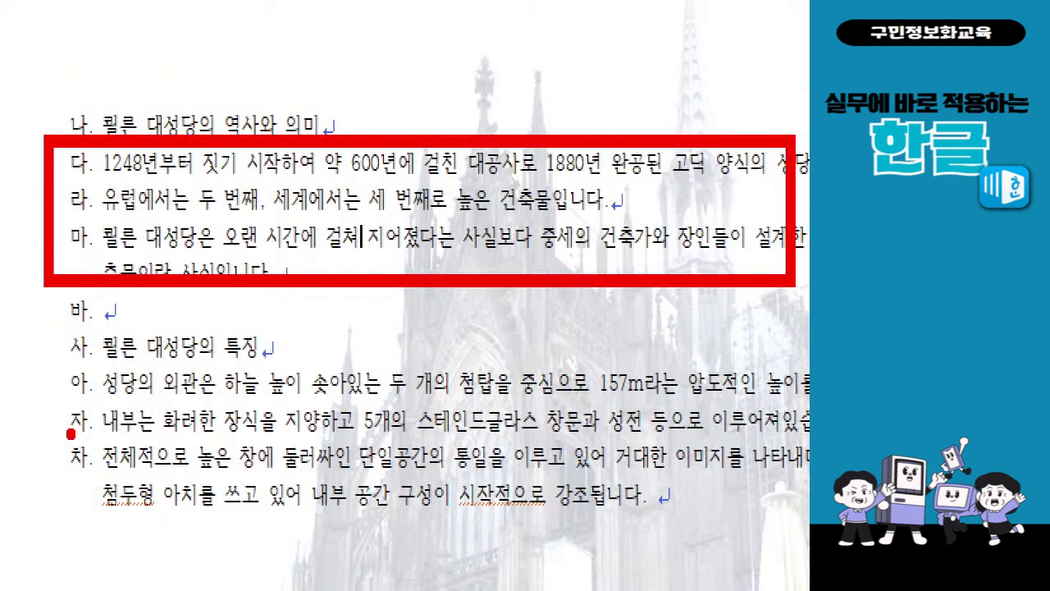
pyautogui.moveTo(283, 312)
pyautogui.mouseDown()
pyautogui.moveTo(326, 312)
pyautogui.moveTo(332, 370)
pyautogui.moveTo(305, 435)
pyautogui.mouseUp()
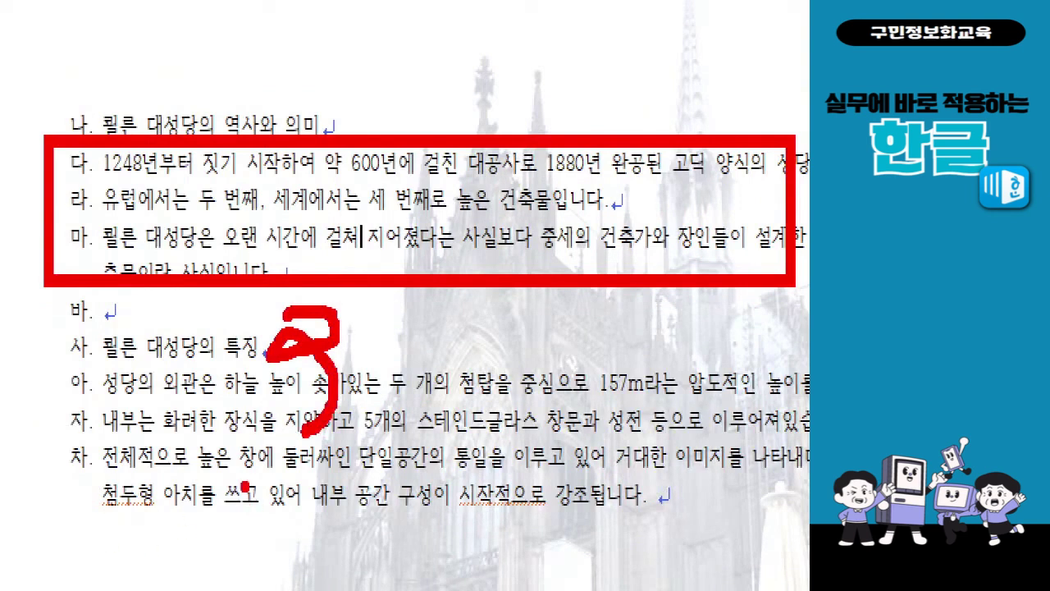
pyautogui.press('Escape')
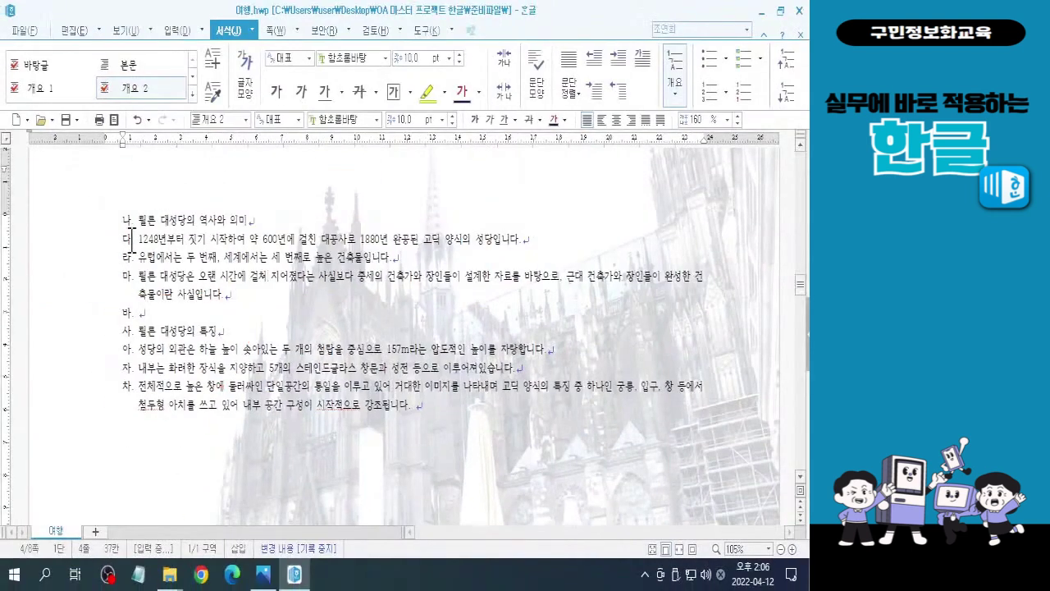
pyautogui.moveTo(135, 239); pyautogui.dragTo(247, 292)
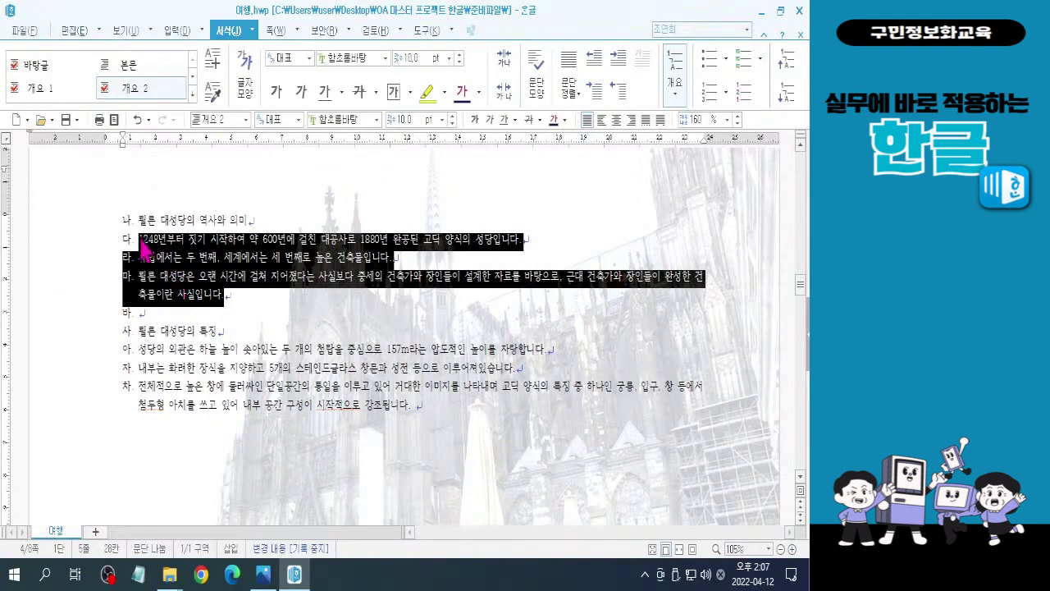
pyautogui.click(160, 239)
pyautogui.moveTo(139, 240); pyautogui.dragTo(240, 297)
pyautogui.moveTo(154, 261); pyautogui.dragTo(158, 263)
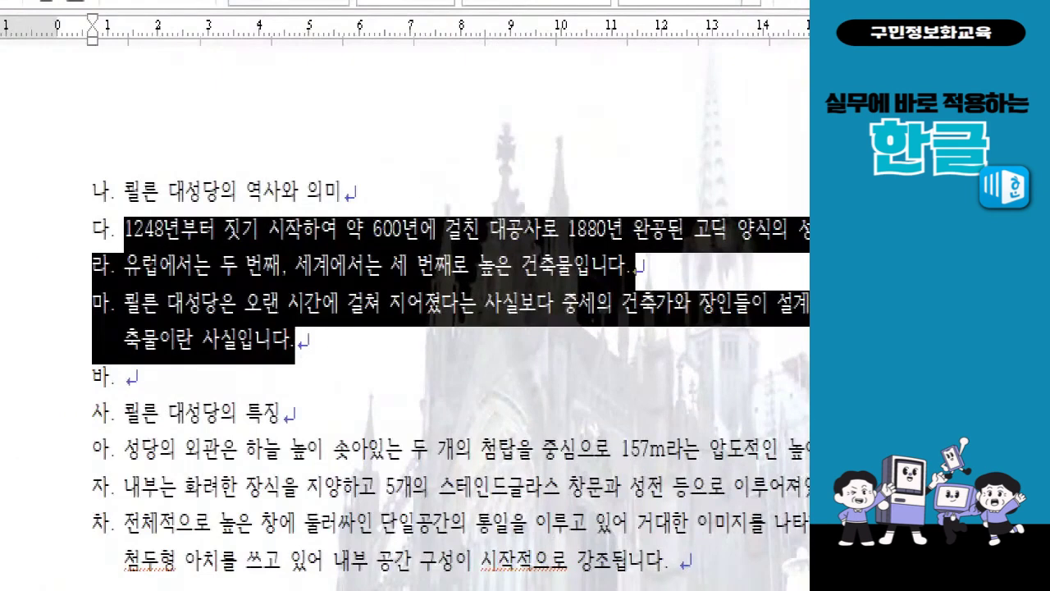
pyautogui.click(153, 250)
pyautogui.moveTo(117, 207); pyautogui.dragTo(112, 241)
pyautogui.moveTo(309, 333)
pyautogui.mouseDown()
pyautogui.moveTo(307, 370)
pyautogui.moveTo(277, 369)
pyautogui.mouseUp()
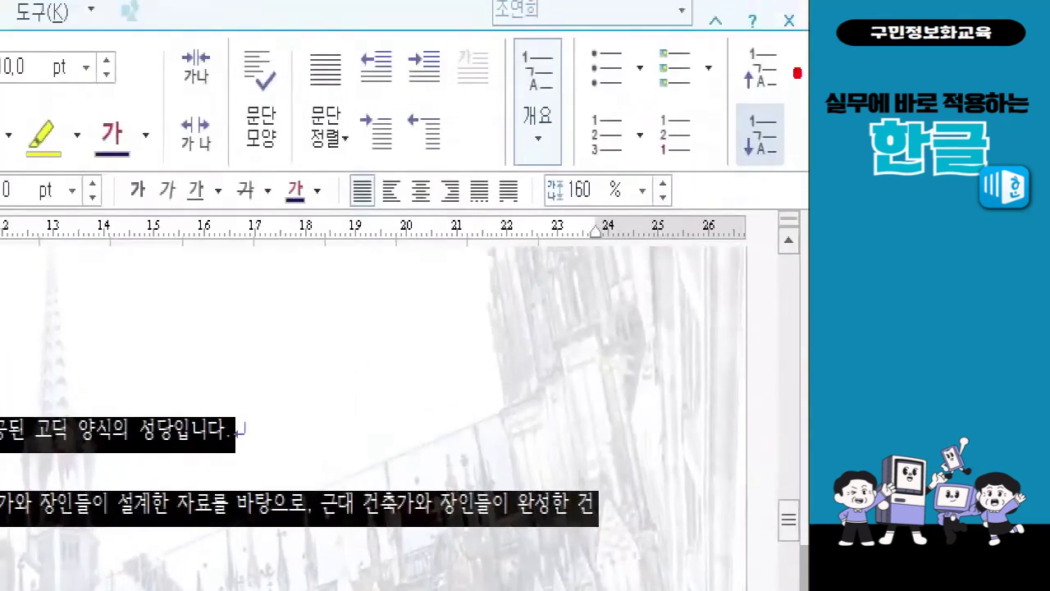
pyautogui.moveTo(727, 95); pyautogui.dragTo(796, 180)
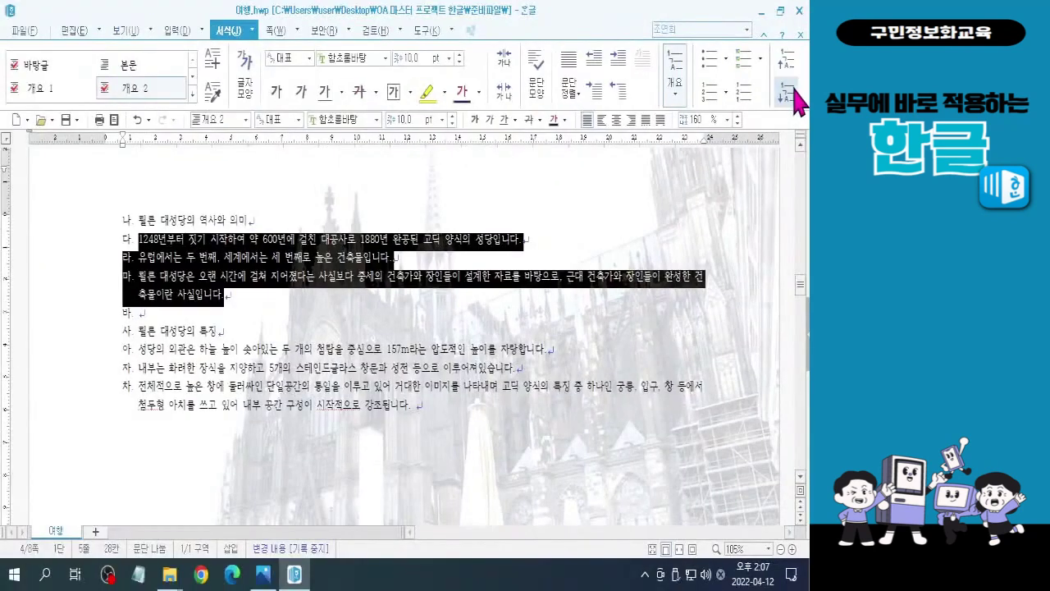
pyautogui.click(773, 136)
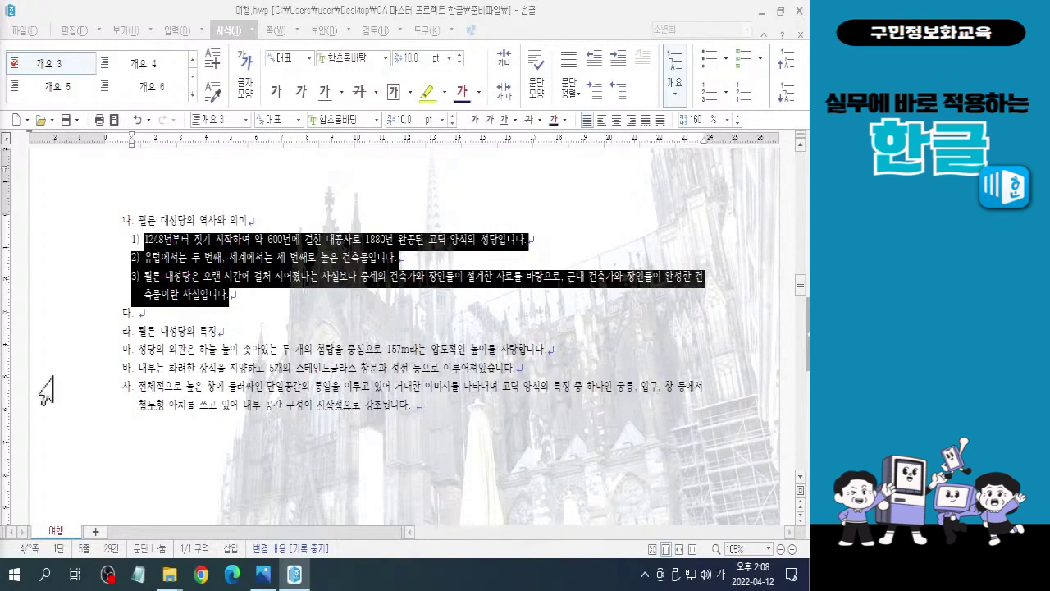
# - Remove the outline numbering from the empty line above 쾰른 대성당의 특징
pyautogui.click(148, 309)
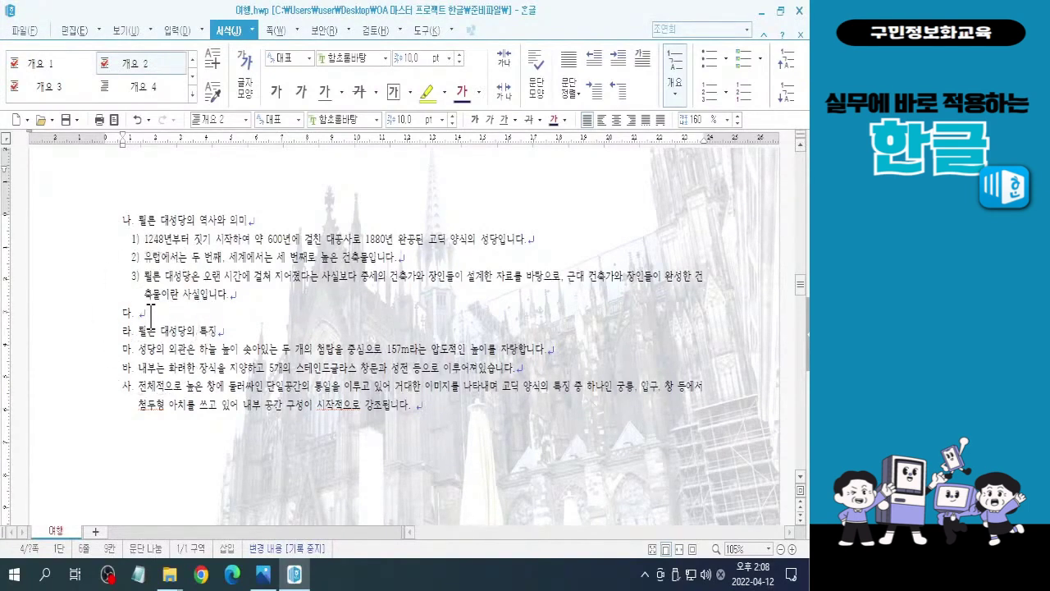
pyautogui.click(150, 311)
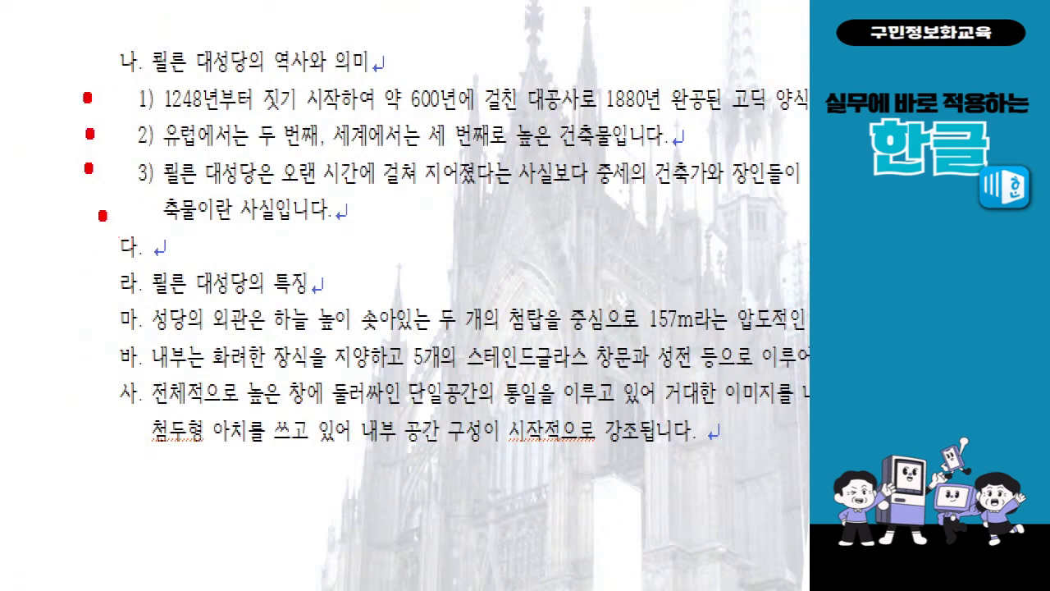
pyautogui.moveTo(101, 209)
pyautogui.mouseDown()
pyautogui.moveTo(151, 395)
pyautogui.moveTo(151, 438)
pyautogui.mouseUp()
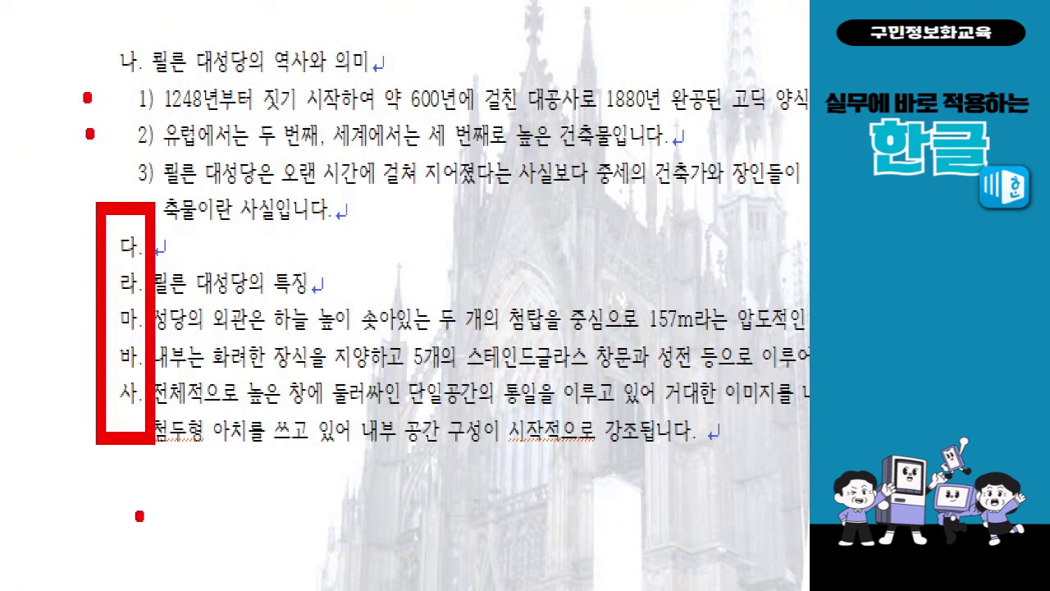
pyautogui.press('Escape')
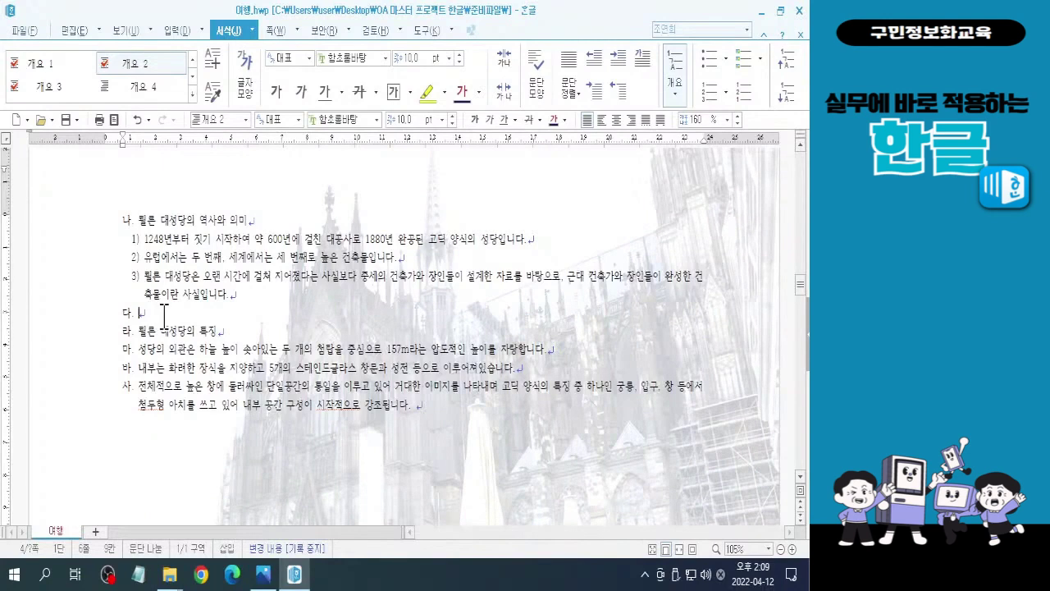
pyautogui.press('ctrl')
pyautogui.press('ctrl')
pyautogui.press('ctrl')
pyautogui.press('ctrl')
pyautogui.press('ctrl')
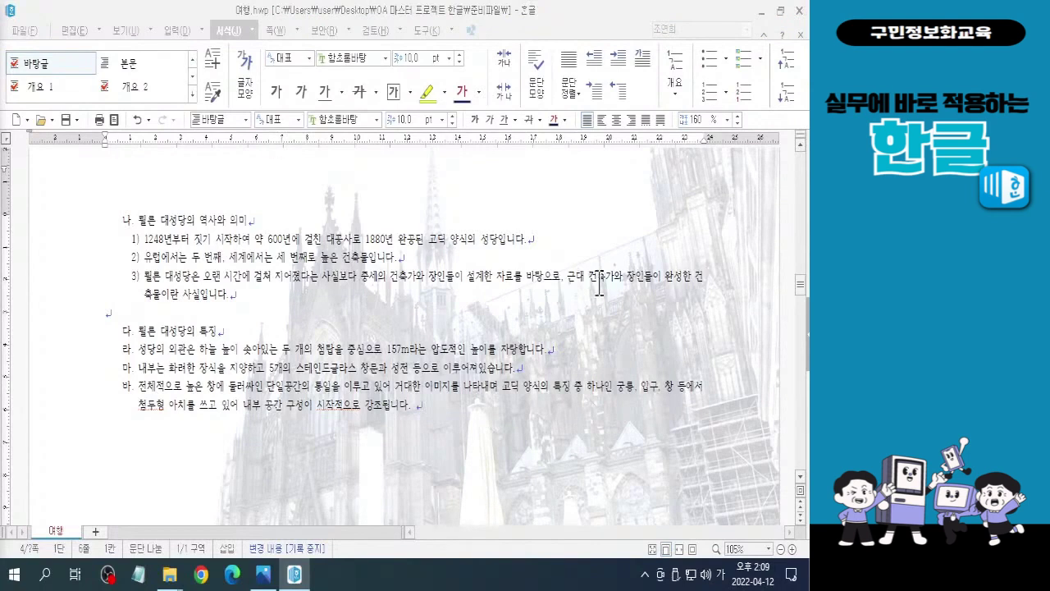
# - Demote the three paragraphs under 쾰른 대성당의 특징 one outline level to 개요 3
pyautogui.click(240, 343)
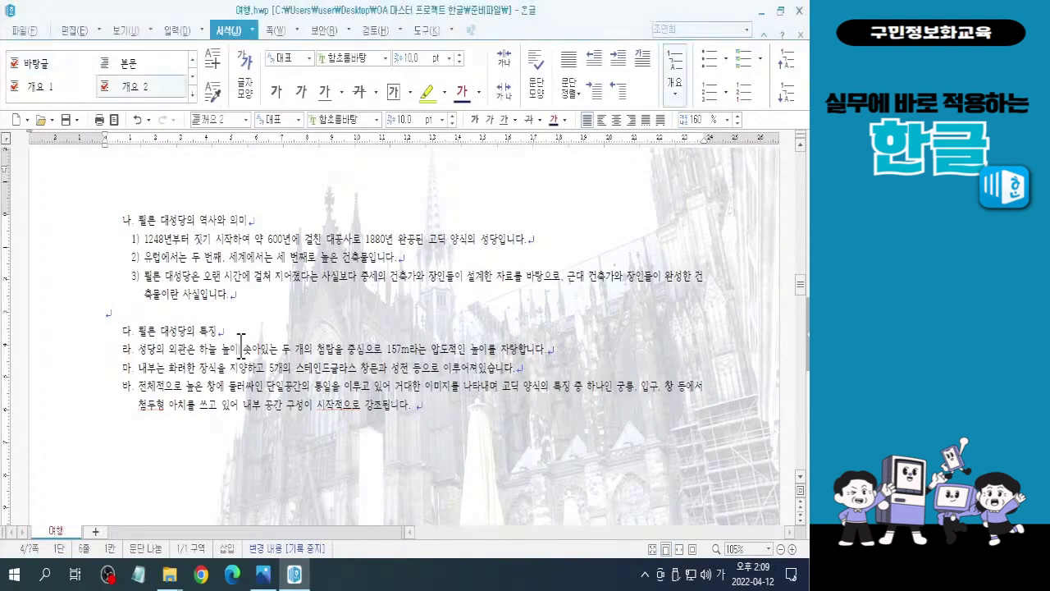
pyautogui.click(139, 330)
pyautogui.press('End')
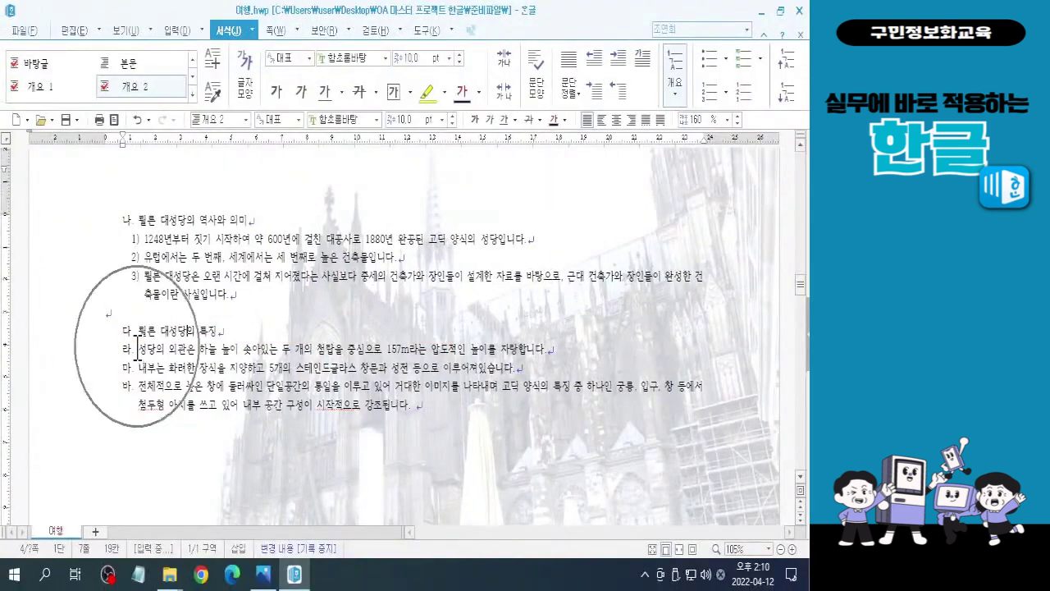
pyautogui.click(137, 341)
pyautogui.moveTo(137, 351); pyautogui.dragTo(383, 429)
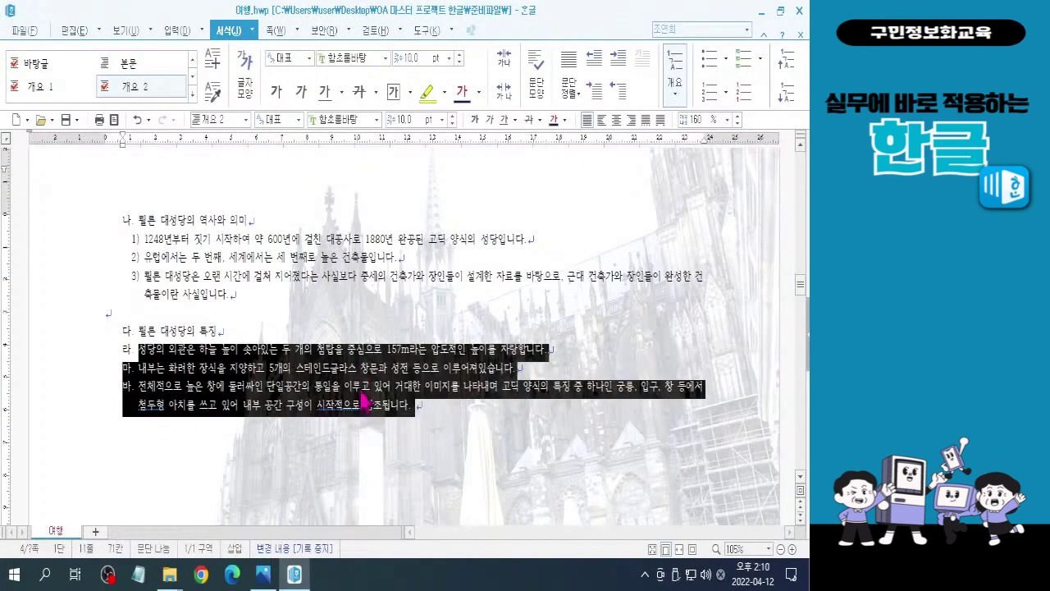
pyautogui.click(136, 353)
pyautogui.moveTo(163, 344); pyautogui.dragTo(396, 441)
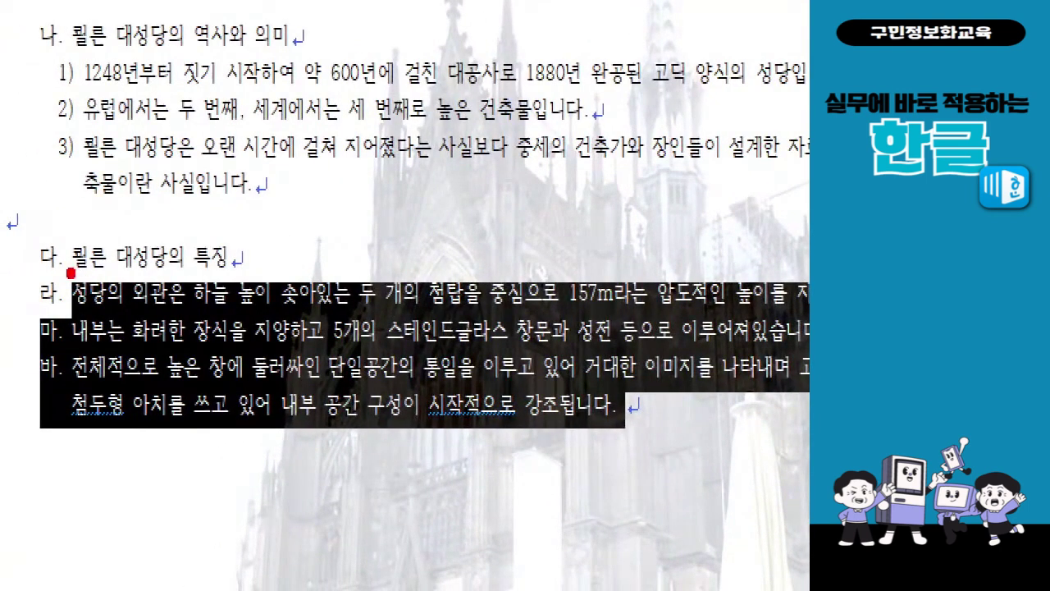
pyautogui.moveTo(70, 273); pyautogui.dragTo(65, 308)
pyautogui.moveTo(628, 400)
pyautogui.mouseDown()
pyautogui.moveTo(630, 433)
pyautogui.moveTo(594, 431)
pyautogui.mouseUp()
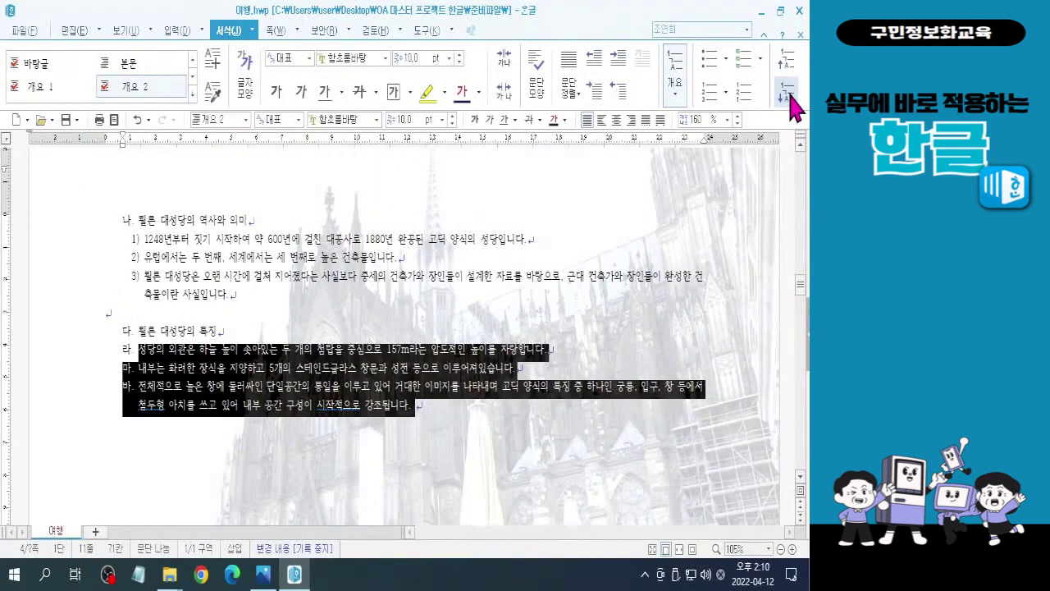
pyautogui.click(761, 114)
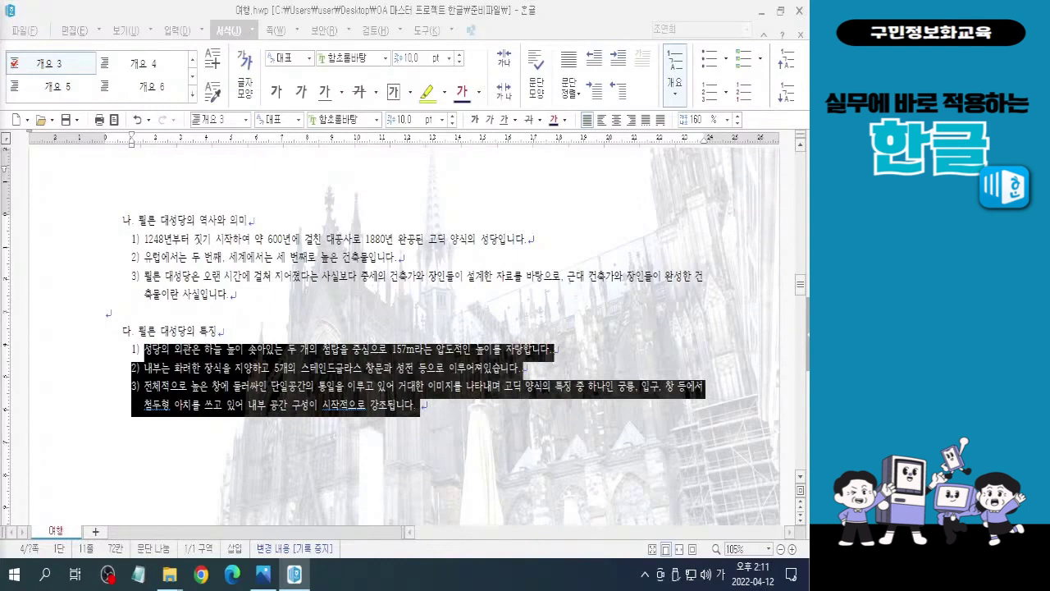
pyautogui.click(470, 403)
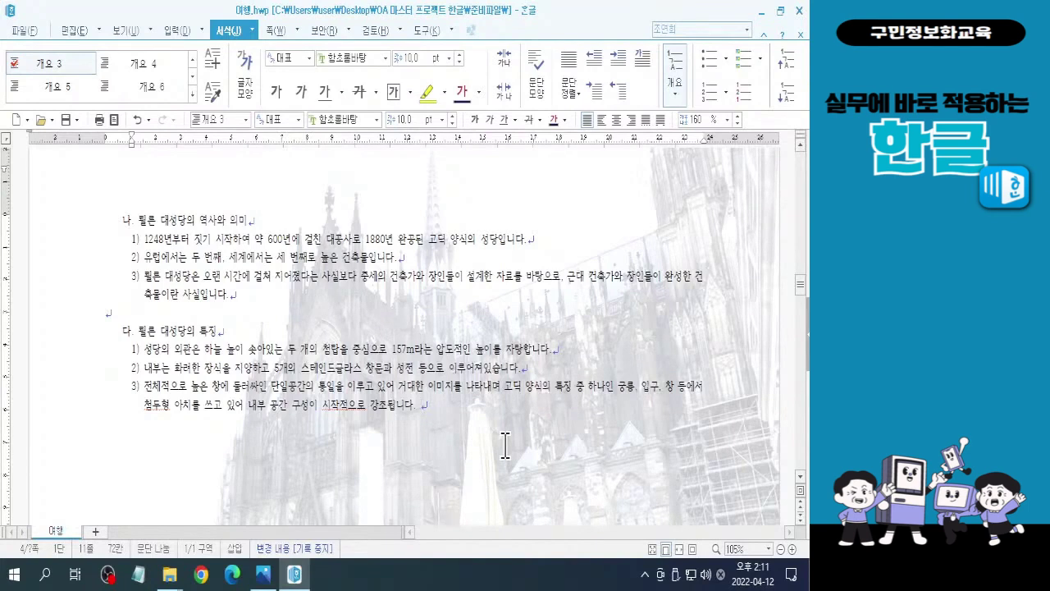
# - Apply outline numbering to the page 5 text from 쾰른 주변 여행하기 through the paragraph describing 로마 게르만 박물관
pyautogui.scroll(-15, 522, 455)
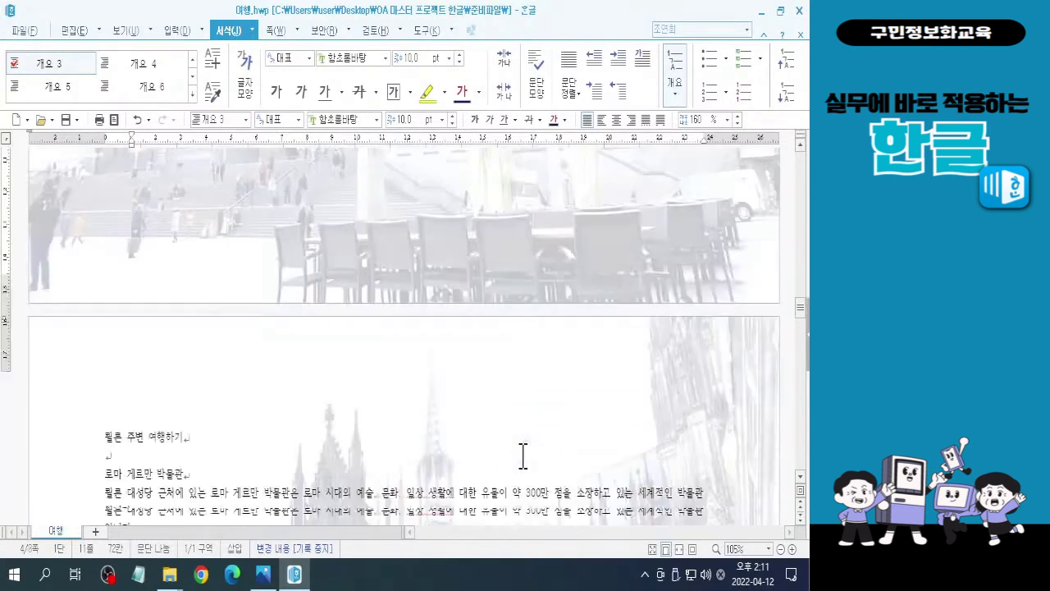
pyautogui.click(565, 335)
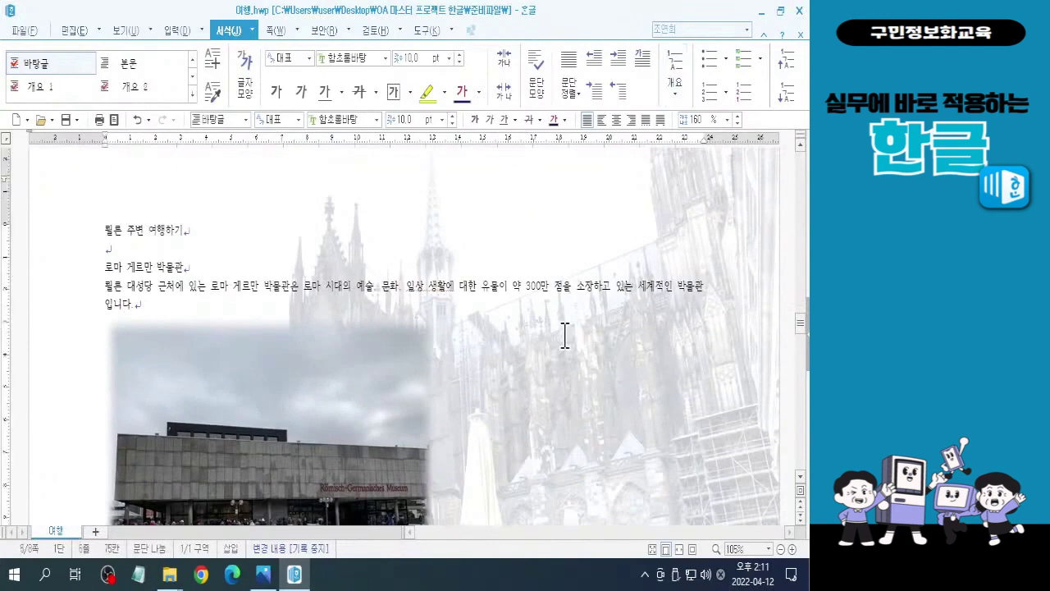
pyautogui.scroll(-3, 492, 352)
pyautogui.moveTo(800, 331); pyautogui.dragTo(800, 327)
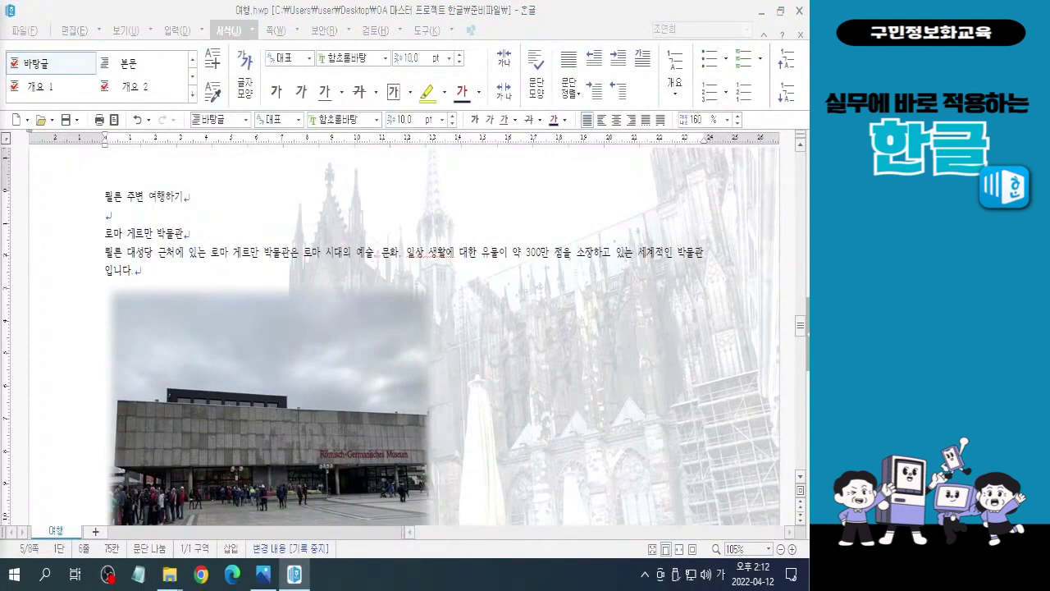
pyautogui.click(188, 225)
pyautogui.moveTo(107, 197); pyautogui.dragTo(201, 274)
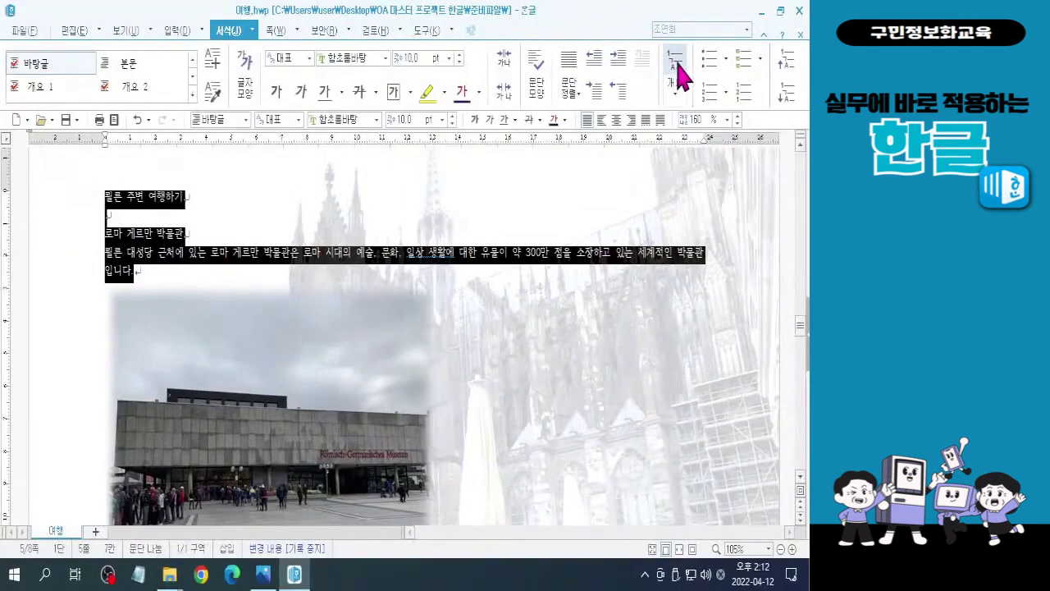
pyautogui.click(606, 138)
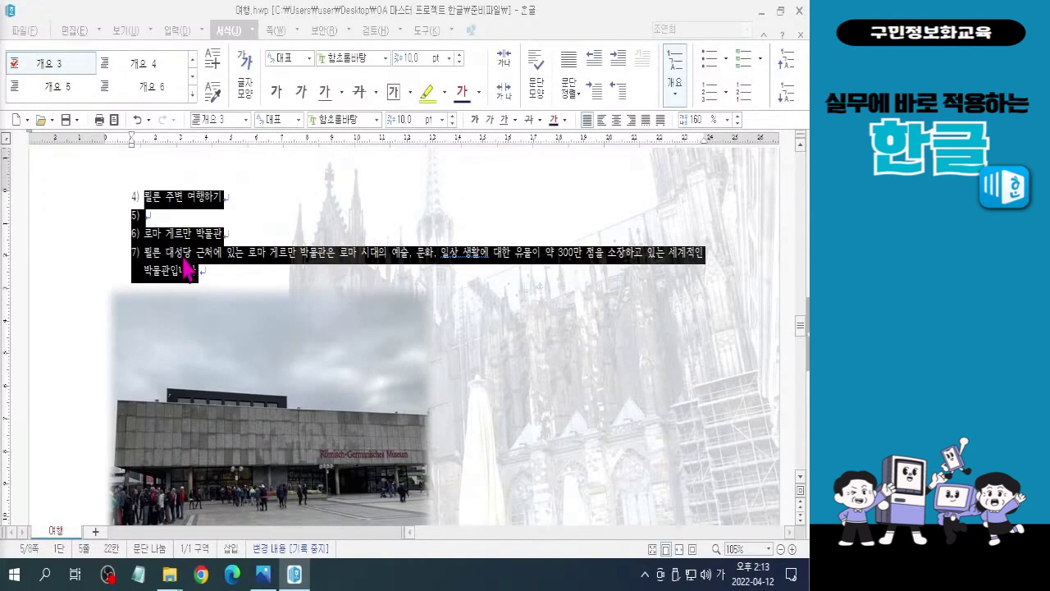
# - Place the cursor in the 쾰른 주변 여행하기 line on page 5 and check that heading's number and level in the 목차
pyautogui.click(256, 204)
pyautogui.click(157, 201)
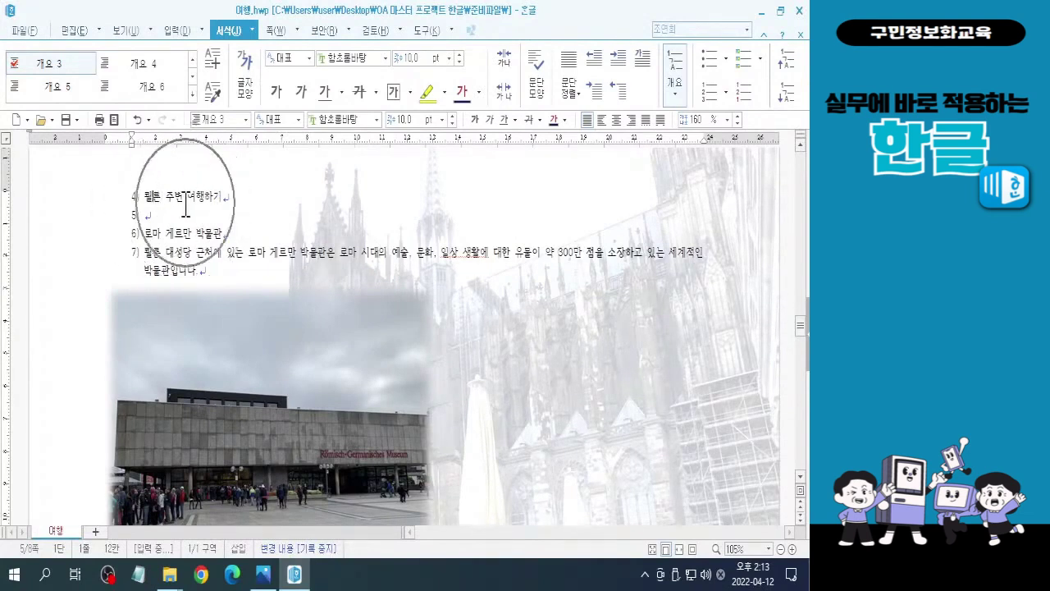
pyautogui.click(217, 197)
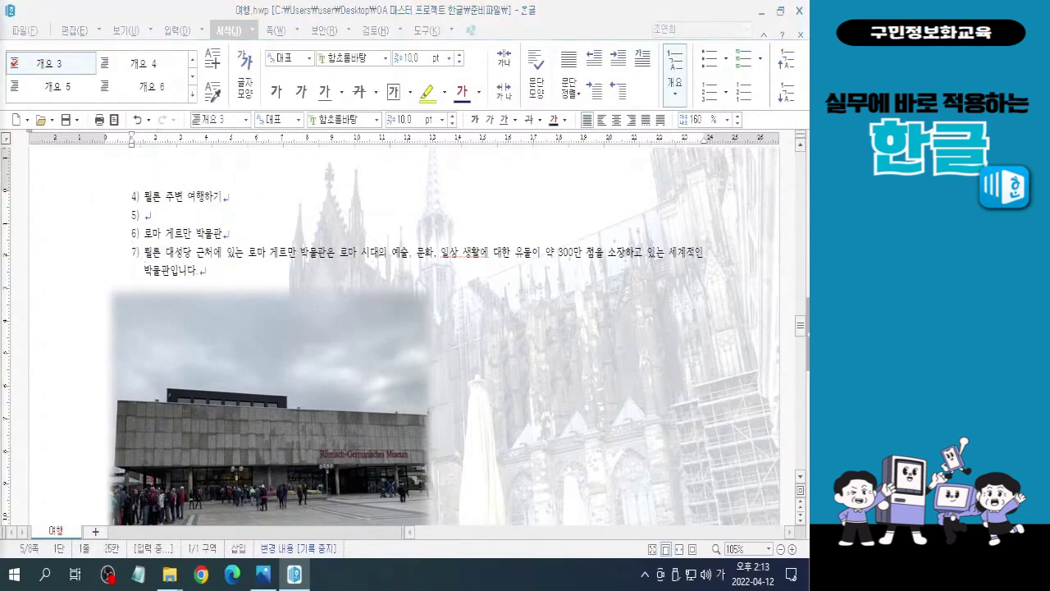
pyautogui.click(180, 197)
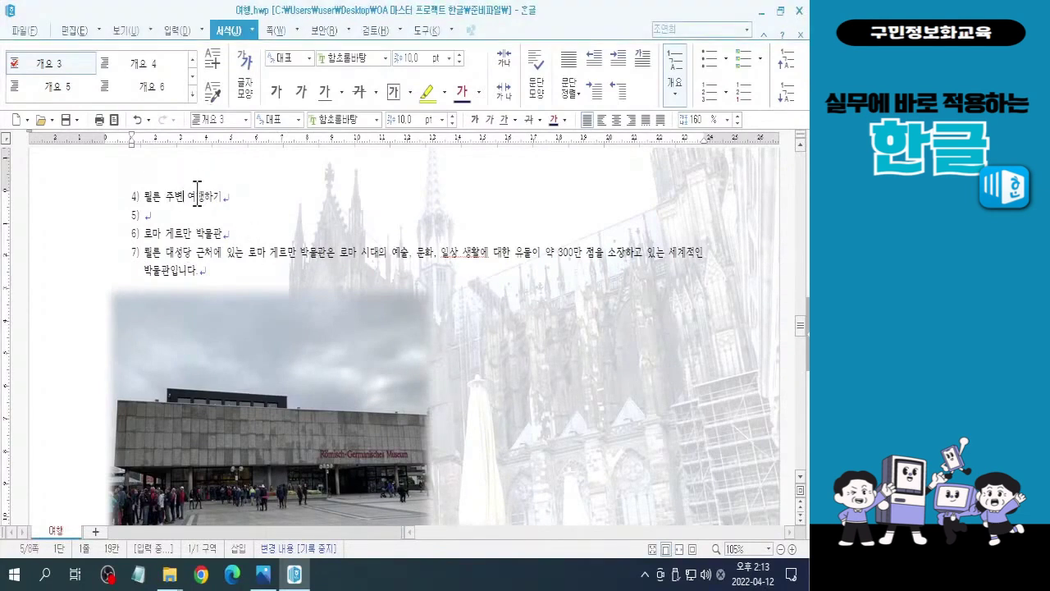
pyautogui.moveTo(802, 328); pyautogui.dragTo(806, 232)
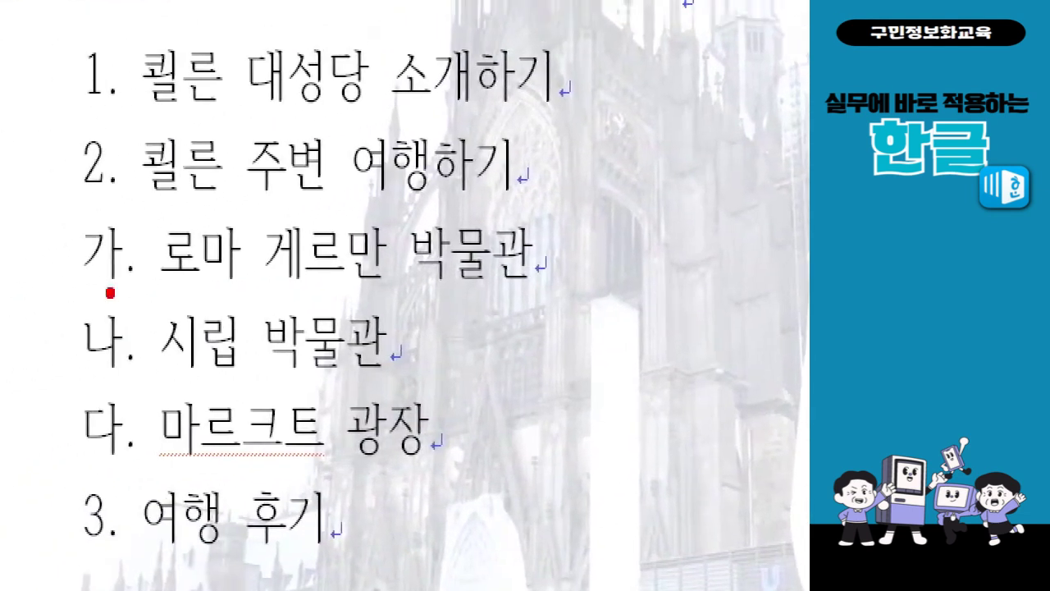
pyautogui.moveTo(78, 117); pyautogui.dragTo(558, 117)
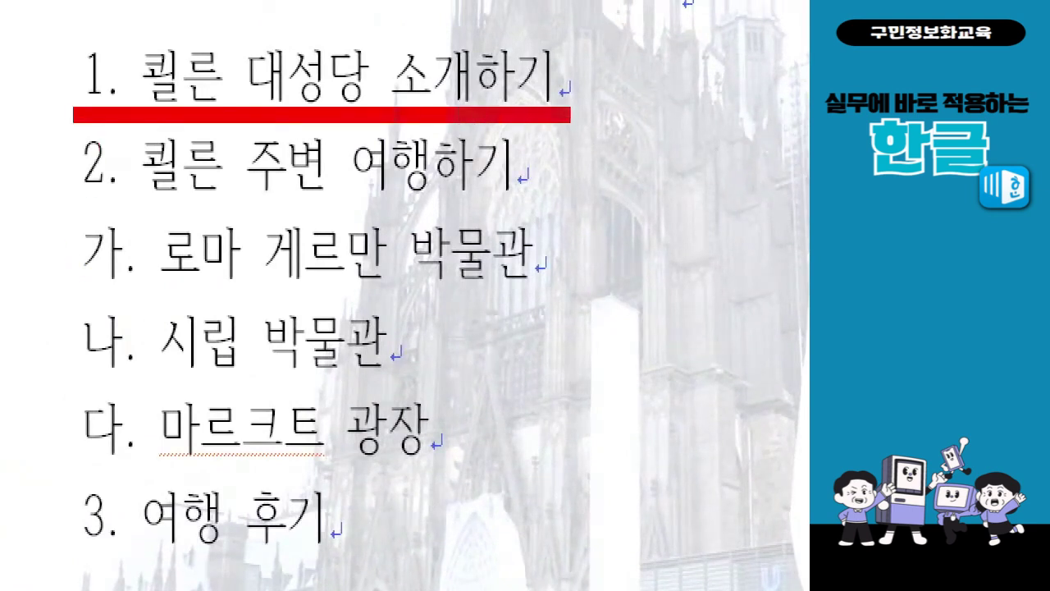
pyautogui.moveTo(64, 205); pyautogui.dragTo(550, 205)
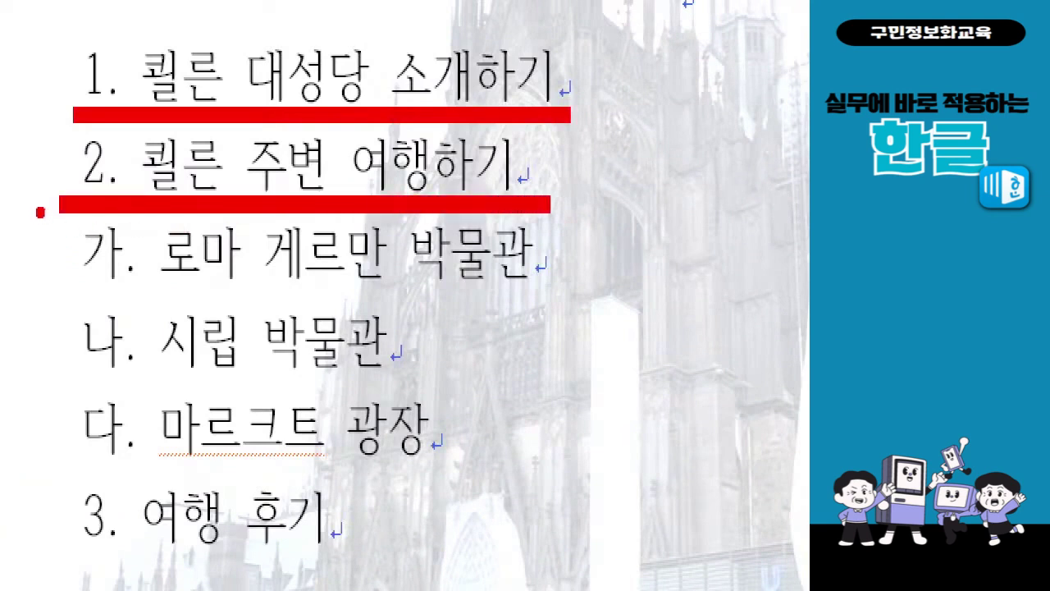
pyautogui.moveTo(110, 195)
pyautogui.mouseDown()
pyautogui.moveTo(64, 140)
pyautogui.moveTo(121, 149)
pyautogui.moveTo(116, 194)
pyautogui.mouseUp()
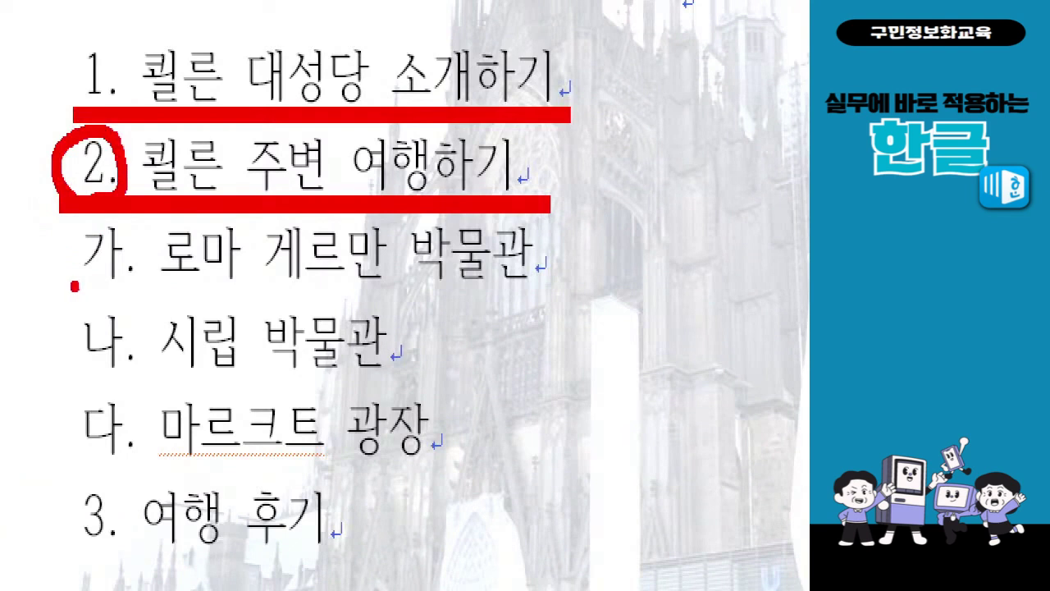
pyautogui.moveTo(30, 187); pyautogui.dragTo(19, 301)
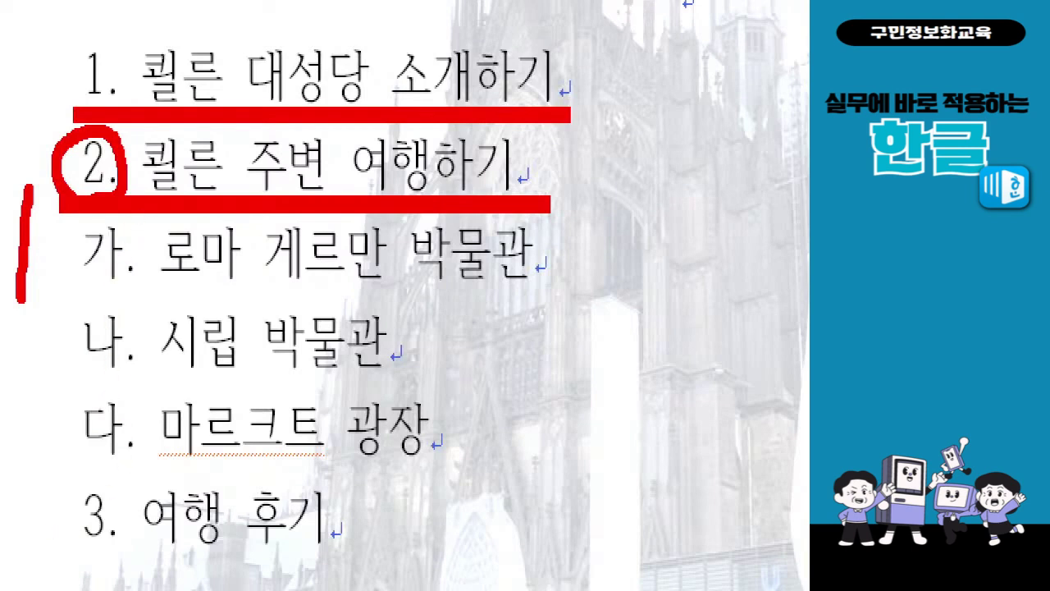
pyautogui.hotkey('ctrl', 'z')
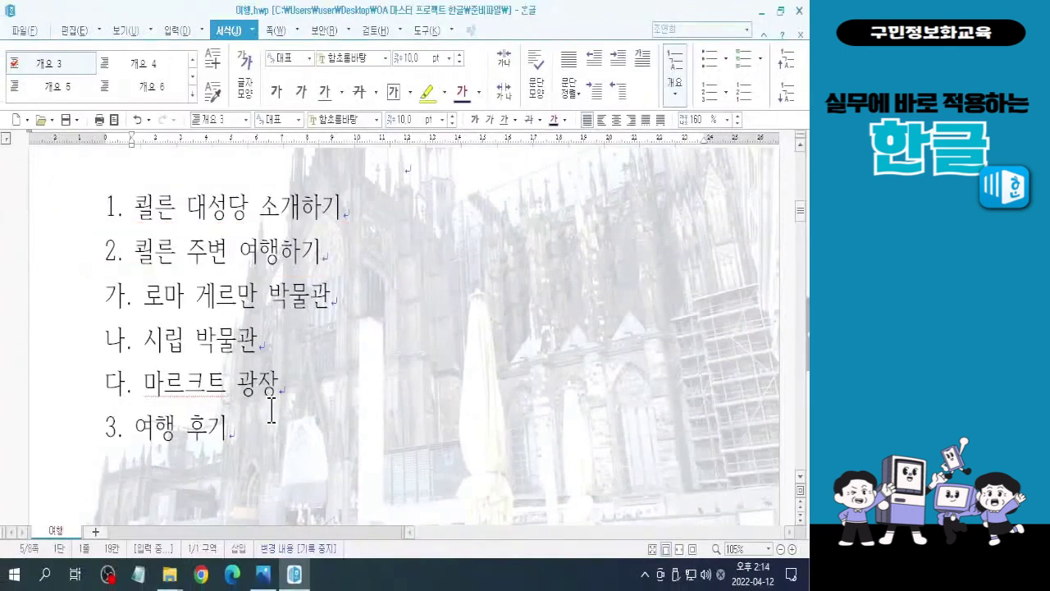
pyautogui.scroll(-10, 271, 408)
pyautogui.scroll(-15, 271, 407)
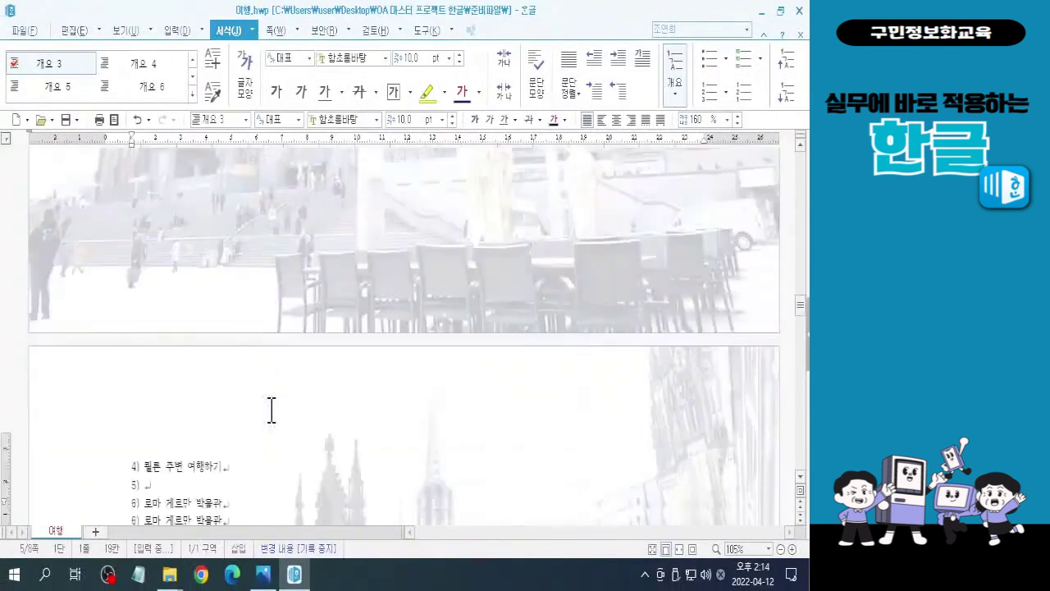
# - Promote the 쾰른 주변 여행하기 heading on page 5 two outline levels to 개요 1
pyautogui.click(187, 276)
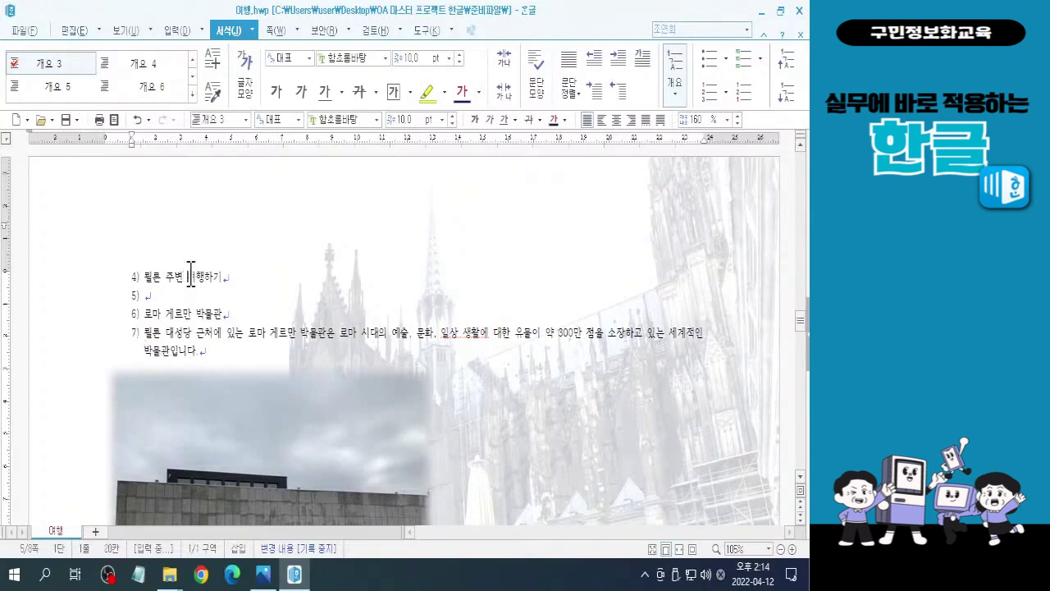
pyautogui.click(787, 64)
pyautogui.click(787, 64)
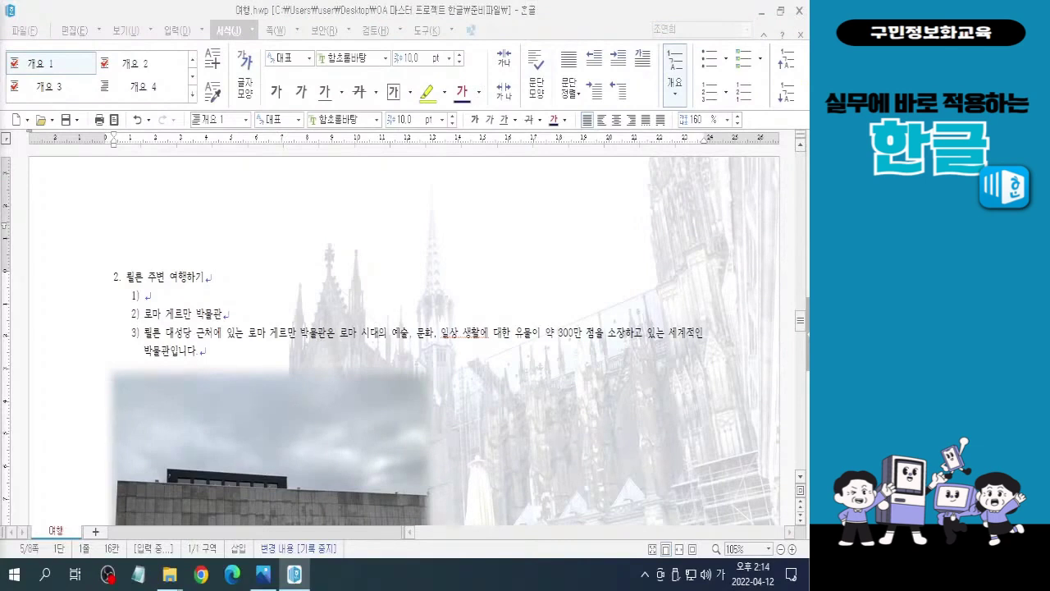
pyautogui.click(118, 281)
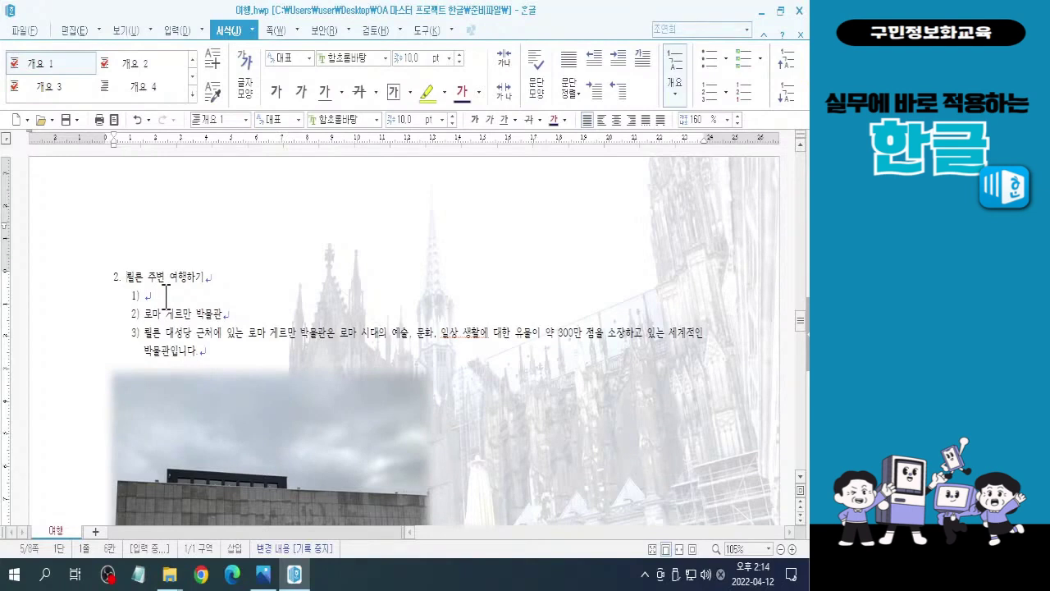
# - Remove the outline numbering from the empty line below 쾰른 주변 여행하기 by giving it the 바탕글 style
pyautogui.click(166, 295)
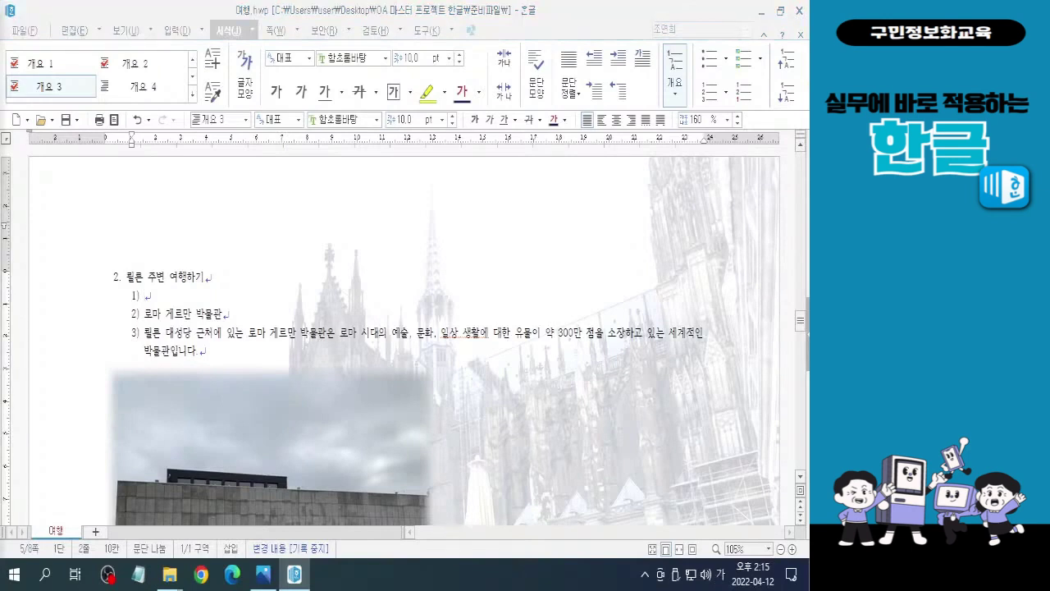
pyautogui.click(153, 297)
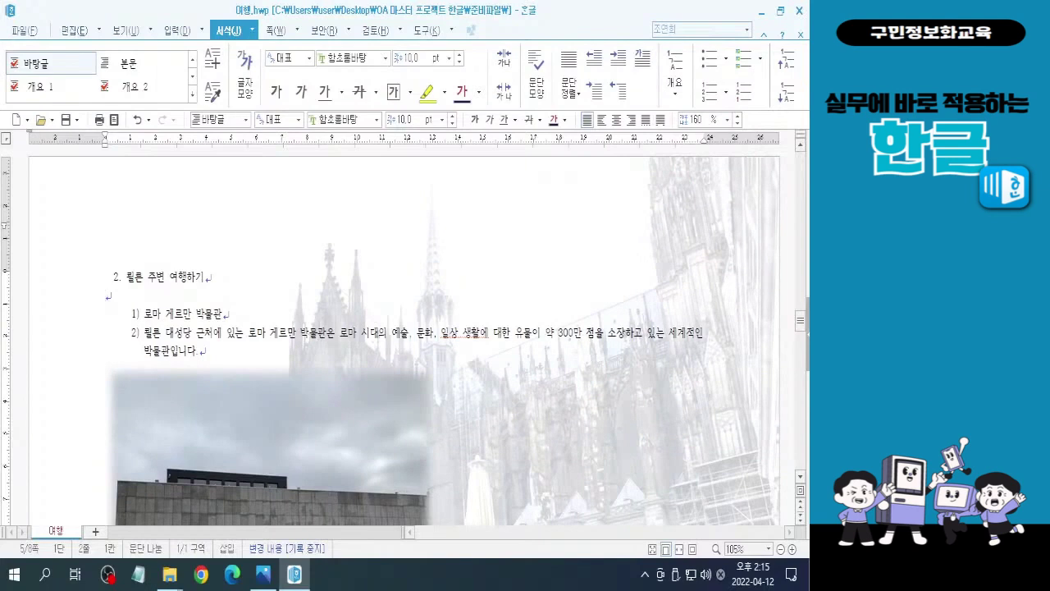
pyautogui.press('F6')
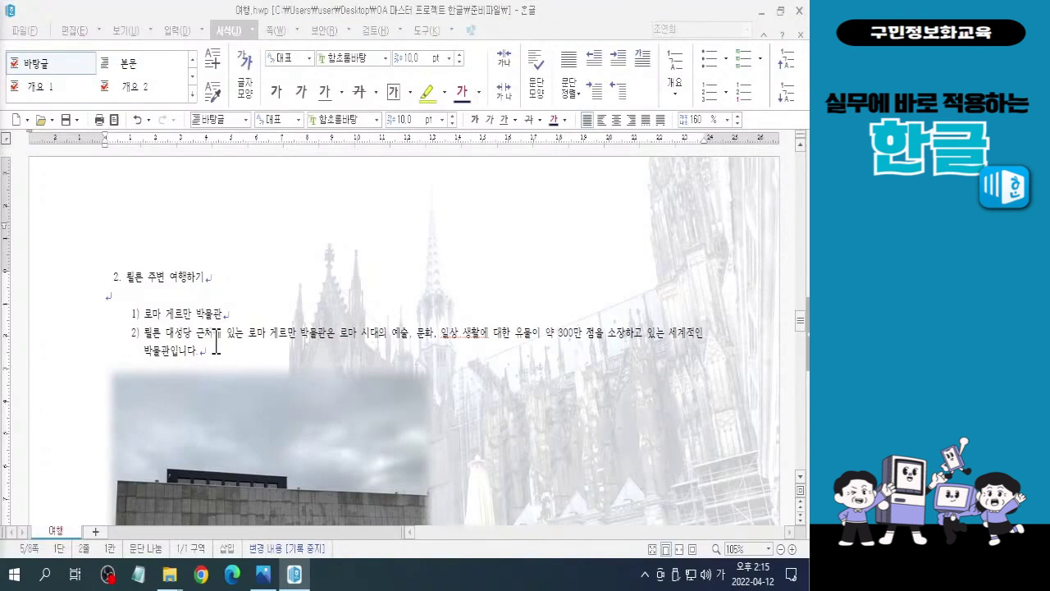
# - Promote the 로마 게르만 박물관 heading one outline level to 개요 2
pyautogui.click(167, 312)
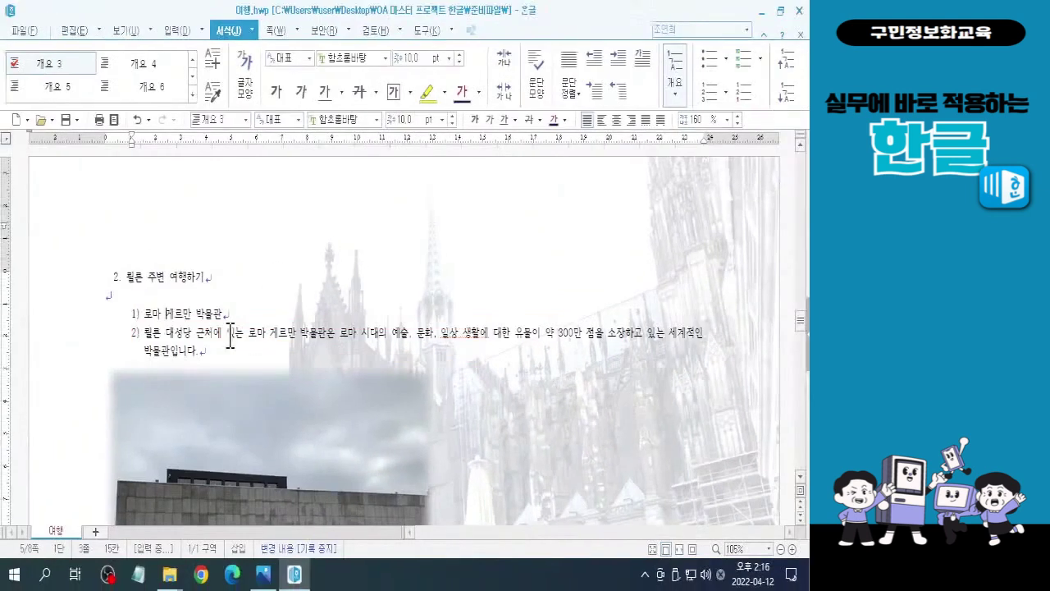
pyautogui.click(221, 312)
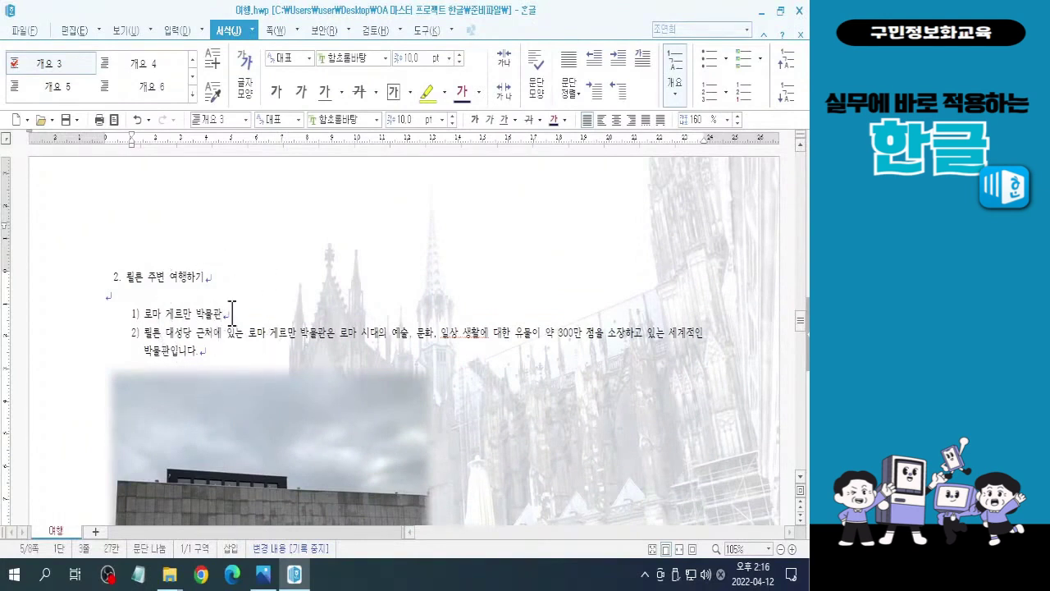
pyautogui.press('ctrl')
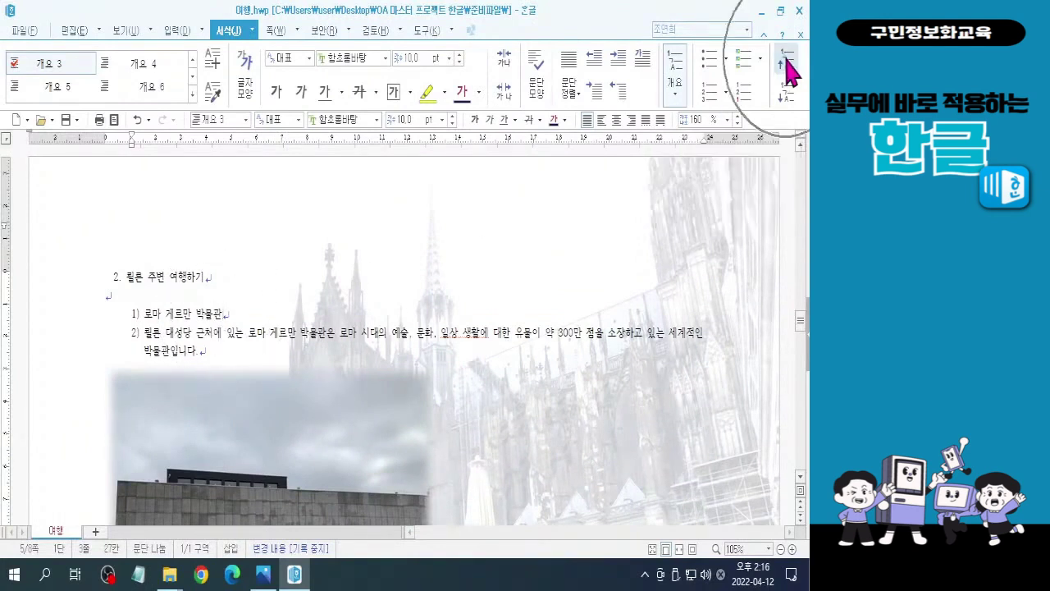
pyautogui.press('ctrl')
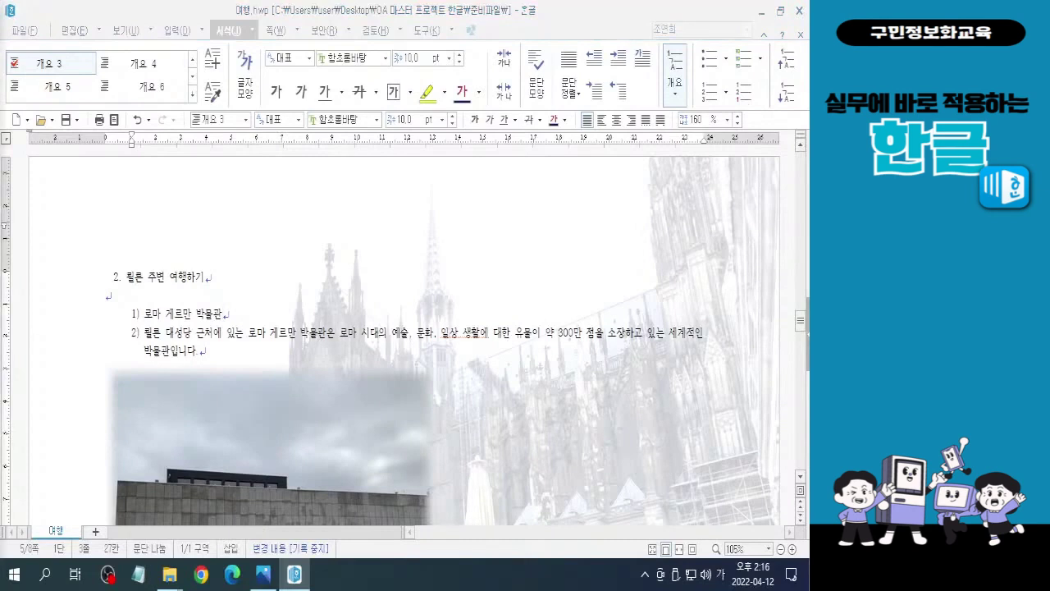
pyautogui.click(788, 74)
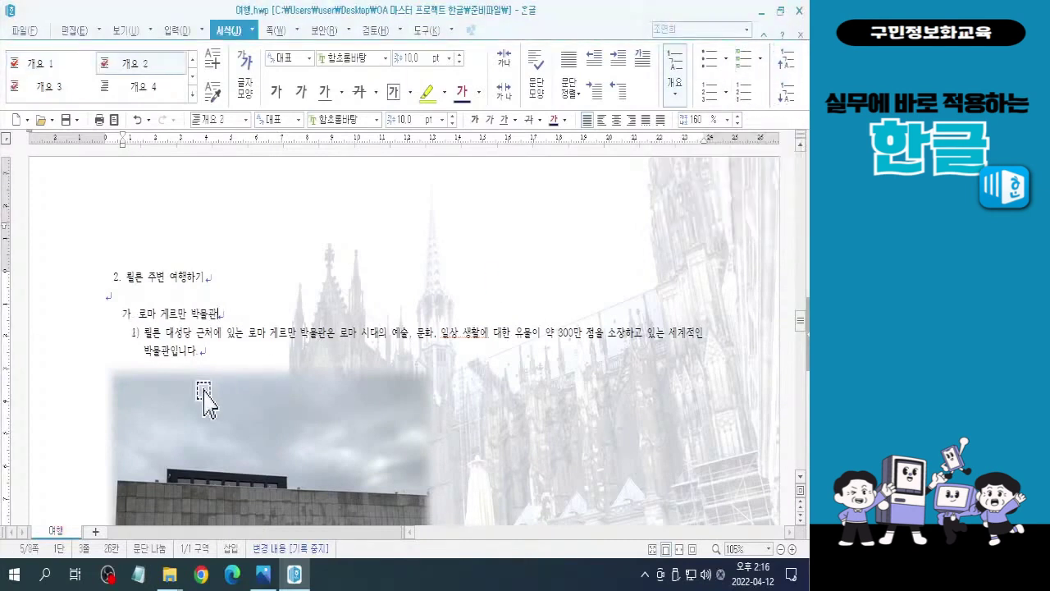
pyautogui.click(160, 296)
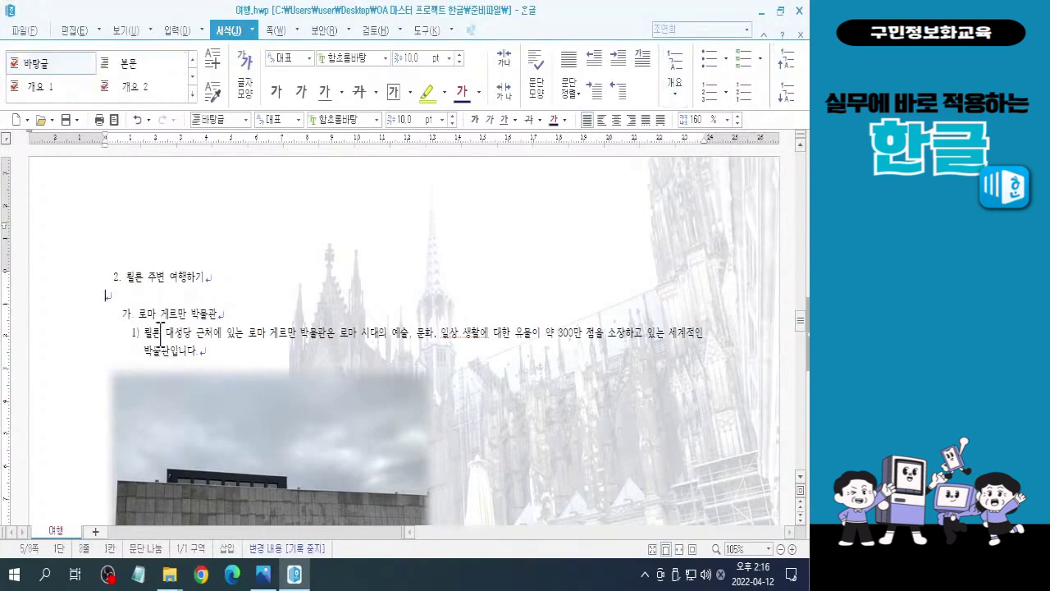
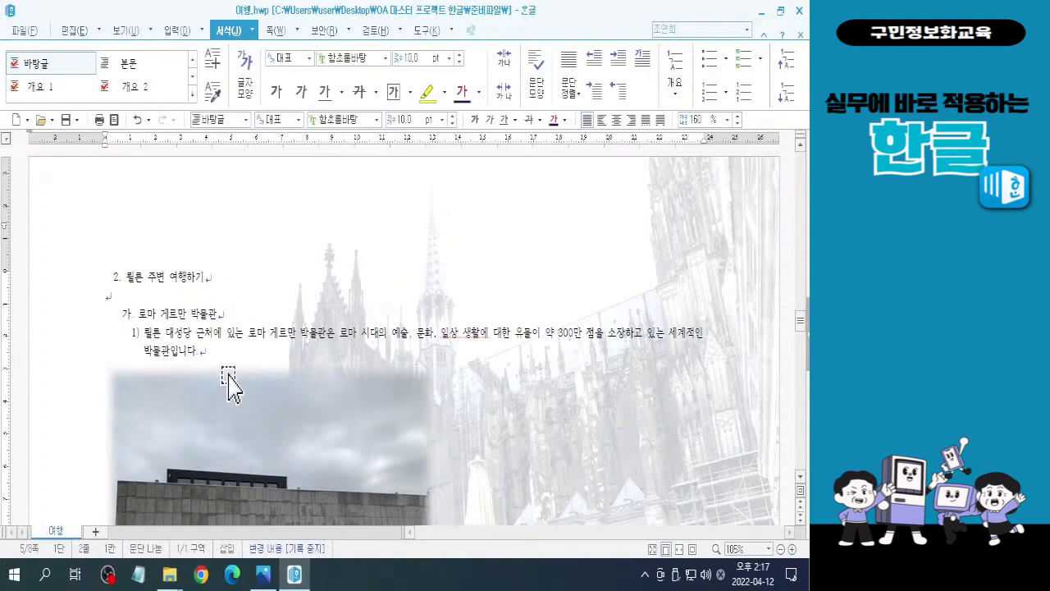
# - Apply outline numbering to the 시립 박물관 heading and its description paragraph on page 6
pyautogui.scroll(-3, 230, 381)
pyautogui.scroll(-8, 229, 380)
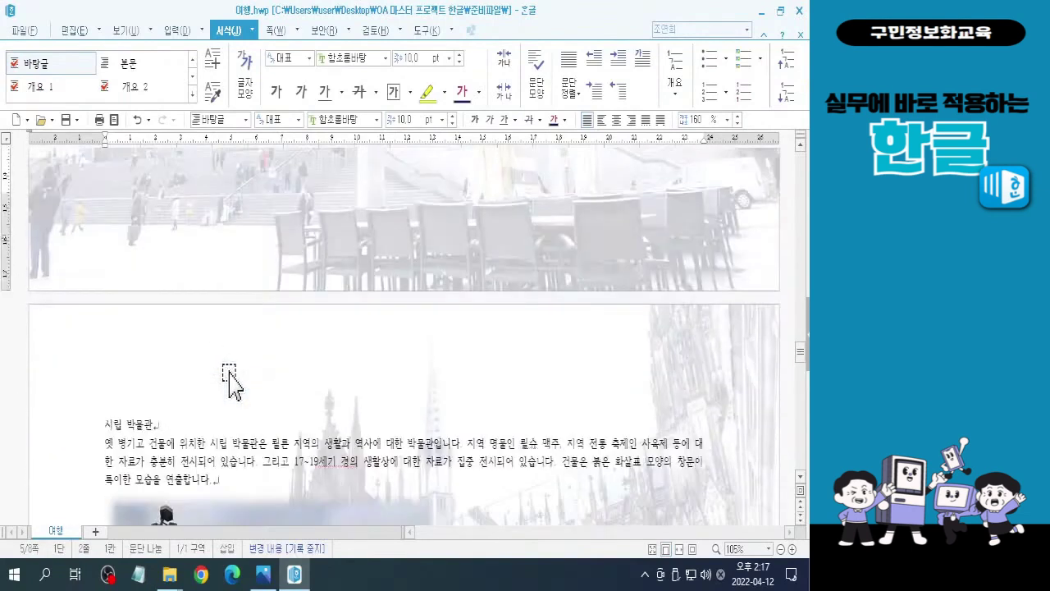
pyautogui.scroll(-3, 228, 373)
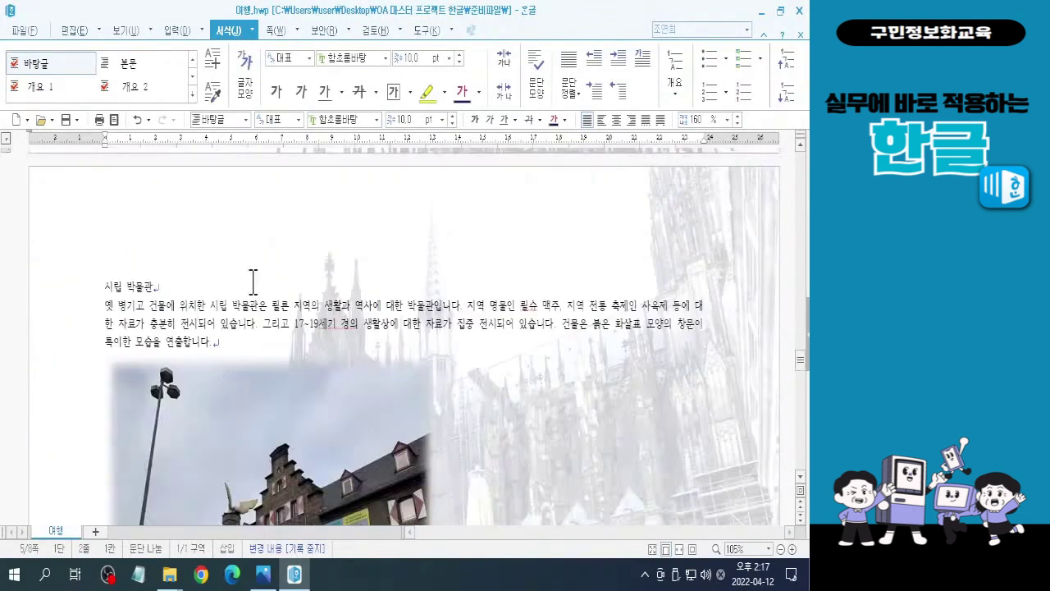
pyautogui.click(222, 297)
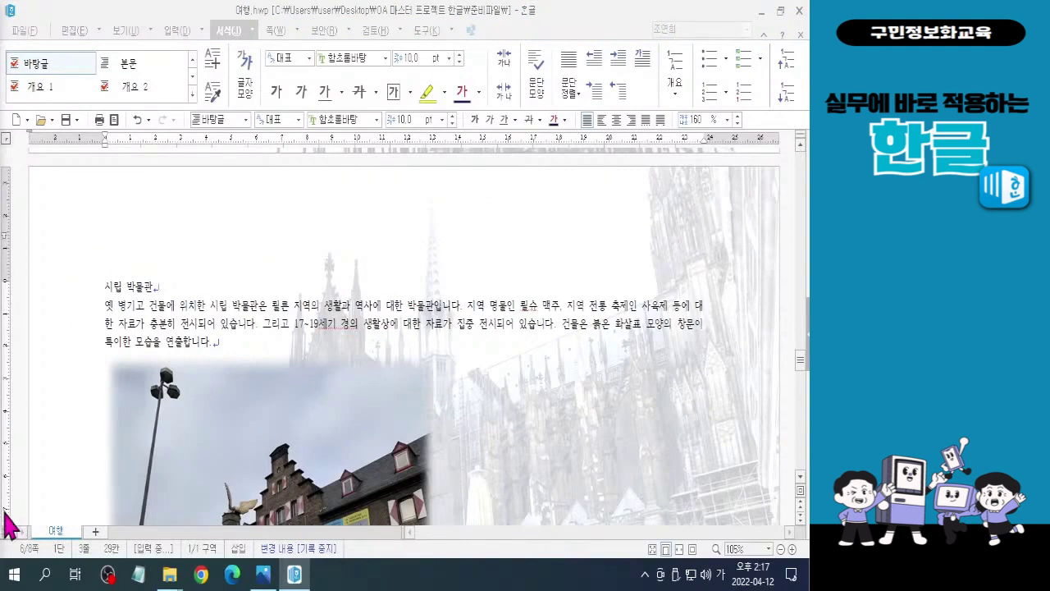
pyautogui.click(288, 323)
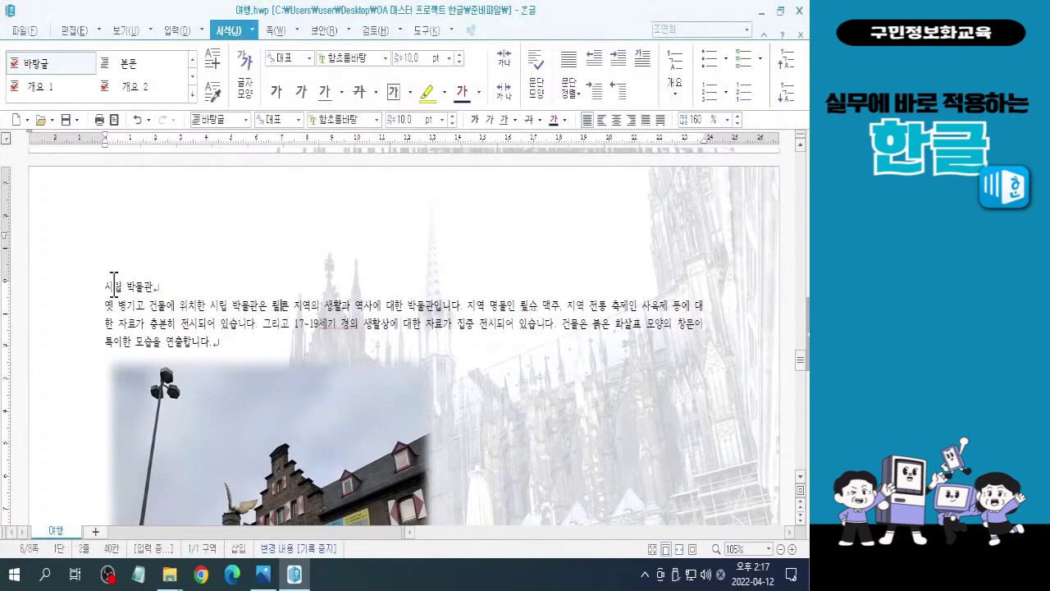
pyautogui.moveTo(105, 285); pyautogui.dragTo(225, 348)
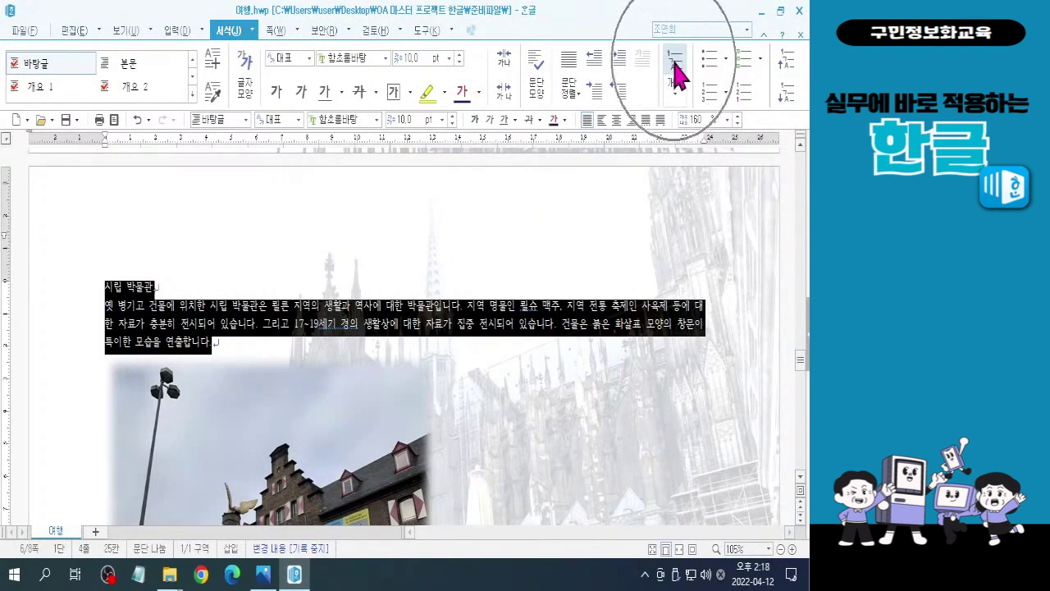
pyautogui.click(674, 74)
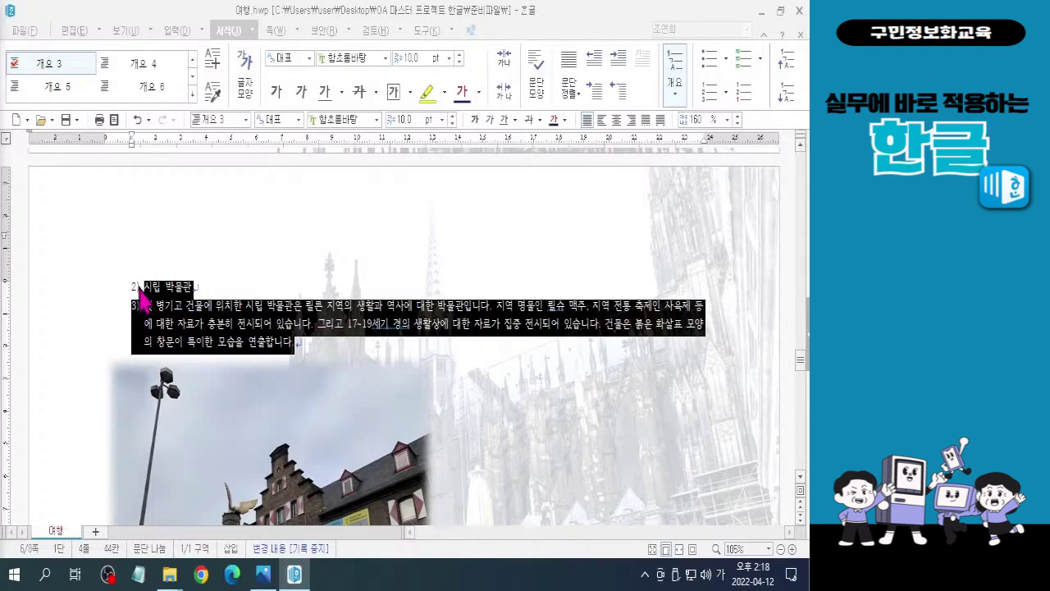
# - Promote the 시립 박물관 heading one outline level to 개요 2
pyautogui.click(194, 286)
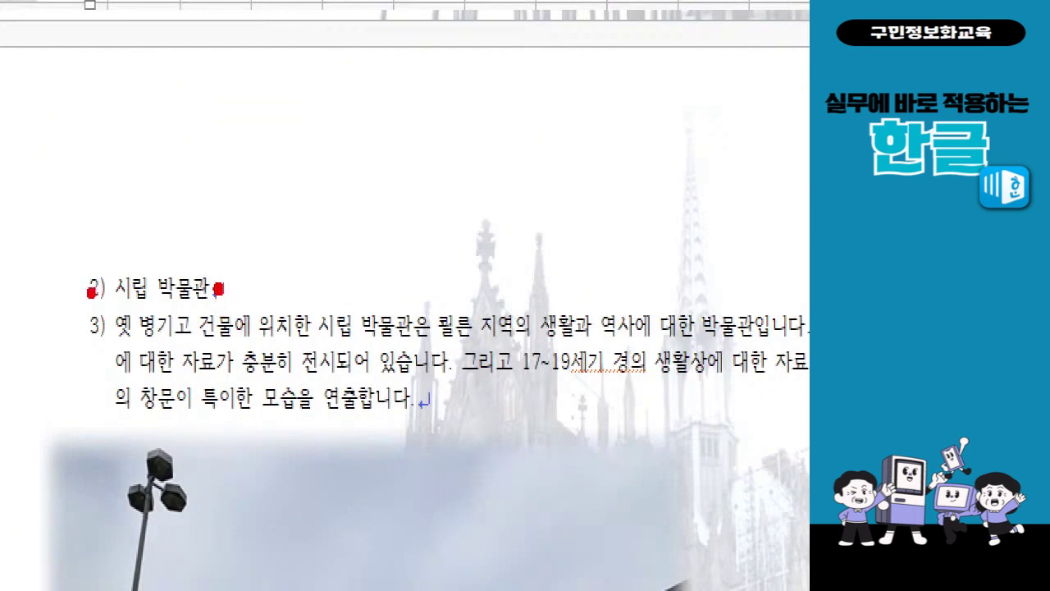
pyautogui.moveTo(71, 296)
pyautogui.mouseDown()
pyautogui.moveTo(71, 217)
pyautogui.moveTo(91, 179)
pyautogui.moveTo(110, 231)
pyautogui.mouseUp()
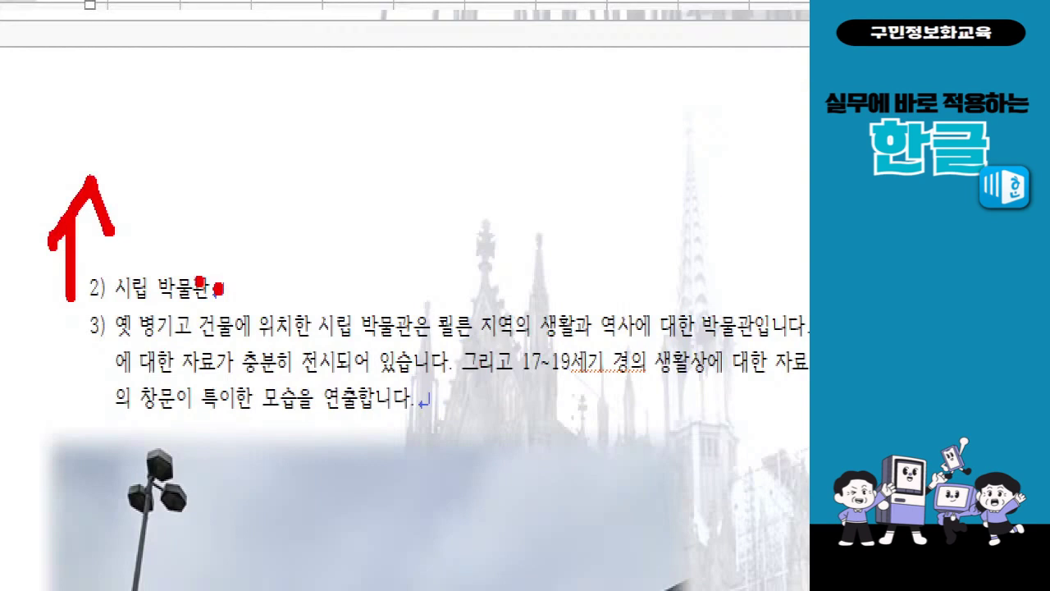
pyautogui.press('Escape')
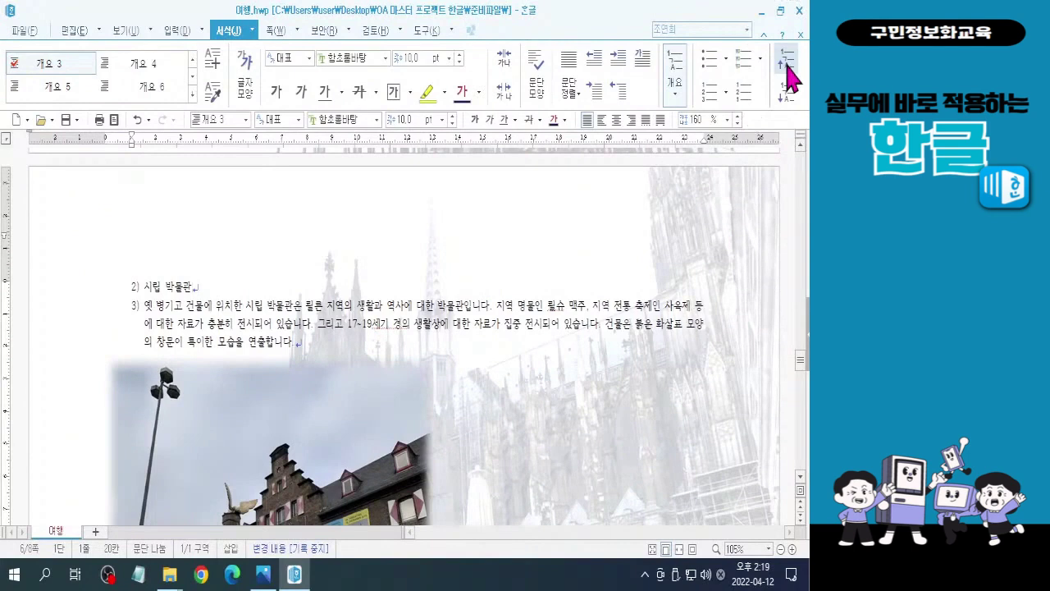
pyautogui.click(787, 66)
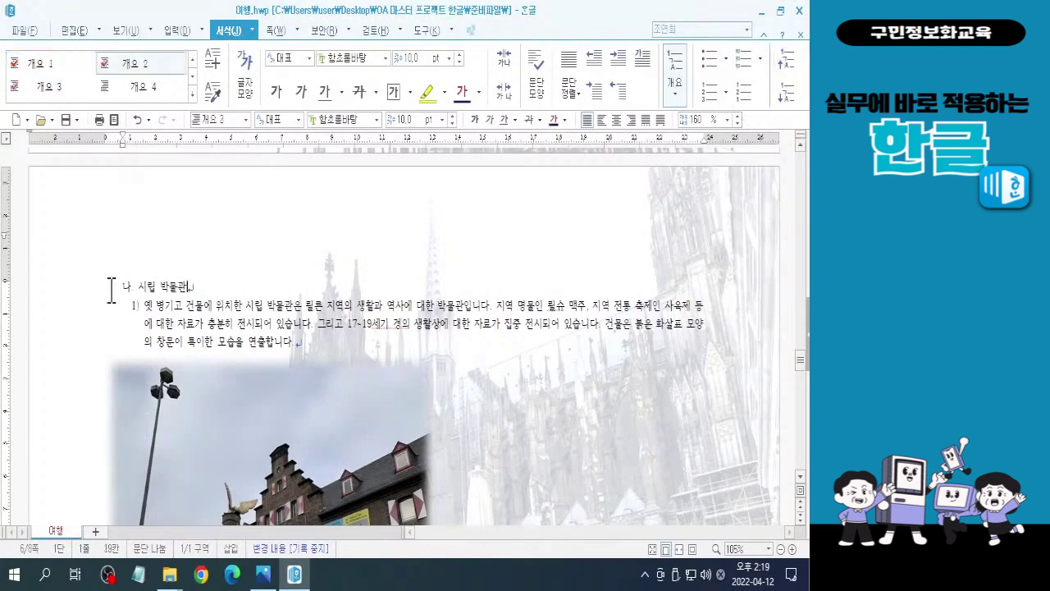
# - Apply outline numbering to the 마르크트 광장 heading and the two paragraphs below it on page 7
pyautogui.moveTo(798, 367)
pyautogui.mouseDown()
pyautogui.moveTo(798, 326)
pyautogui.moveTo(803, 376)
pyautogui.mouseUp()
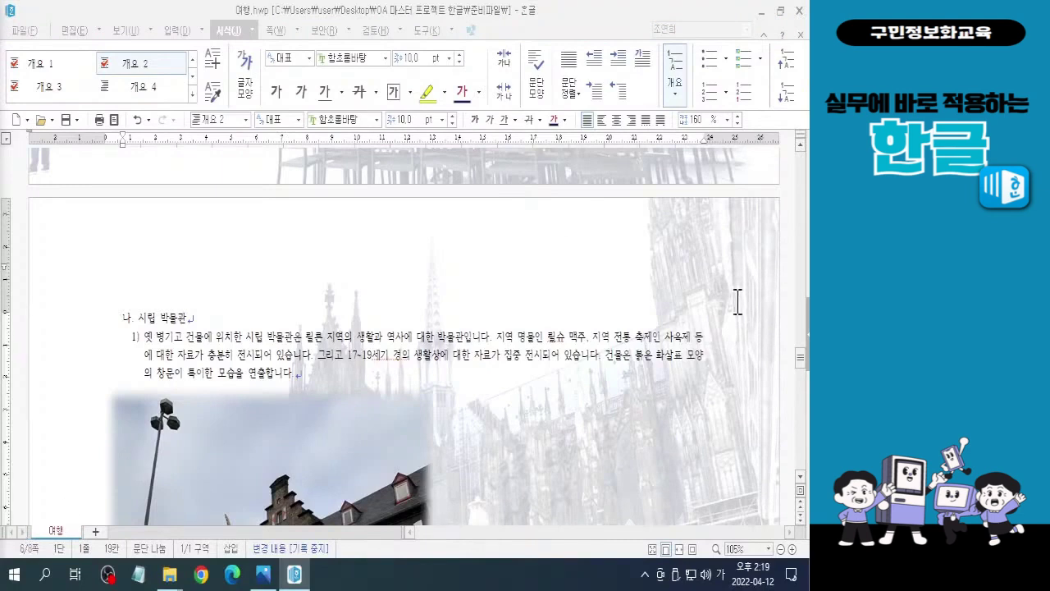
pyautogui.moveTo(801, 377); pyautogui.dragTo(806, 414)
pyautogui.click(369, 451)
pyautogui.click(327, 384)
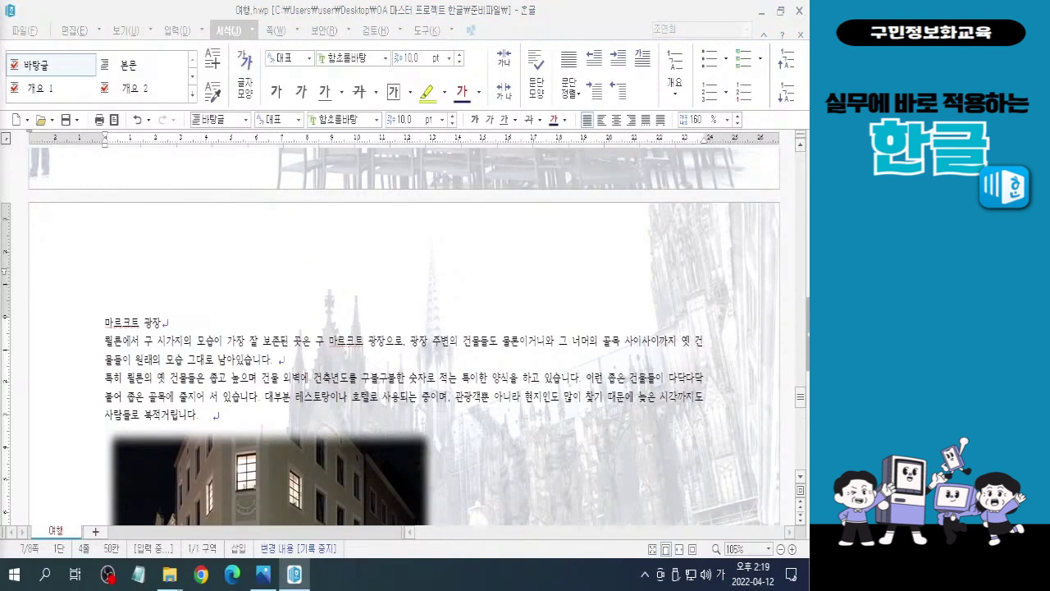
pyautogui.click(230, 356)
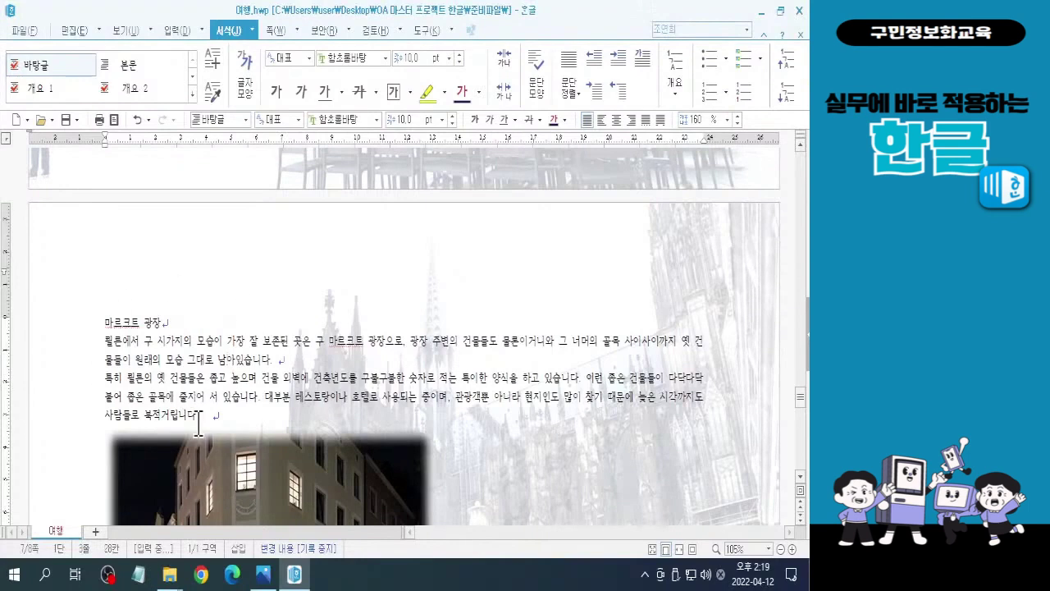
pyautogui.moveTo(104, 323); pyautogui.dragTo(227, 414)
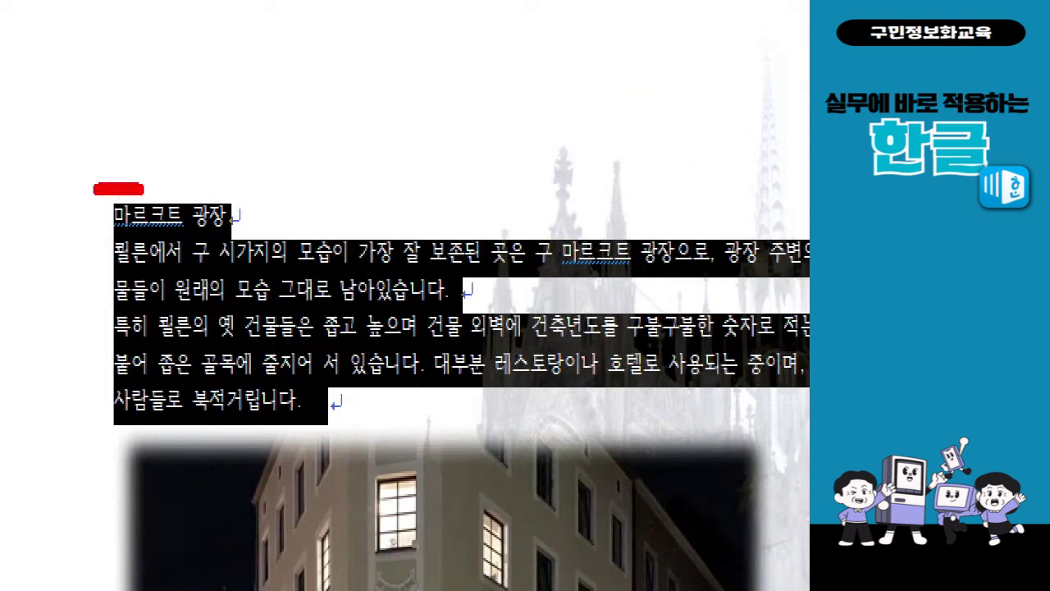
pyautogui.moveTo(95, 189); pyautogui.dragTo(101, 241)
pyautogui.moveTo(337, 395)
pyautogui.mouseDown()
pyautogui.moveTo(340, 438)
pyautogui.moveTo(284, 443)
pyautogui.mouseUp()
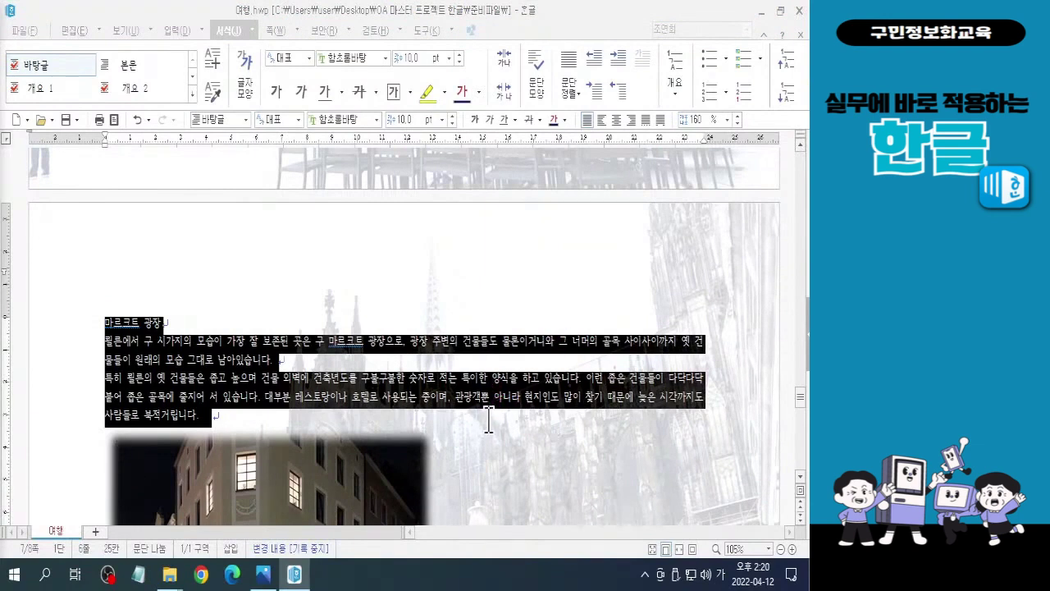
pyautogui.click(677, 78)
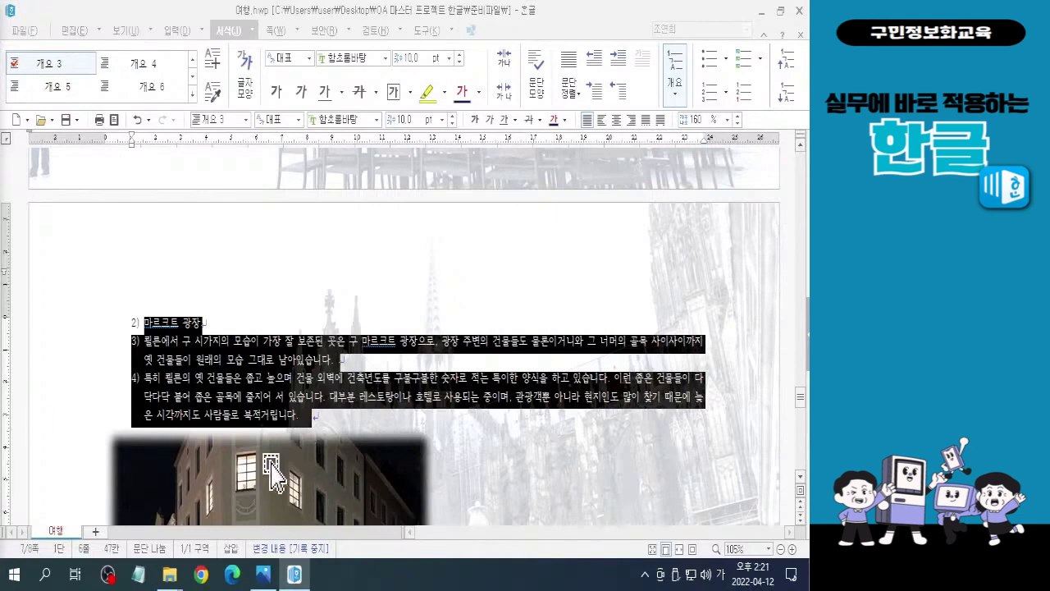
# - Promote the 마르크트 광장 heading one outline level to 개요 2
pyautogui.click(212, 318)
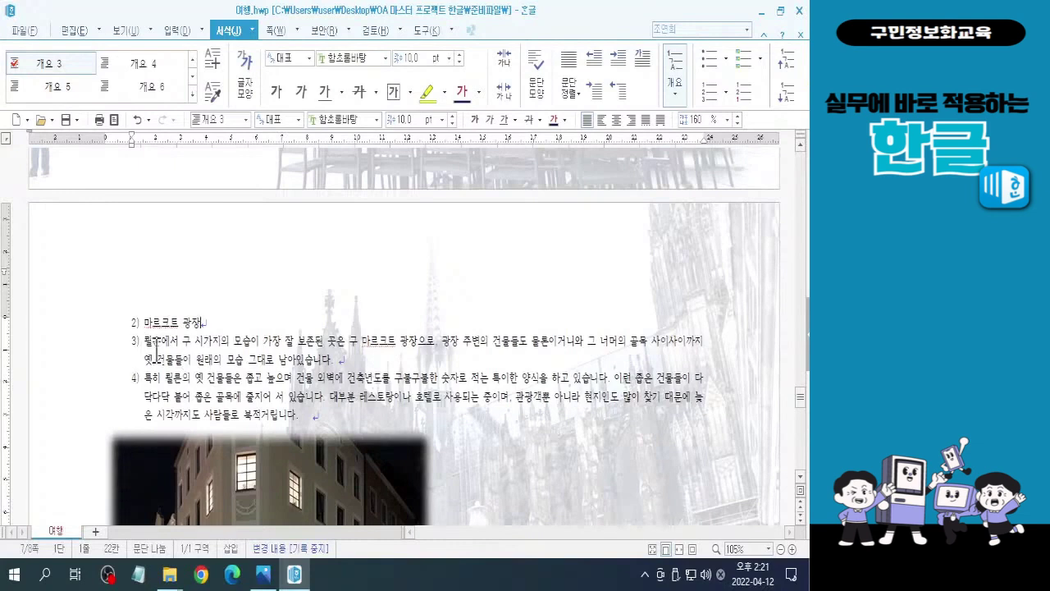
pyautogui.press('ctrl')
pyautogui.press('ctrl')
pyautogui.press('ctrl')
pyautogui.click(171, 326)
pyautogui.press('ctrl')
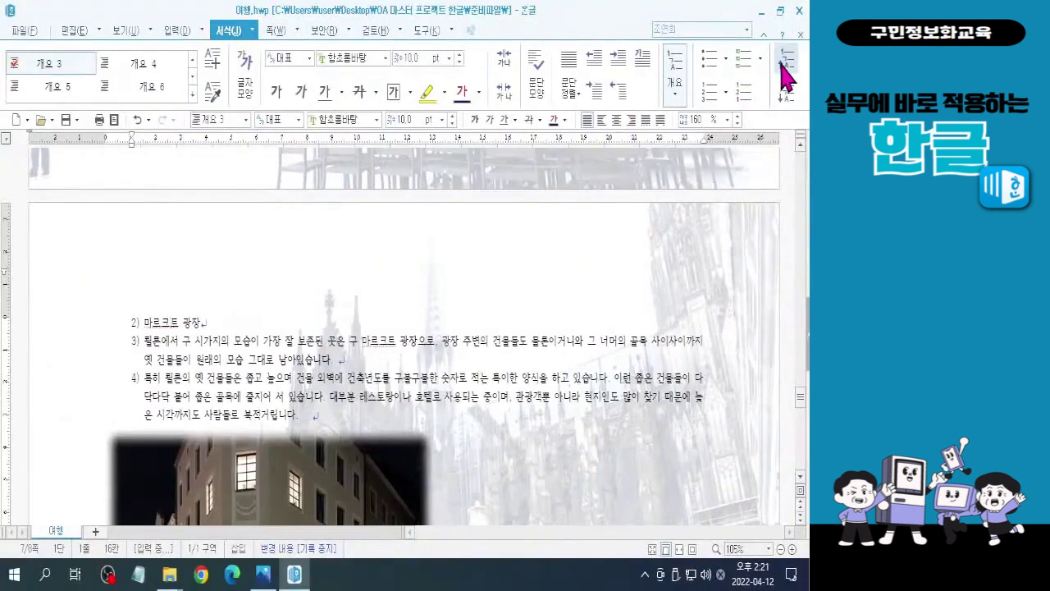
pyautogui.click(759, 97)
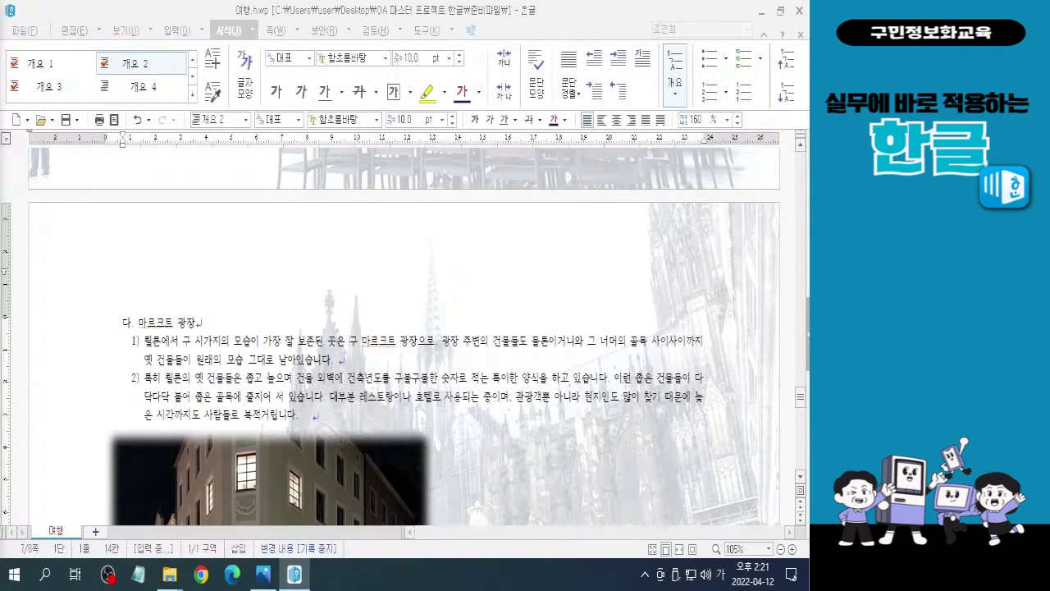
pyautogui.click(213, 356)
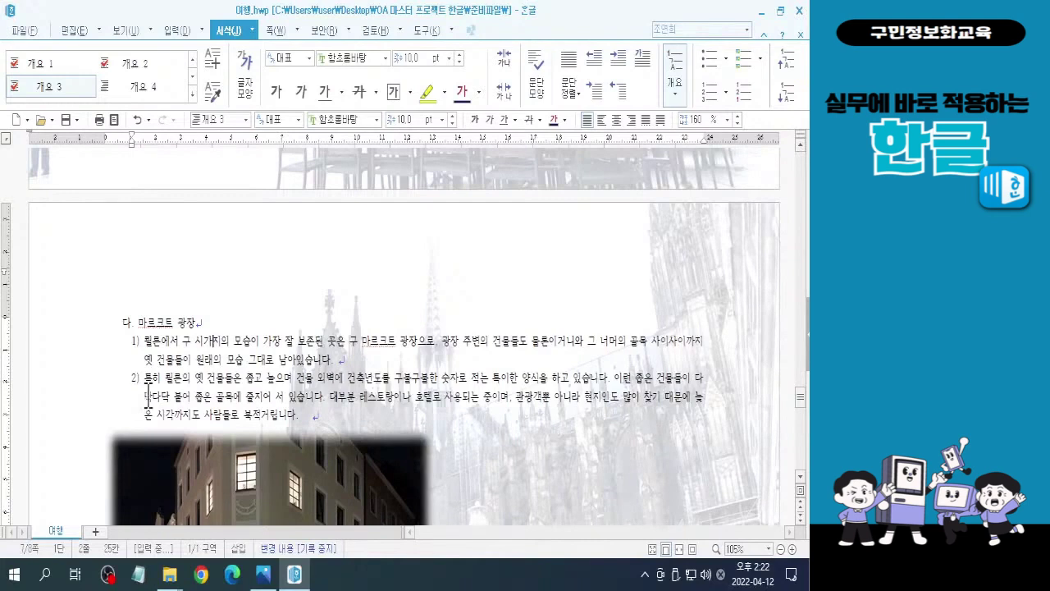
# - Apply outline numbering to the 여행 후기 heading and all the lines below it on page 8
pyautogui.scroll(-5, 172, 397)
pyautogui.scroll(-5, 172, 397)
pyautogui.click(246, 361)
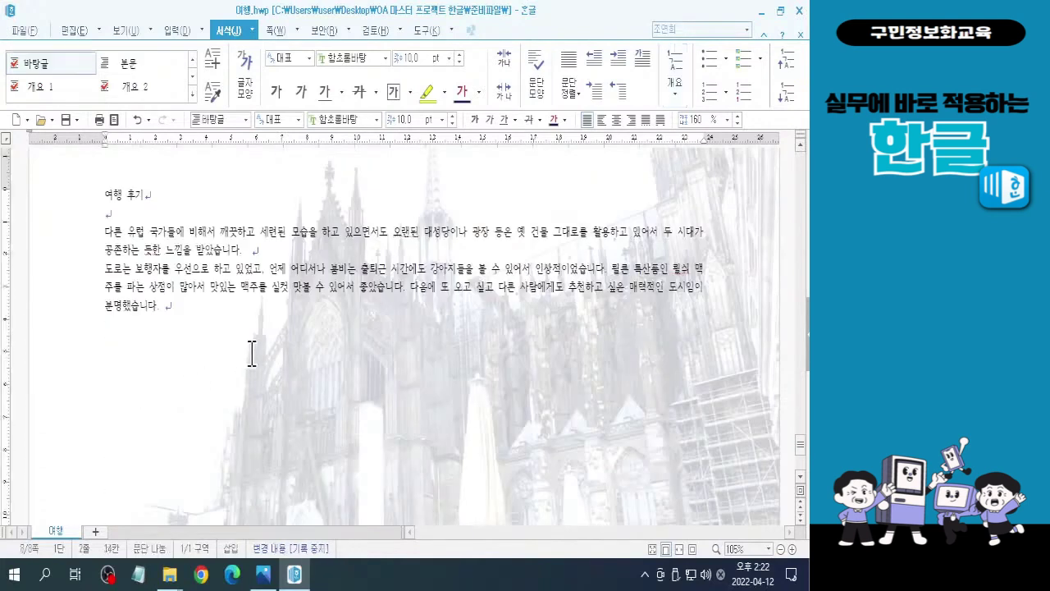
pyautogui.scroll(3, 194, 394)
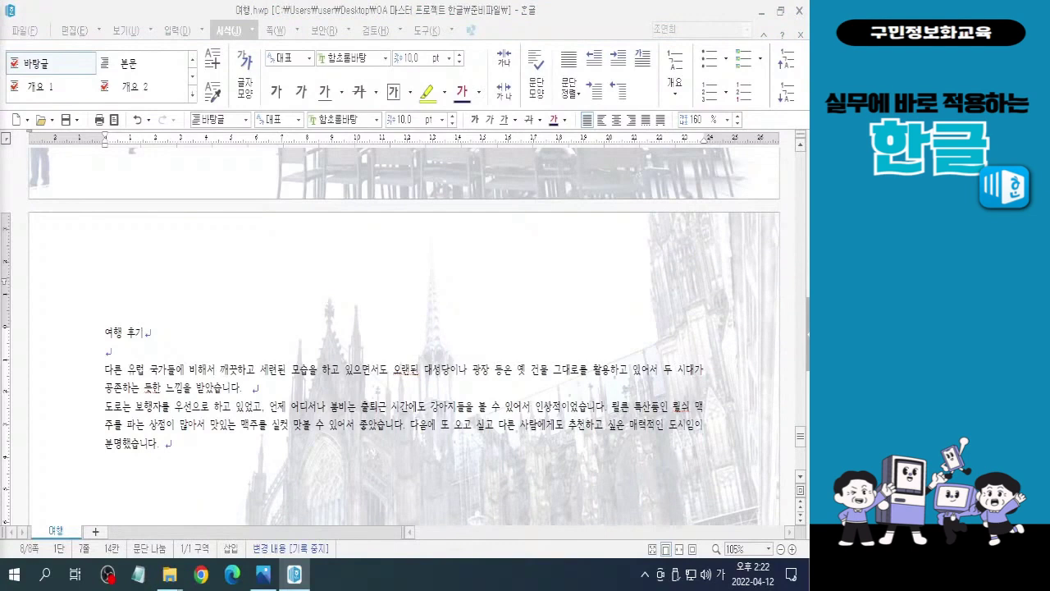
pyautogui.click(105, 331)
pyautogui.moveTo(105, 332); pyautogui.dragTo(141, 461)
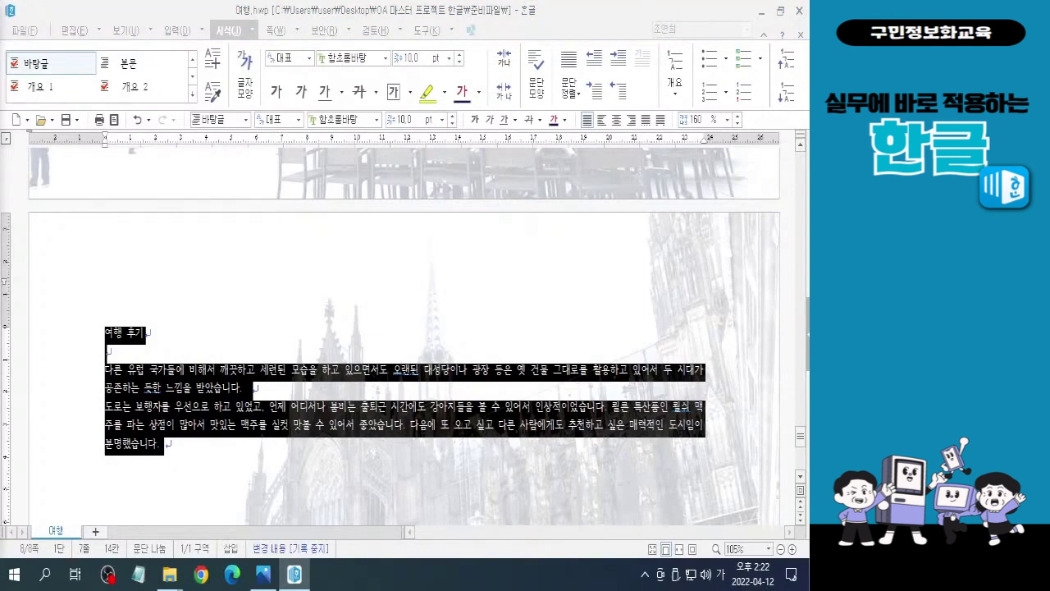
pyautogui.click(673, 66)
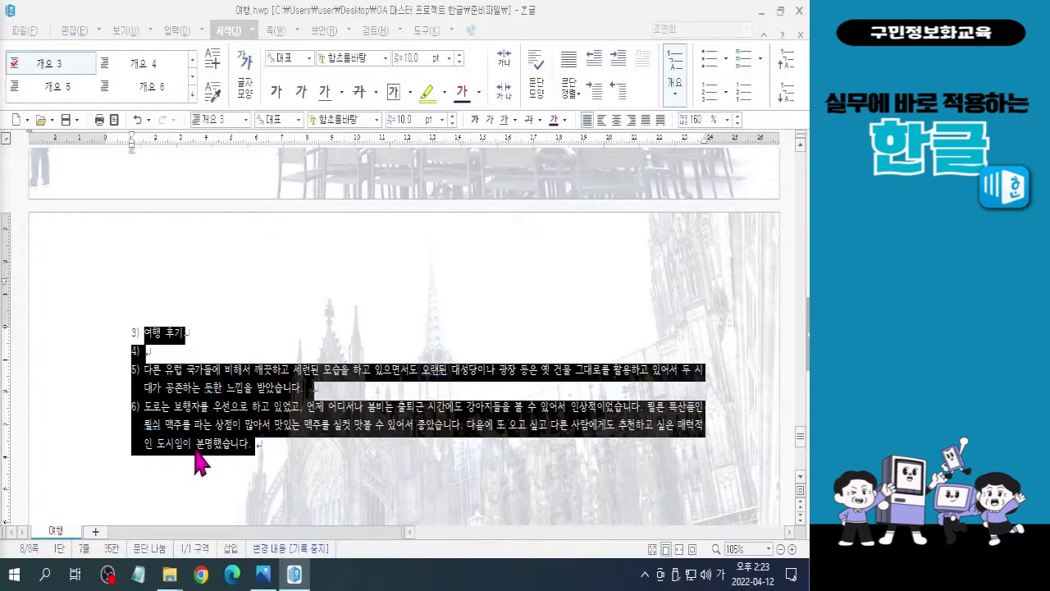
# - Promote the 여행 후기 heading to 개요 1, matching its level in the 목차
pyautogui.click(190, 332)
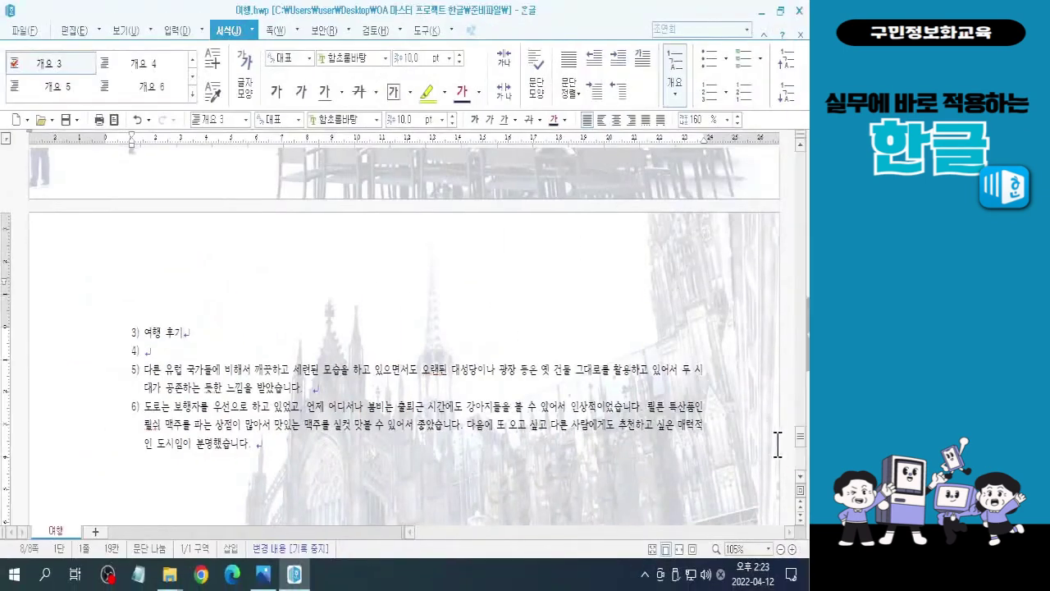
pyautogui.moveTo(800, 434); pyautogui.dragTo(804, 231)
pyautogui.click(188, 430)
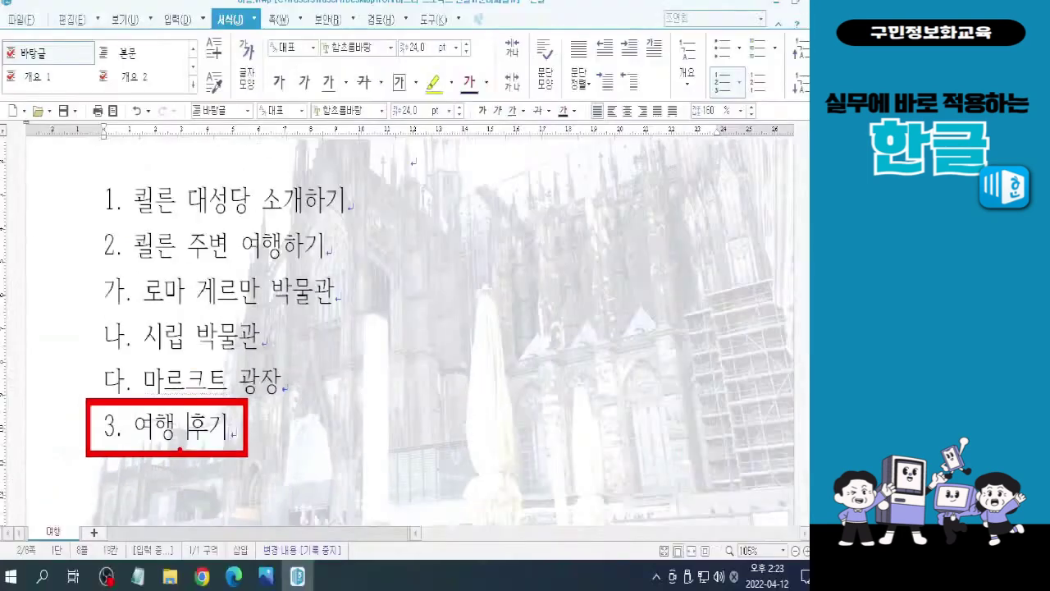
pyautogui.moveTo(800, 217); pyautogui.dragTo(802, 447)
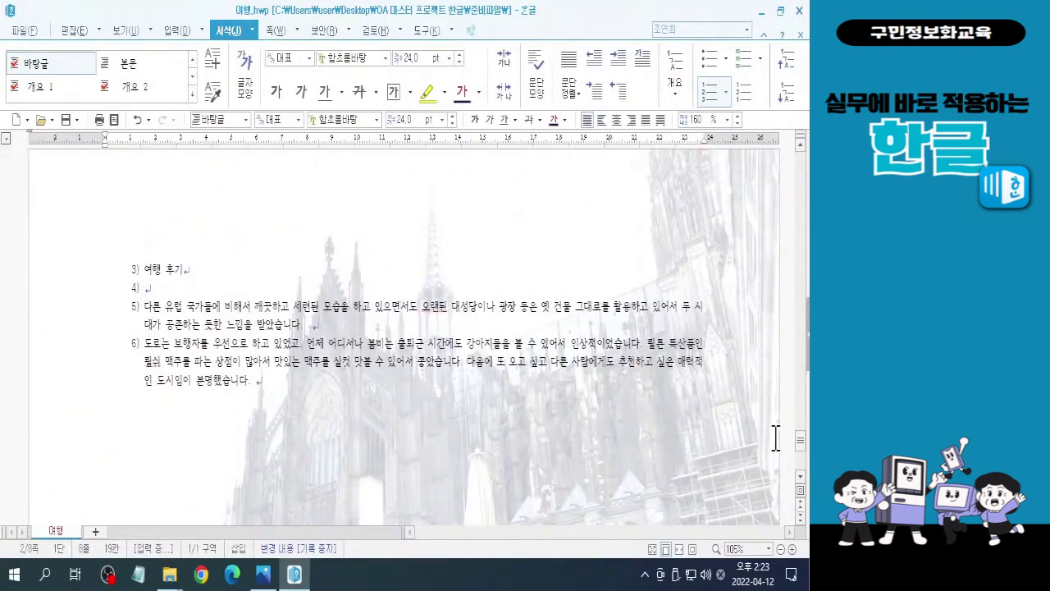
pyautogui.click(177, 268)
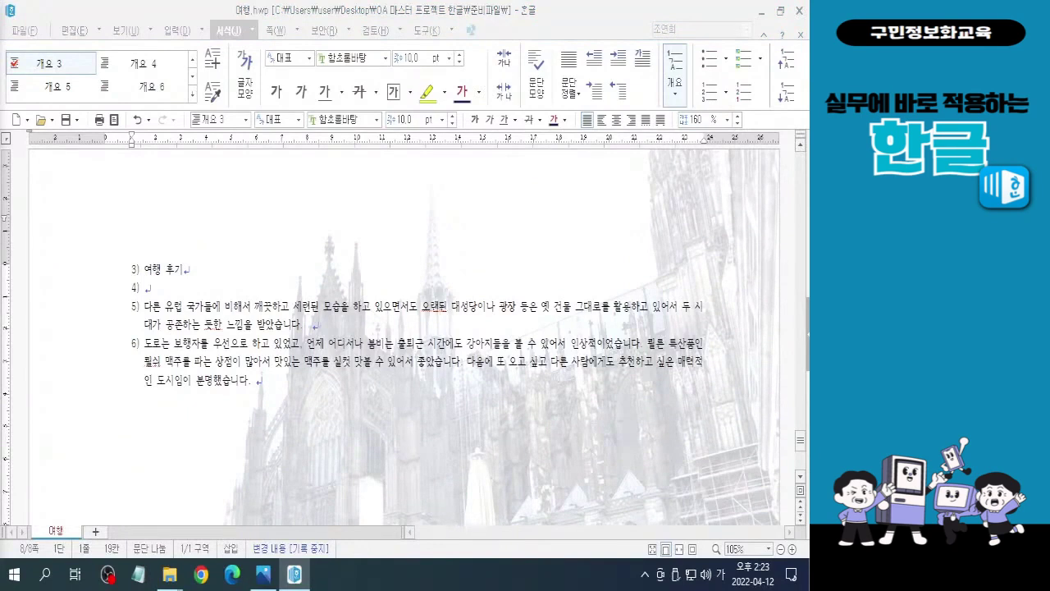
pyautogui.click(200, 269)
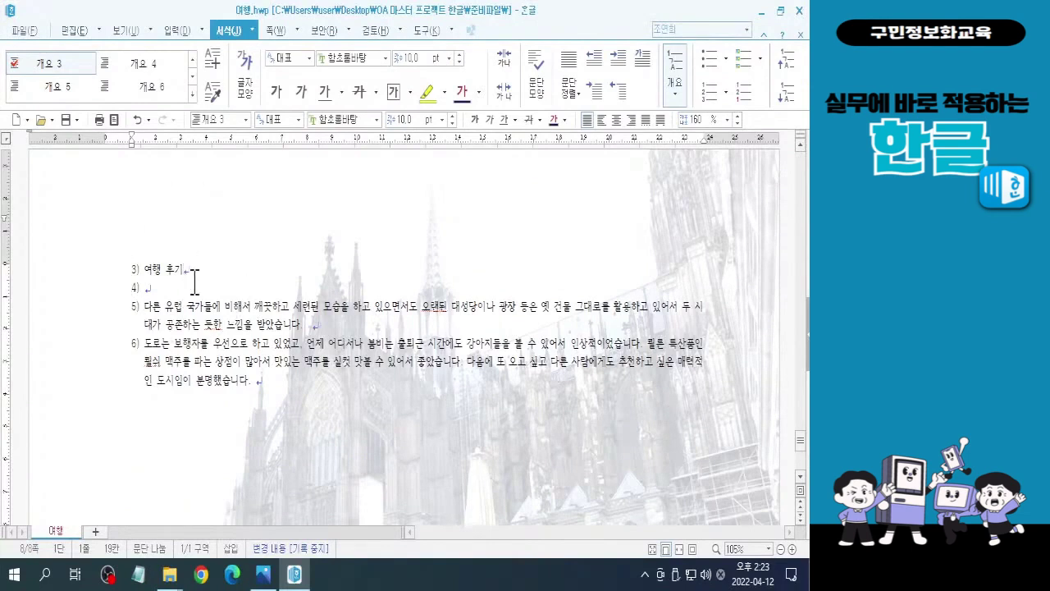
pyautogui.click(791, 70)
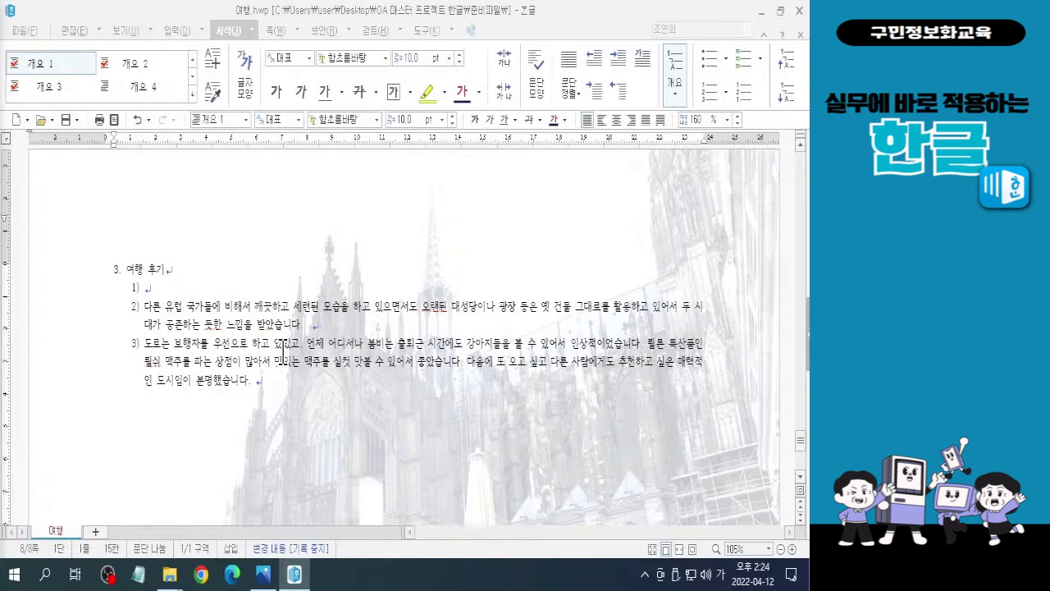
# - Remove the outline numbering from the empty line below the 여행 후기 heading
pyautogui.click(151, 287)
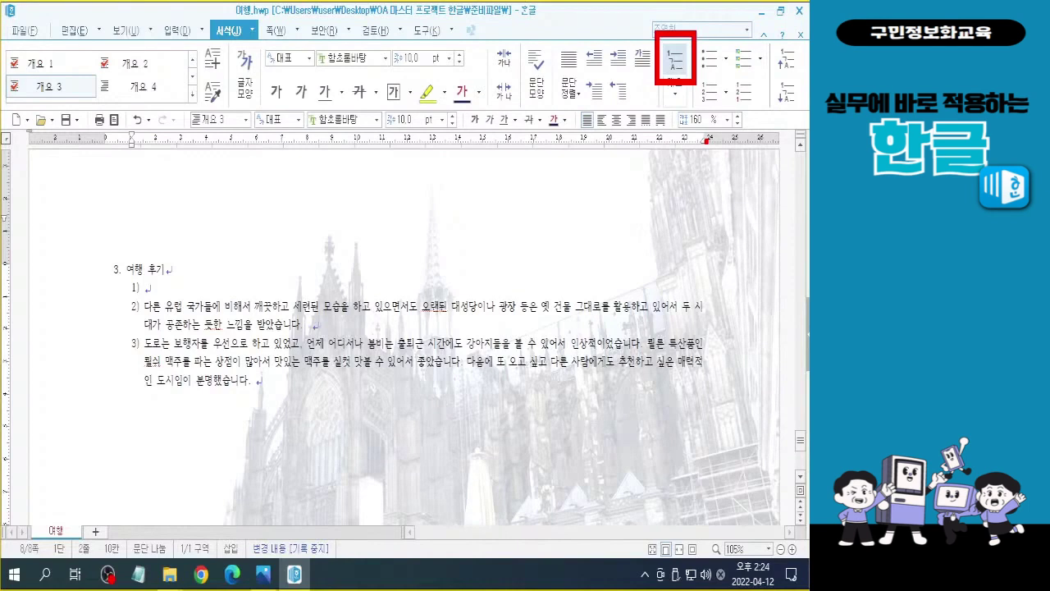
pyautogui.click(675, 62)
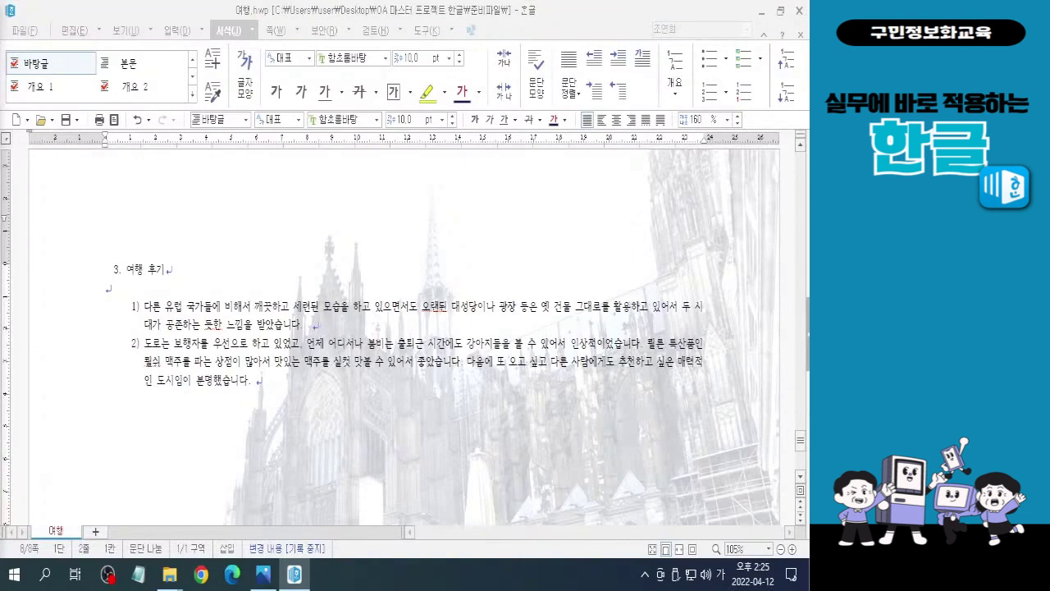
pyautogui.click(264, 324)
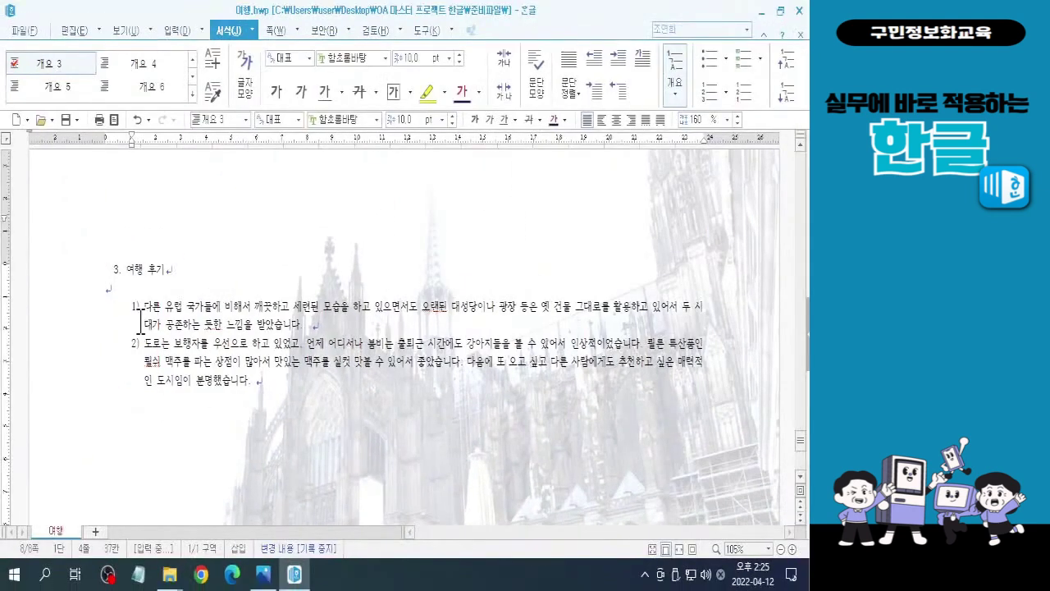
# - Promote the two review paragraphs under 여행 후기 one outline level to 개요 2
pyautogui.moveTo(143, 307); pyautogui.dragTo(174, 329)
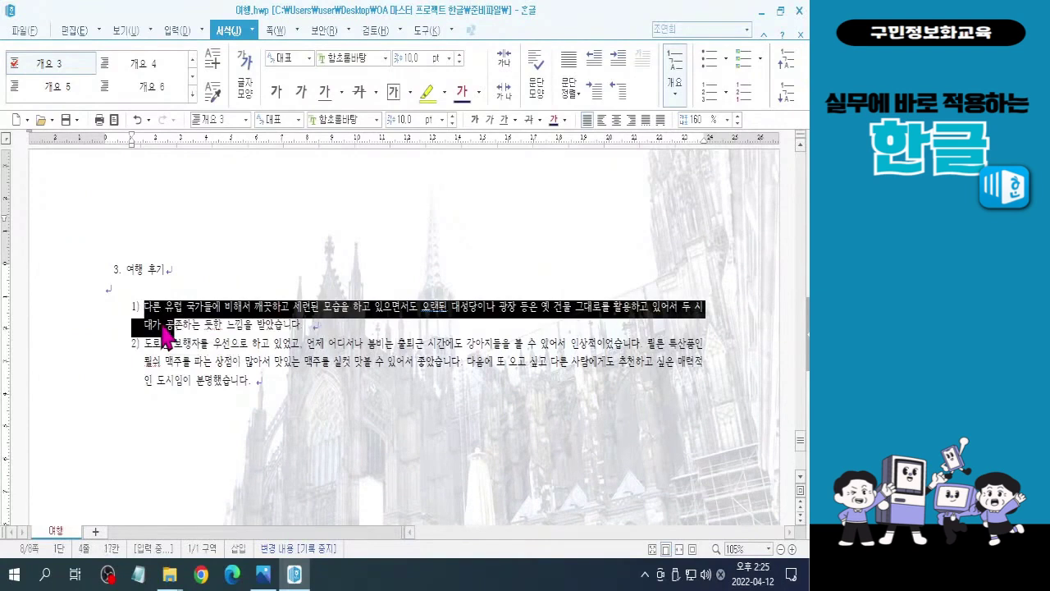
pyautogui.click(145, 308)
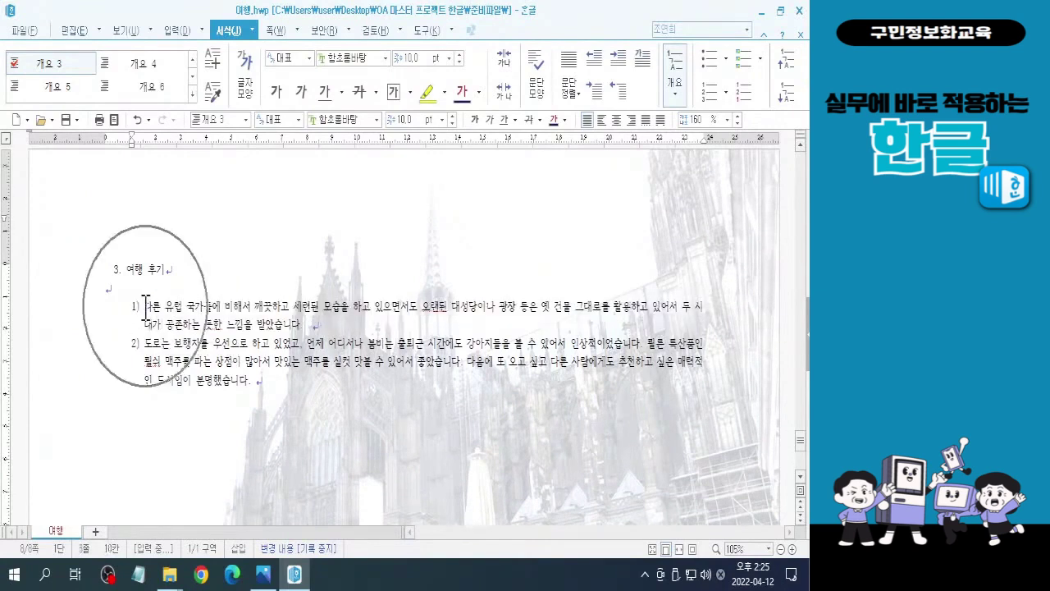
pyautogui.moveTo(145, 307); pyautogui.dragTo(269, 392)
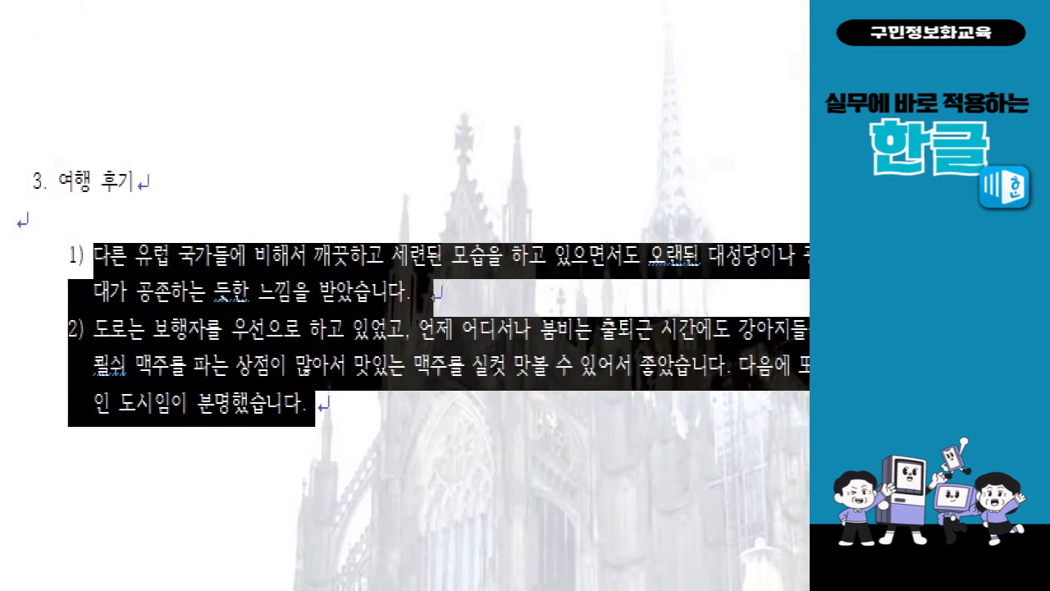
pyautogui.moveTo(322, 397); pyautogui.dragTo(294, 436)
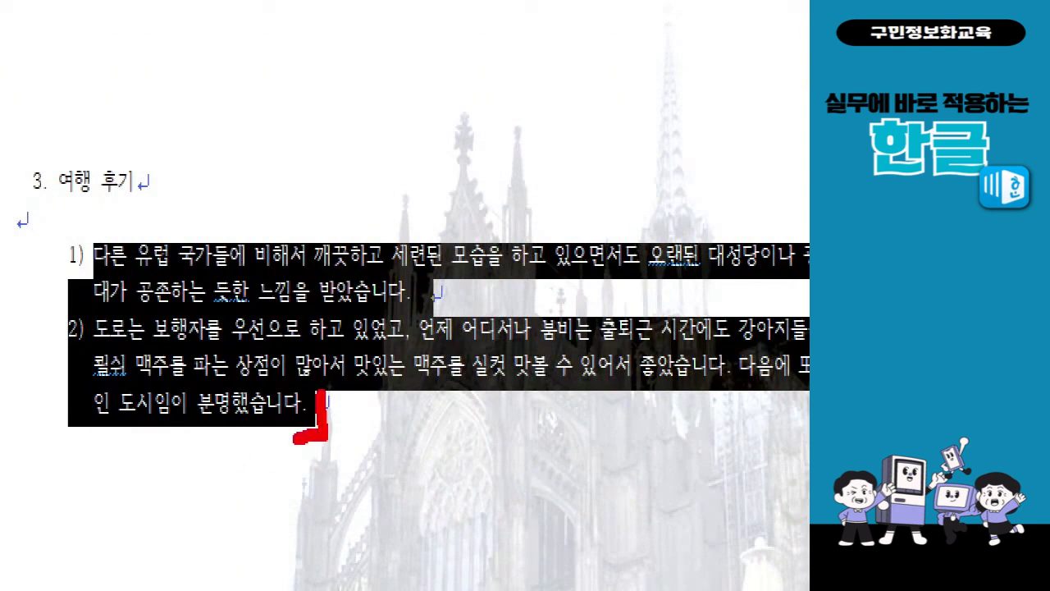
pyautogui.moveTo(113, 224)
pyautogui.mouseDown()
pyautogui.moveTo(87, 236)
pyautogui.moveTo(87, 267)
pyautogui.mouseUp()
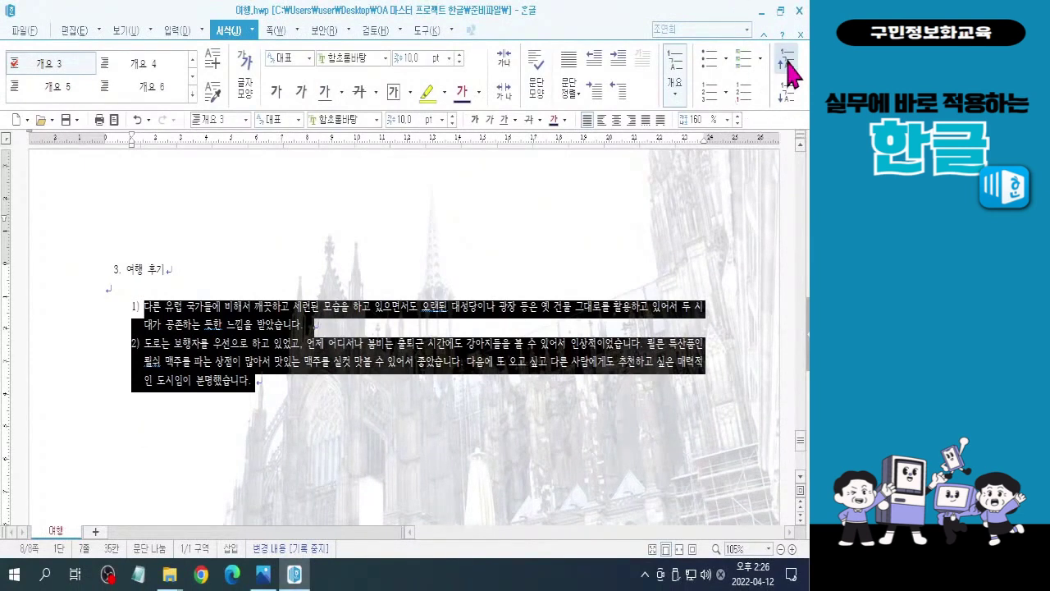
pyautogui.click(787, 62)
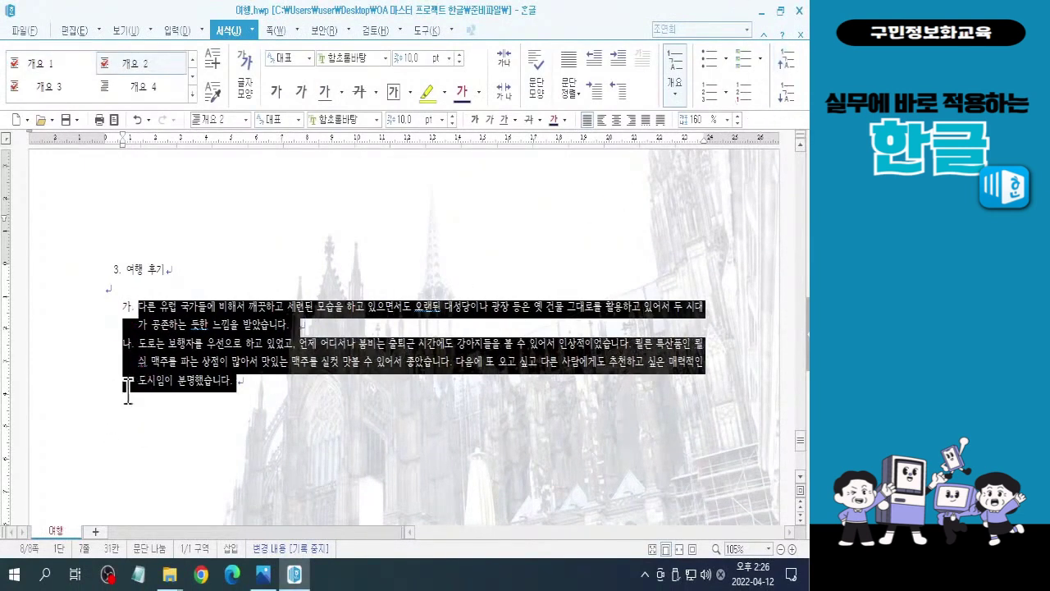
pyautogui.hotkey('ctrl', '2')
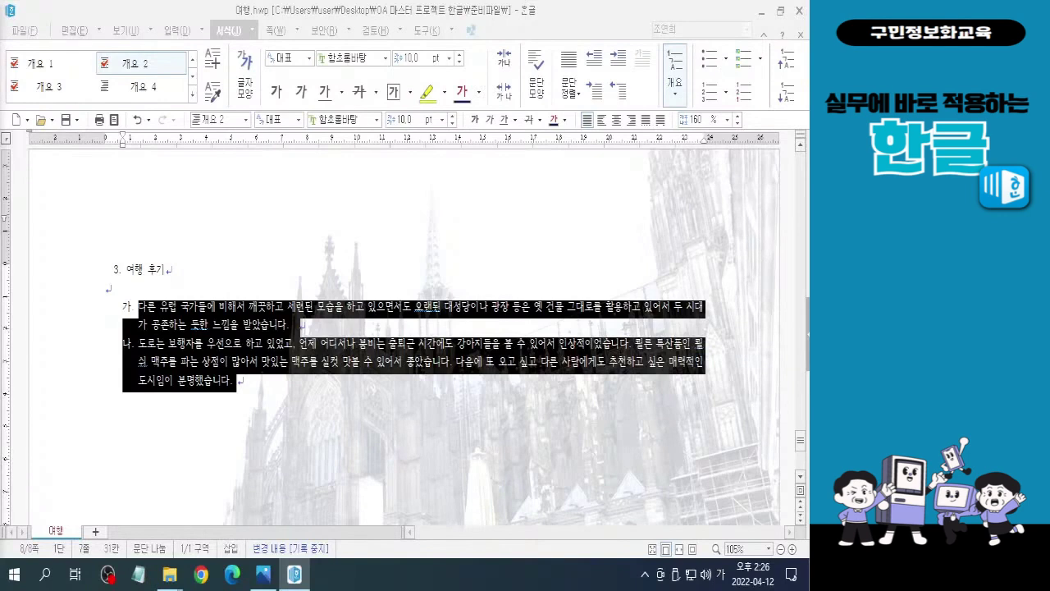
pyautogui.click(276, 387)
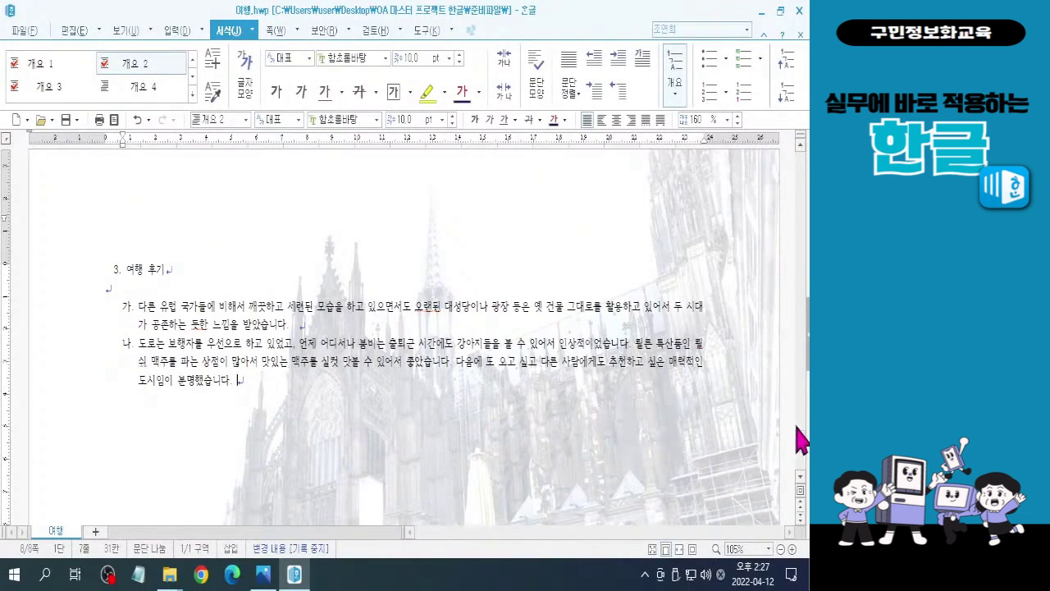
# - Insert "(K" directly after 쾰른 in the first 목차 entry, 쾰른 대성당 소개하기
pyautogui.moveTo(801, 443); pyautogui.dragTo(801, 221)
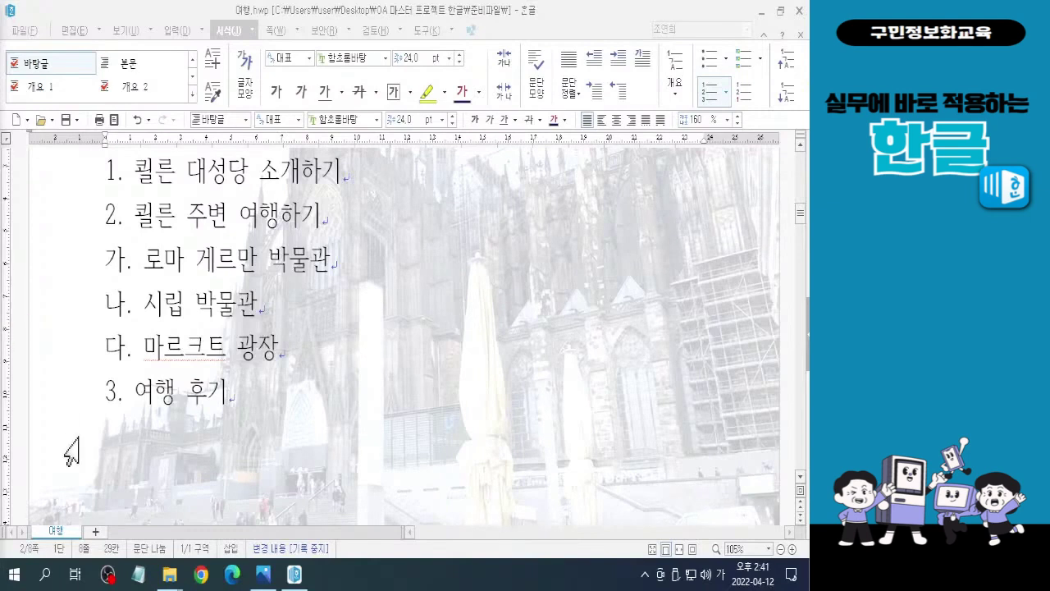
pyautogui.click(328, 308)
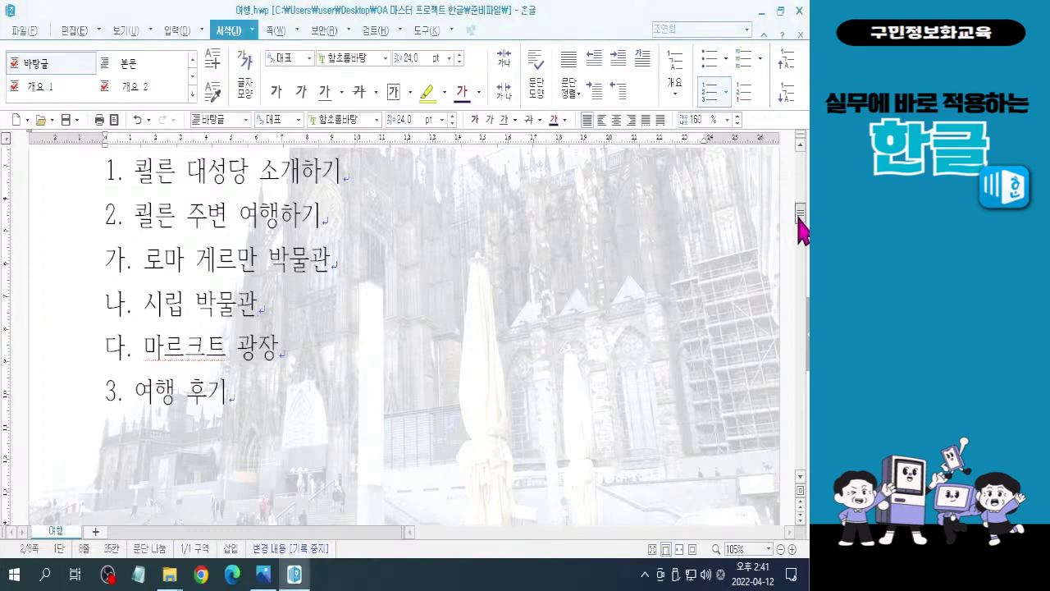
pyautogui.moveTo(801, 215); pyautogui.dragTo(802, 211)
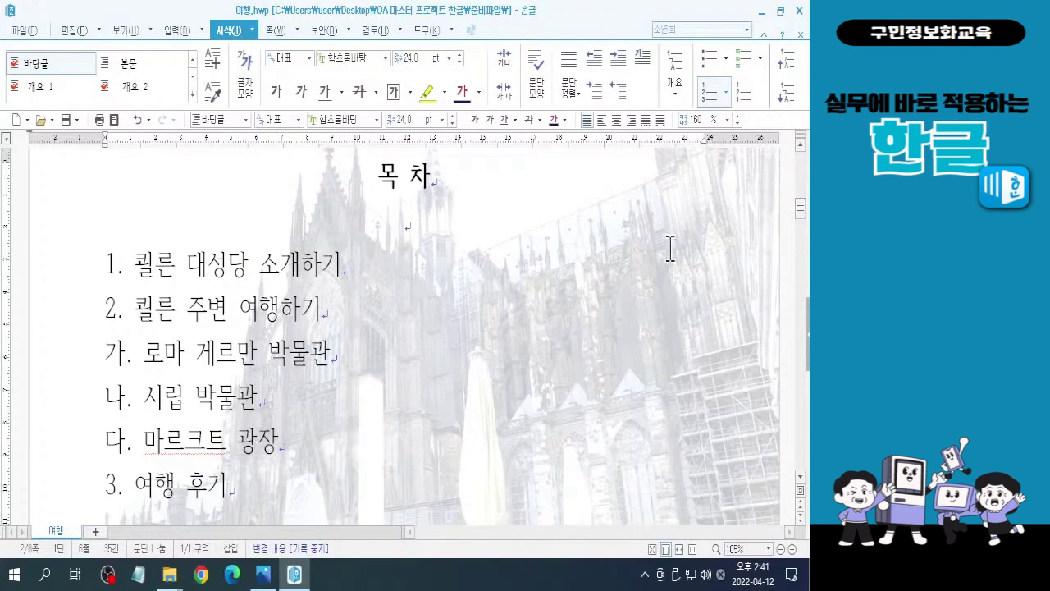
pyautogui.click(177, 264)
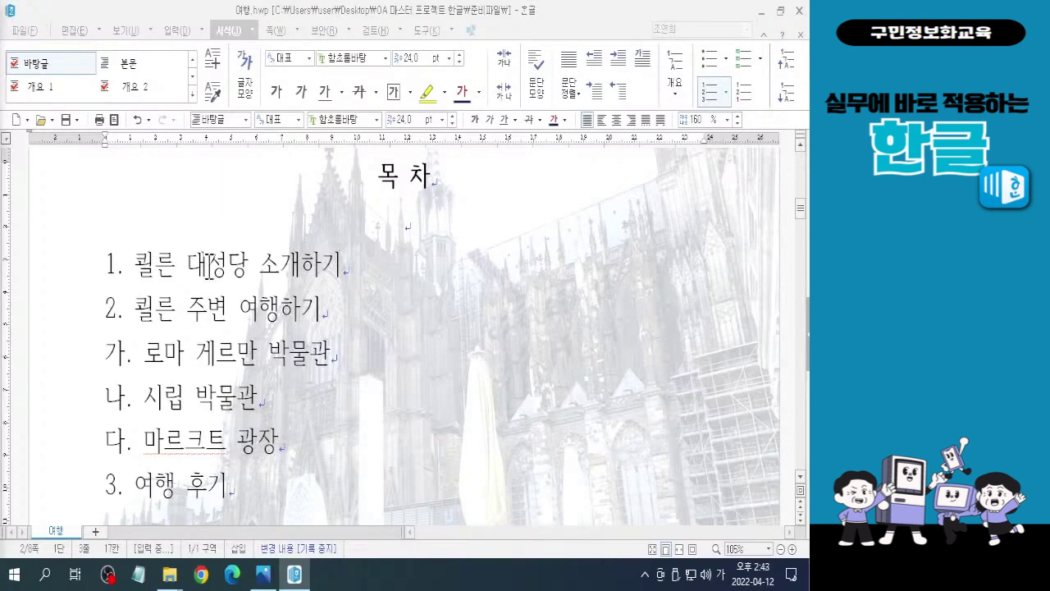
pyautogui.click(175, 265)
pyautogui.click(175, 269)
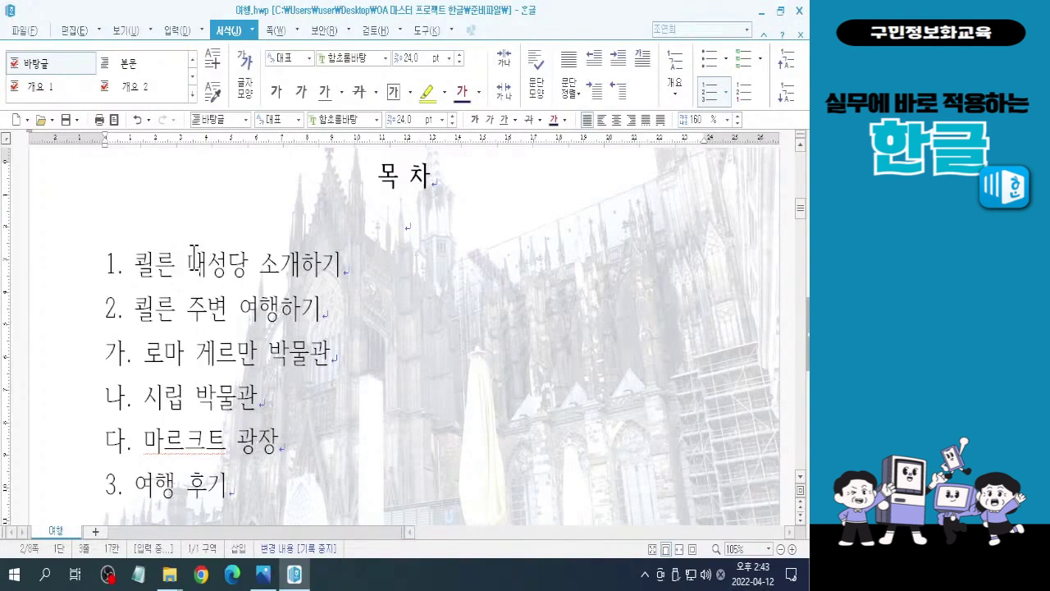
pyautogui.write('(')
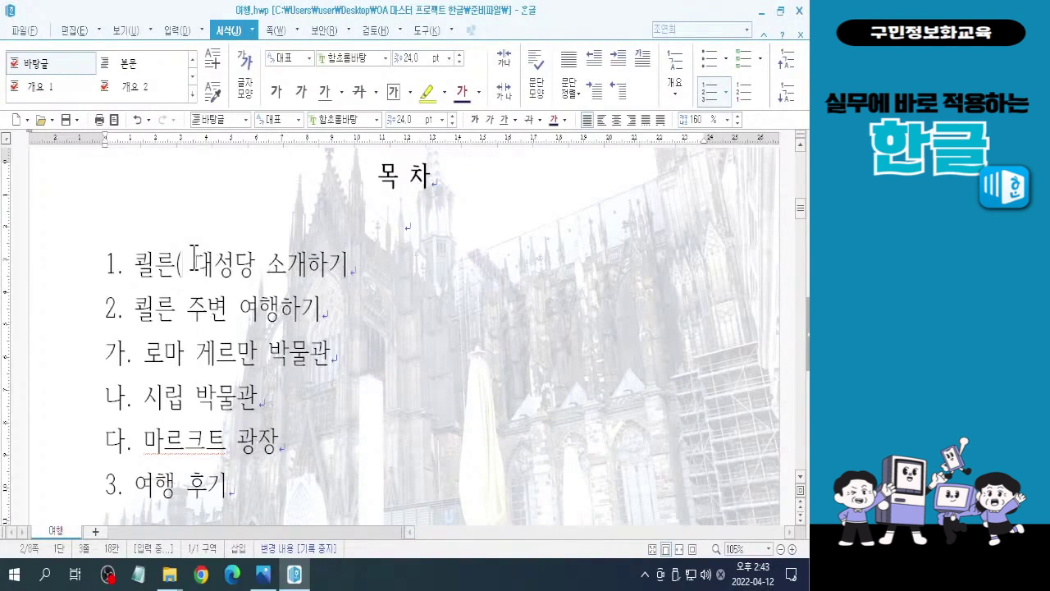
pyautogui.write('ㅏ')
pyautogui.press('BackSpace')
pyautogui.write('K')
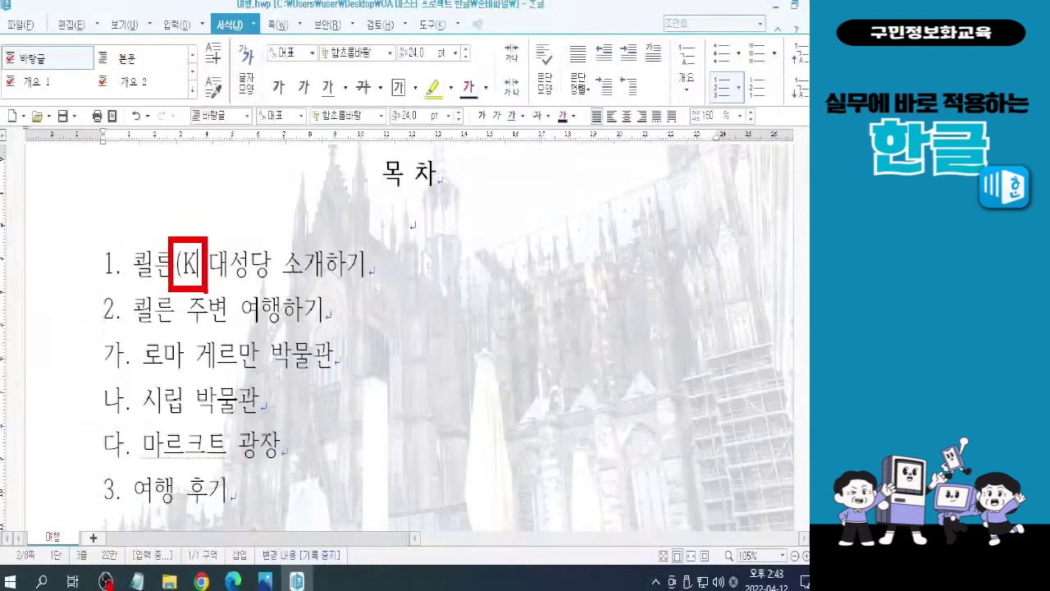
# - Place the cursor directly after "(K" in the first 목차 entry and open the full 문자표 character map
pyautogui.moveTo(213, 256); pyautogui.dragTo(155, 257)
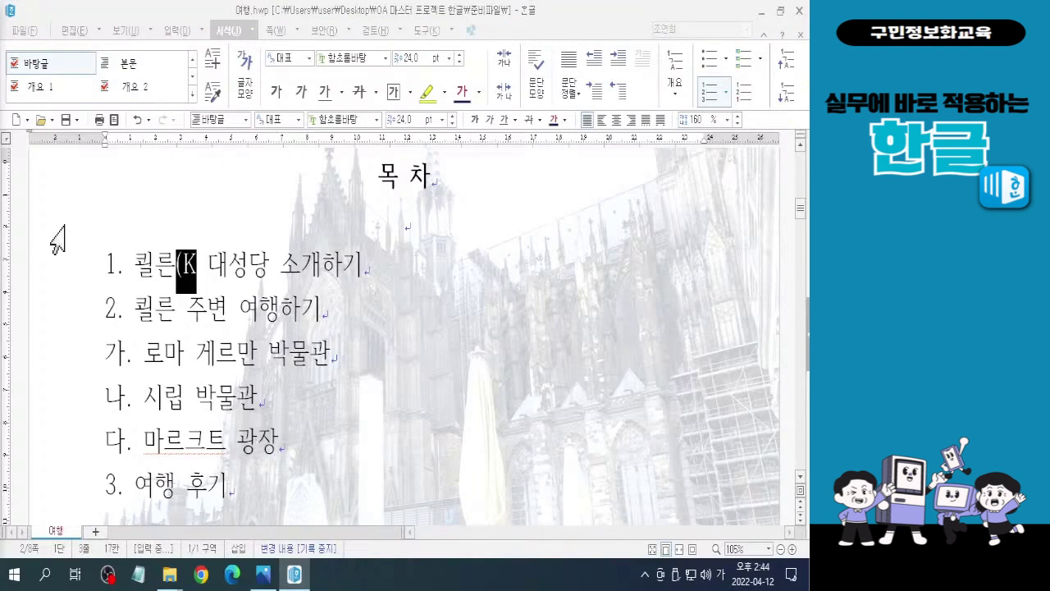
pyautogui.click(194, 264)
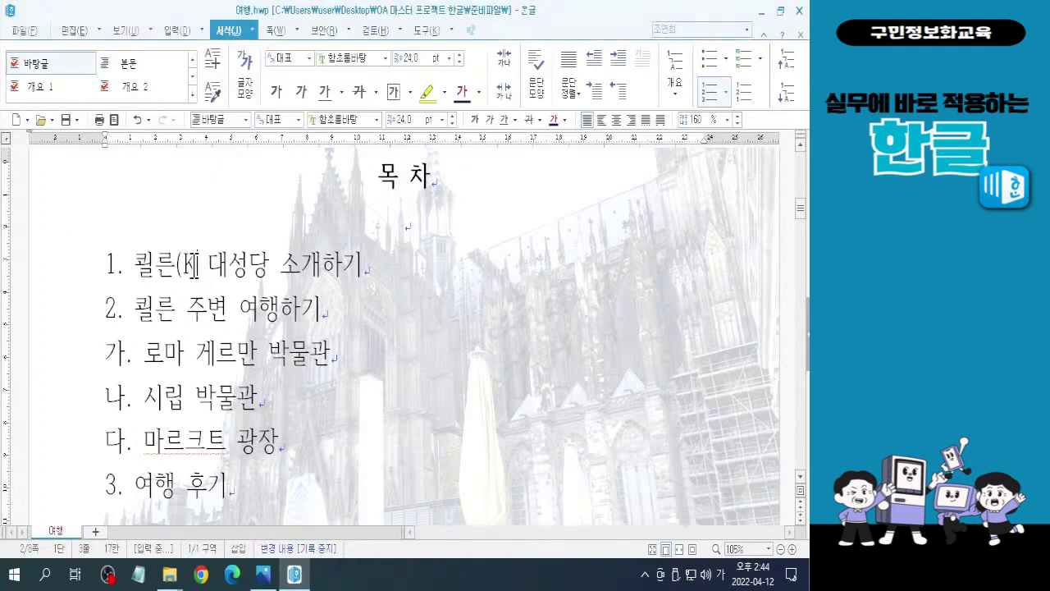
pyautogui.hotkey('ctrl', 'F10')
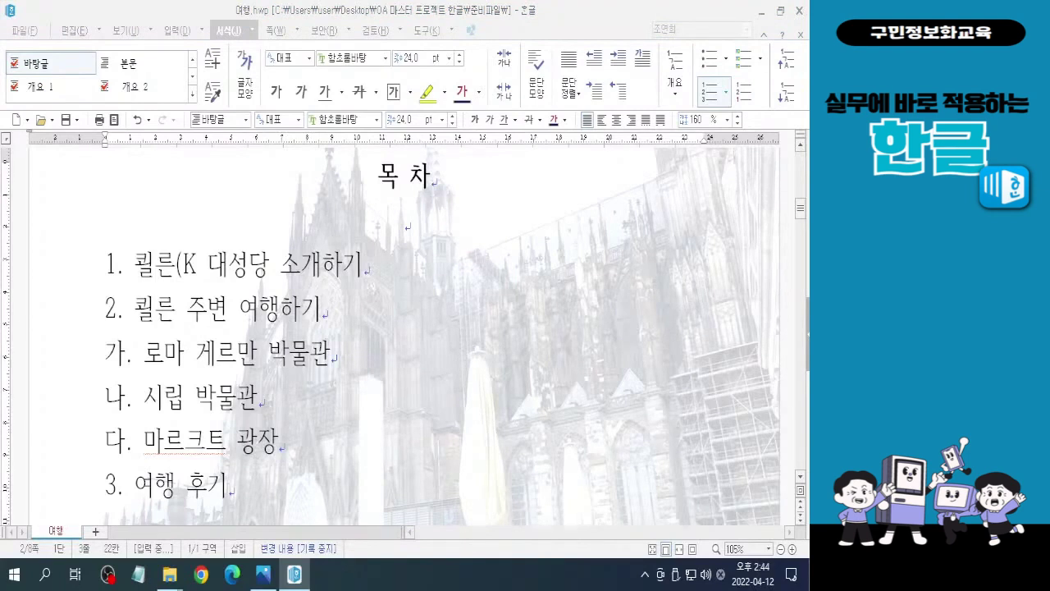
pyautogui.click(191, 264)
pyautogui.click(192, 265)
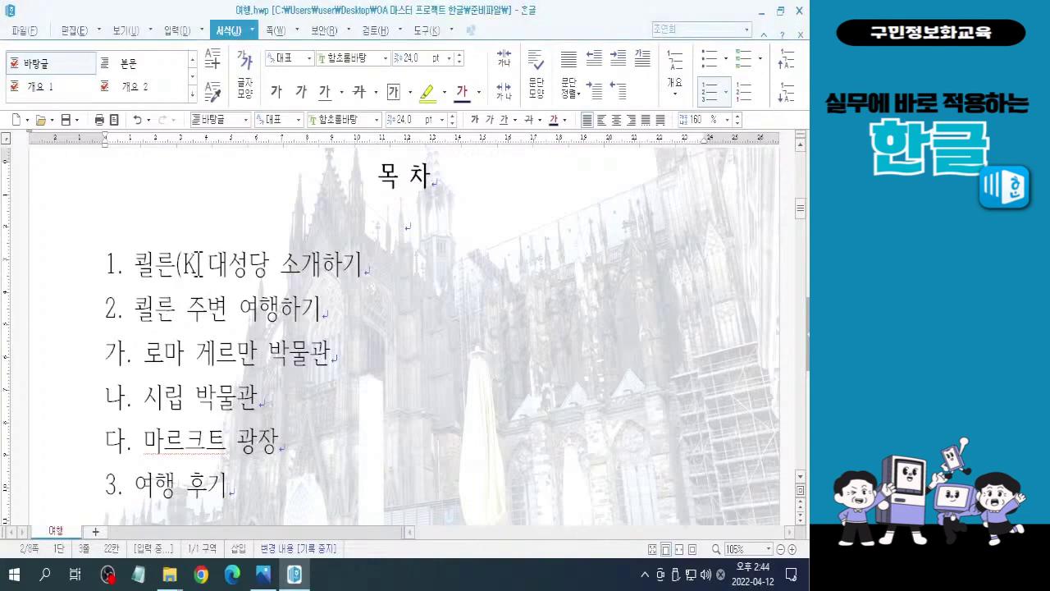
pyautogui.click(174, 32)
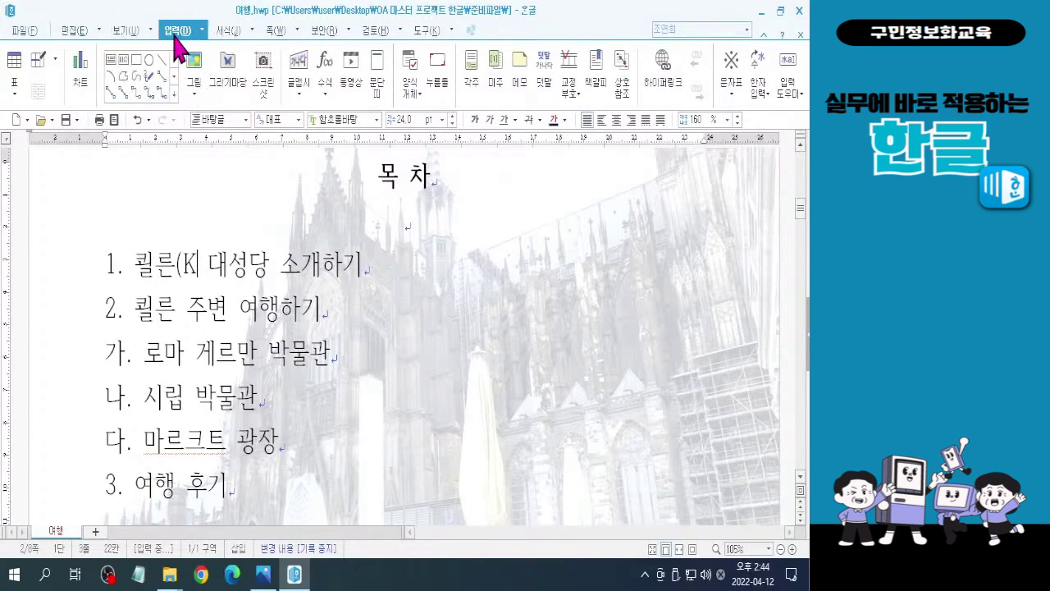
pyautogui.click(730, 95)
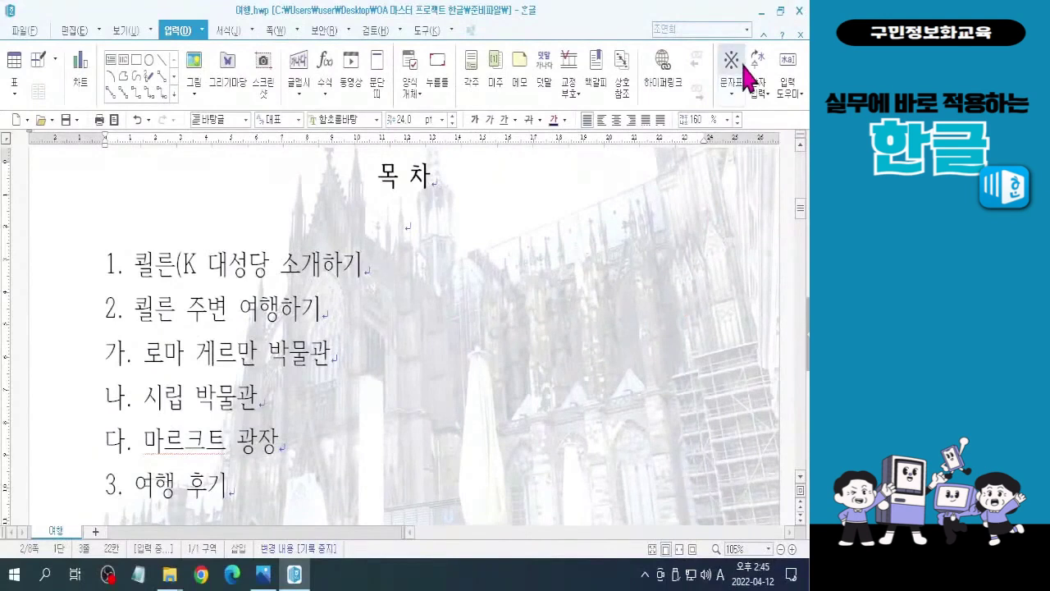
pyautogui.click(650, 91)
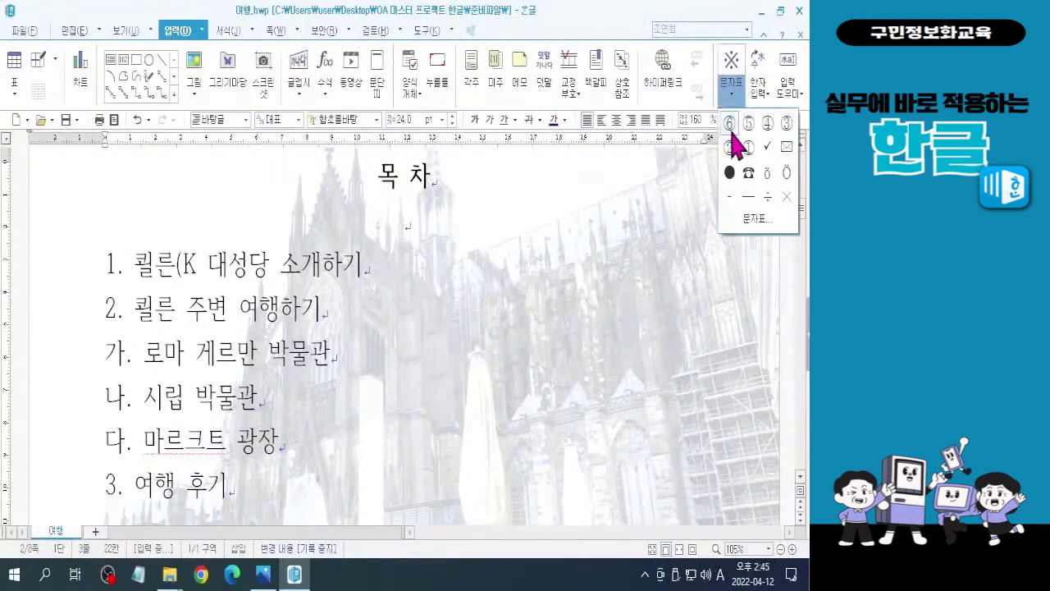
pyautogui.click(746, 220)
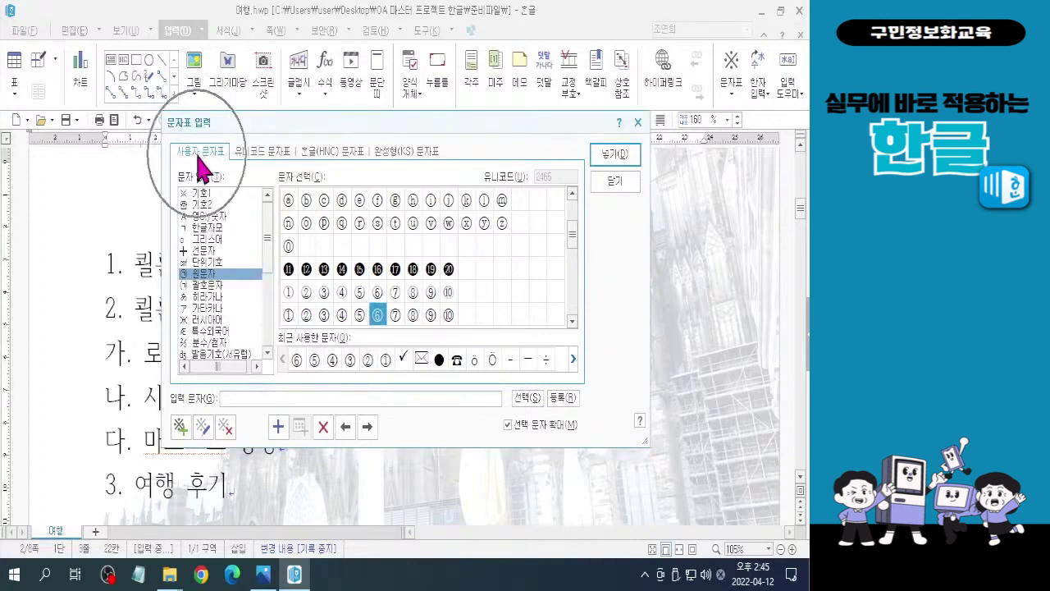
# - Insert the character ö from the 서유럽어 추가 set of the 사용자 문자표 after "(K"
pyautogui.moveTo(269, 250); pyautogui.dragTo(271, 299)
pyautogui.click(224, 264)
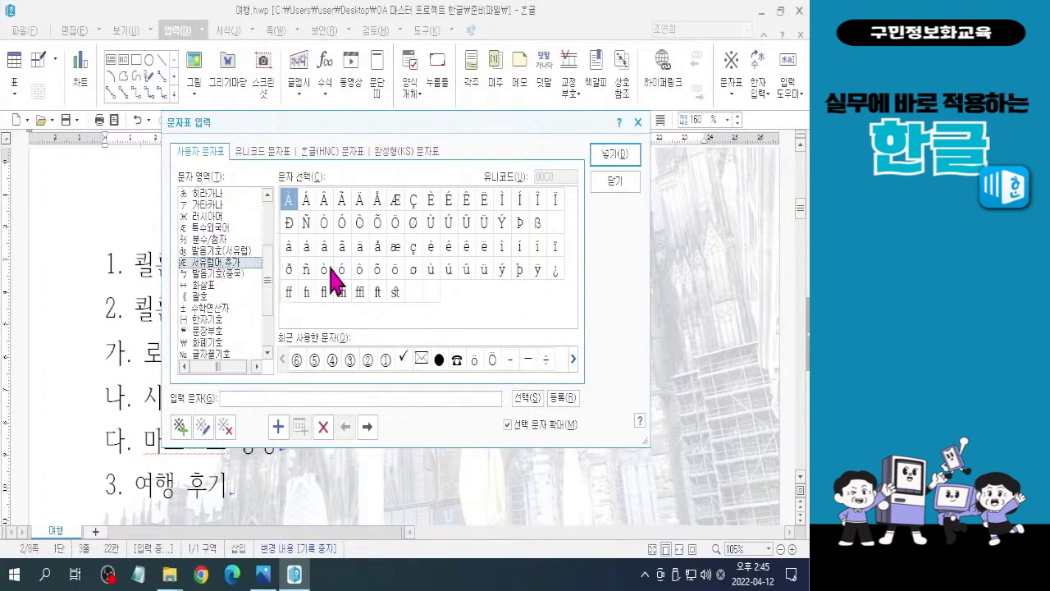
pyautogui.click(395, 277)
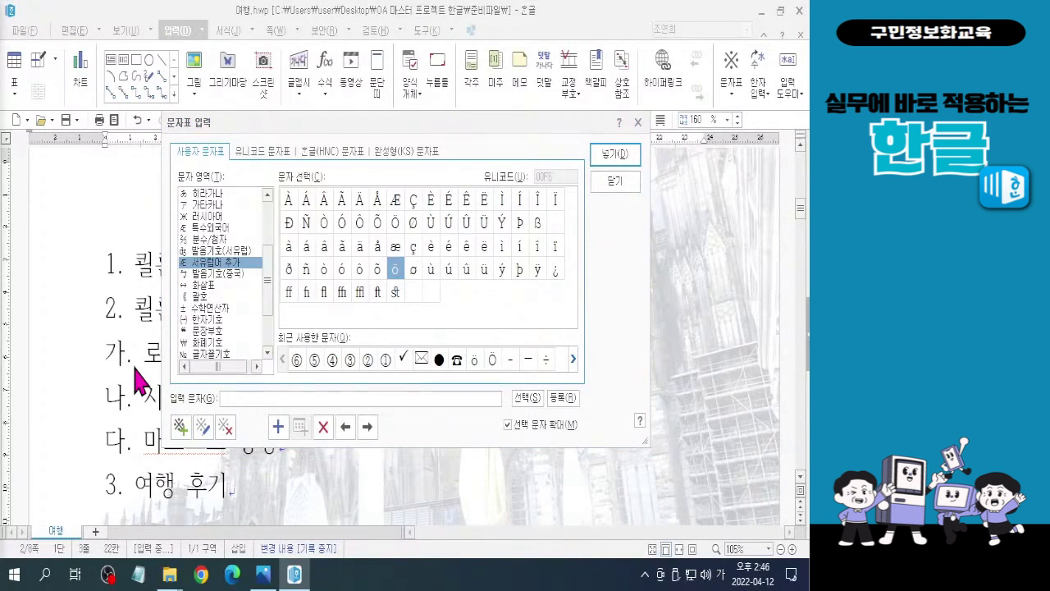
pyautogui.click(397, 272)
pyautogui.click(617, 156)
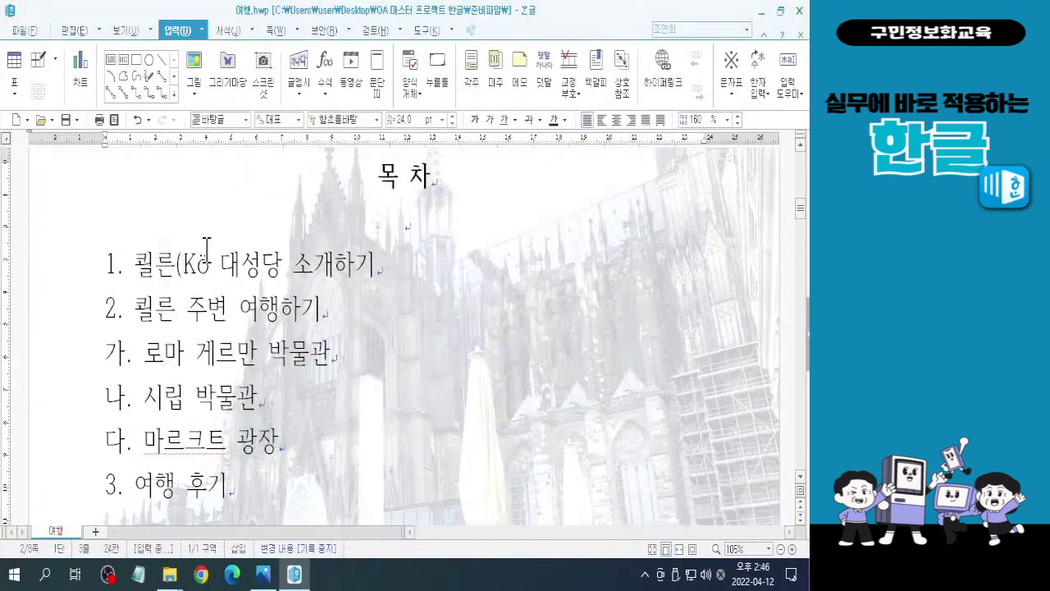
# - Add "ln)" after ö so the first 목차 entry reads 쾰른(Köln) 대성당 소개하기
pyautogui.moveTo(207, 266); pyautogui.dragTo(197, 268)
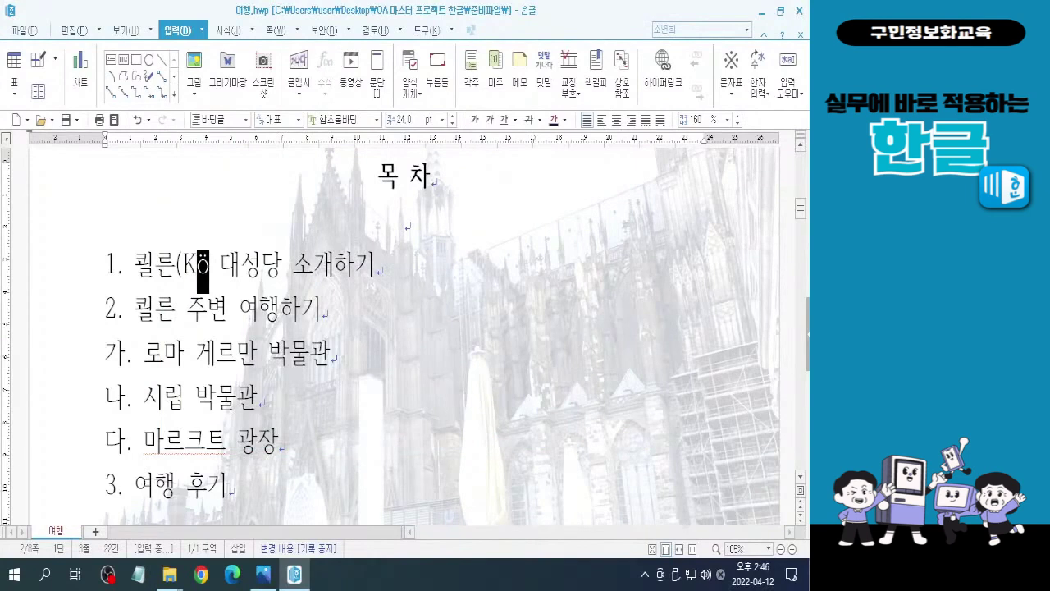
pyautogui.hotkey('alt', 'i')
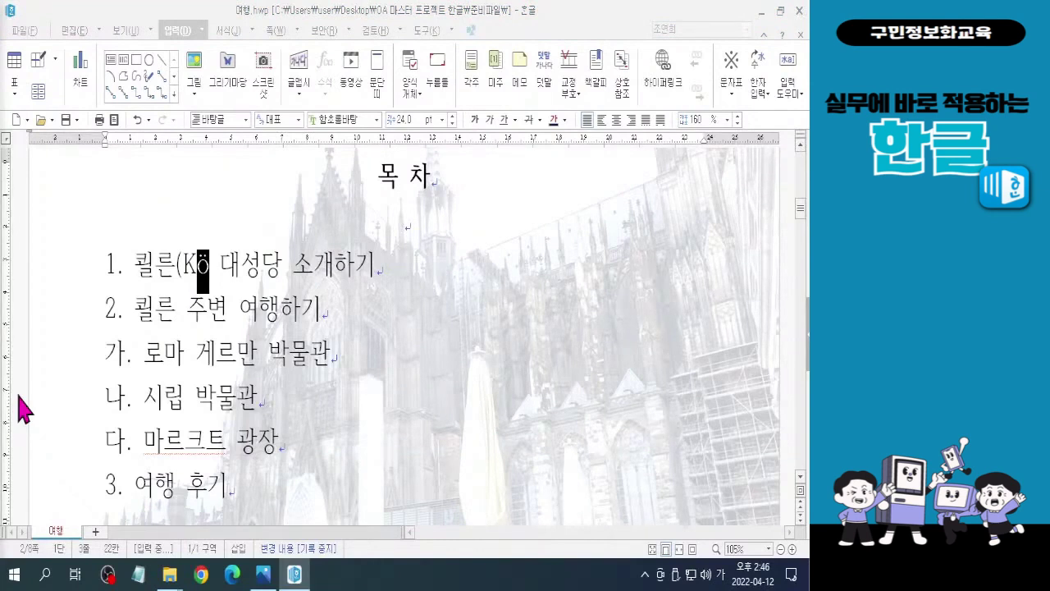
pyautogui.write('l')
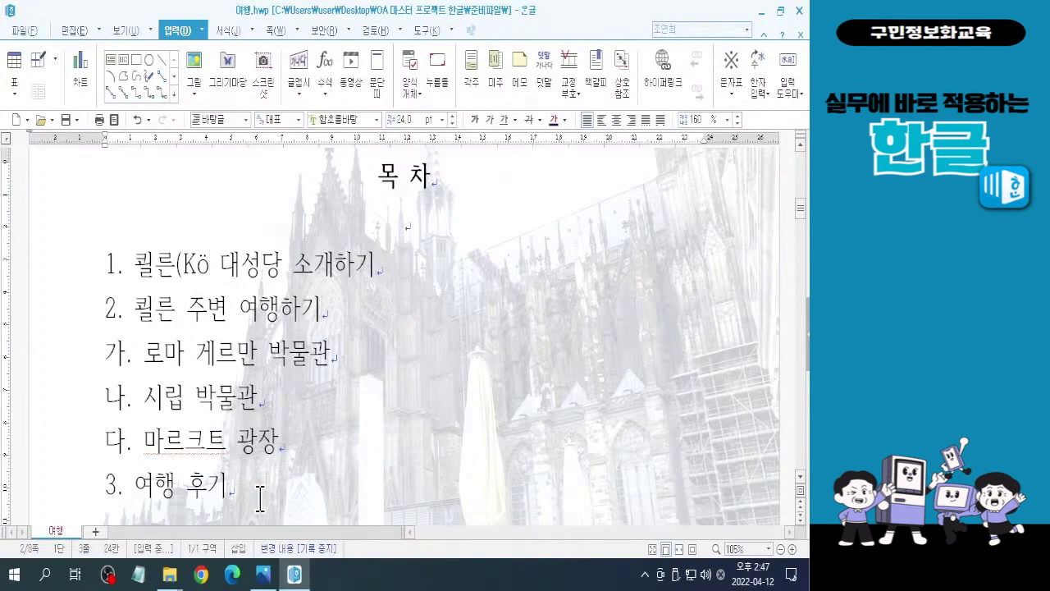
pyautogui.write('l')
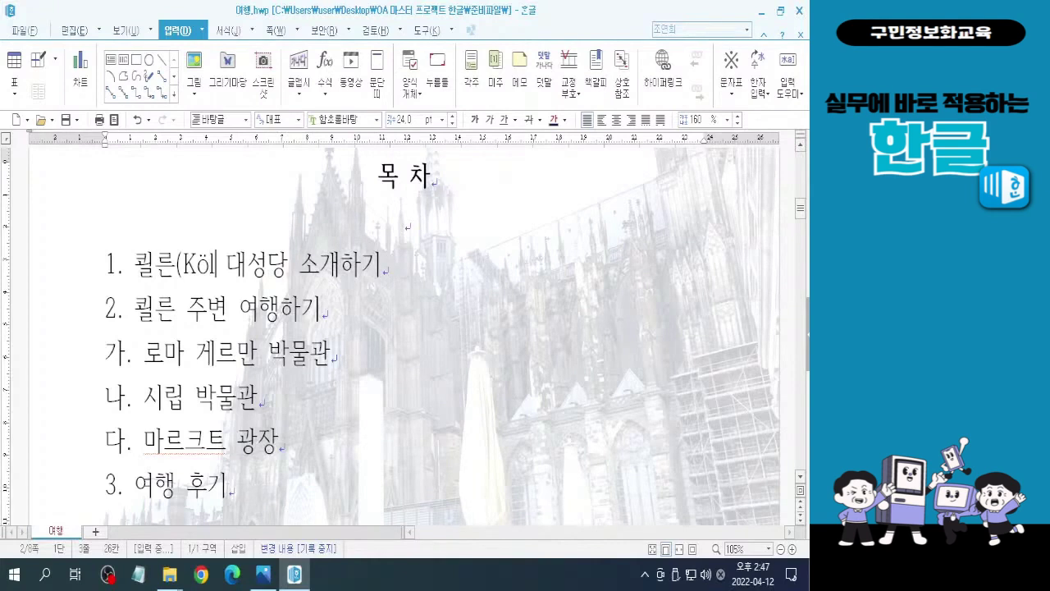
pyautogui.write('n)')
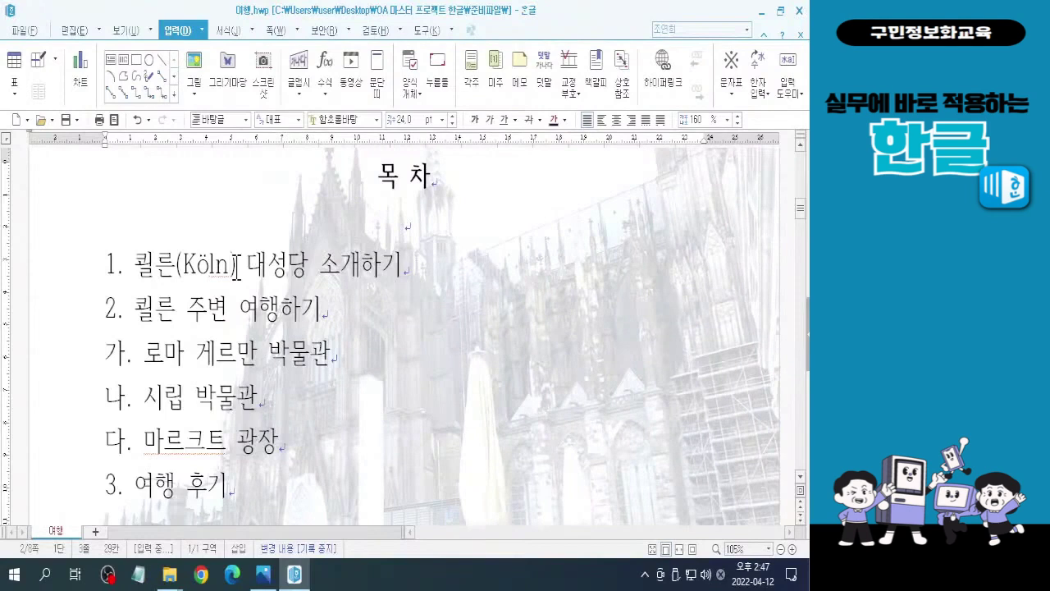
pyautogui.moveTo(235, 266); pyautogui.dragTo(210, 266)
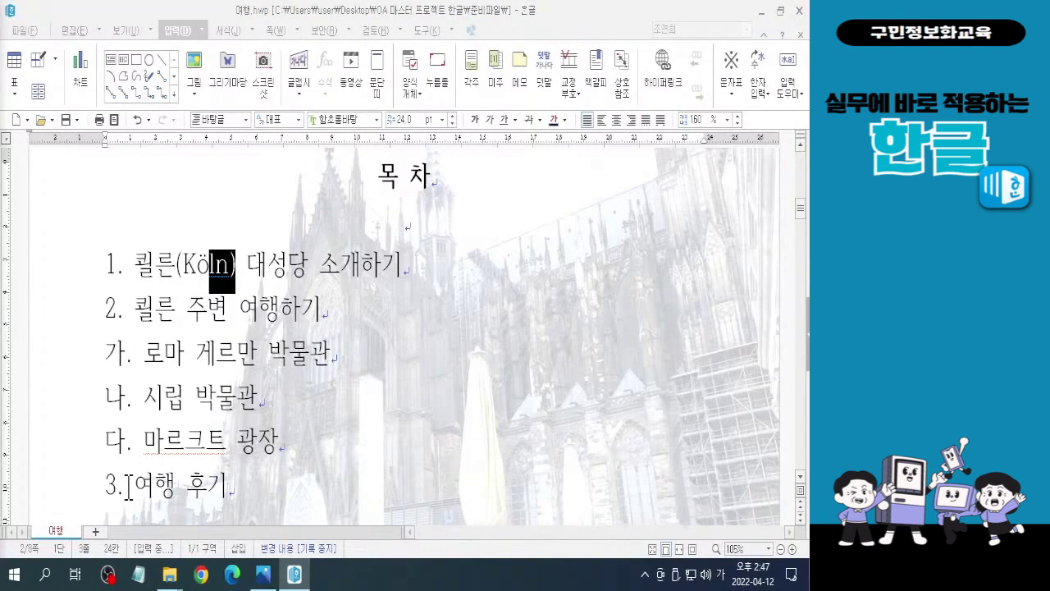
pyautogui.click(238, 266)
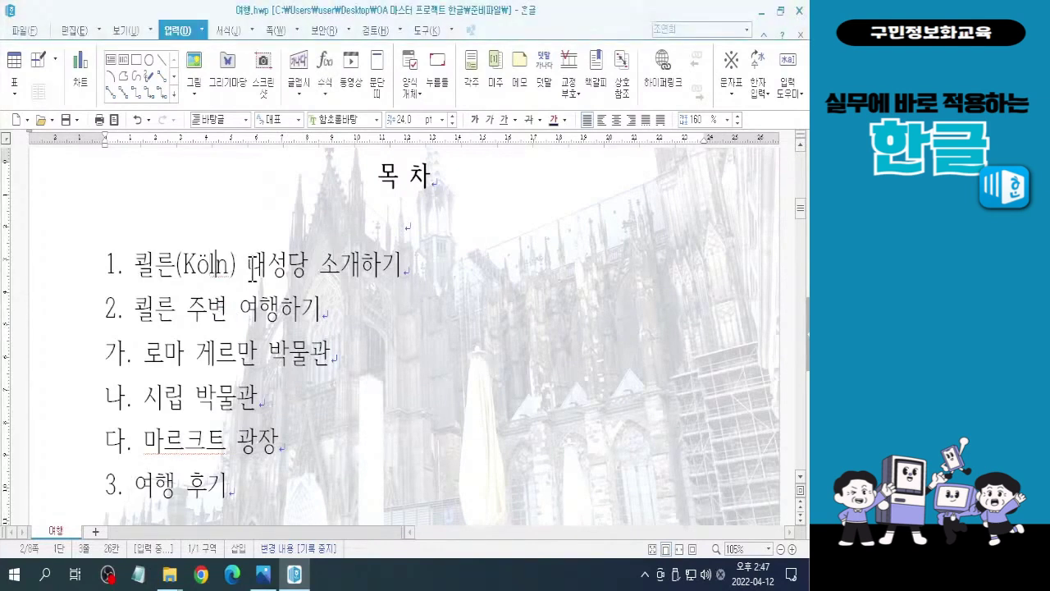
pyautogui.moveTo(235, 265); pyautogui.dragTo(174, 270)
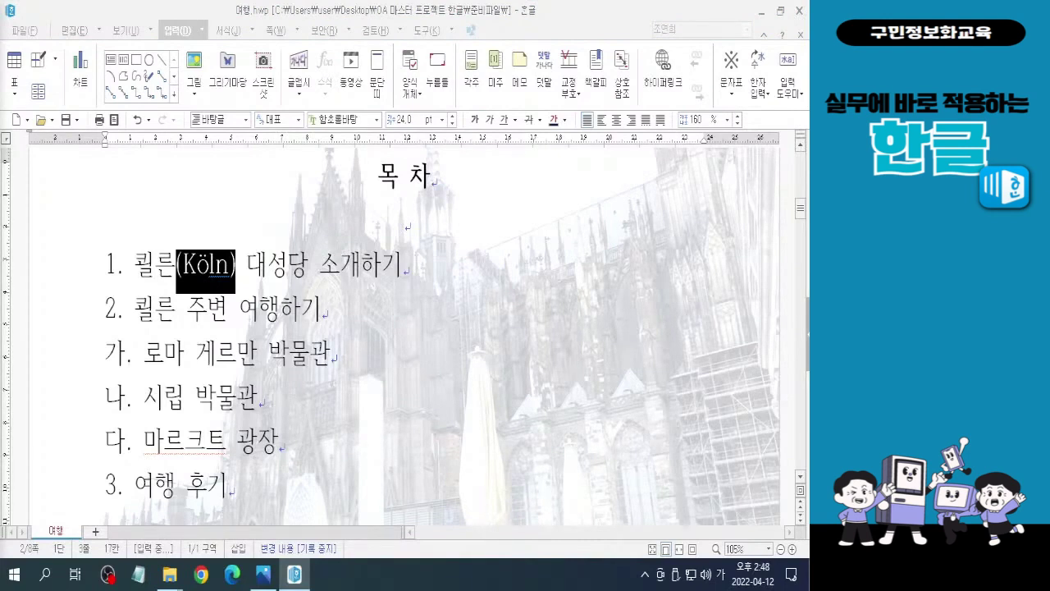
pyautogui.click(244, 251)
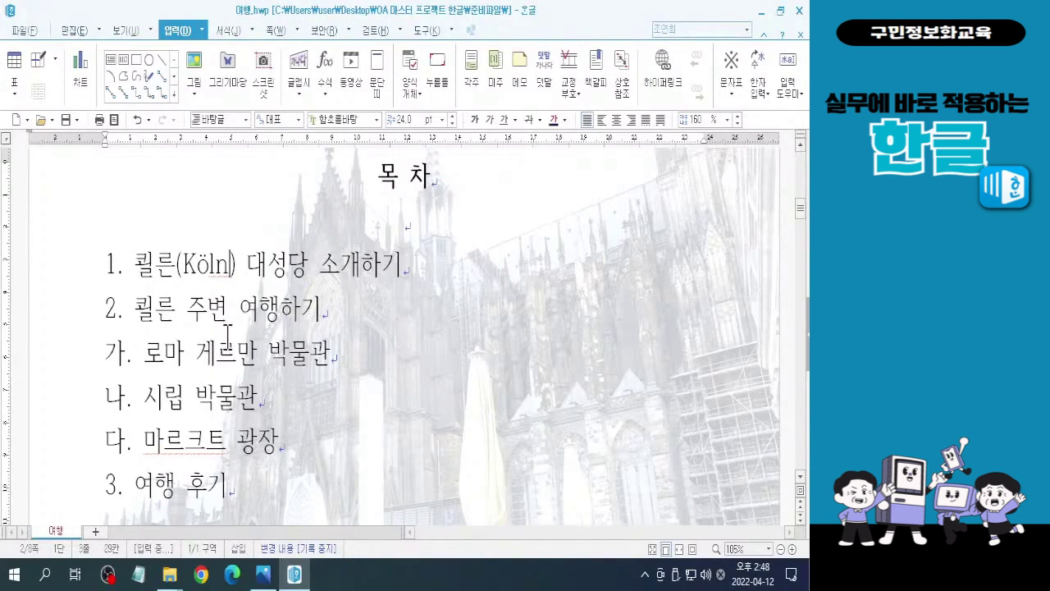
# - Select the word Köln without its parentheses in the first 목차 entry and open 상용구 등록 for it
pyautogui.moveTo(231, 261); pyautogui.dragTo(186, 264)
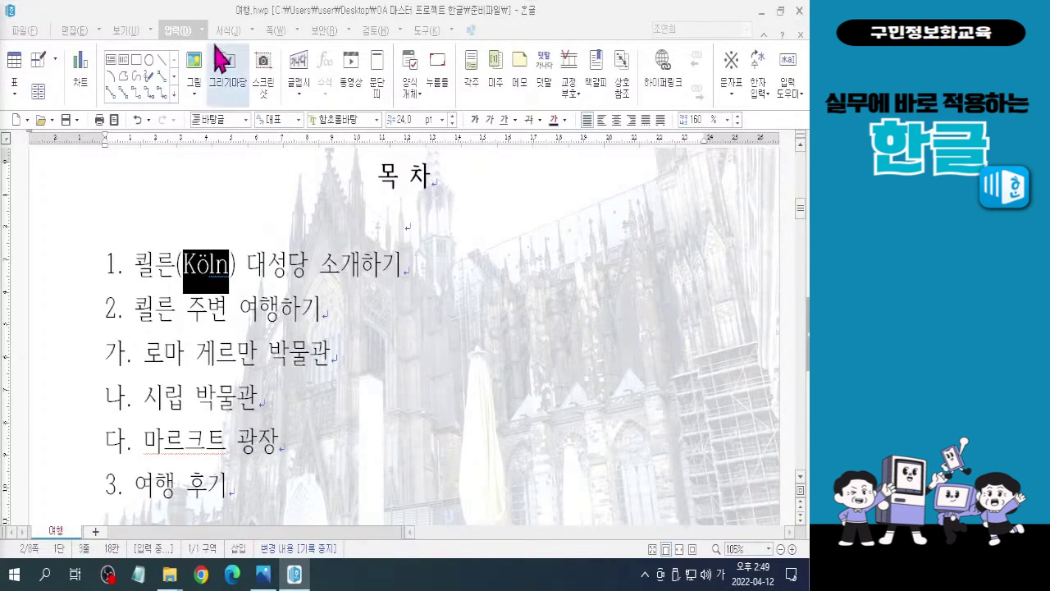
pyautogui.click(792, 94)
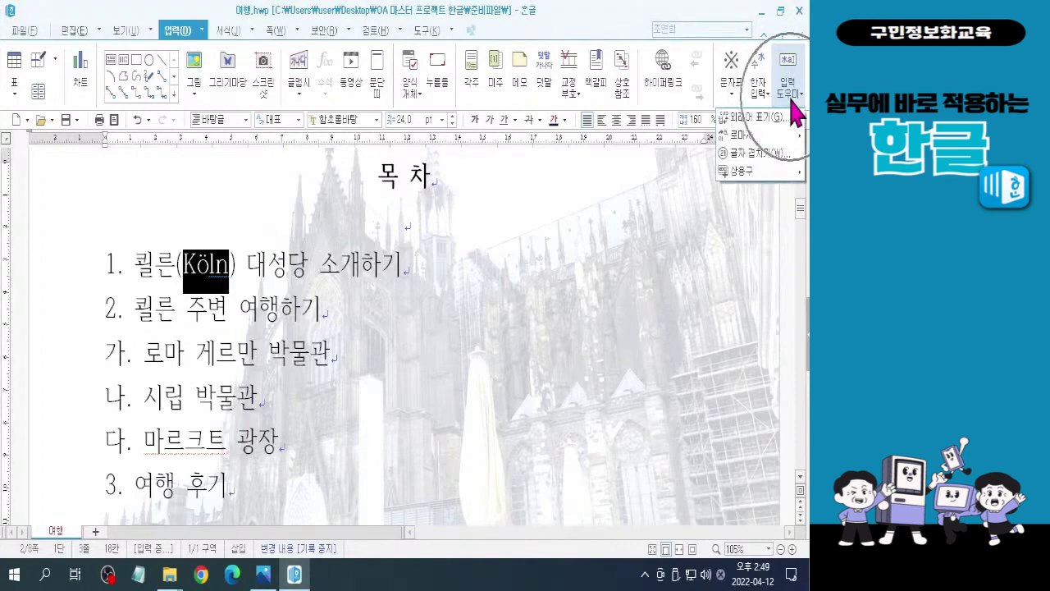
pyautogui.moveTo(769, 174)
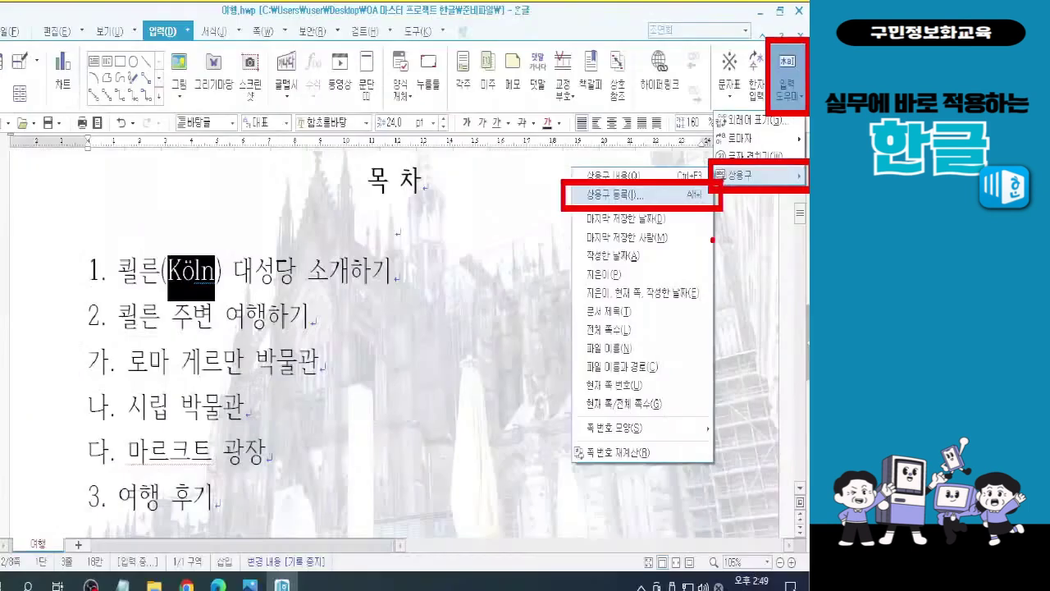
pyautogui.click(767, 151)
pyautogui.click(768, 150)
pyautogui.moveTo(727, 323)
pyautogui.click(622, 190)
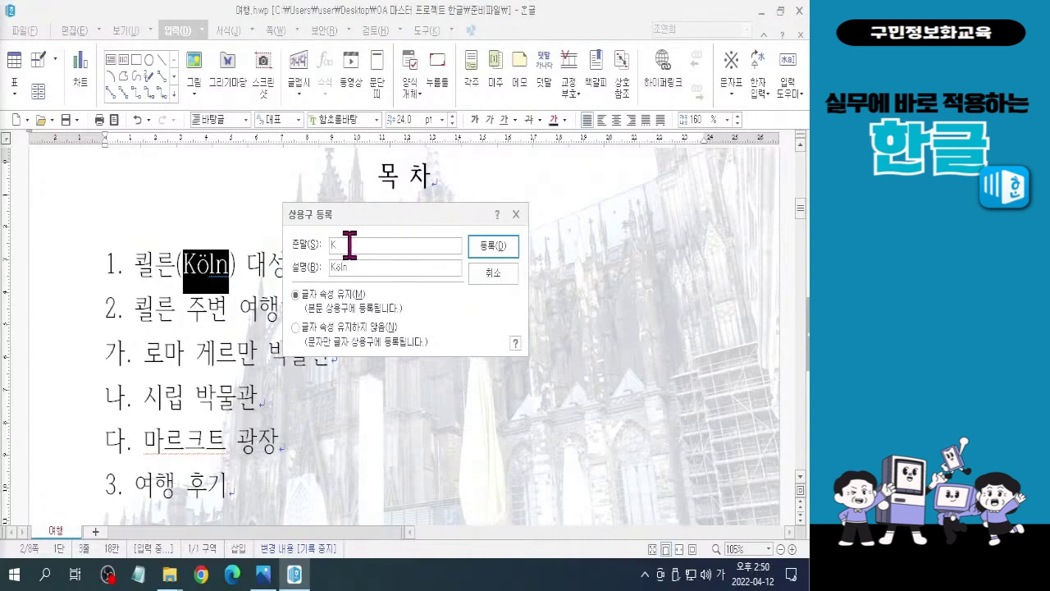
pyautogui.press('ctrl')
pyautogui.press('ctrl')
pyautogui.press('ctrl')
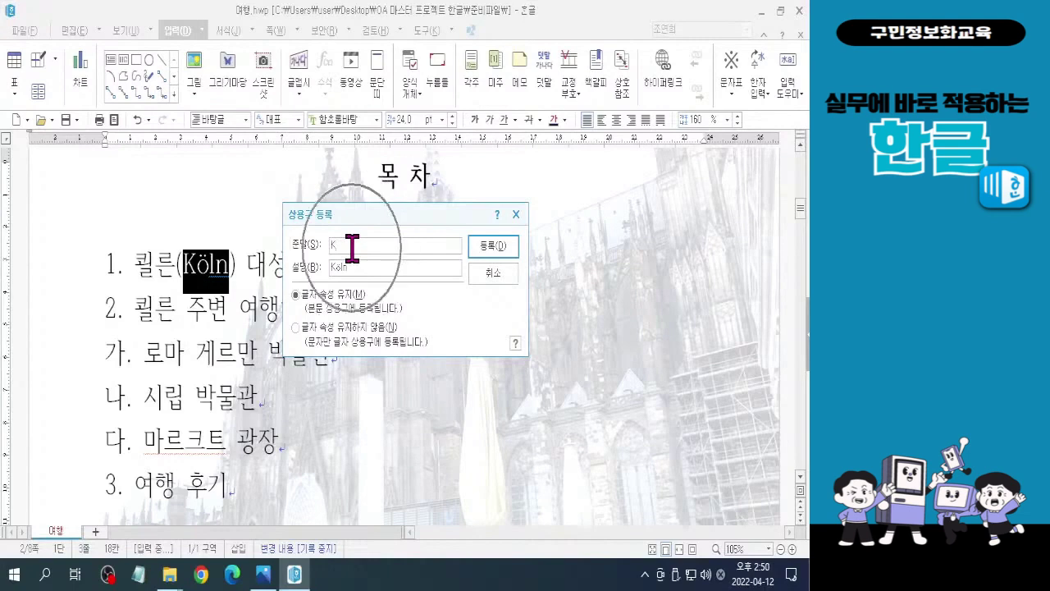
pyautogui.press('ctrl')
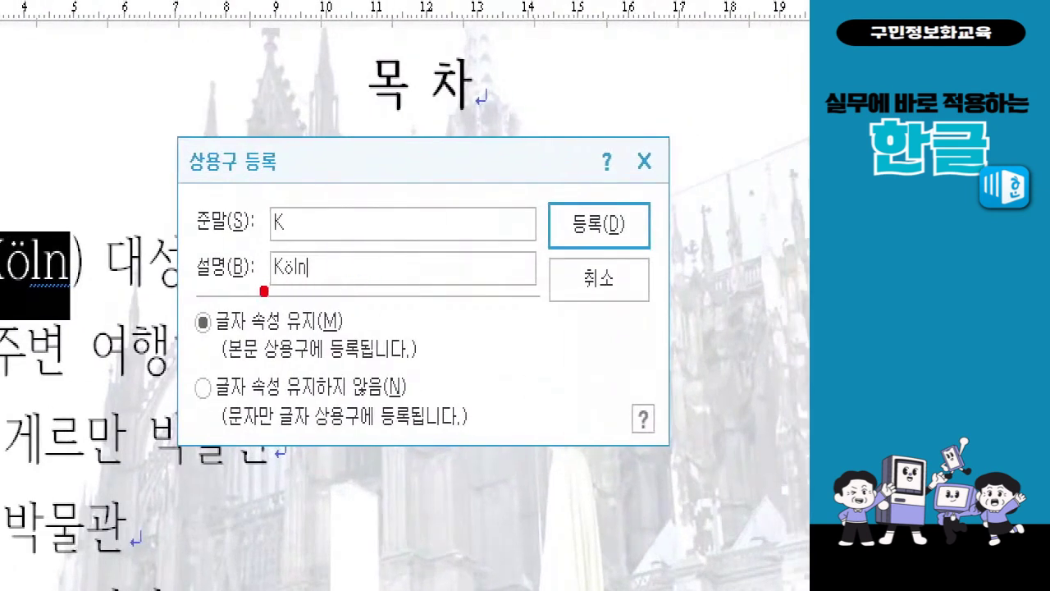
pyautogui.moveTo(263, 291); pyautogui.dragTo(318, 289)
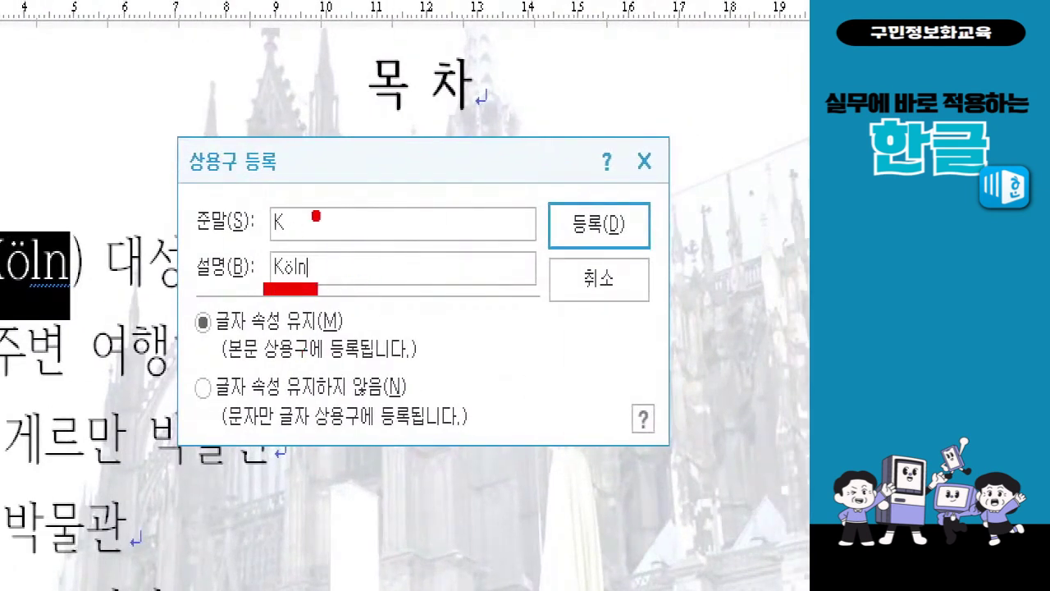
pyautogui.moveTo(315, 215)
pyautogui.mouseDown()
pyautogui.moveTo(352, 246)
pyautogui.moveTo(333, 281)
pyautogui.mouseUp()
pyautogui.moveTo(322, 243)
pyautogui.mouseDown()
pyautogui.moveTo(324, 285)
pyautogui.moveTo(346, 283)
pyautogui.mouseUp()
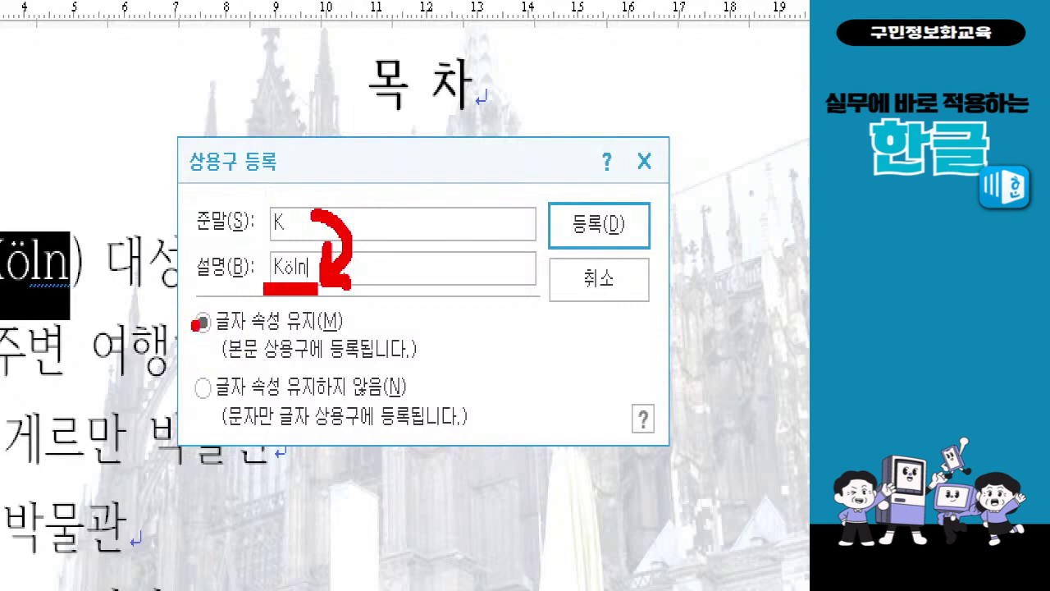
pyautogui.moveTo(104, 311)
pyautogui.mouseDown()
pyautogui.moveTo(24, 320)
pyautogui.moveTo(43, 182)
pyautogui.moveTo(121, 268)
pyautogui.moveTo(90, 310)
pyautogui.mouseUp()
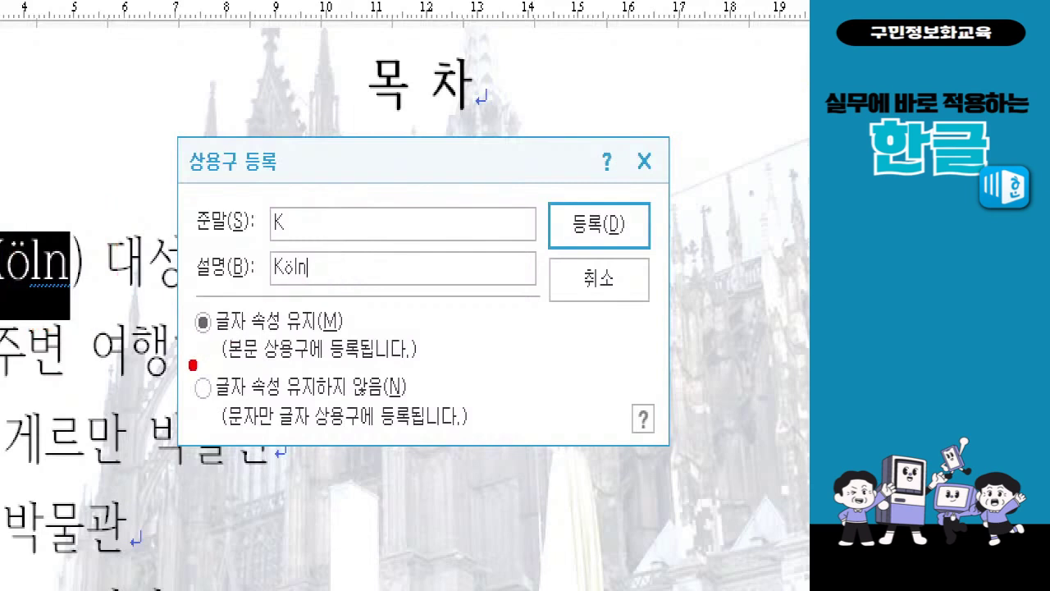
pyautogui.moveTo(182, 355); pyautogui.dragTo(223, 425)
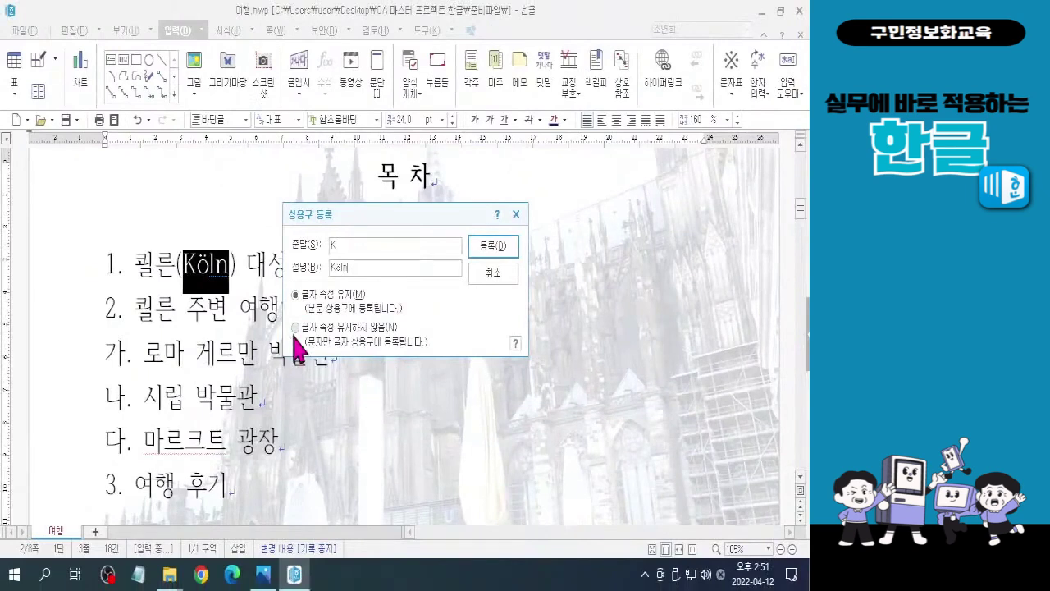
# - Register Köln as a 상용구 with the abbreviation K, using the 글자 속성 유지하지 않음 option
pyautogui.click(297, 331)
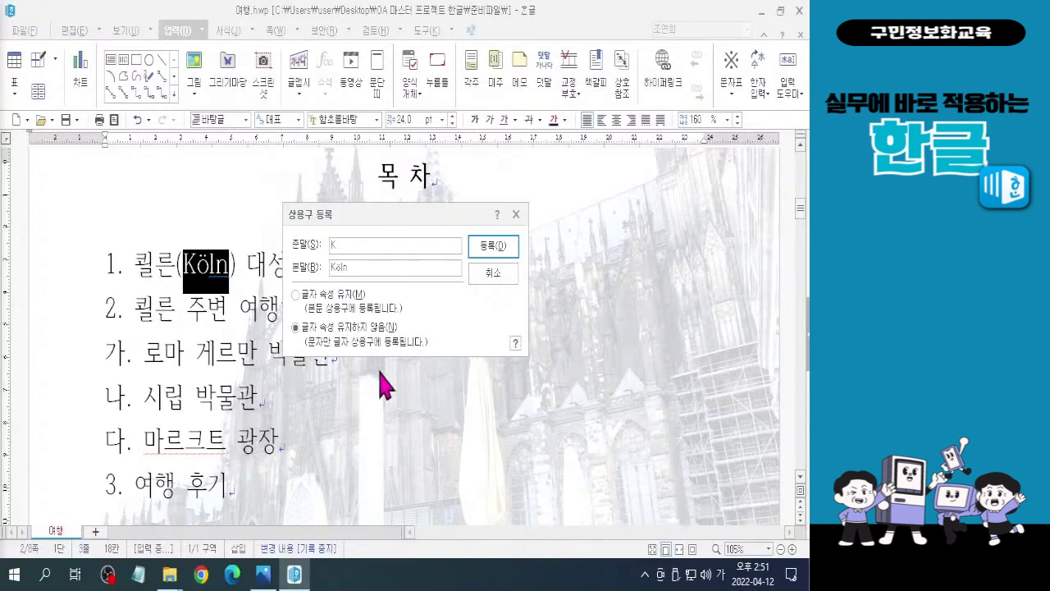
pyautogui.click(498, 256)
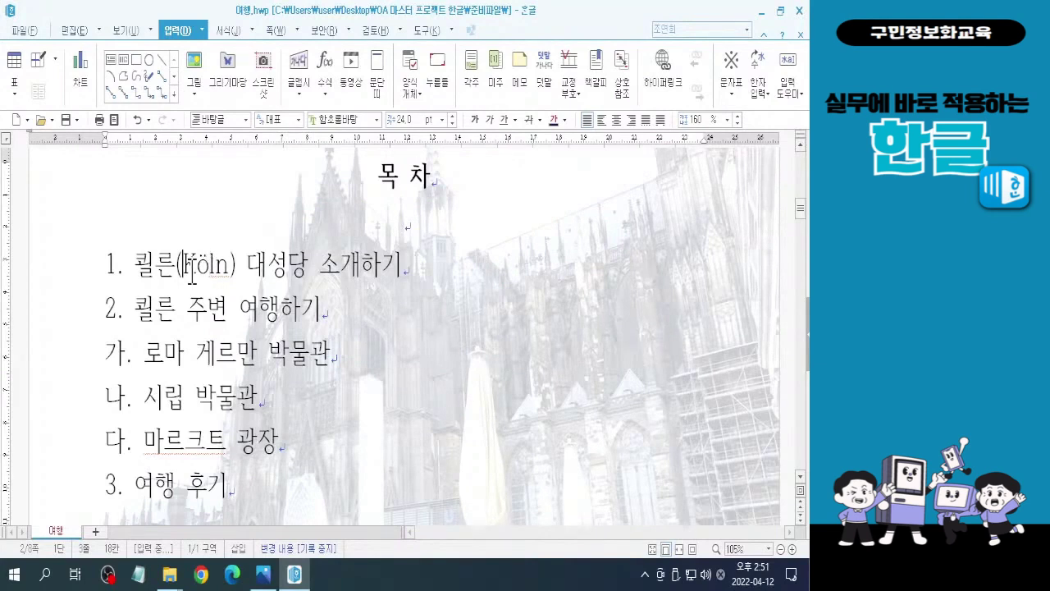
# - Add "(K" directly after 쾰른 in the second 목차 entry and place the cursor after the K
pyautogui.click(173, 310)
pyautogui.write('(')
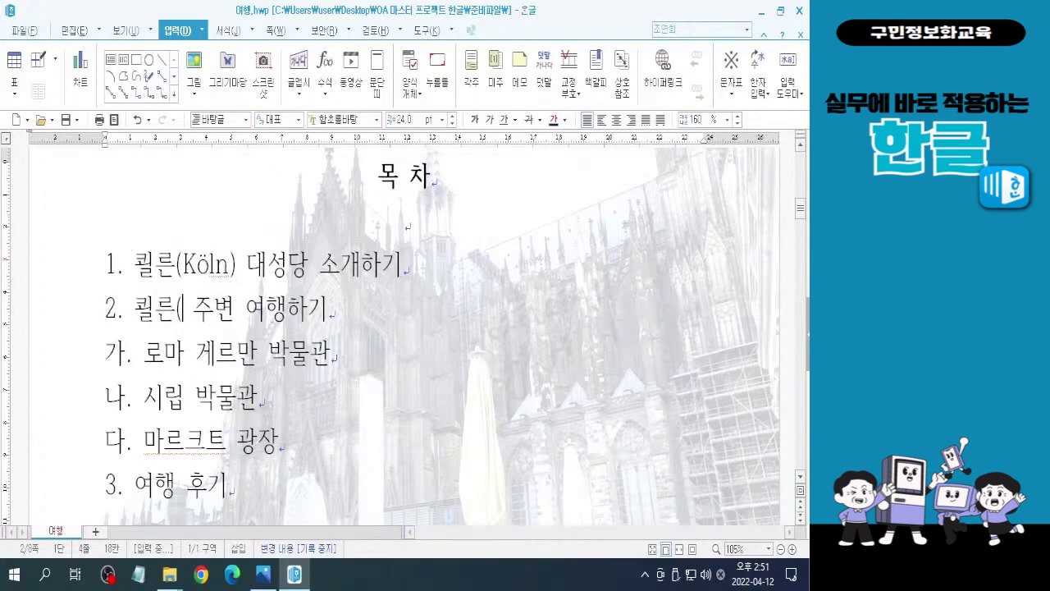
pyautogui.write('K')
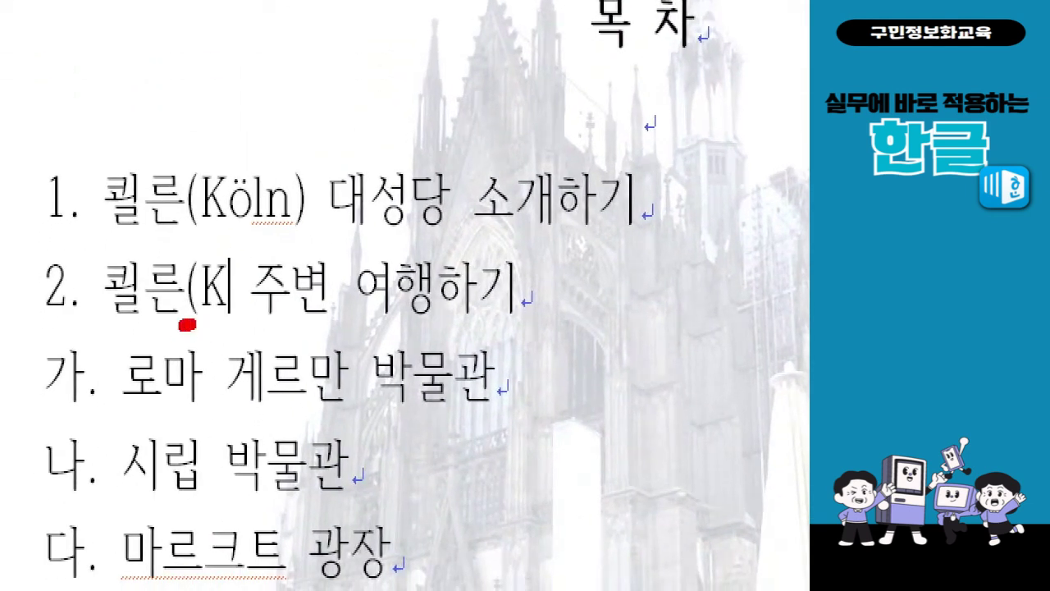
pyautogui.moveTo(187, 324); pyautogui.dragTo(240, 326)
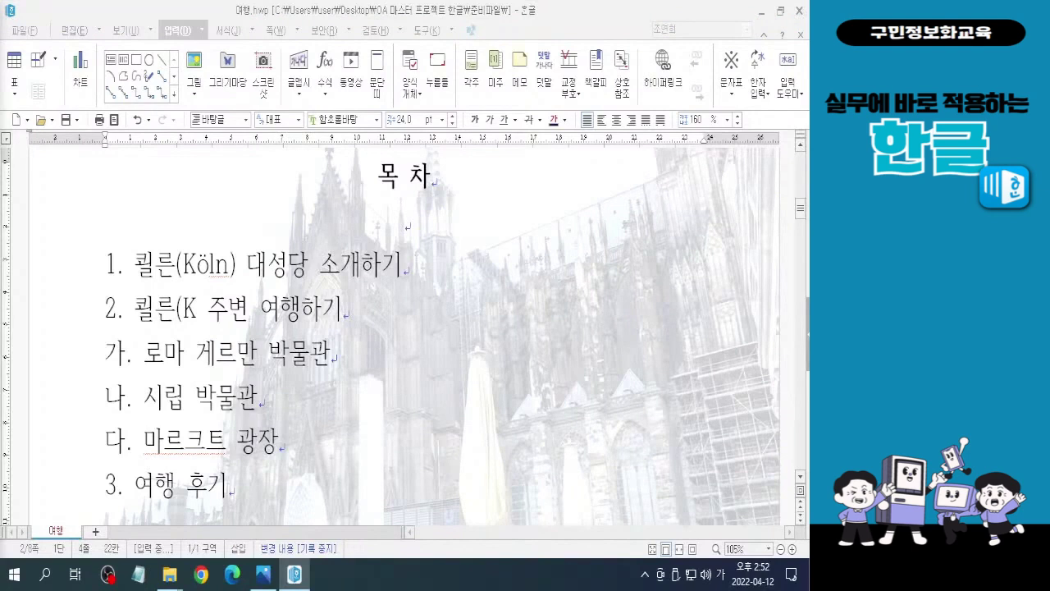
pyautogui.press('Hangul')
pyautogui.press('Hangul')
pyautogui.click(189, 310)
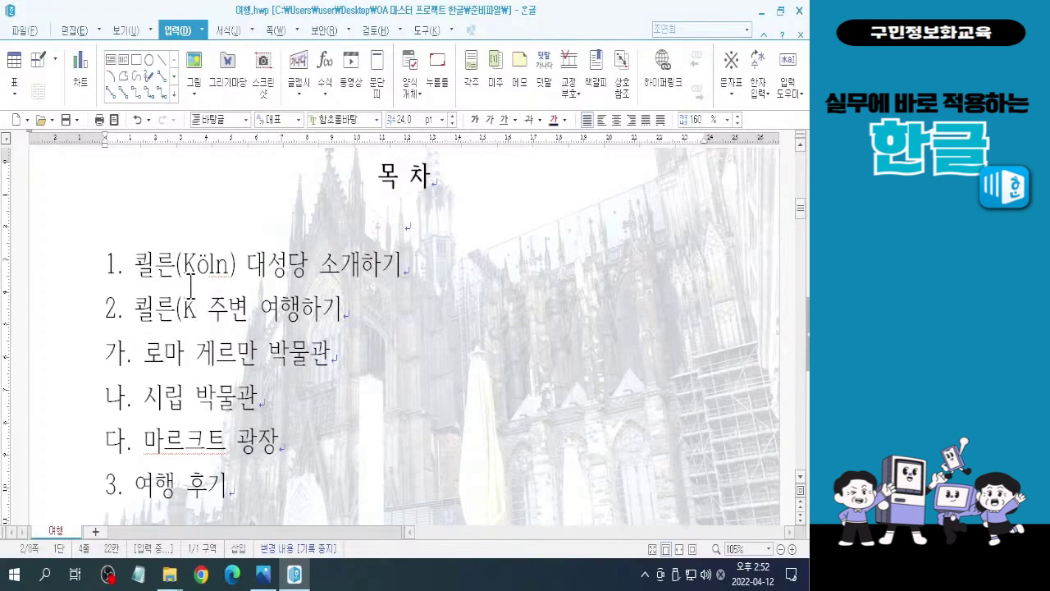
# - Switch to the Photos window, examine the Alt and I keys in 키보드.jpg, and return to 여행.hwp
pyautogui.click(262, 574)
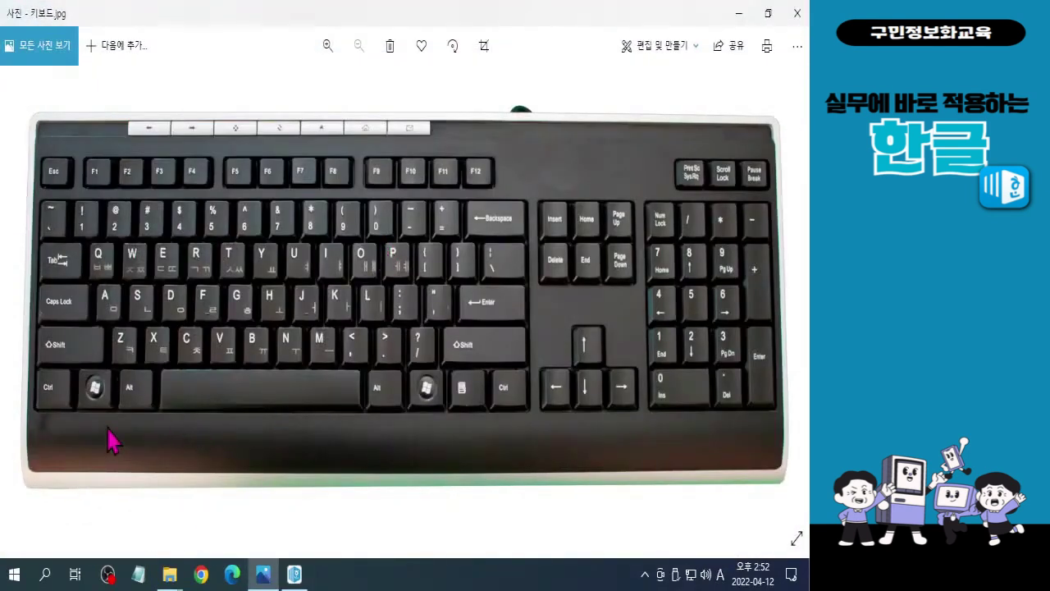
pyautogui.moveTo(115, 358); pyautogui.dragTo(161, 424)
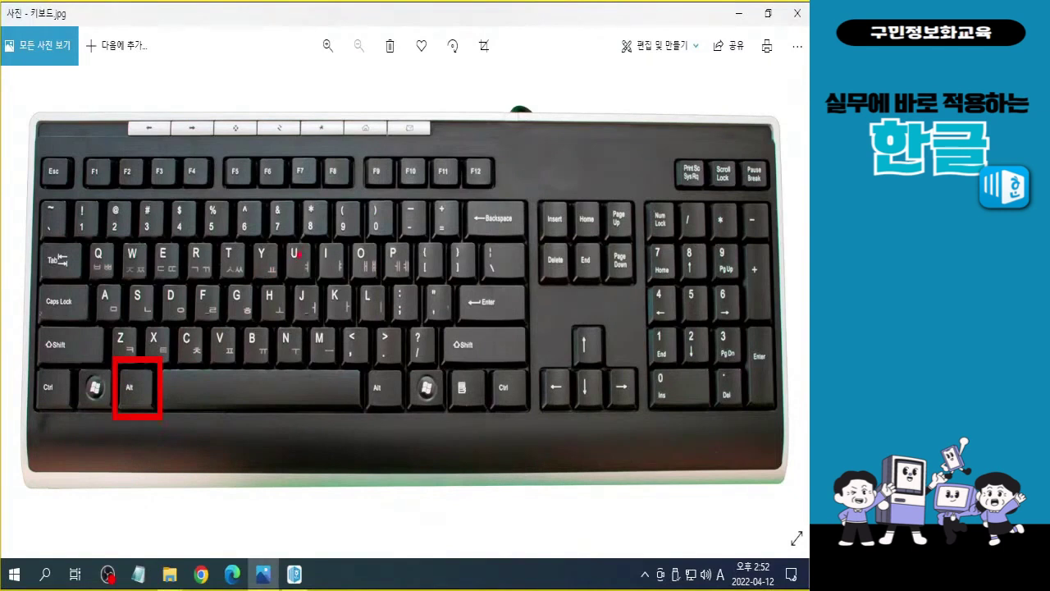
pyautogui.moveTo(304, 228); pyautogui.dragTo(359, 291)
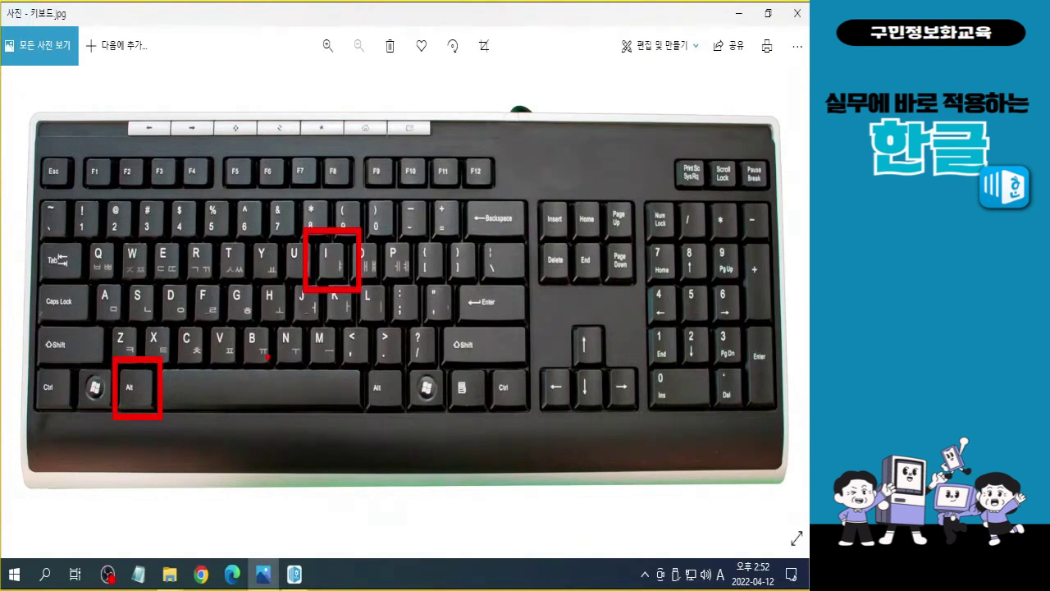
pyautogui.click(740, 13)
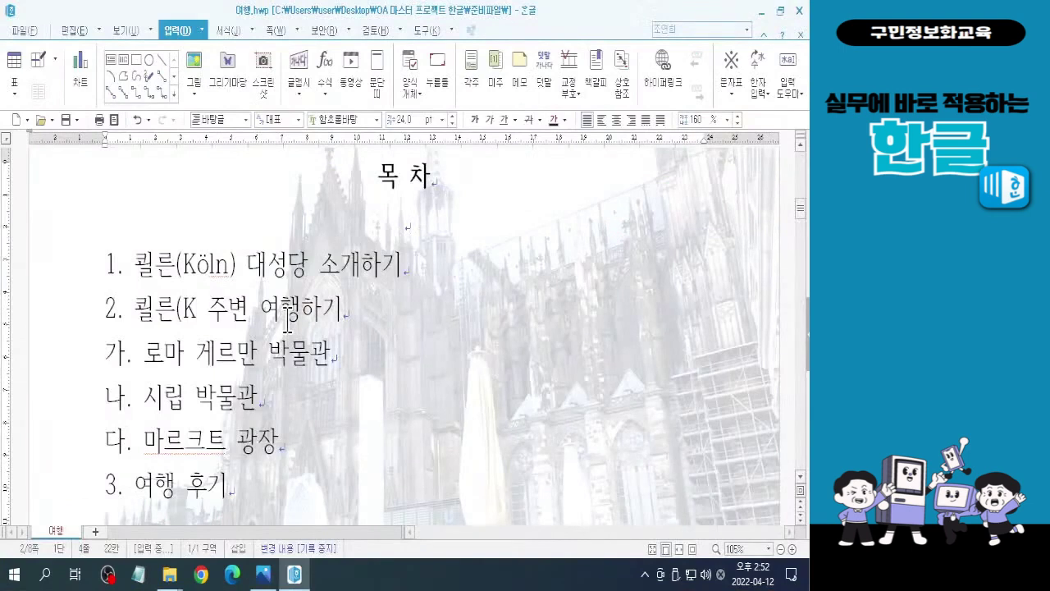
# - Expand K into the 상용구 Köln and close the parenthesis so the second 목차 entry reads 쾰른(Köln) 주변 여행하기
pyautogui.write('öln')
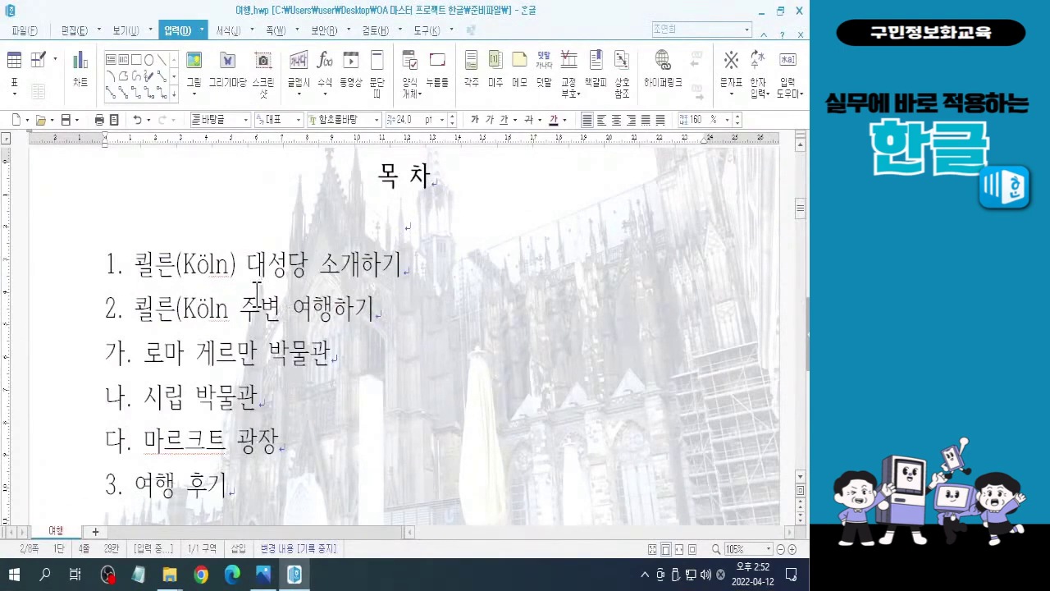
pyautogui.write(')')
pyautogui.click(238, 316)
pyautogui.press('ctrl')
pyautogui.press('Hangul')
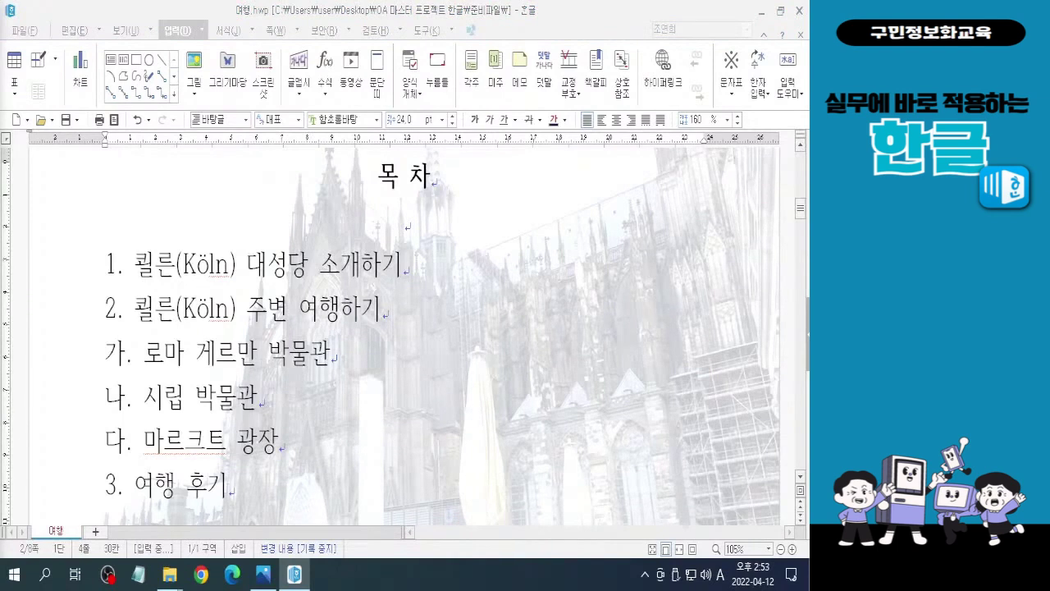
pyautogui.press('Hangul')
# - Place the cursor directly after 쾰른 in the body heading 1. 쾰른 대성당 소개하기 on page 3
pyautogui.scroll(-10, 275, 403)
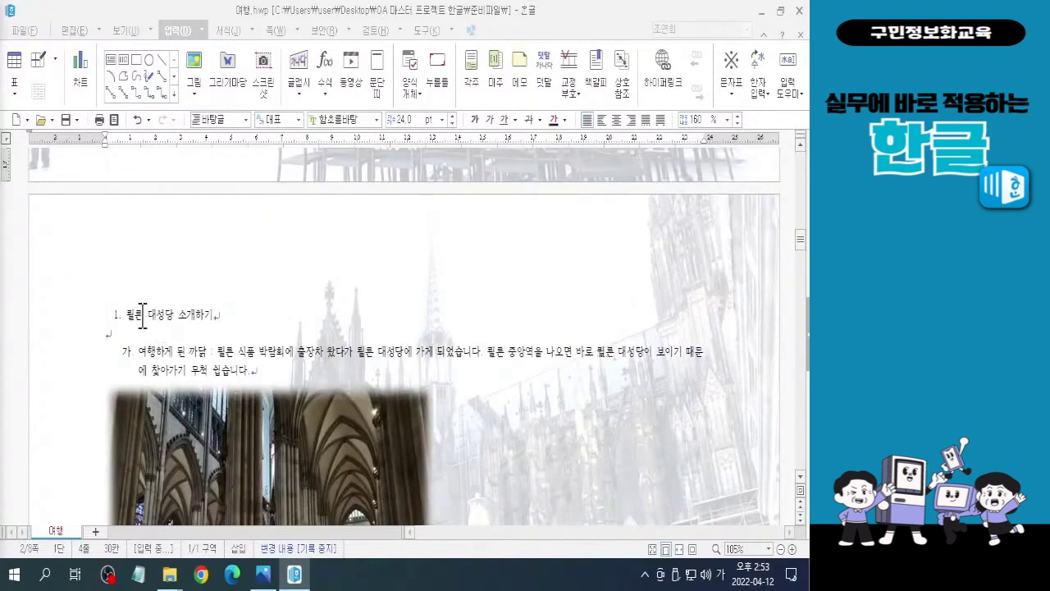
pyautogui.click(142, 314)
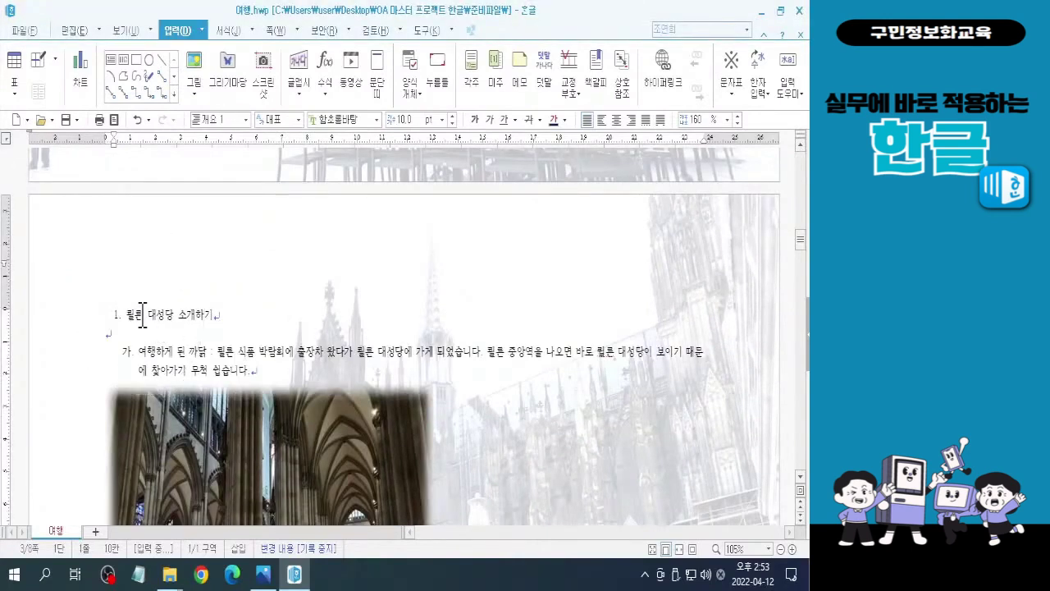